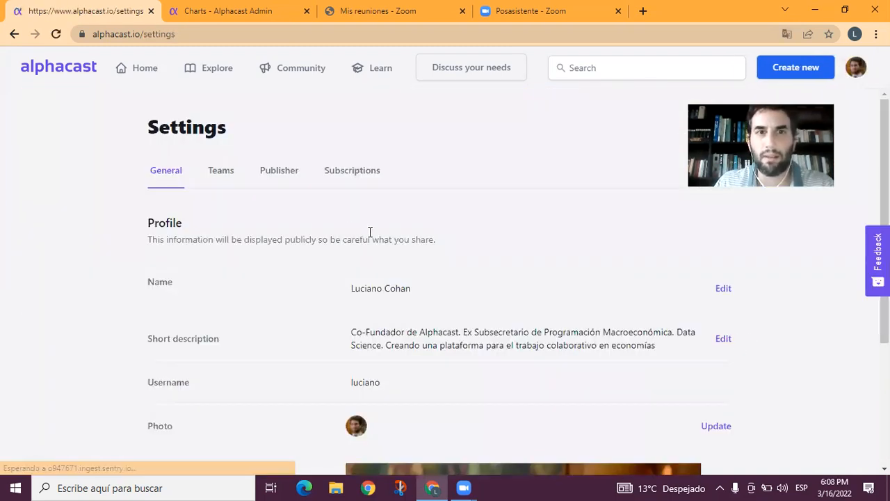
Start a new team from the account's team settings and name it "Clase 2 Alphacast".
left_click(228, 176)
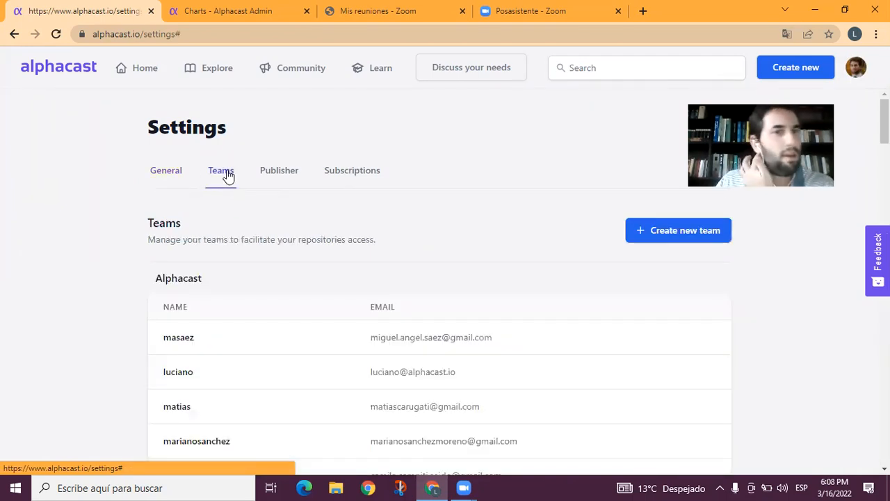
left_click(687, 235)
left_click(437, 193)
type("Clase 2 Alphacast")
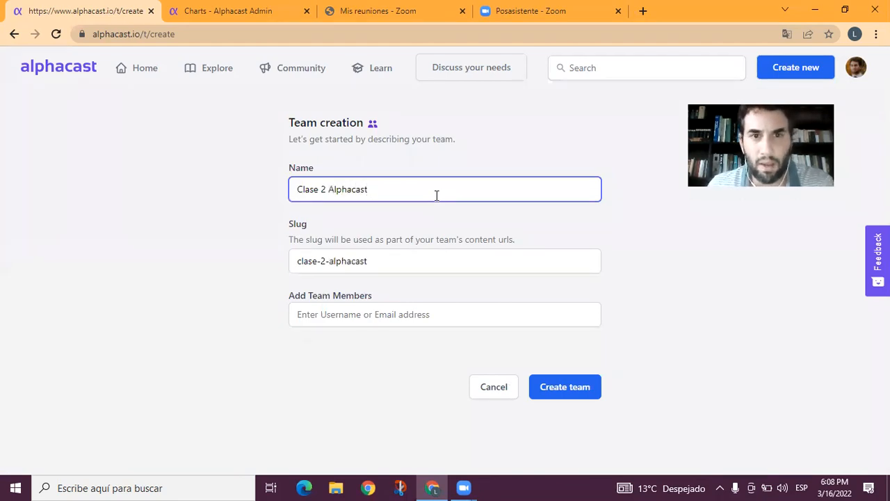
Add one existing user as a team member by username and create the team.
left_click(429, 318)
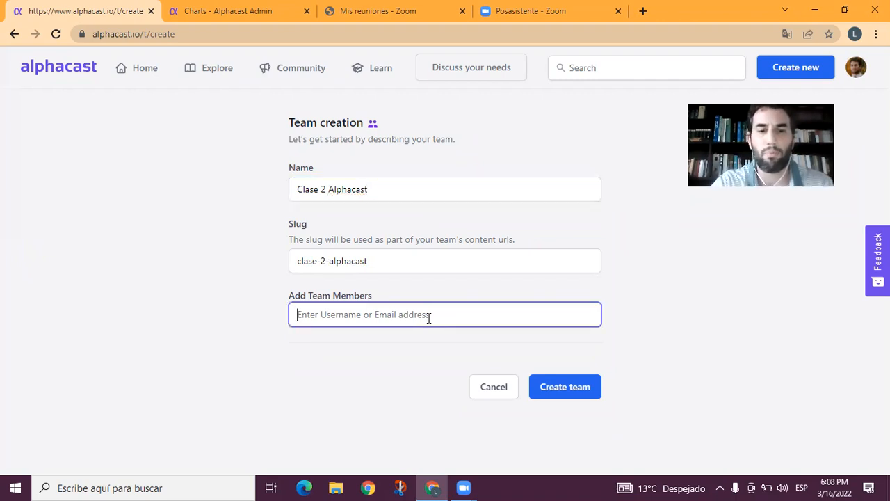
type("miguel")
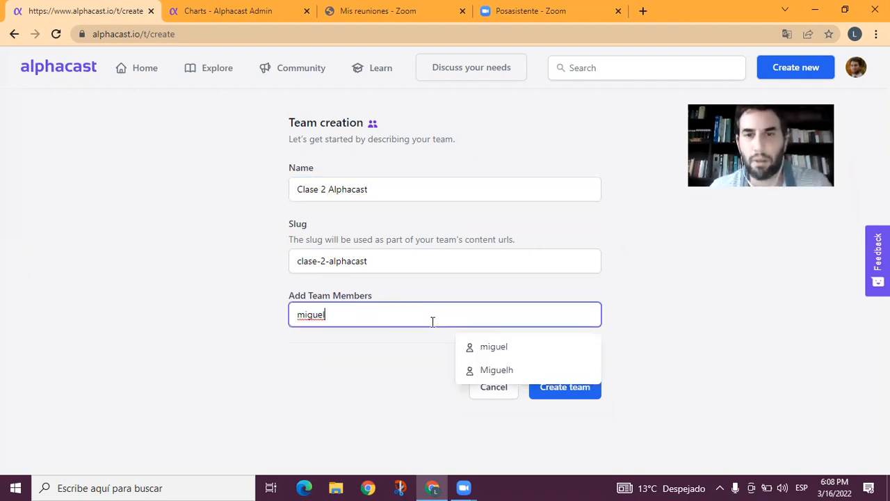
left_click(499, 348)
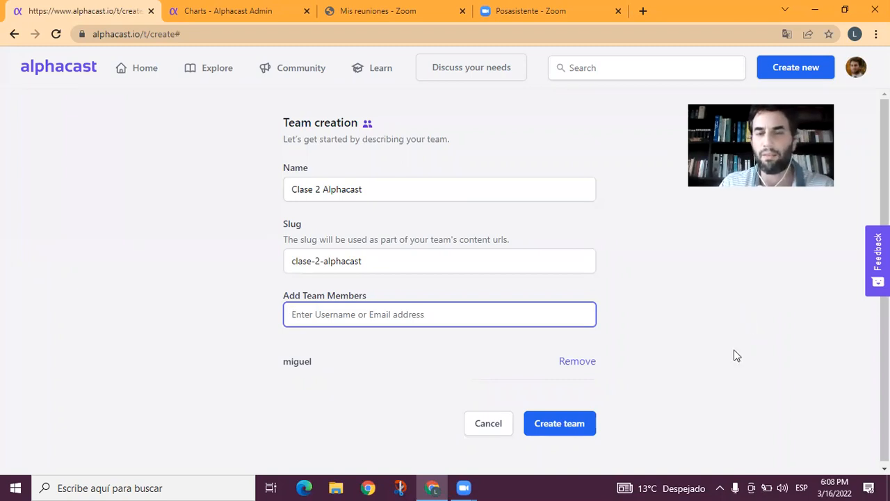
left_click(561, 429)
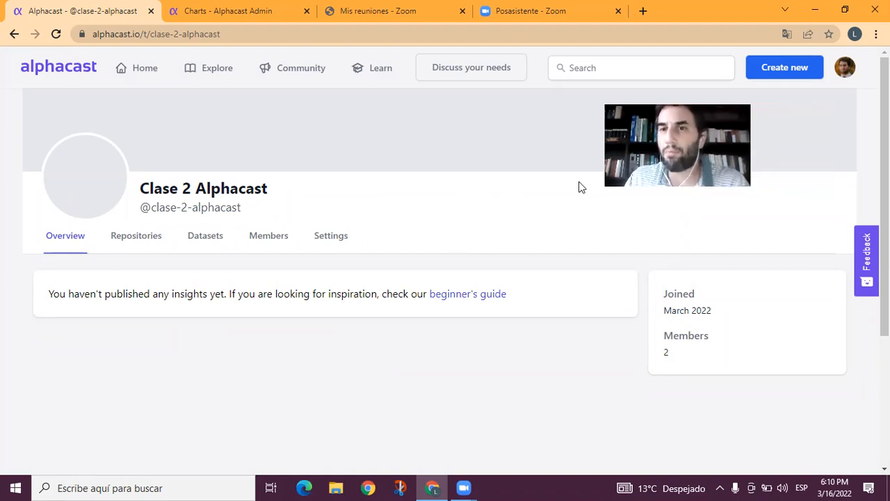
Start a new repository of type Team Repo and assign it to the team Clase 2 Alphacast.
left_click(784, 67)
left_click(740, 364)
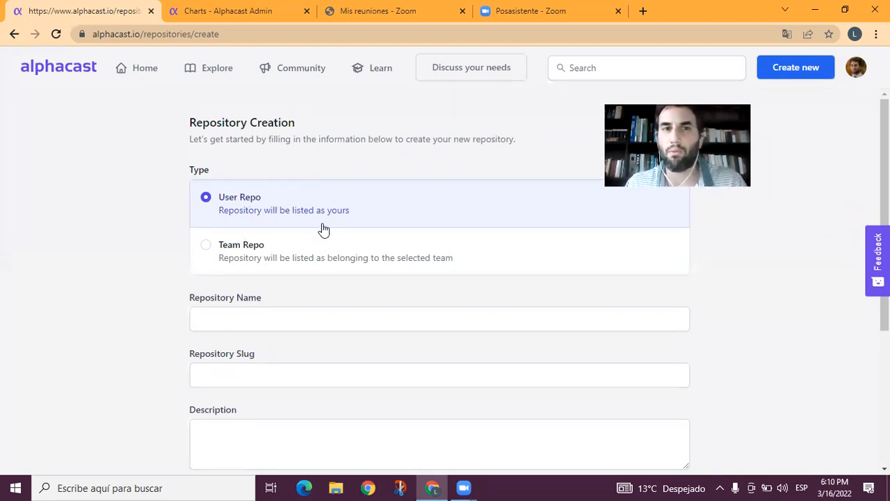
left_click(267, 254)
scroll(196, 240, "down", 1)
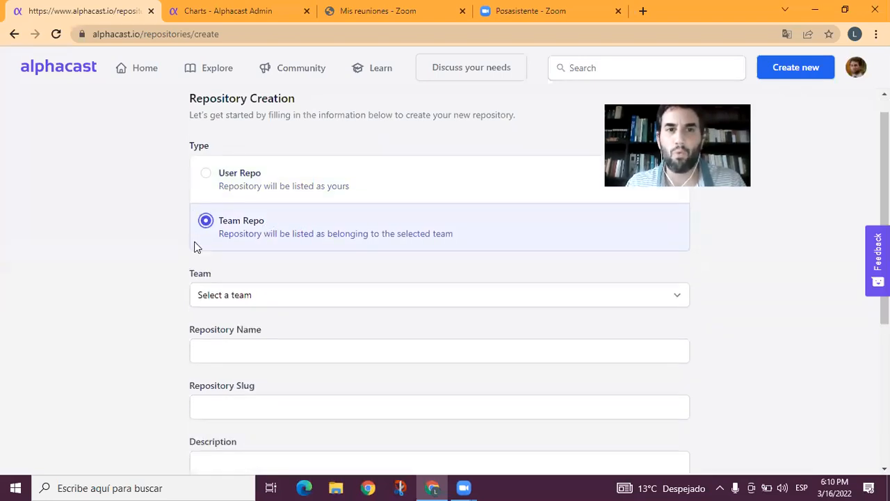
scroll(209, 250, "down", 1)
left_click(249, 254)
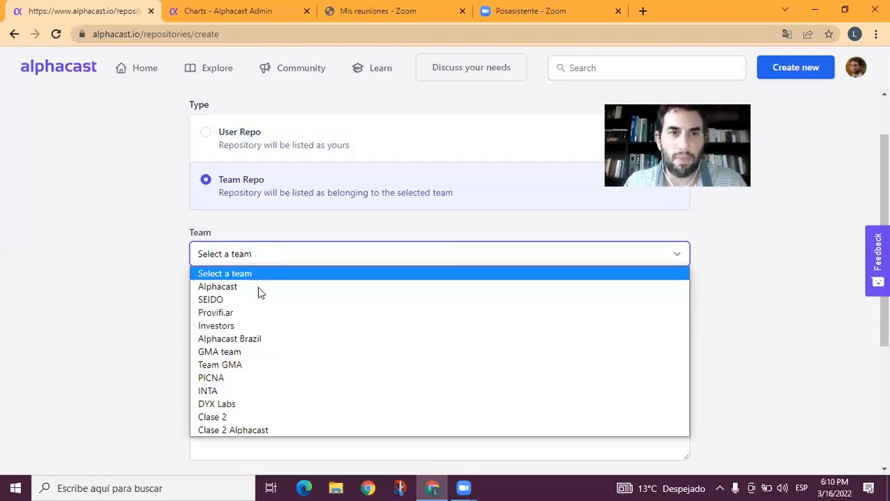
left_click(259, 430)
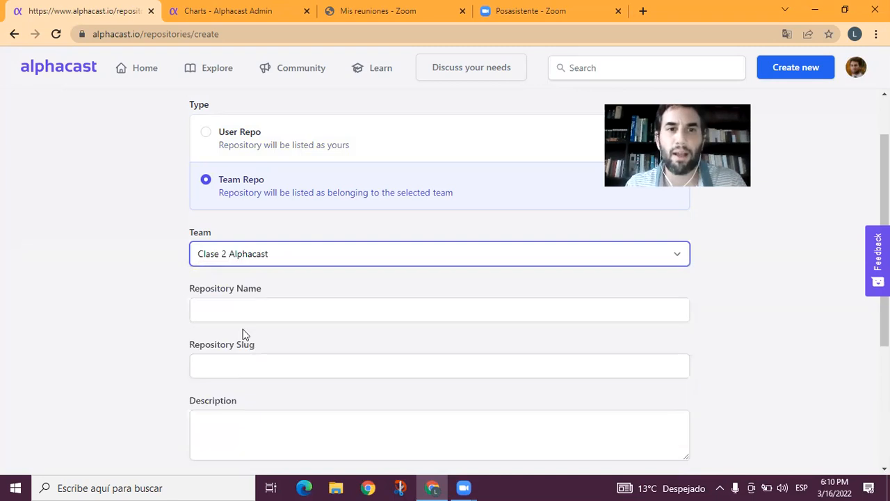
Name the repository "Elemetos de la Clase 2" and create it.
left_click(268, 309)
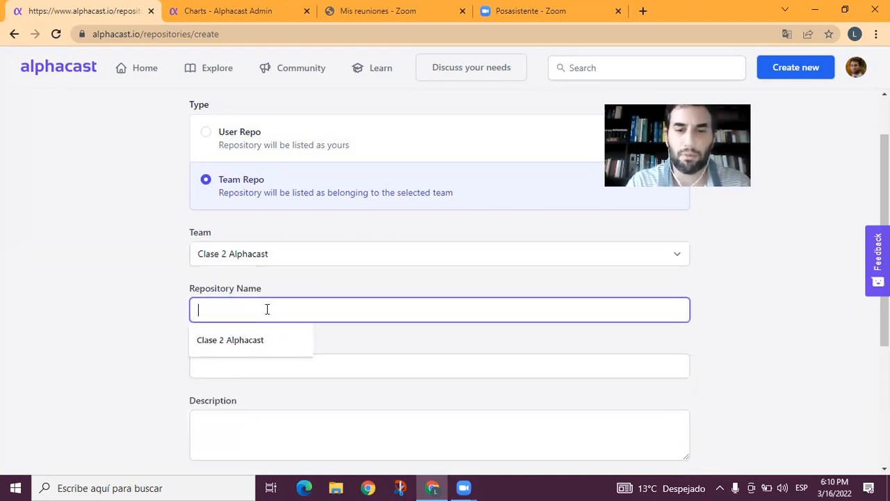
type("D")
key("BackSpace")
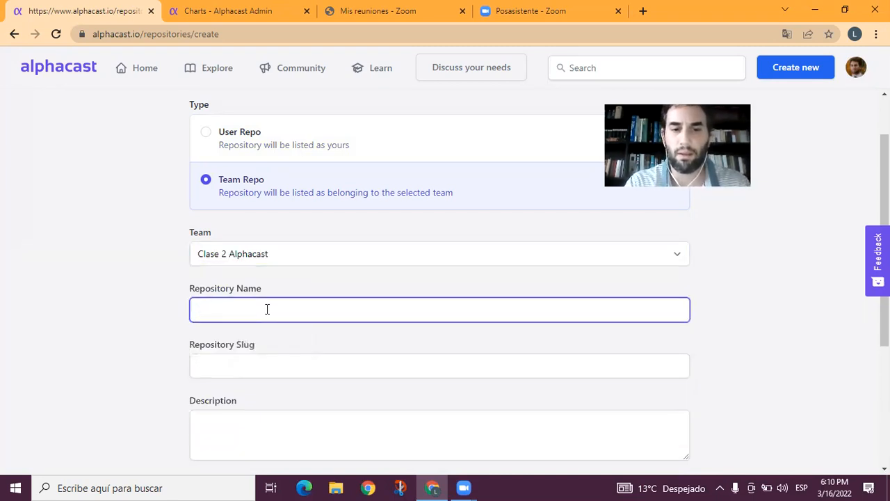
type("D")
key("BackSpace")
type("Elemetos de la Clas")
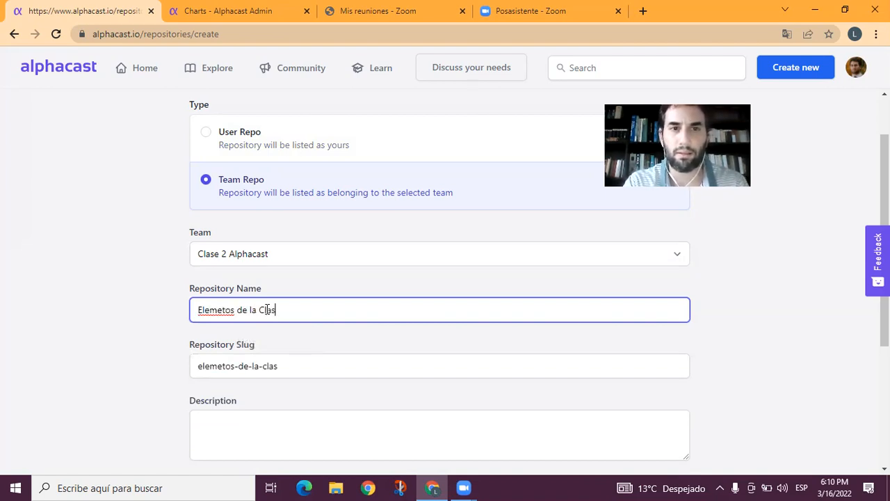
type("e")
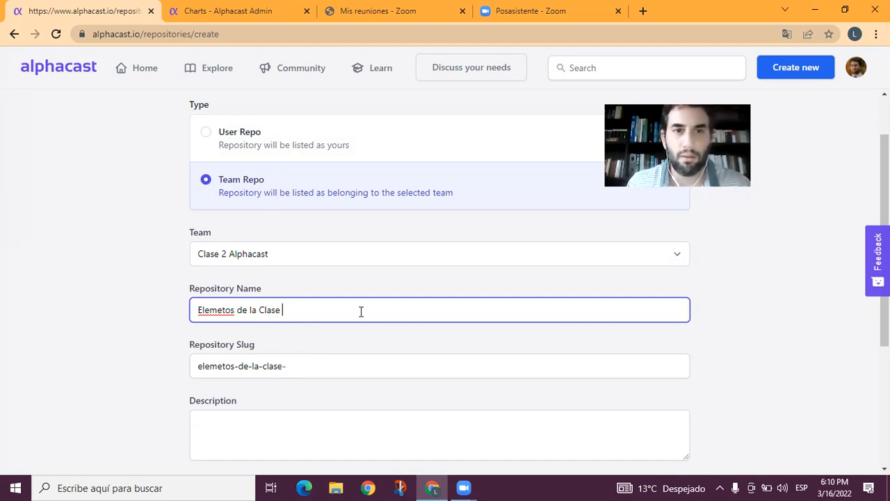
type(" 2")
scroll(375, 310, "down", 3)
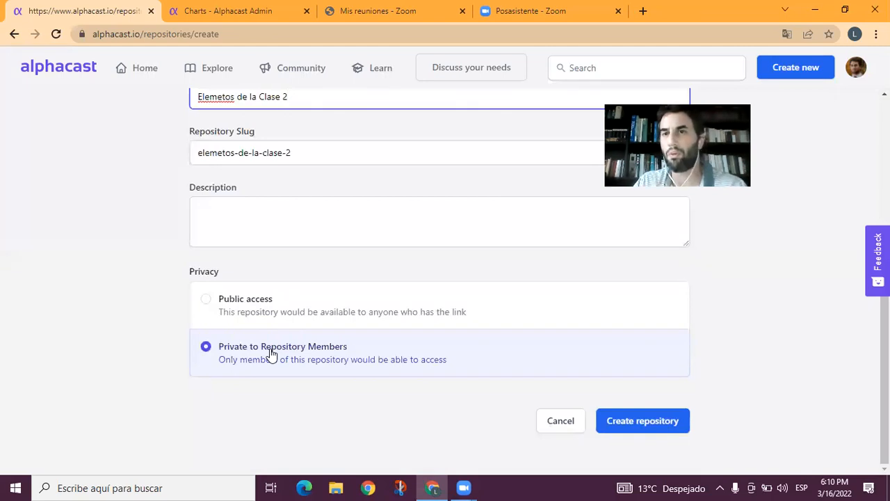
left_click(672, 422)
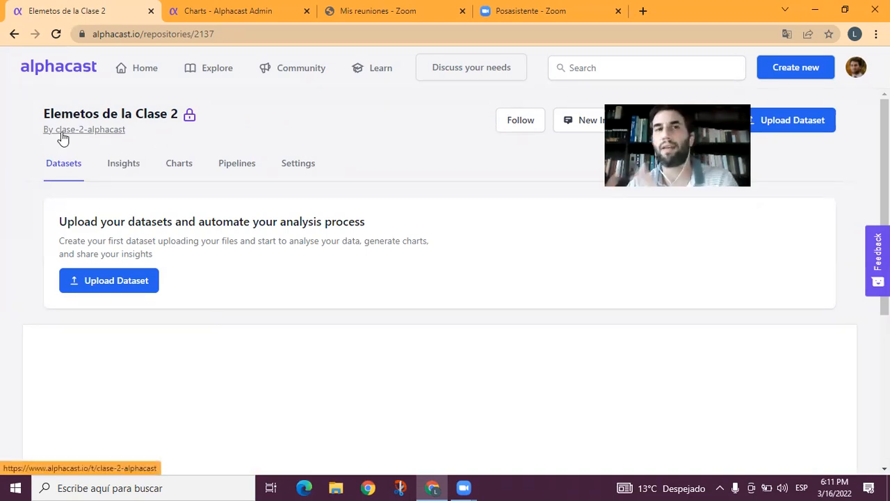
Open the new repository's settings and review its details, privacy and access permissions.
left_click(292, 167)
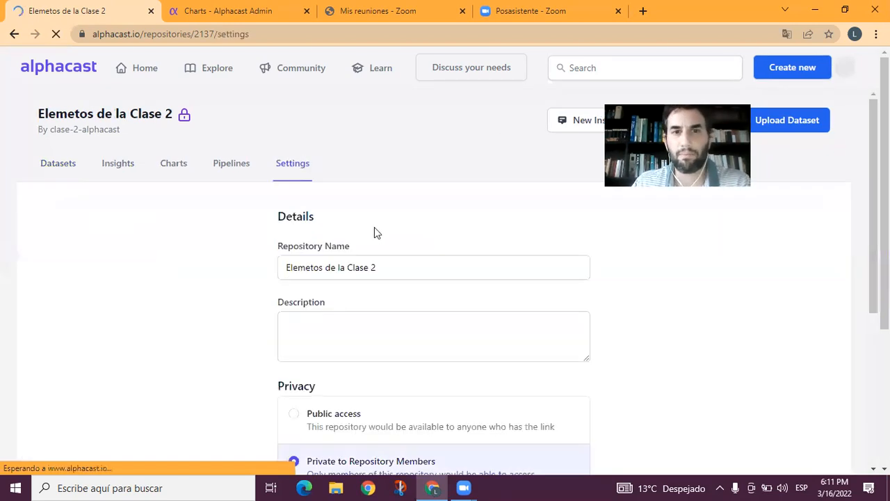
scroll(369, 228, "down", 4)
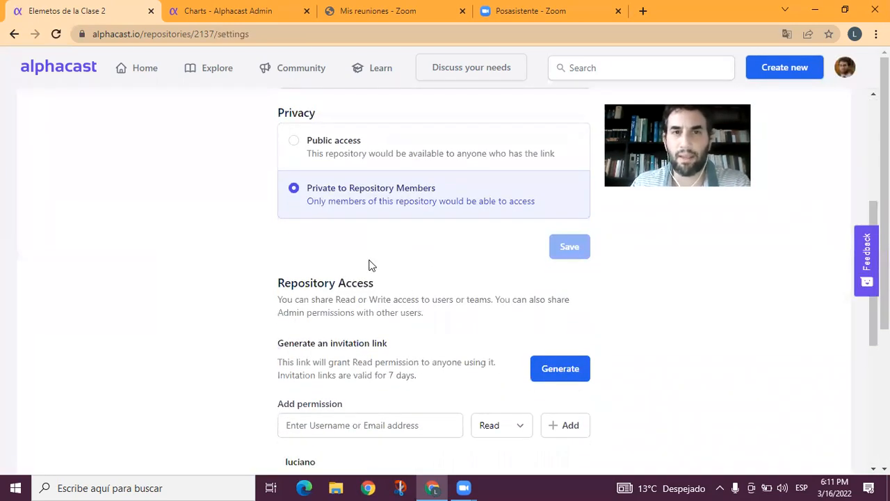
scroll(368, 264, "up", 4)
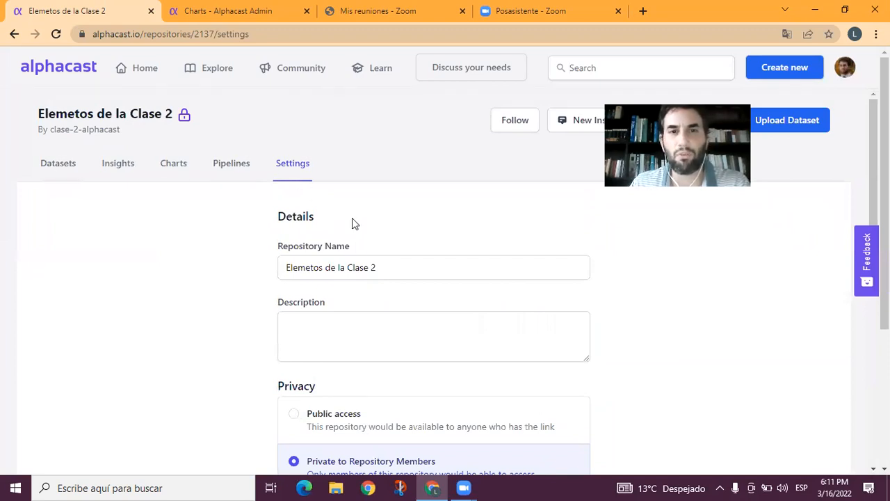
scroll(389, 265, "down", 2)
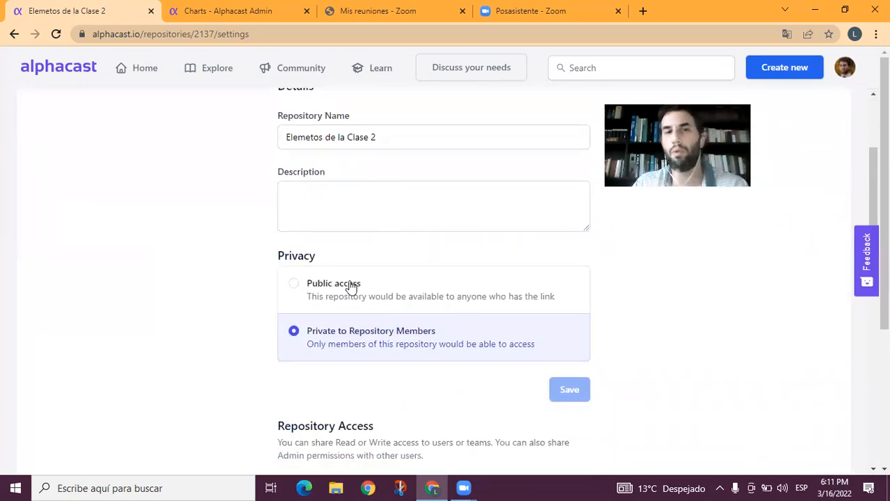
scroll(352, 287, "down", 5)
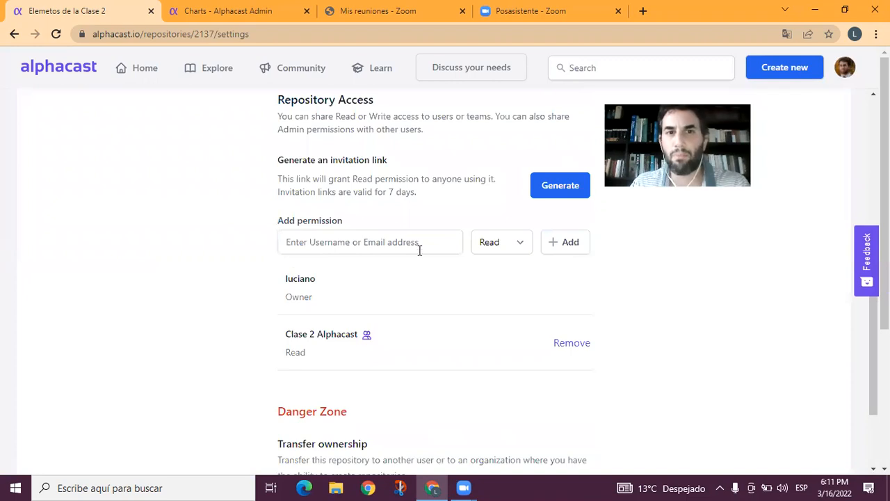
left_click(353, 243)
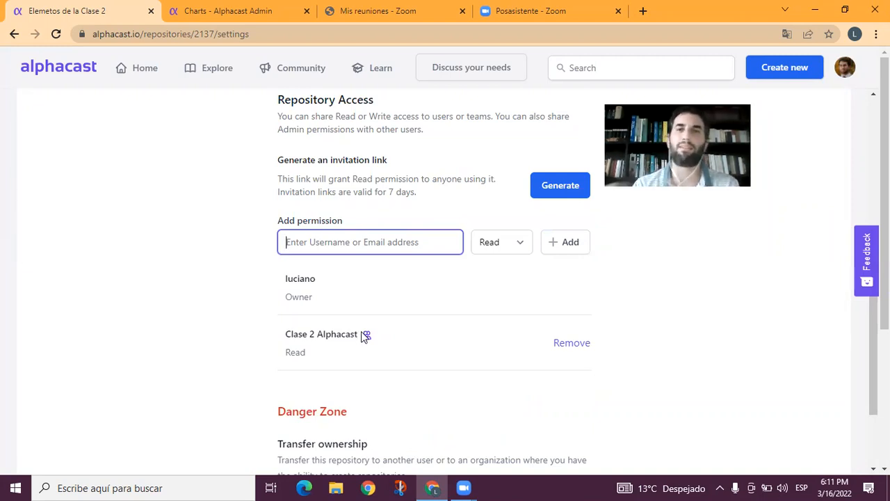
type("miguel")
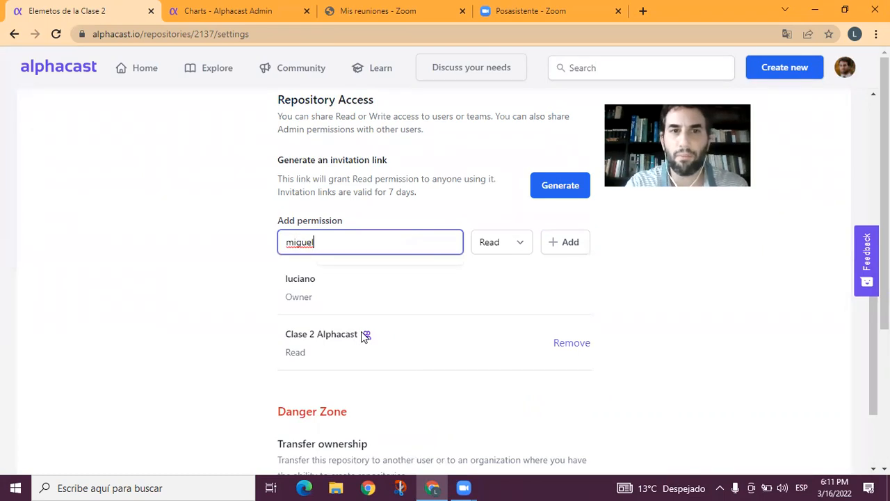
key("BackSpace")
key("BackSpace")
key("BackSpace")
key("BackSpace")
key("BackSpace")
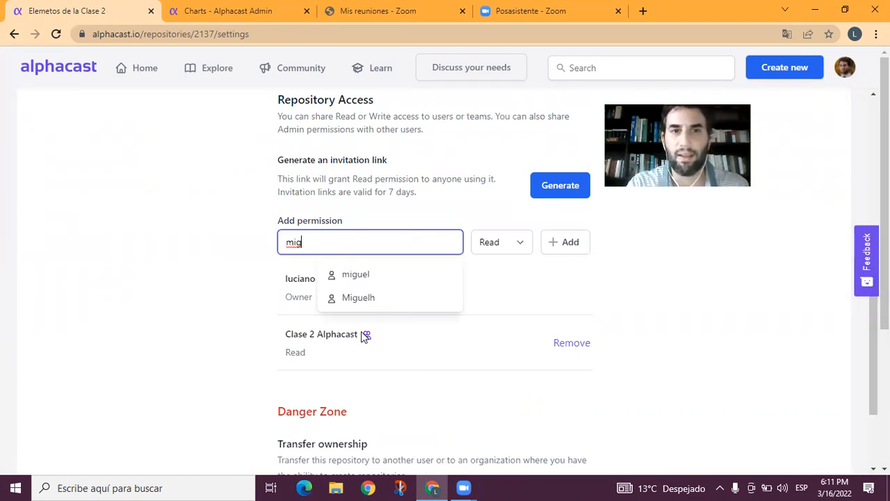
type("ami")
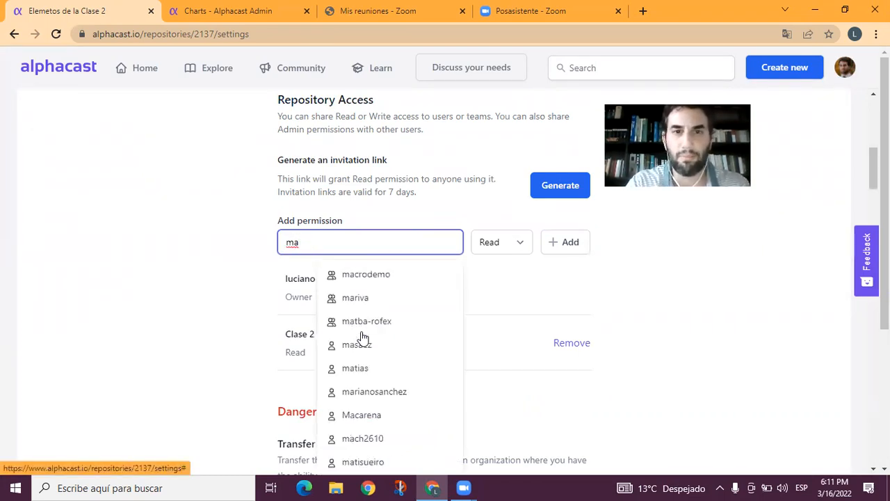
key("BackSpace")
key("BackSpace")
key("BackSpace")
key("BackSpace")
type("cam")
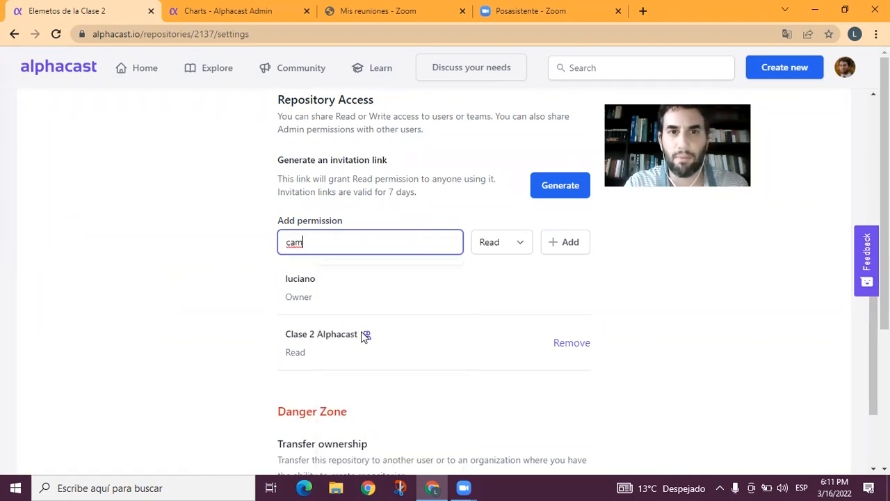
key("BackSpace")
key("BackSpace")
type("hiara")
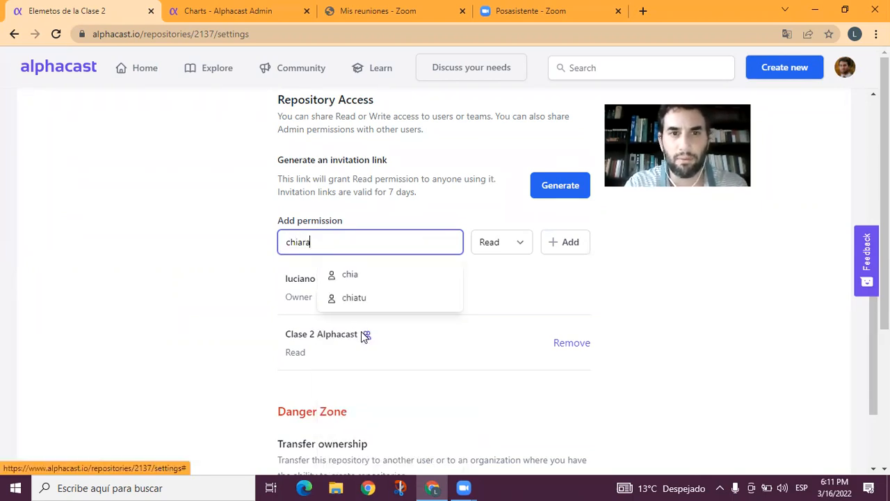
key("BackSpace")
key("BackSpace")
key("BackSpace")
key("BackSpace")
key("BackSpace")
Look up an individual user by username and grant them Read permission on the repository.
type("maximo")
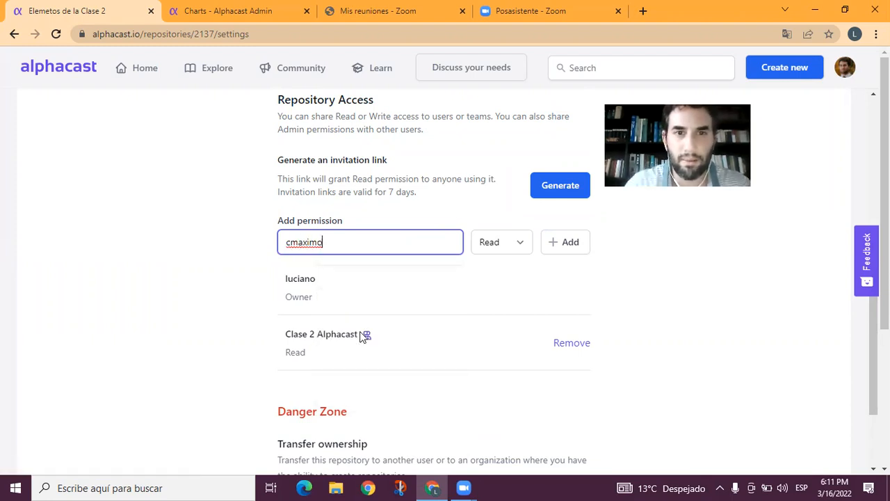
key("BackSpace")
key("BackSpace")
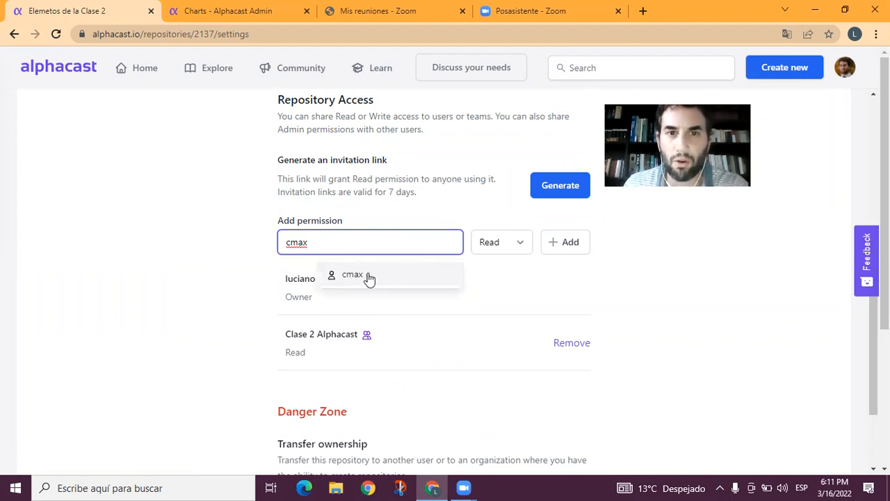
left_click(359, 280)
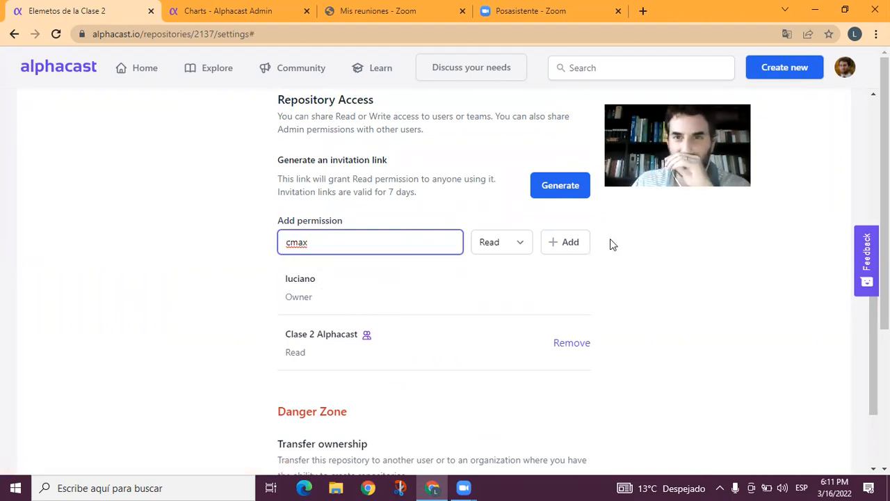
left_click(583, 249)
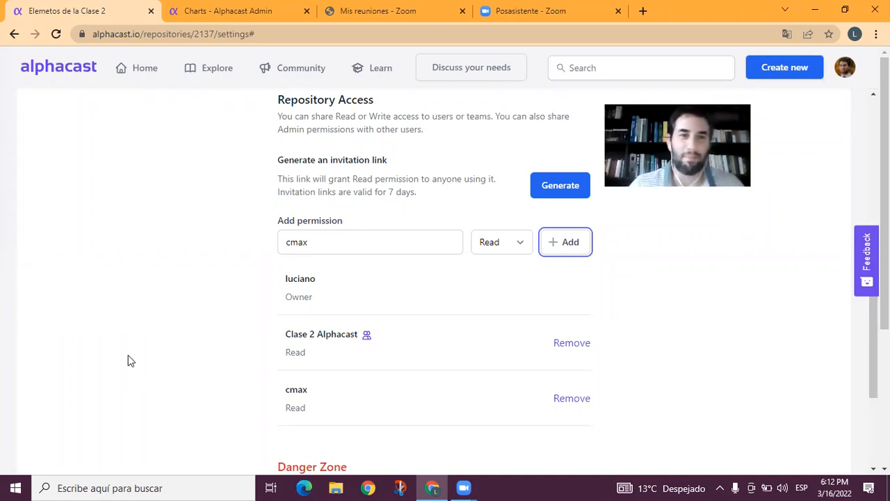
Remove all of the individual user's permissions from the repository, leaving the team's access in place.
left_click(560, 398)
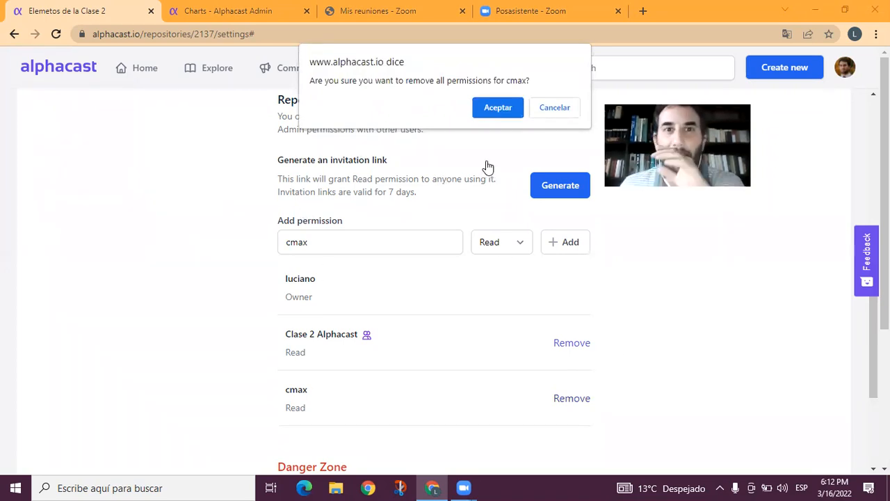
left_click(497, 107)
Return to the repository's datasets, then switch to the open Charts - Alphacast Admin page.
scroll(165, 244, "up", 5)
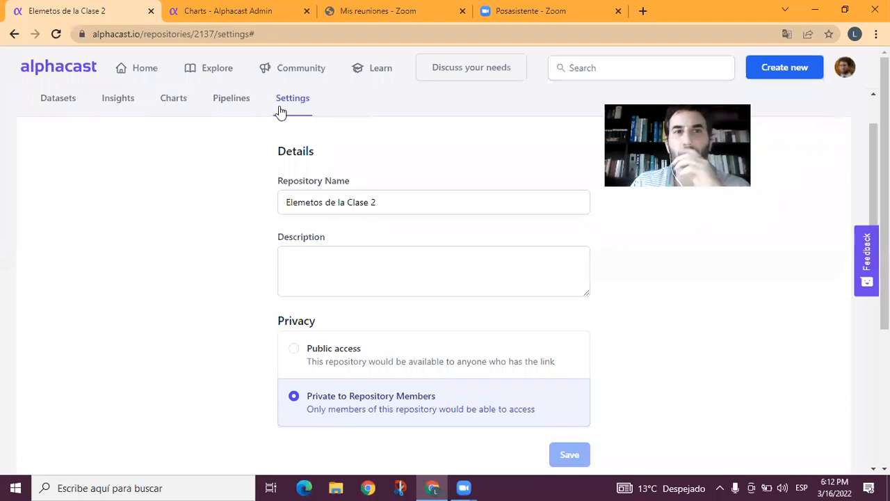
left_click(58, 98)
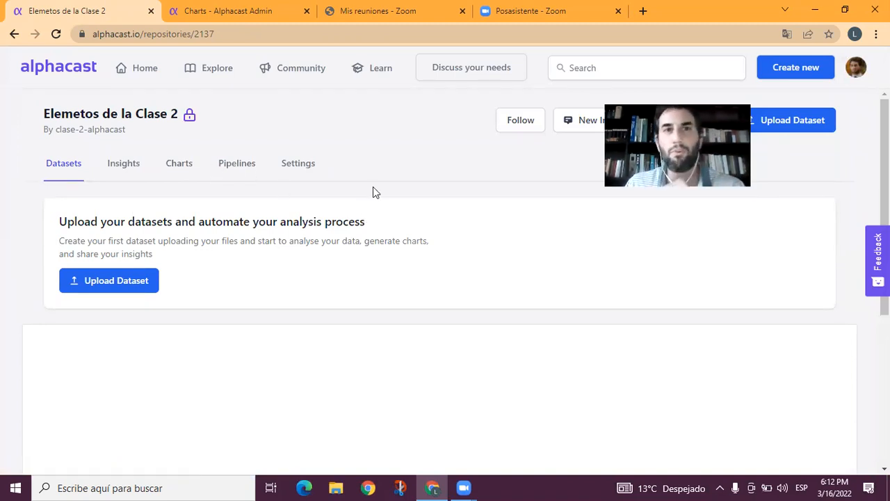
key("ctrl+Tab")
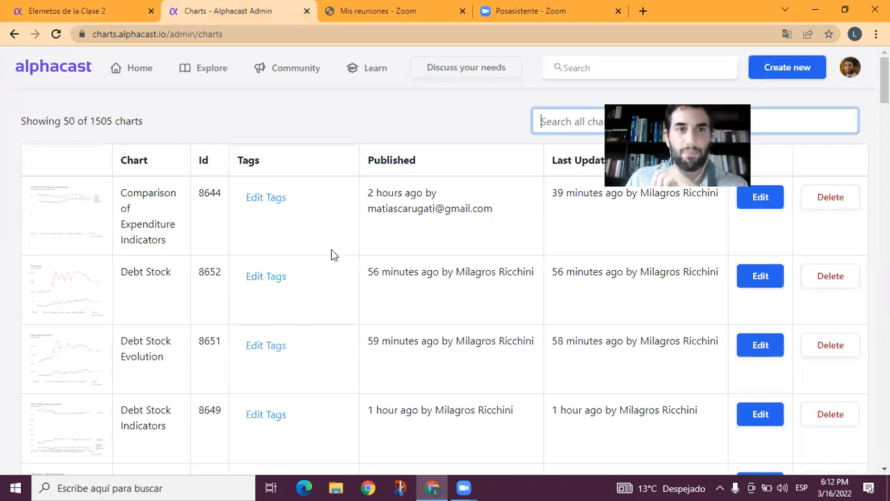
Search Alphacast for "clase 2", open the insight "Automatización de Análisis de Coyuntura - Clase 2" and read down to its pipeline section and Ejemplo 1.
left_click(103, 10)
left_click(621, 69)
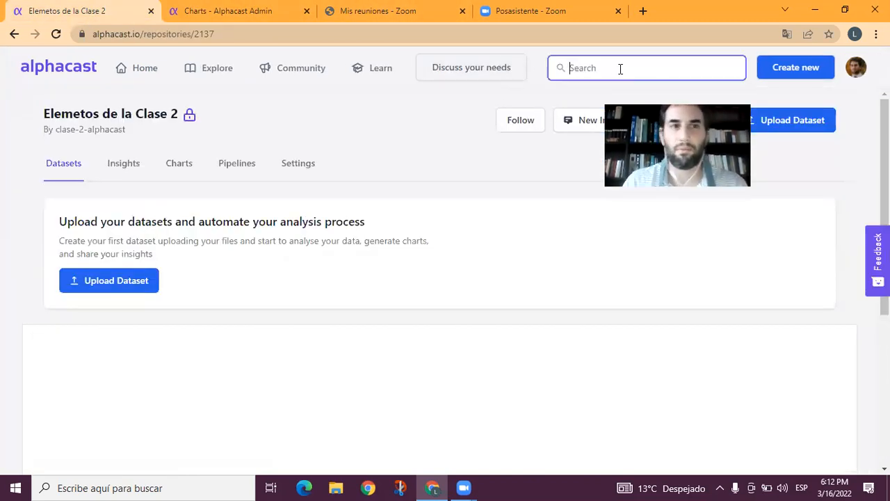
type("clase 2")
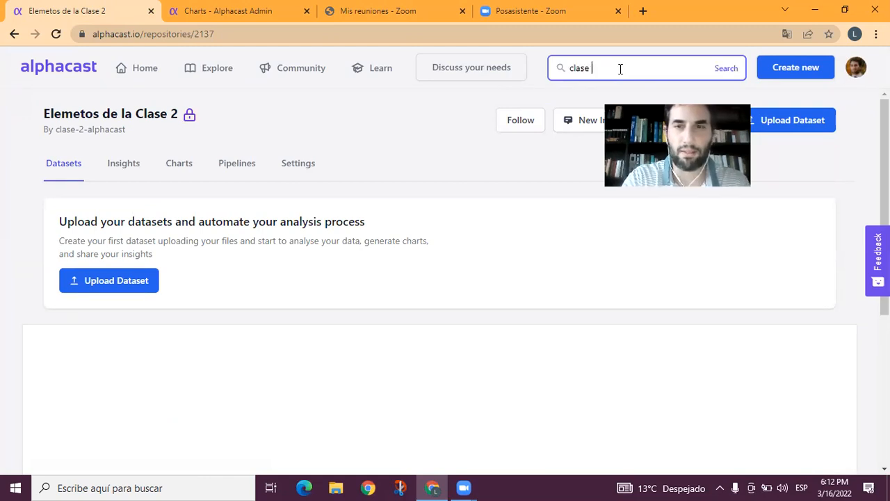
key("Return")
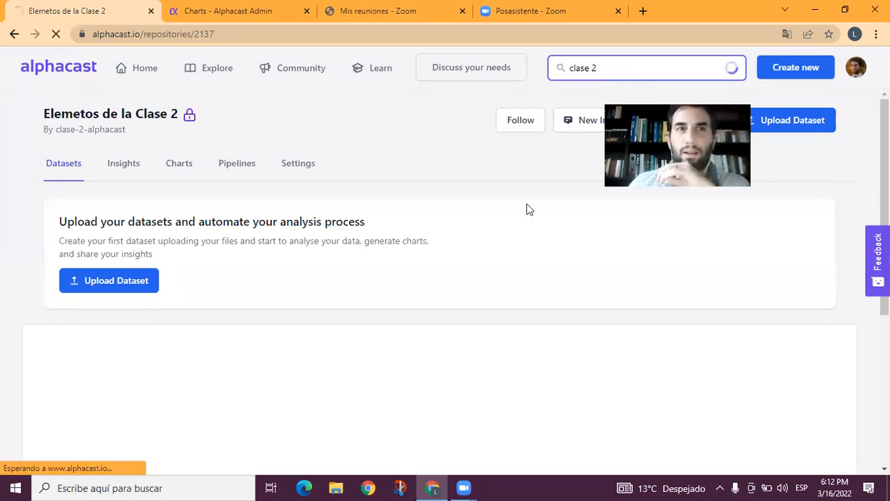
scroll(472, 281, "down", 2)
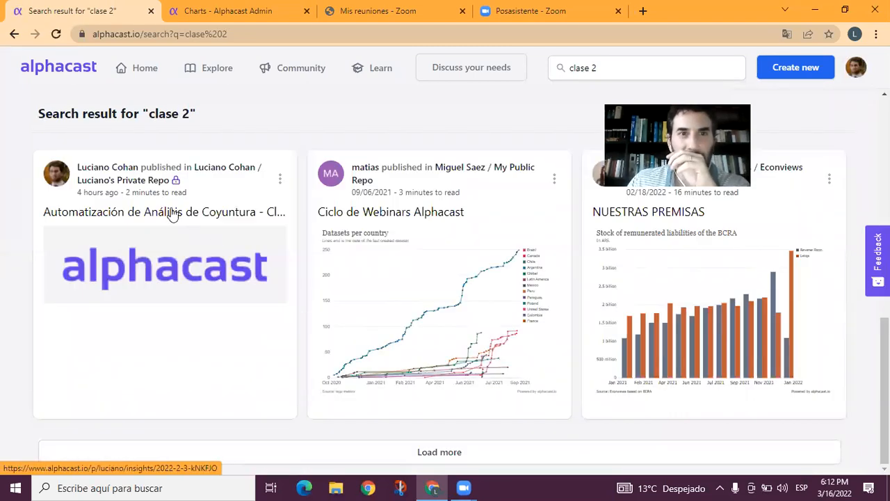
left_click(173, 215)
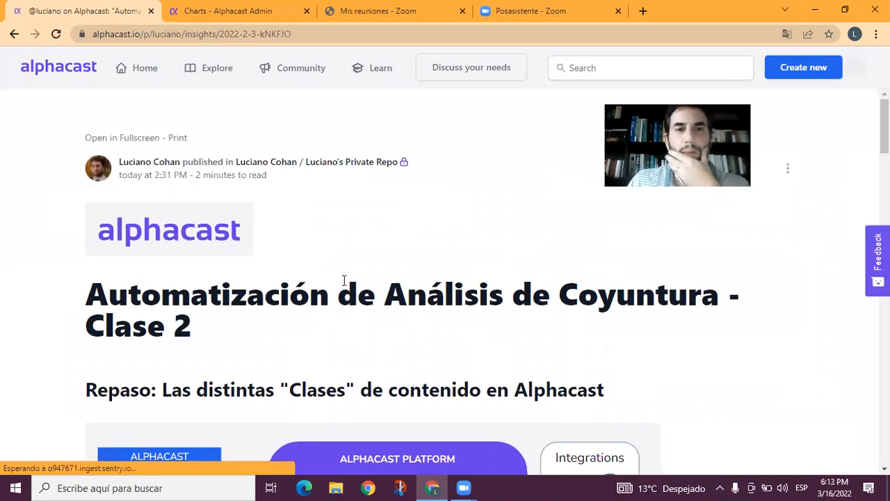
scroll(342, 278, "down", 3)
scroll(344, 283, "down", 7)
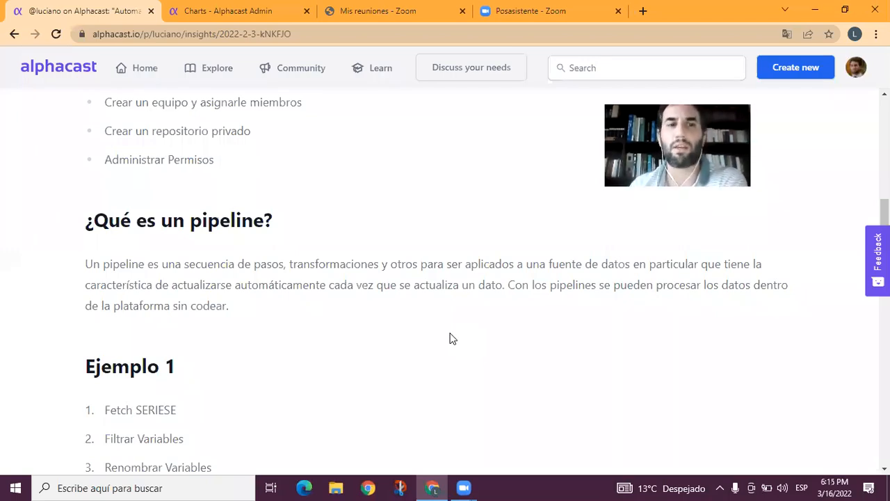
scroll(452, 327, "down", 1)
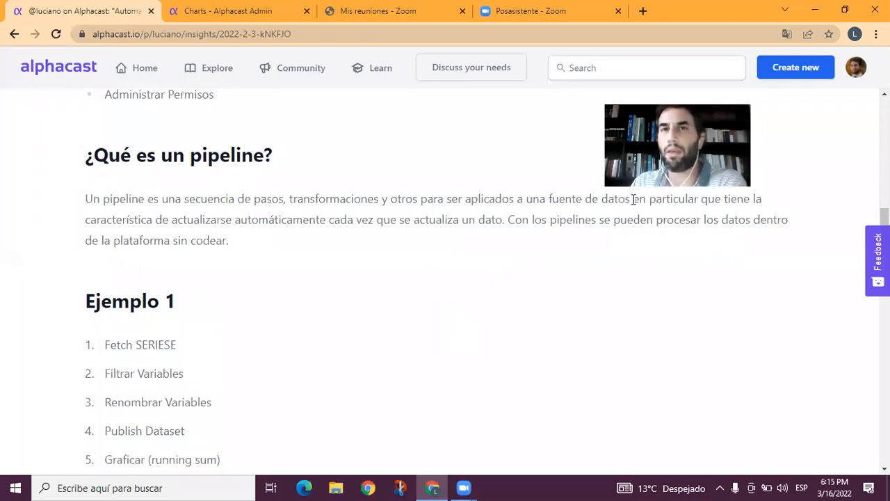
Close the charts admin page and both Zoom pages, keeping only the class 2 insight open.
key("ctrl+Tab")
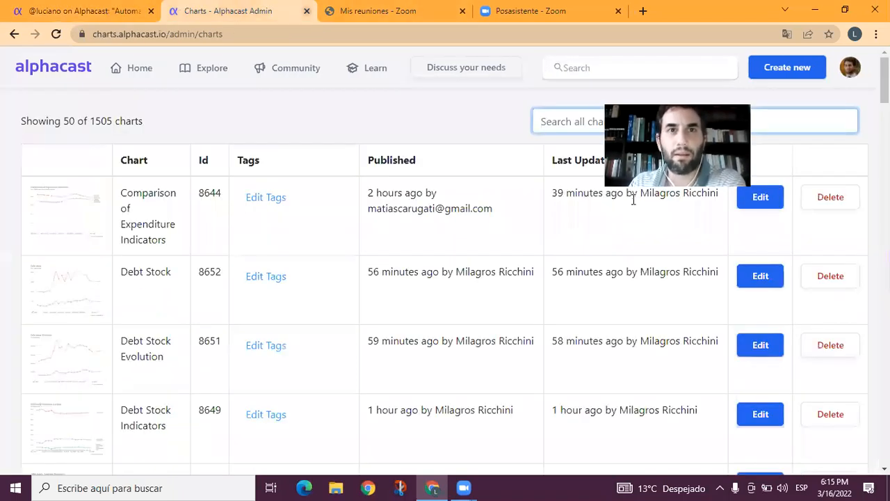
key("ctrl+w")
key("ctrl+Tab")
key("ctrl+w")
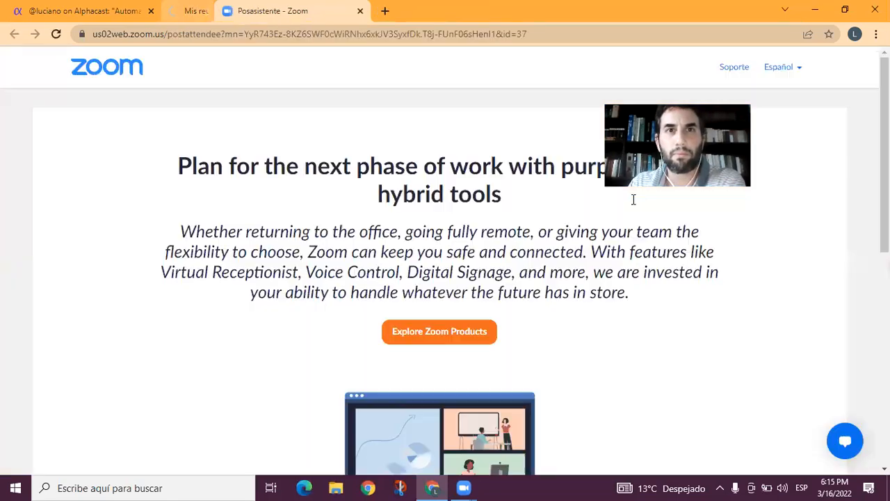
key("ctrl+w")
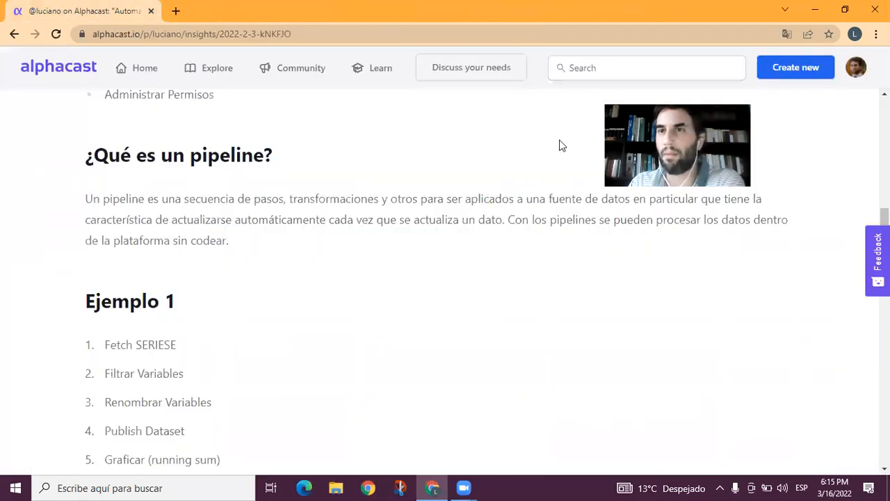
Open the creation form for a new pipeline in a separate browser tab and switch to it.
left_click(797, 68)
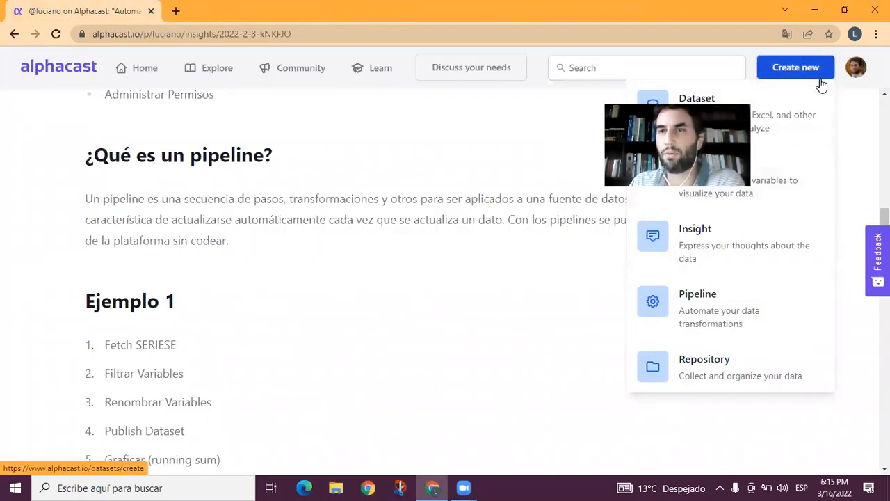
middle_click(725, 308)
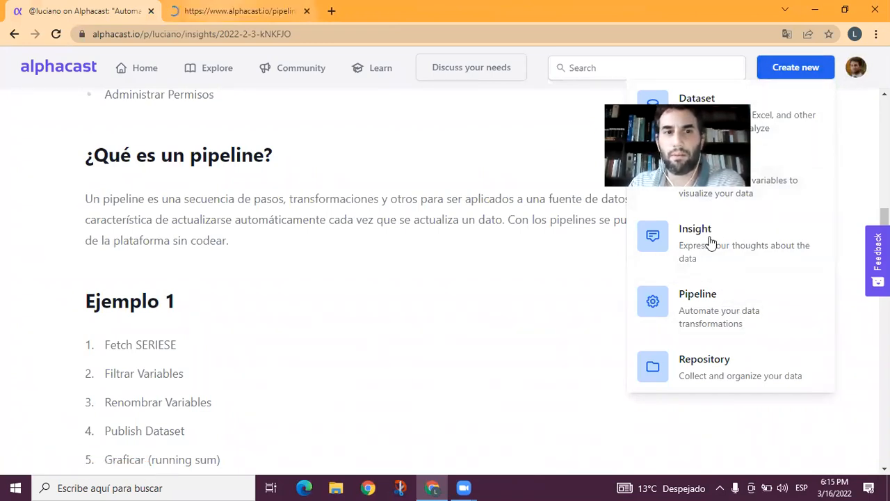
key("ctrl+Tab")
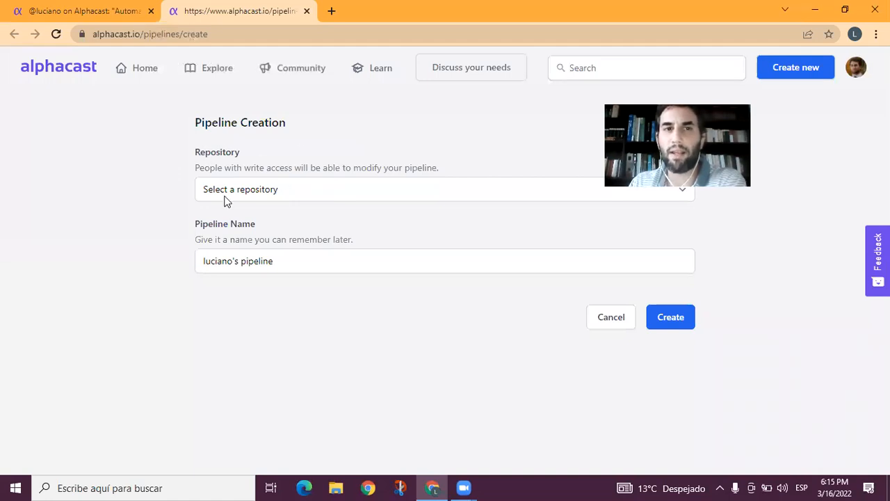
Choose Home as the repository for the new pipeline.
left_click(268, 195)
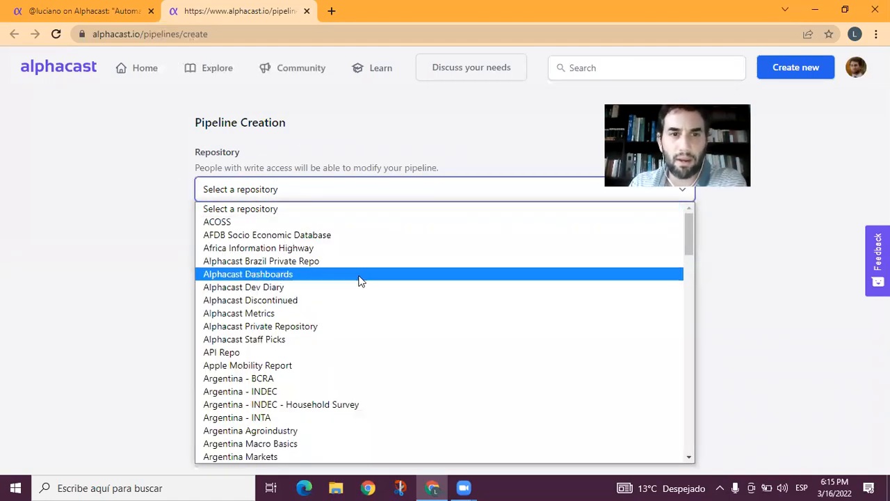
key("c")
scroll(359, 281, "down", 6)
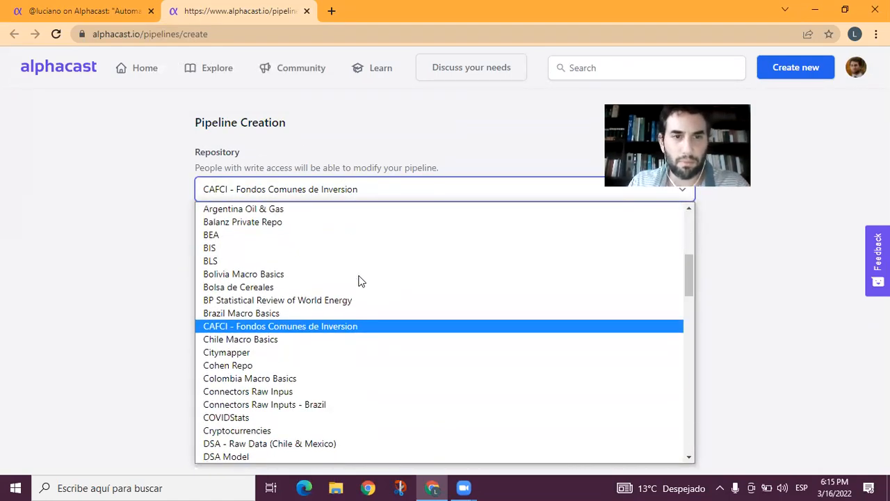
scroll(372, 300, "up", 2)
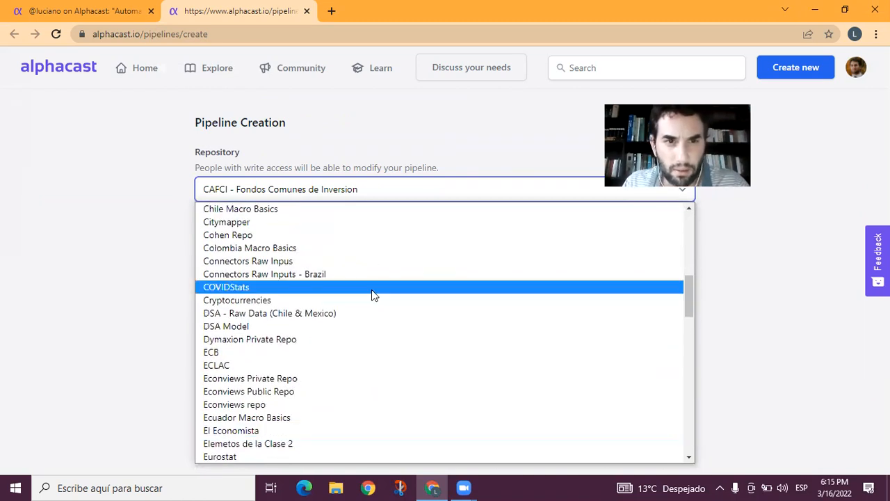
scroll(371, 290, "up", 2)
scroll(341, 269, "up", 1)
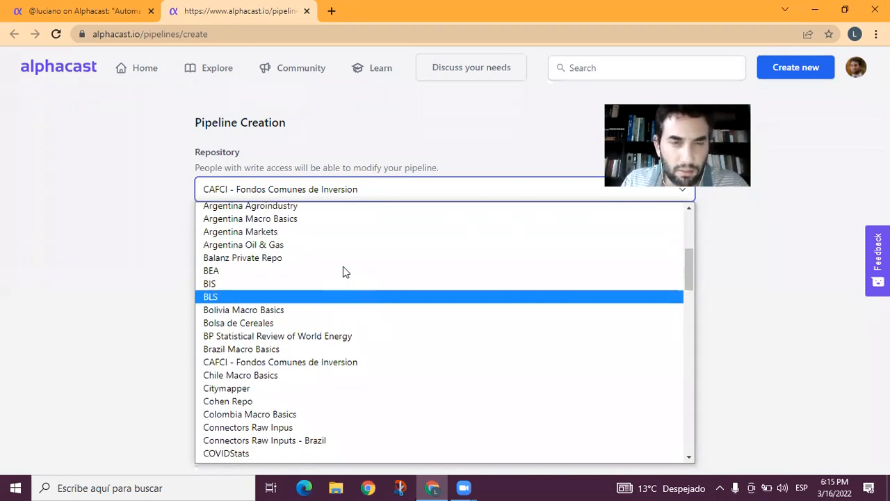
scroll(343, 268, "down", 13)
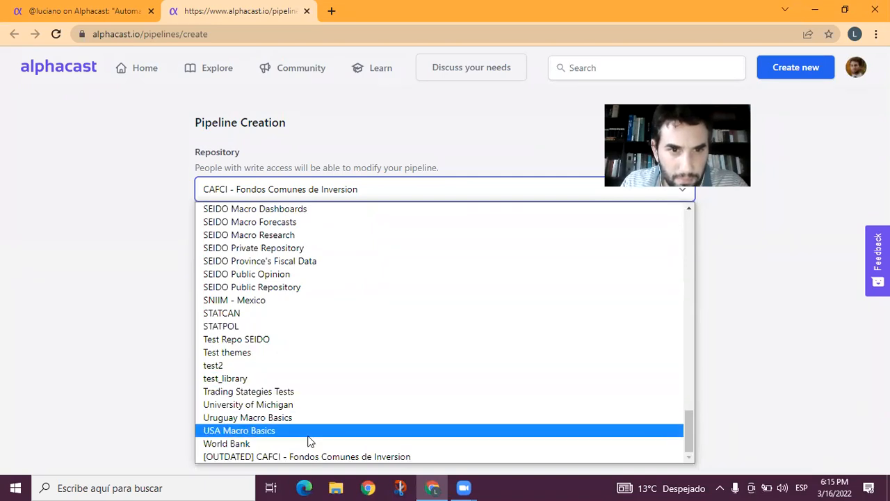
scroll(332, 379, "up", 12)
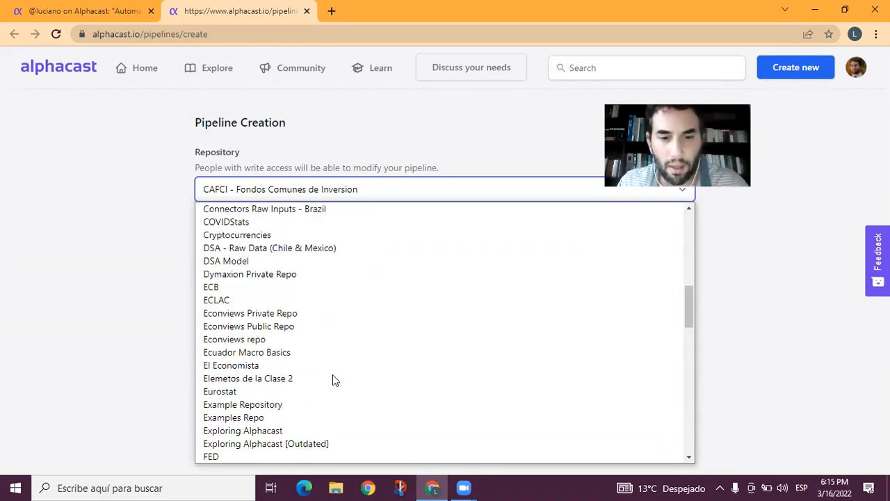
key("h")
left_click(255, 456)
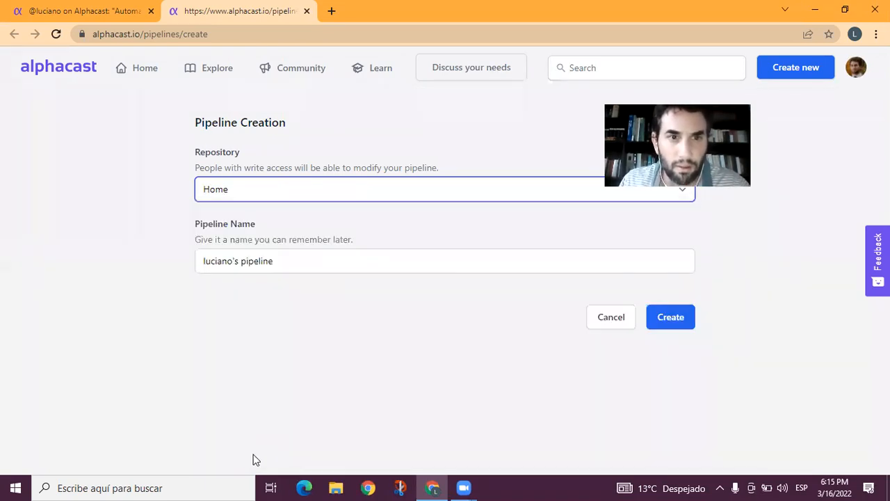
Name the pipeline "Pipeline Clase 2 - EJemplo 1" and create it.
triple_click(301, 260)
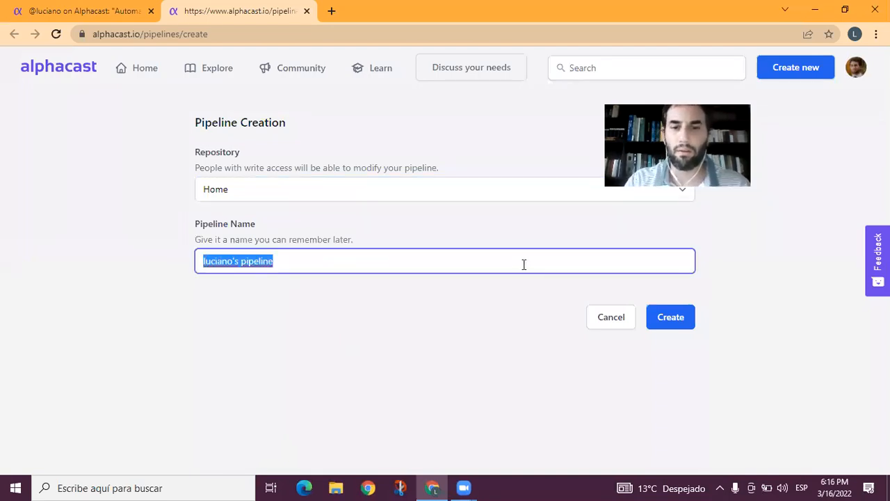
type("Pipelin")
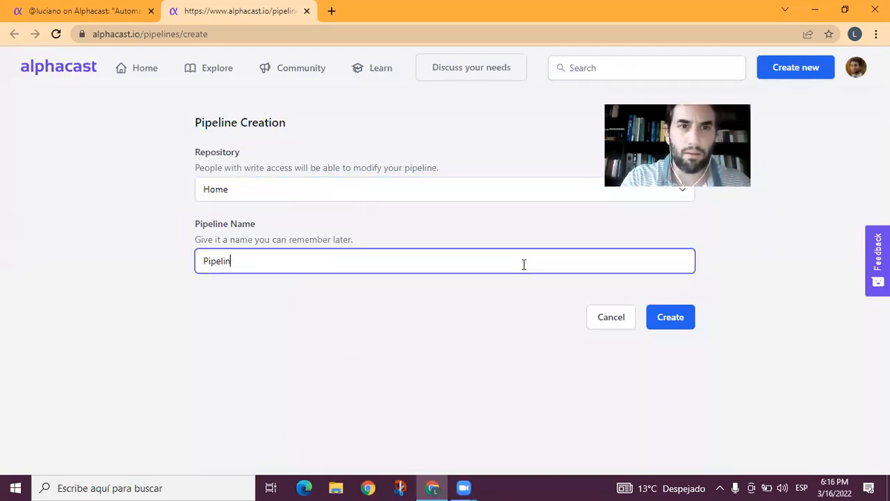
type("e Clase 2 - ")
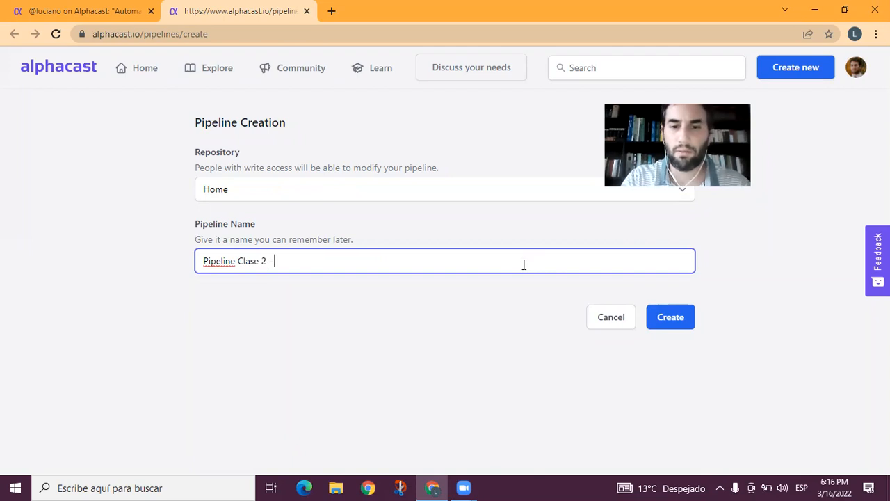
type("EJemplo 1")
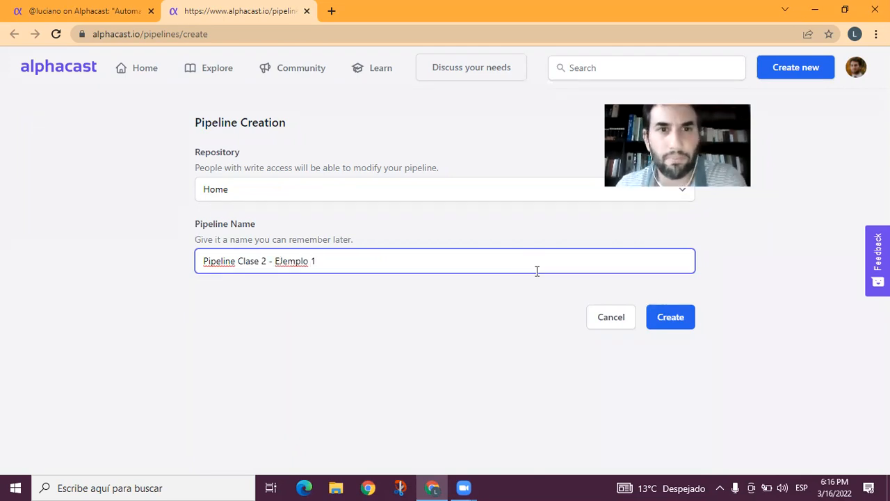
left_click(676, 327)
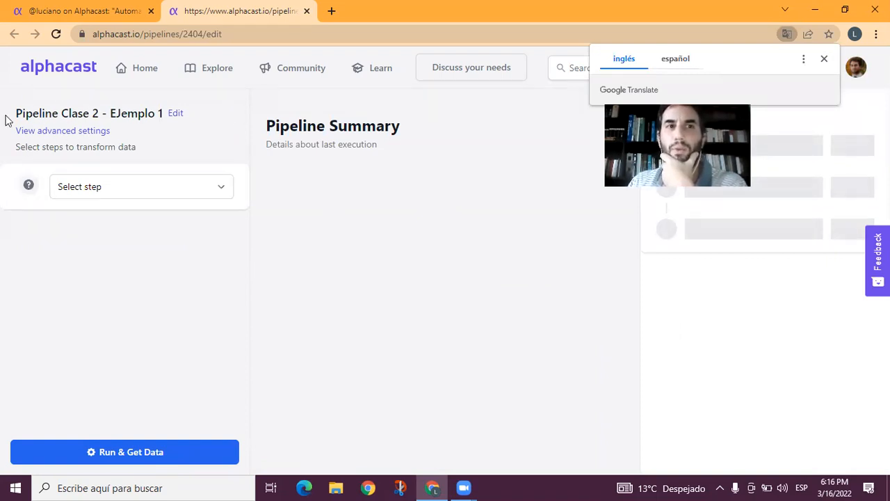
Rename the pipeline as "Pipeline Clase 2 - Ejemplo 1", save the change and return to the pipeline editor.
left_click(175, 114)
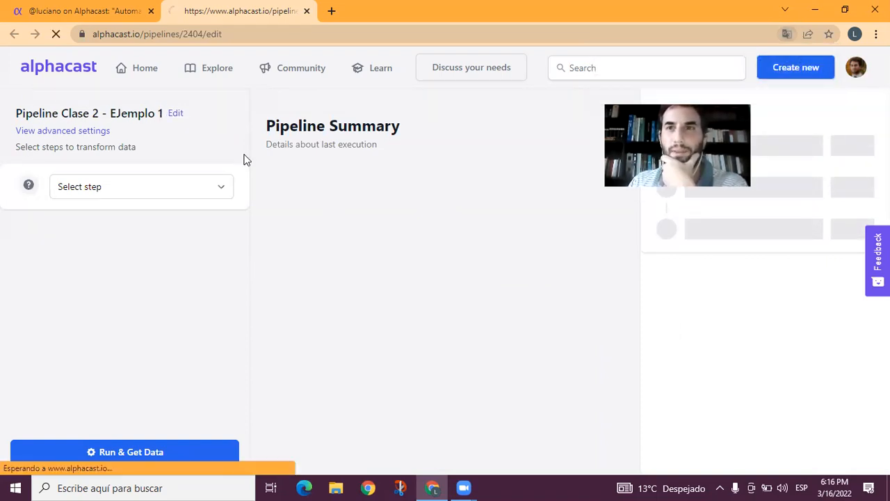
left_click(175, 116)
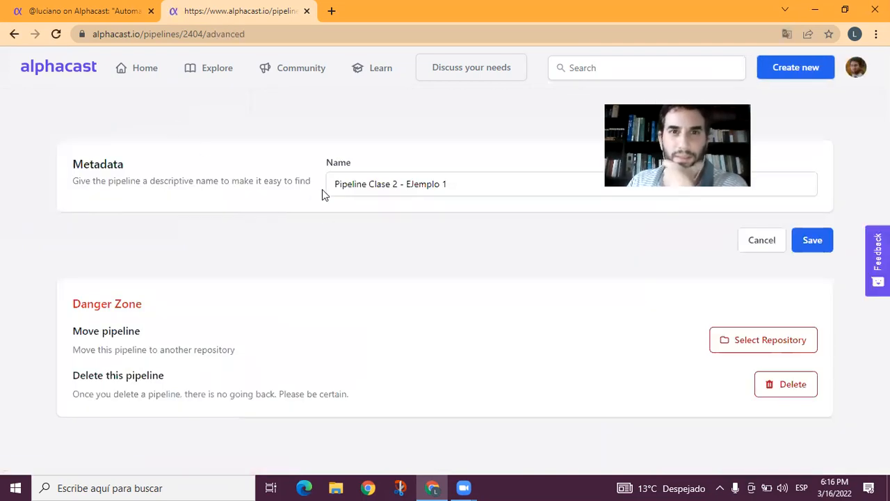
left_click(437, 184)
key("Left")
key("Left")
key("Left")
key("Left")
key("Left")
key("BackSpace")
type("j")
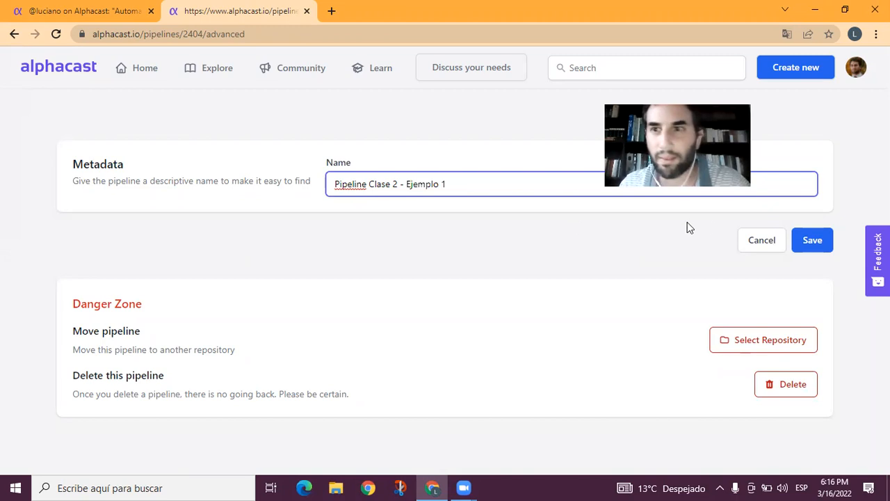
left_click(811, 240)
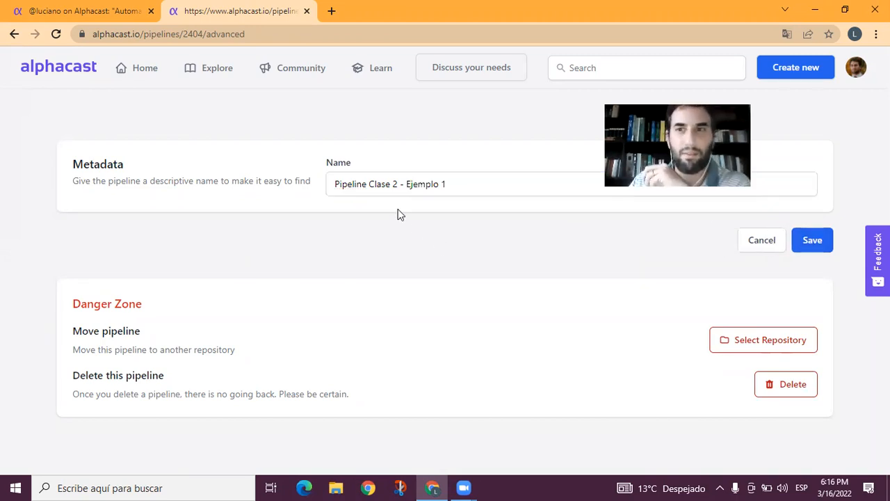
left_click(762, 240)
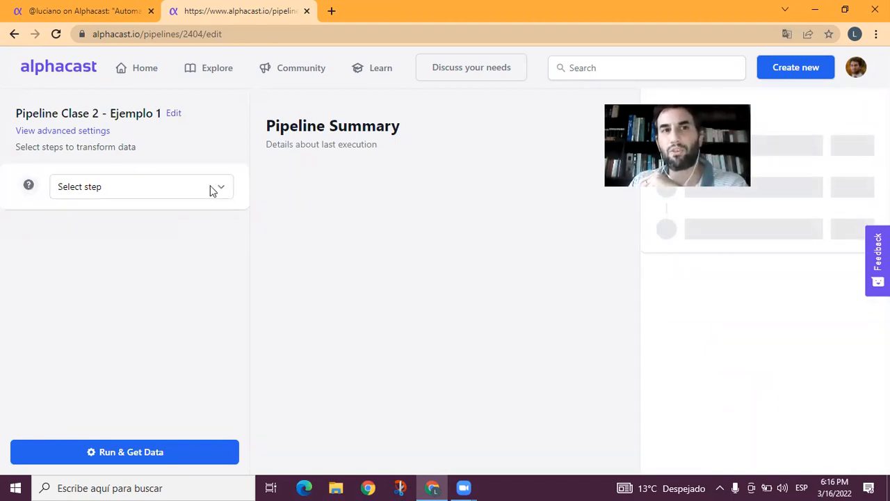
Add a Fetch Alphacast Dataset step using the Argentina - BCRA dataset "Monetary - Argentina - BCRA - SERIESE y BAS - Selected - Daily" and save it.
left_click(127, 190)
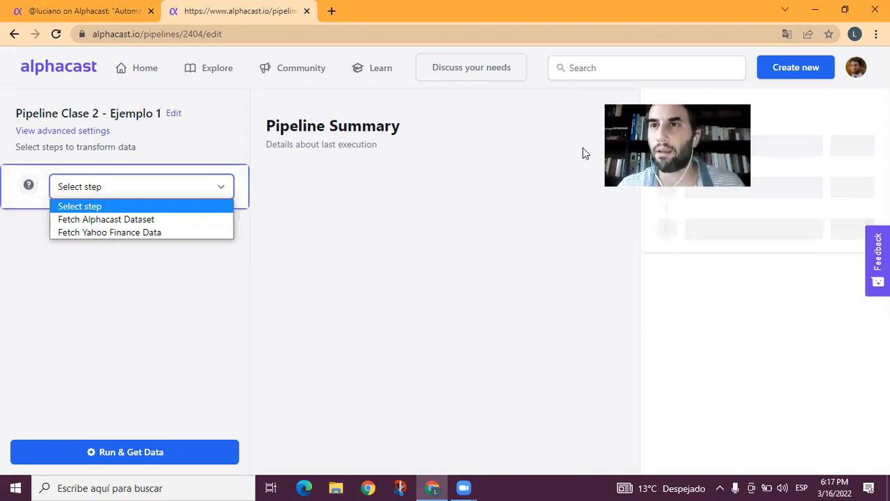
left_click(134, 220)
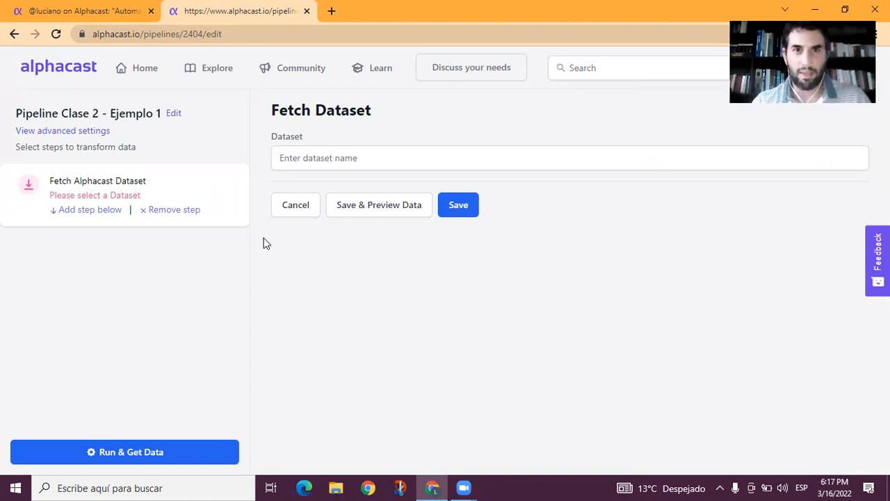
left_click(327, 160)
type("seriese")
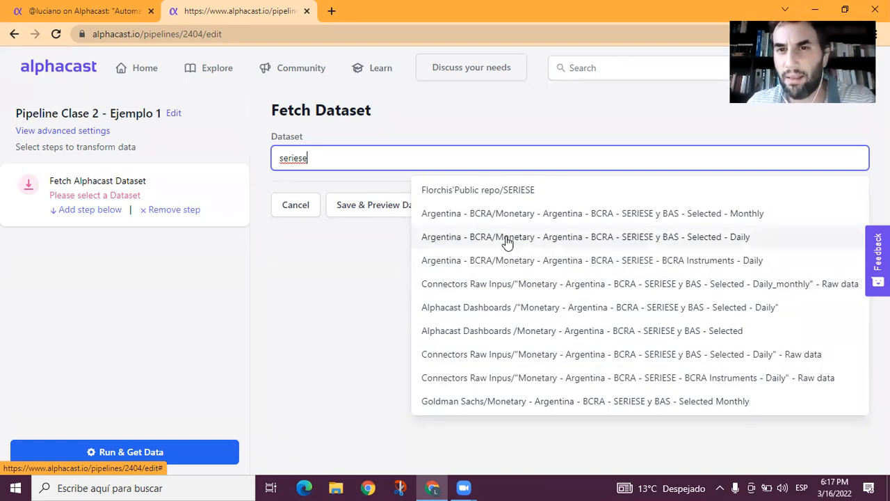
left_click(709, 240)
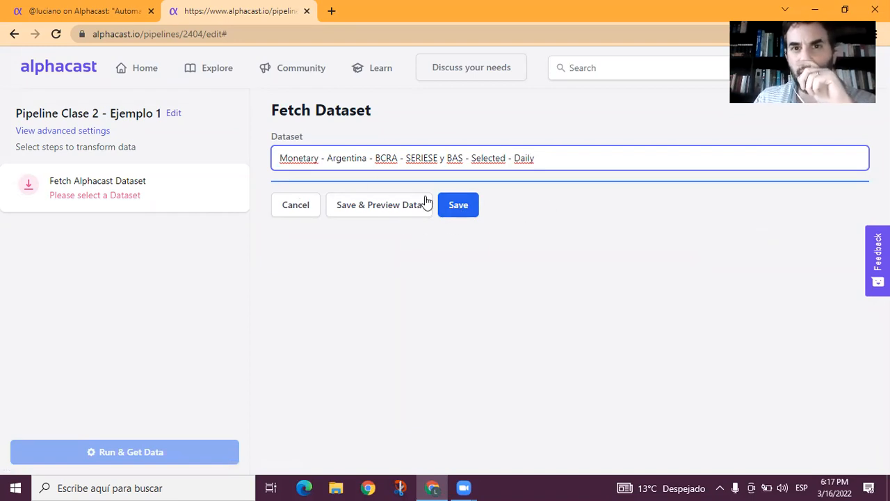
left_click(449, 211)
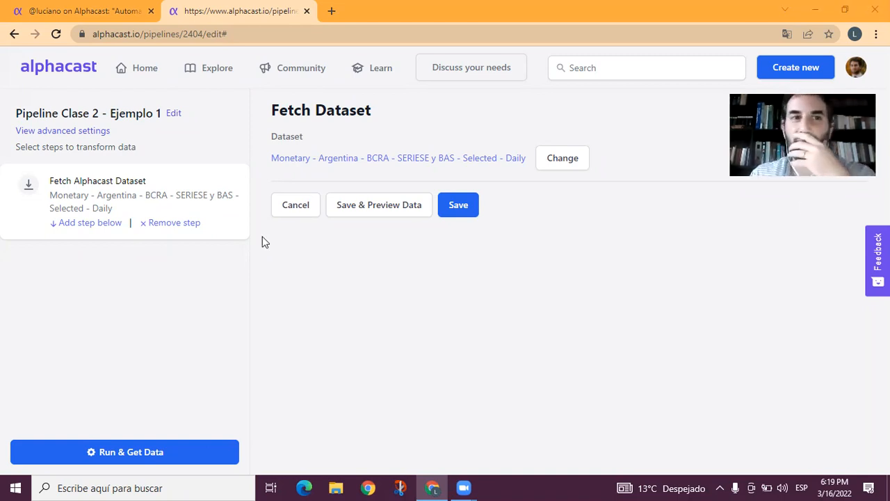
Add a Select Columns step keeping "Money base change drivers - Total" and "Public Sector - Trans. adv + Profits", then save and preview the data.
left_click(78, 223)
left_click(107, 264)
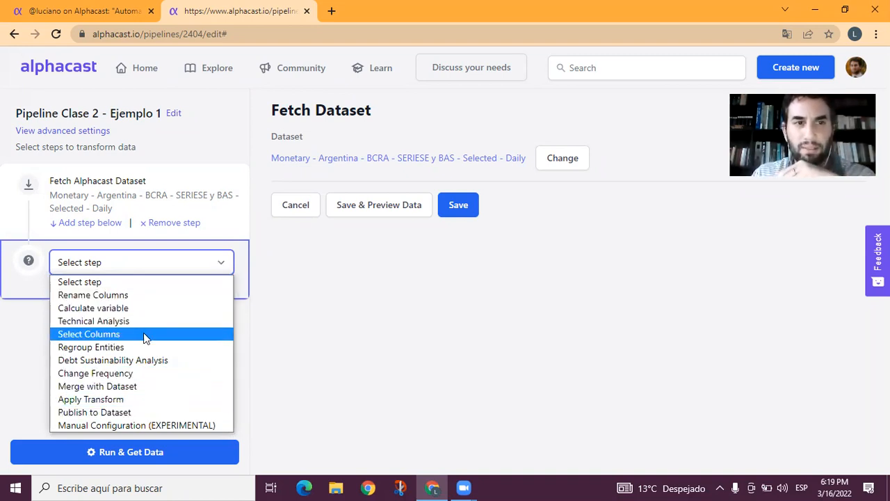
left_click(101, 339)
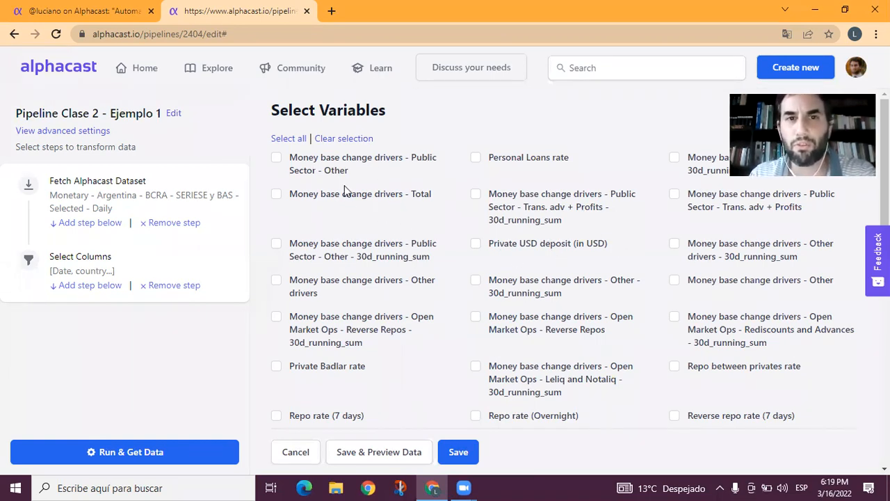
left_click(277, 195)
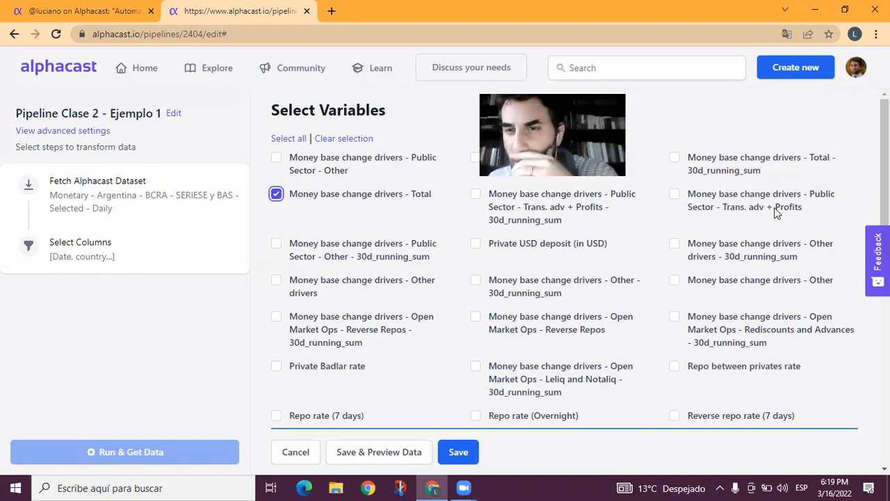
left_click(743, 197)
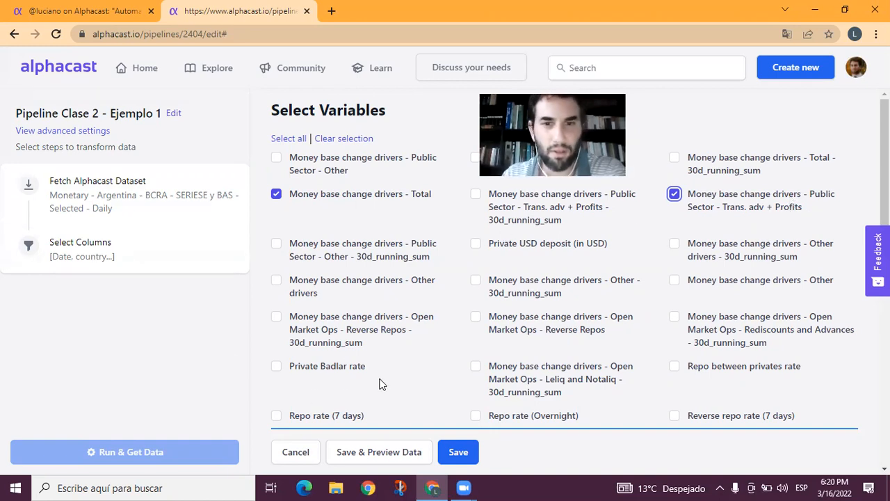
left_click(361, 452)
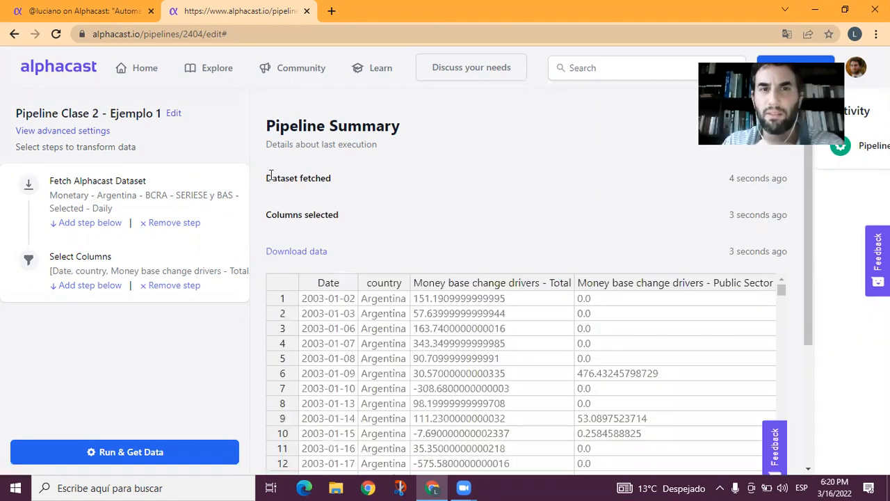
Examine the previewed table's date, country and money base change driver columns in the Pipeline Summary.
scroll(512, 175, "down", 2)
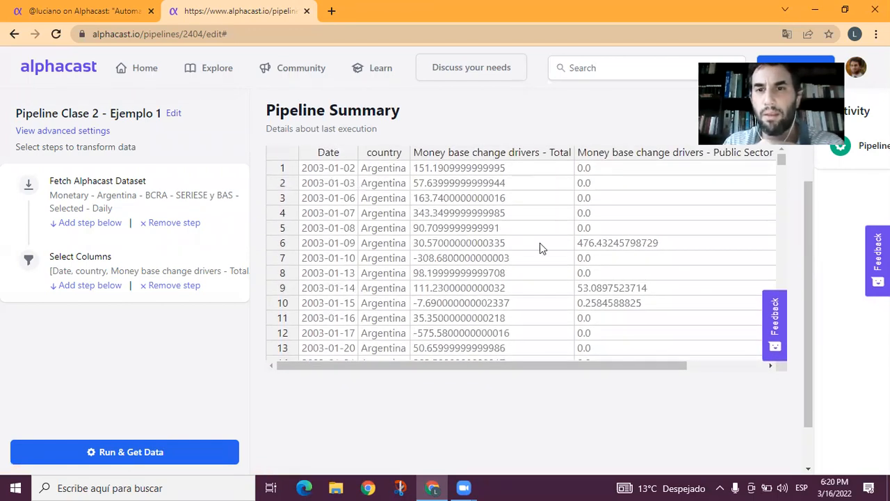
left_click_drag(344, 170, 656, 310)
left_click(643, 313)
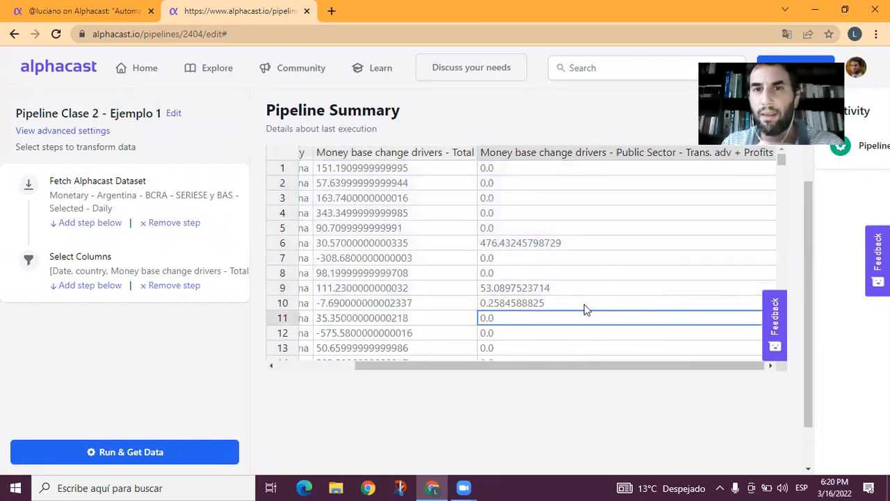
left_click_drag(532, 365, 446, 365)
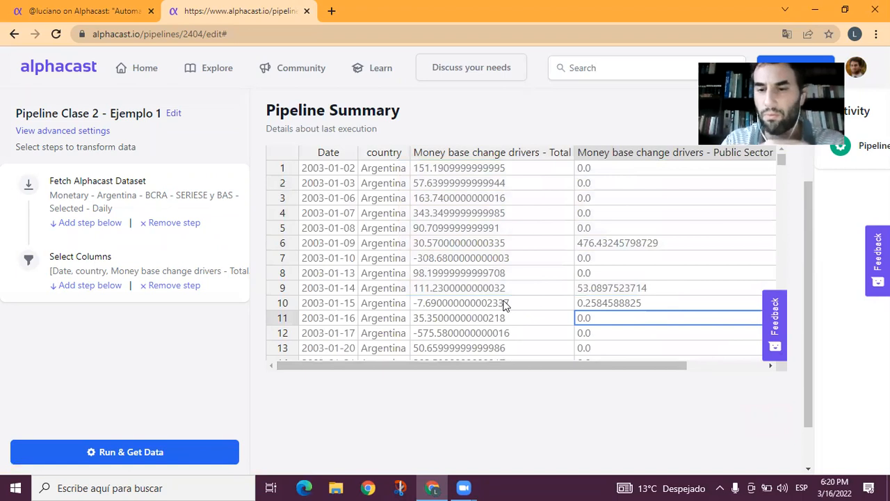
key("Up")
key("Up")
key("Up")
key("Up")
key("Home")
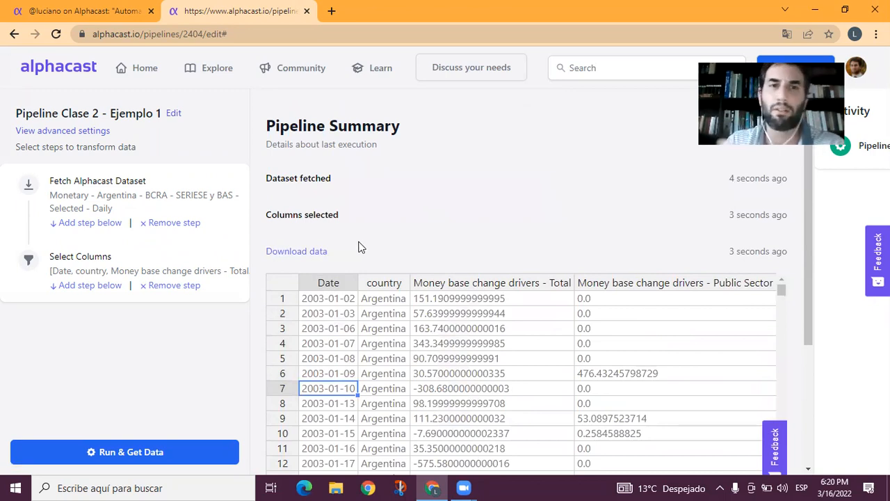
Download the previewed data as a file and check the Ejemplo 1 outline in the class insight.
left_click(313, 252)
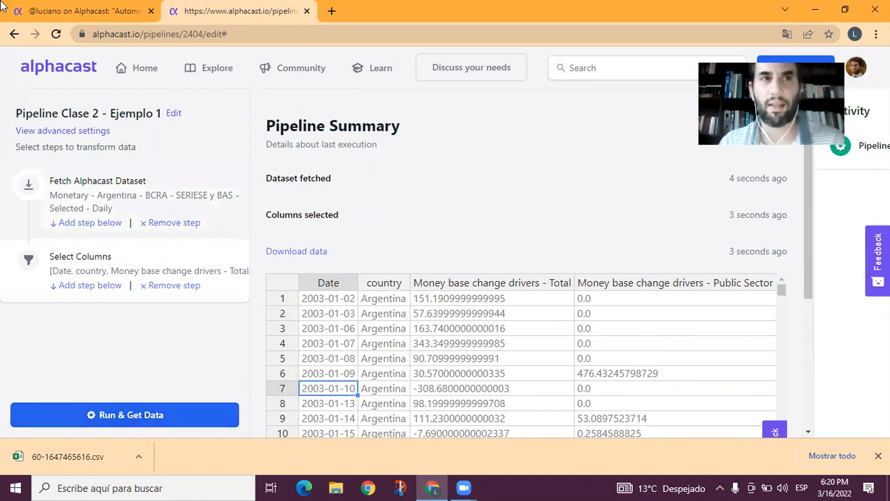
left_click(87, 12)
scroll(322, 284, "down", 1)
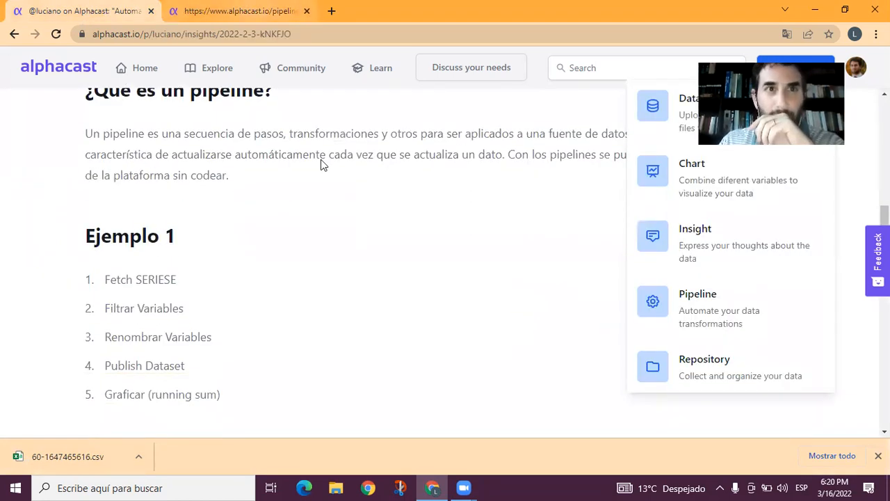
left_click(263, 11)
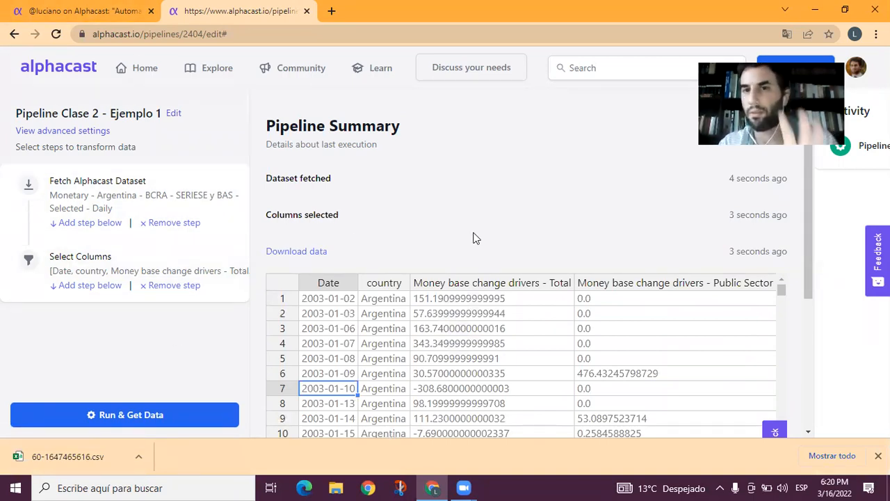
Add a Rename Columns step naming the total "Variacion Total" and the public sector variable "Sector Publico", then save and preview the data.
left_click(87, 286)
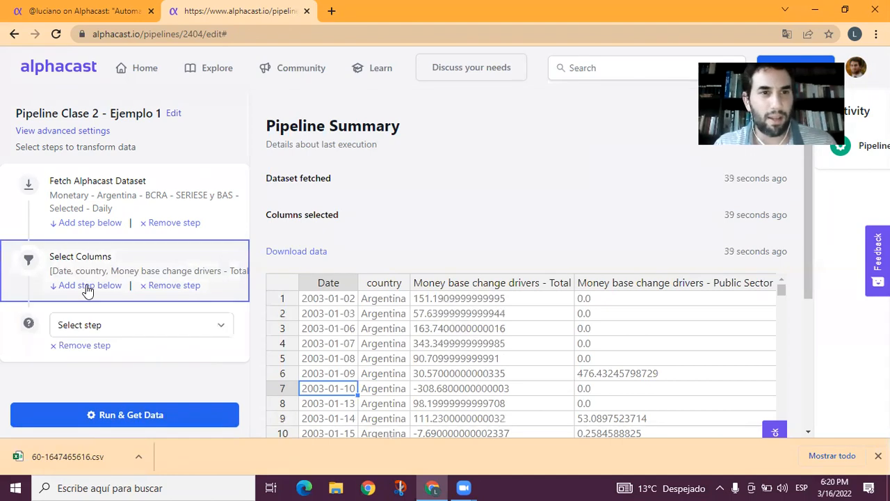
left_click(94, 327)
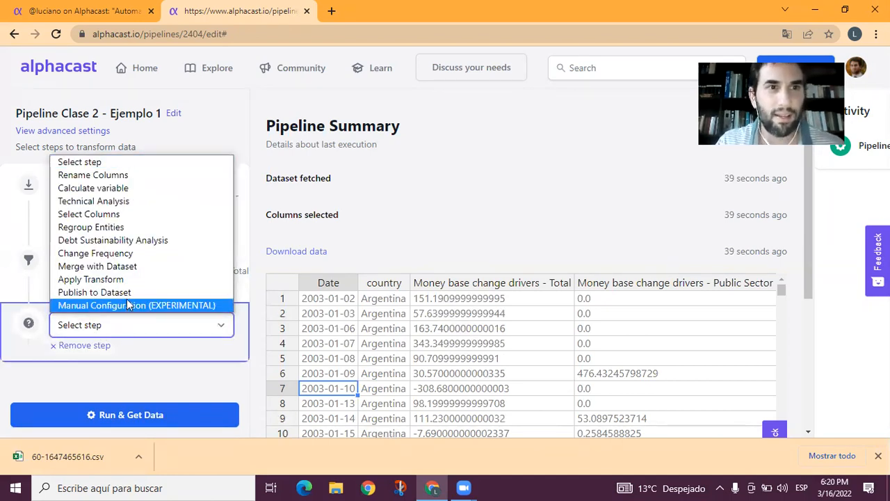
left_click(132, 176)
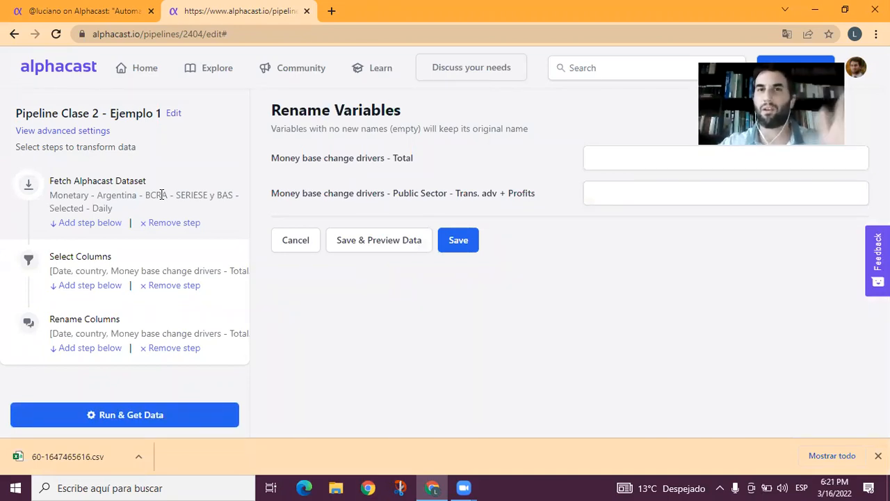
left_click(646, 154)
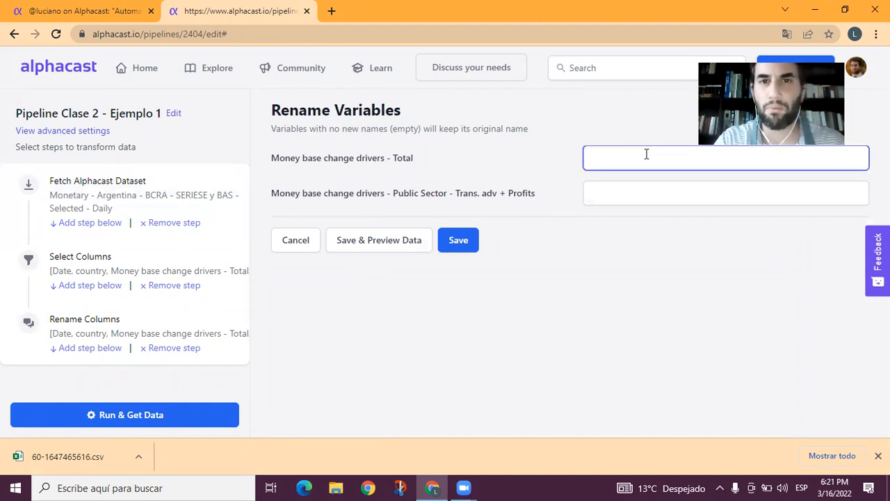
type("Variacion Total")
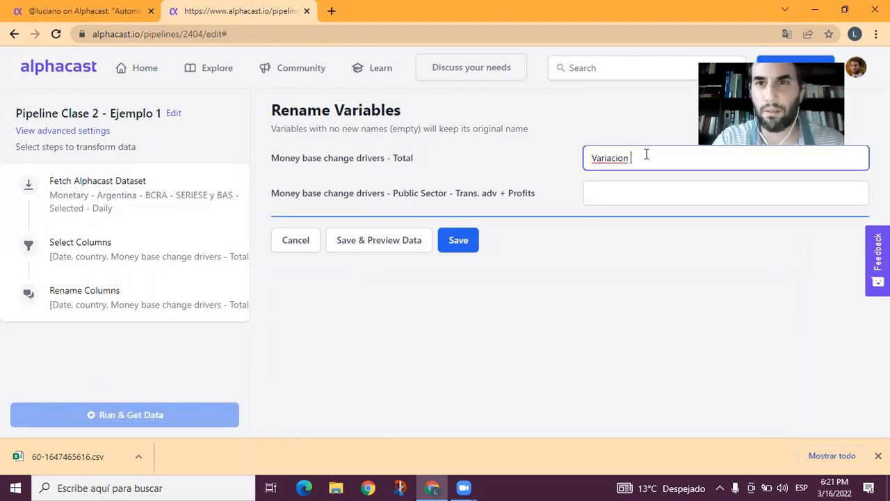
left_click(658, 186)
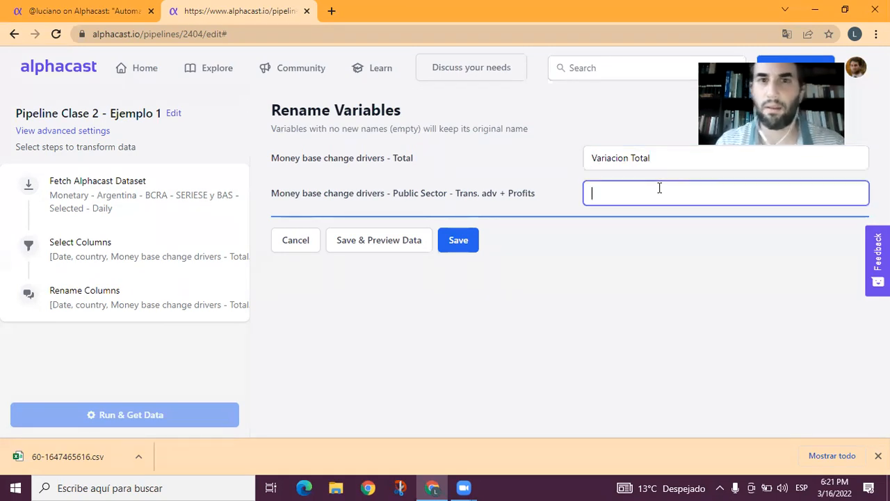
type("Sector Publico")
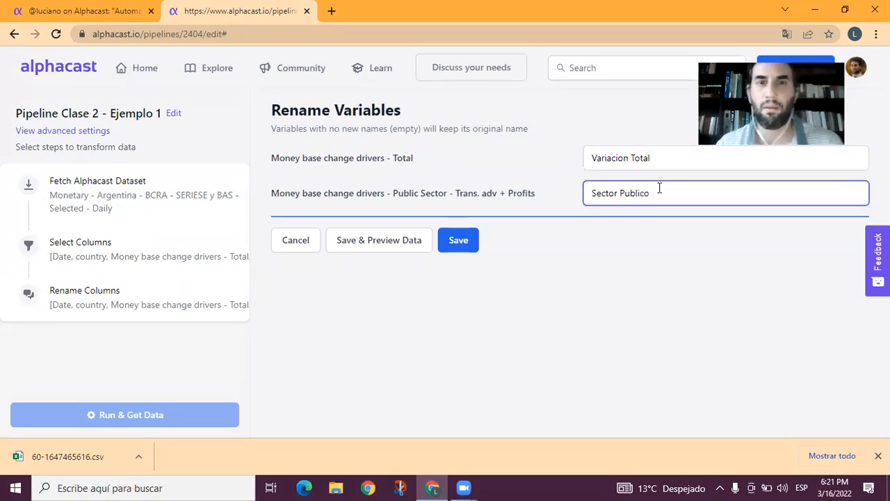
left_click(453, 247)
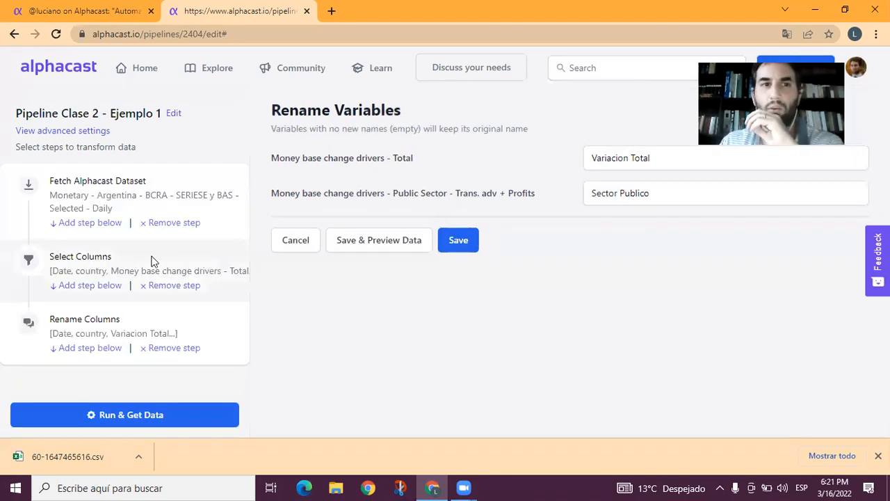
left_click(386, 249)
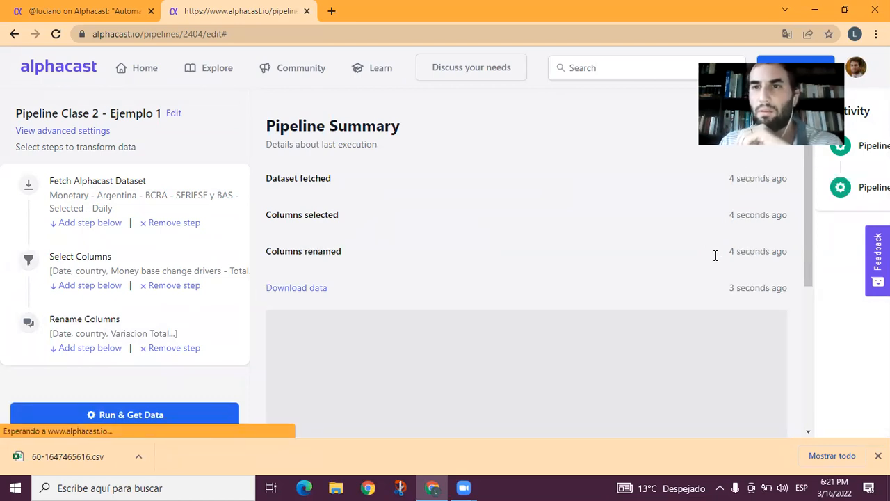
scroll(472, 228, "down", 1)
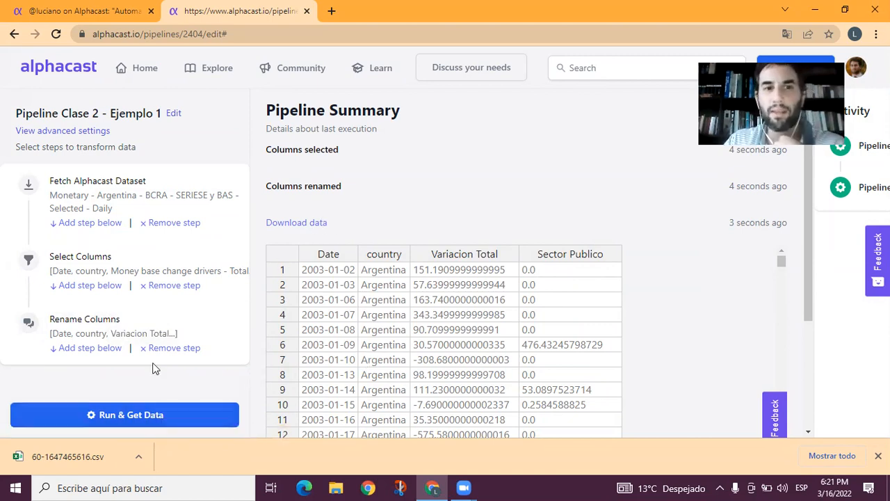
Add a Publish to Dataset step targeting the Home repository with the dataset name "Ejemplo 1 - Clase 2" and save it.
left_click(91, 354)
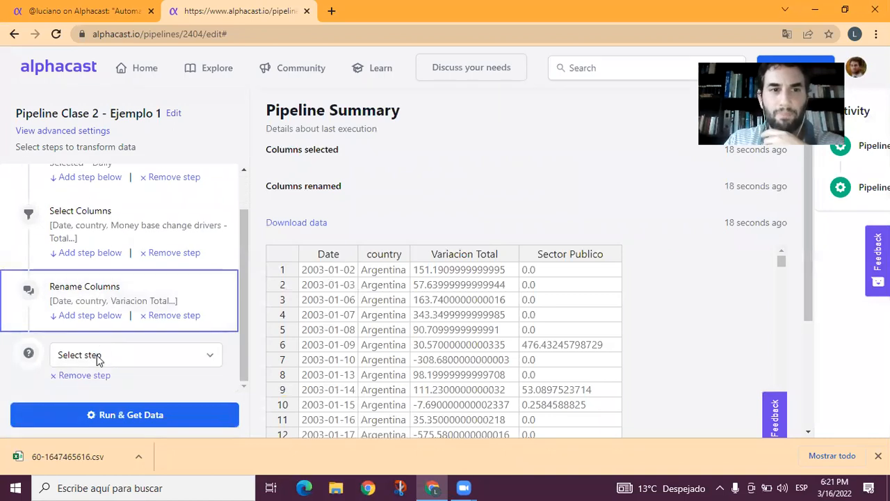
left_click(97, 355)
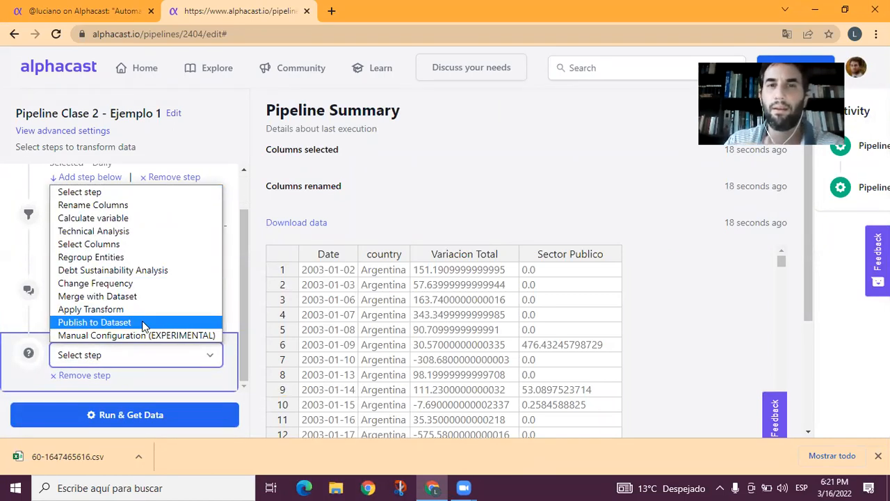
left_click(143, 323)
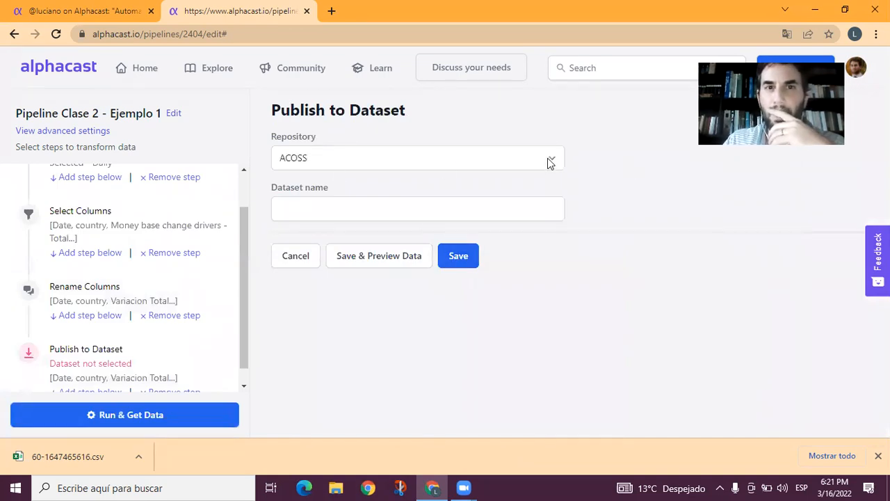
left_click(549, 162)
key("h")
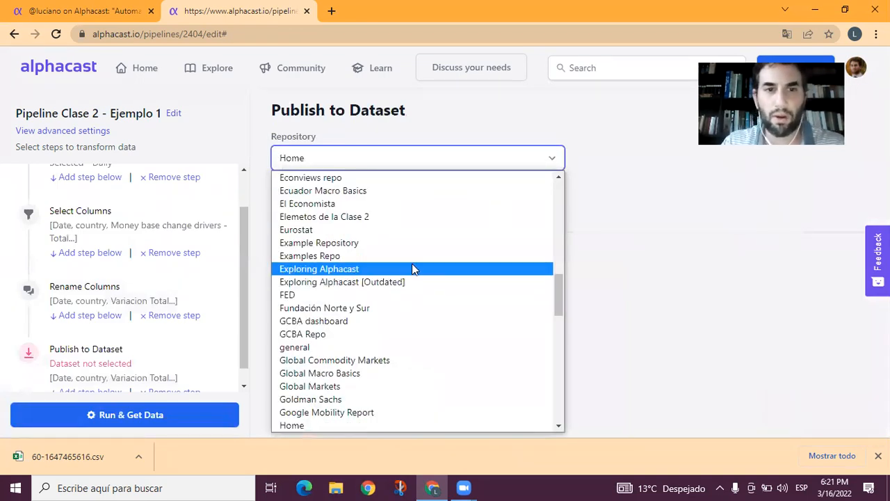
scroll(407, 286, "down", 2)
left_click(397, 296)
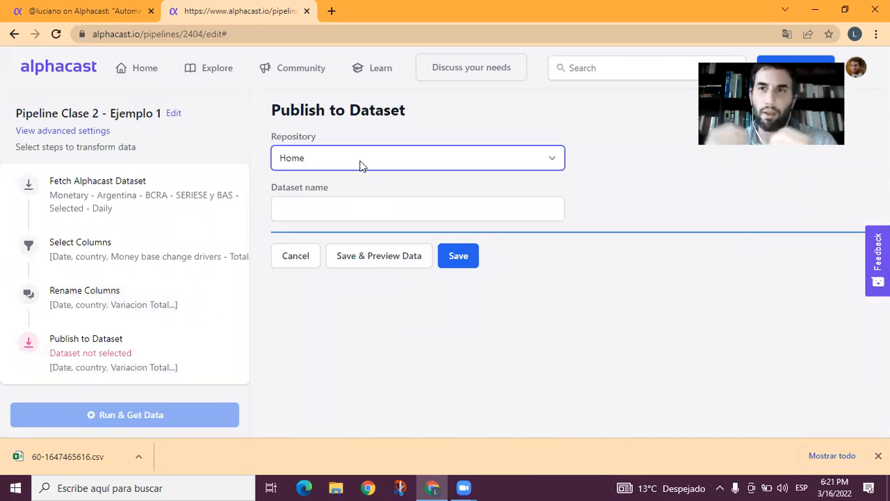
left_click(390, 215)
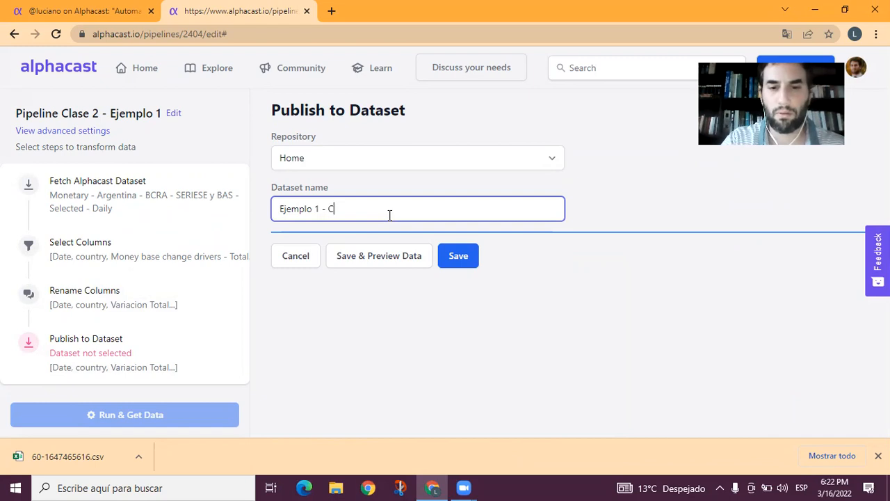
left_click(459, 255)
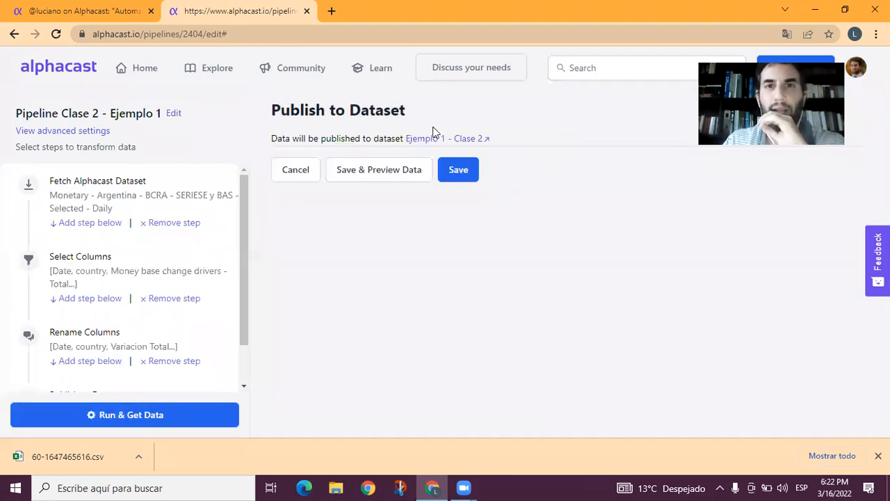
Open the "Ejemplo 1 - Clase 2" dataset page in its own tab and run the pipeline to publish its data.
left_click(443, 139)
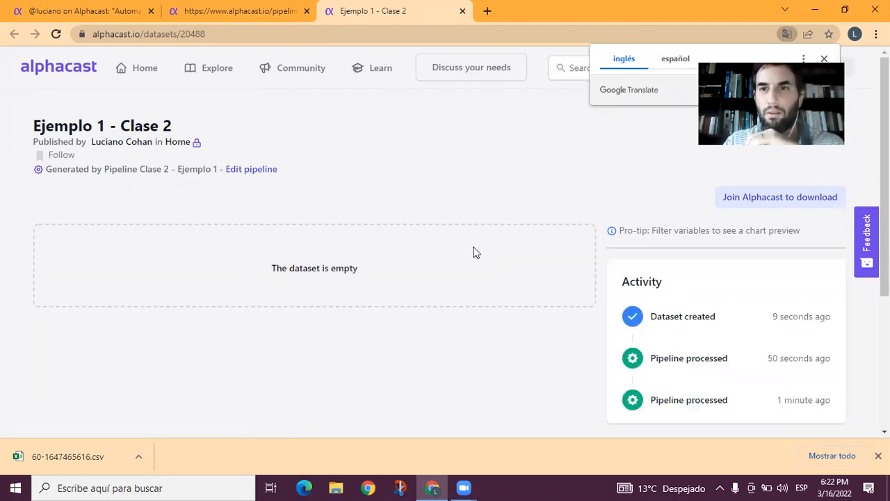
left_click(237, 10)
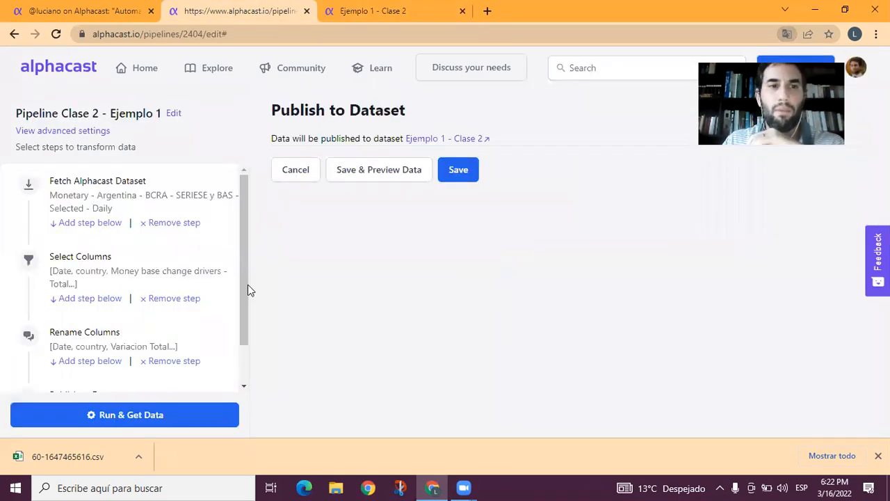
left_click(132, 418)
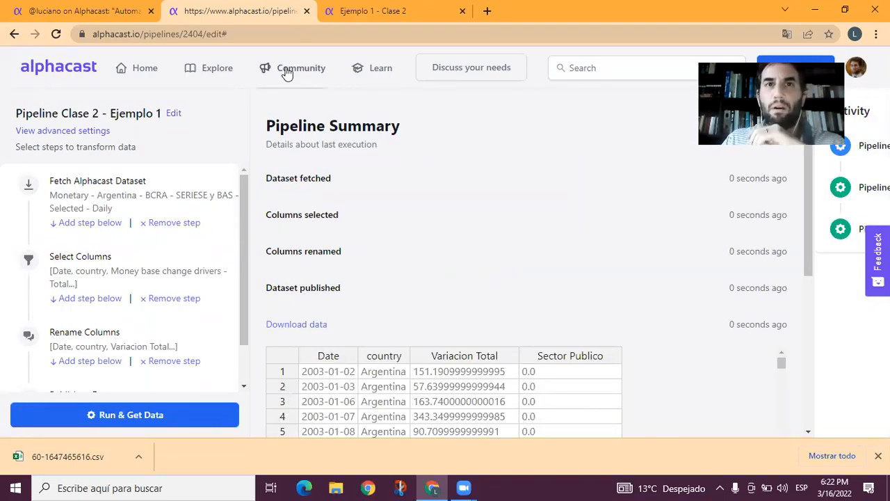
Return to the "Ejemplo 1 - Clase 2" dataset page and reload it to check the published data.
key("ctrl+Tab")
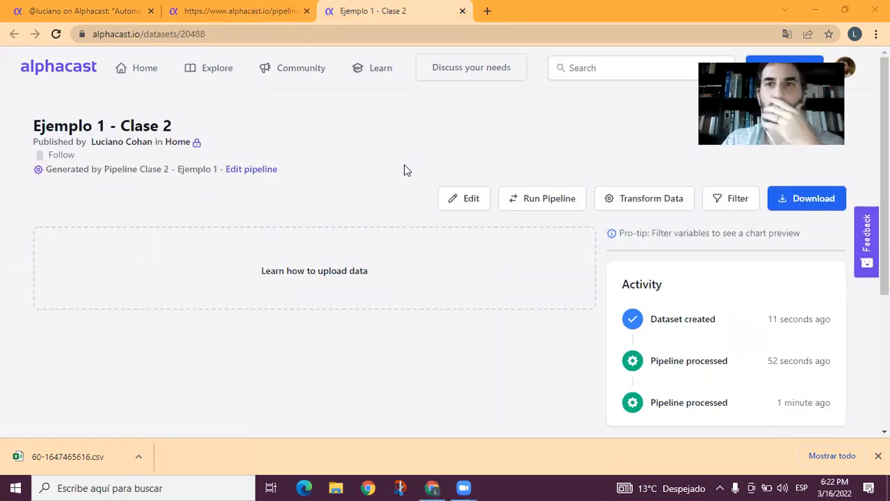
key("super+p")
key("Escape")
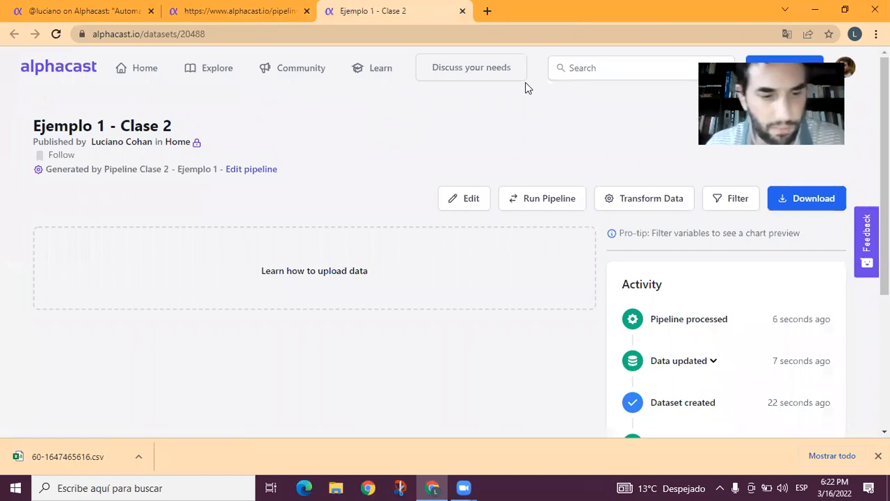
key("F5")
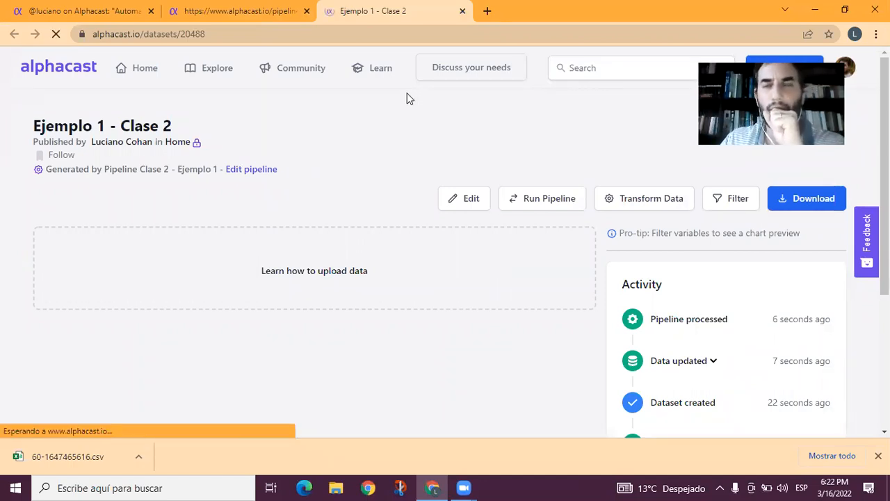
Filter the dataset to the Sector Publico and Variacion Total variables and create a chart from them.
scroll(497, 264, "down", 1)
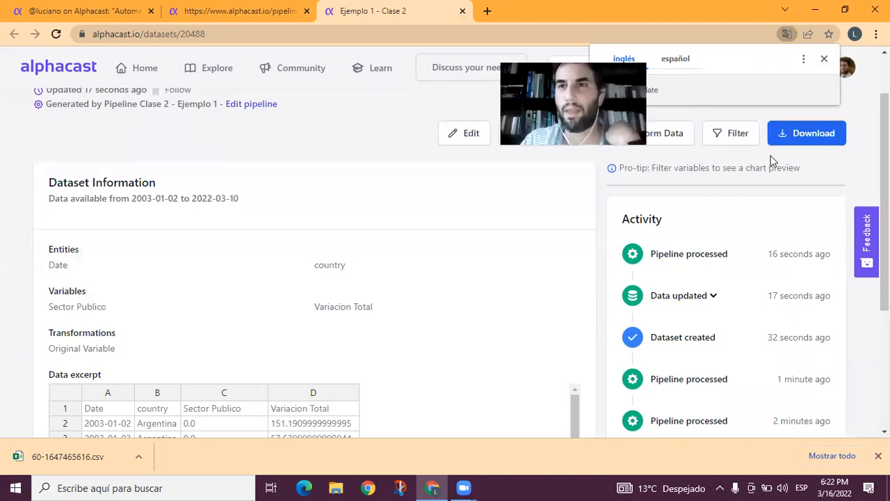
left_click(733, 143)
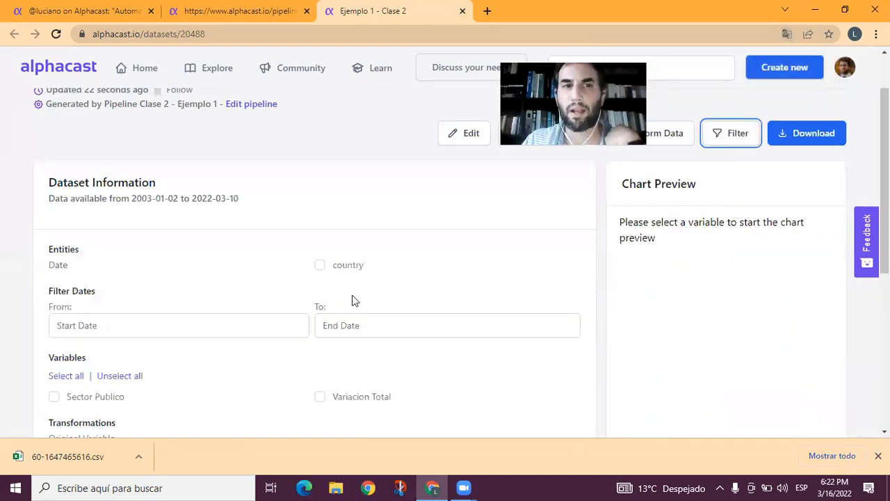
scroll(278, 303, "down", 1)
scroll(279, 303, "down", 1)
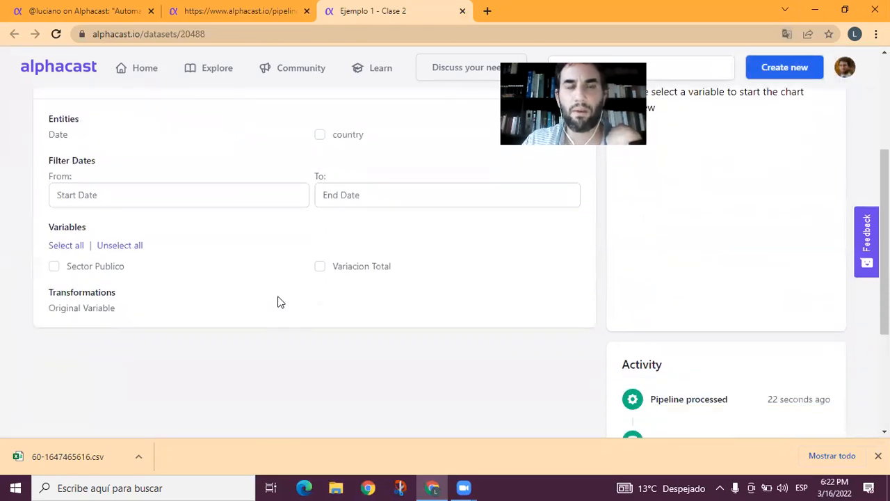
left_click(105, 271)
left_click(373, 270)
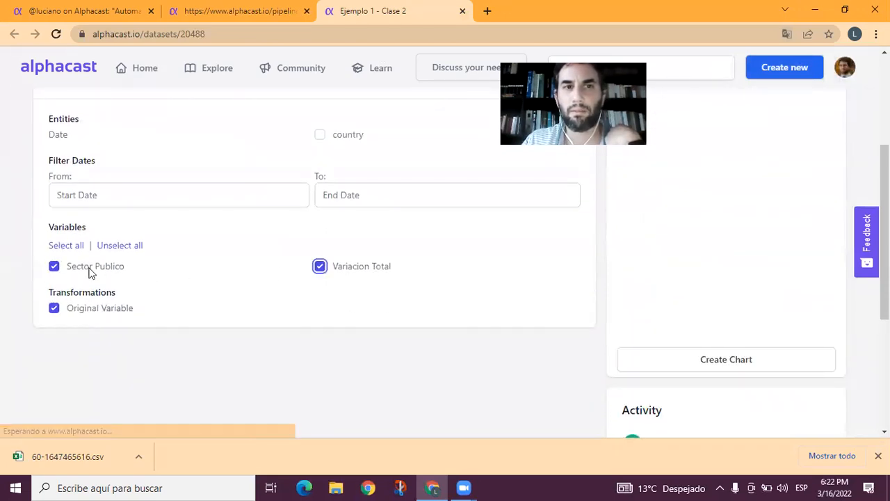
scroll(612, 279, "up", 2)
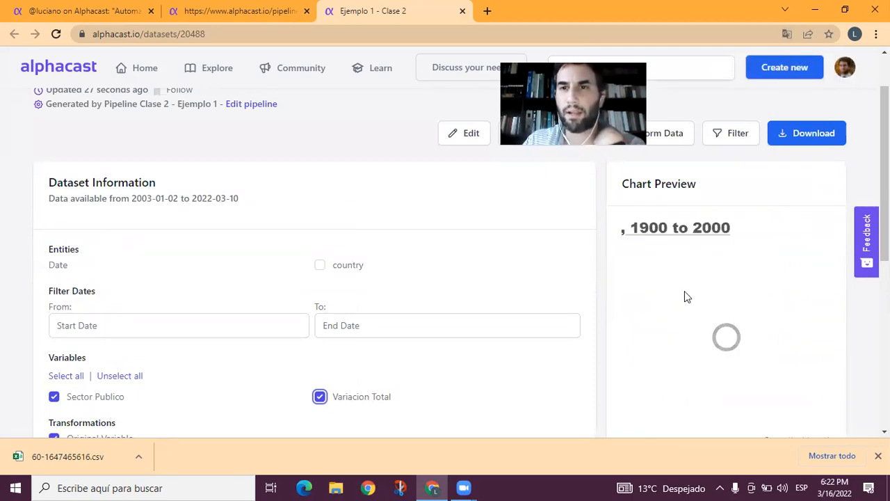
scroll(686, 296, "down", 1)
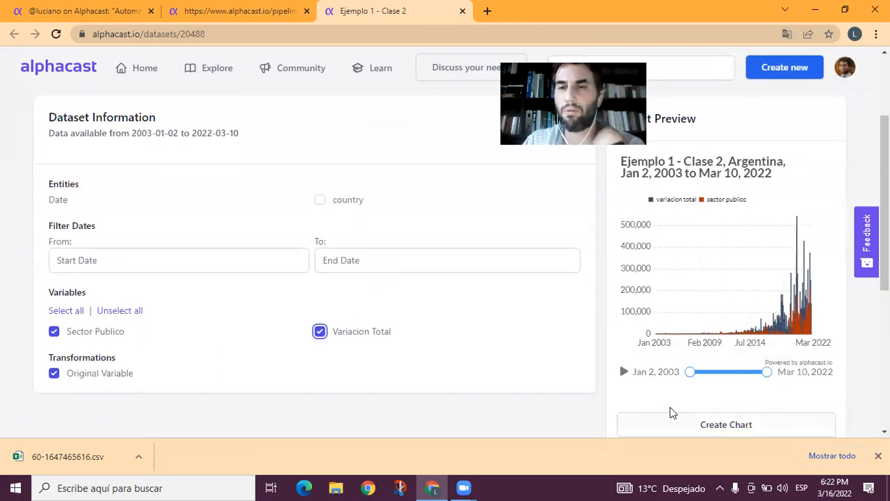
left_click(752, 429)
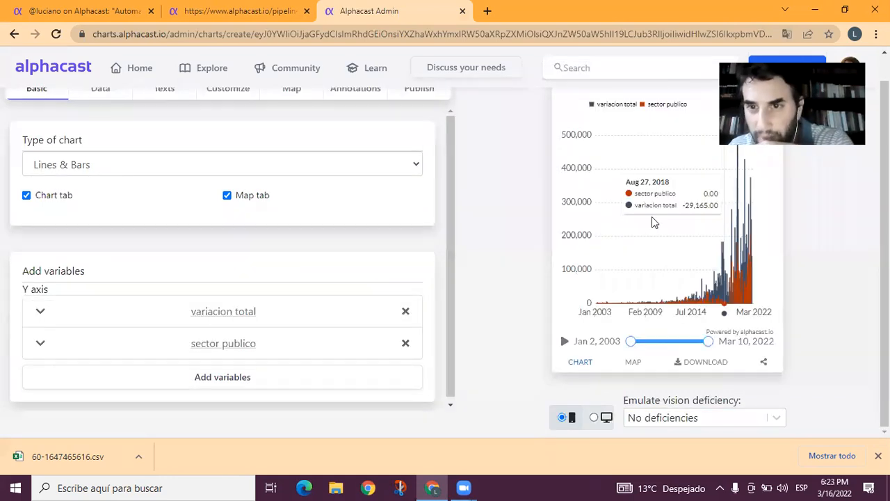
Switch the chart preview to desktop size and clear the left Y axis minimum.
left_click(604, 417)
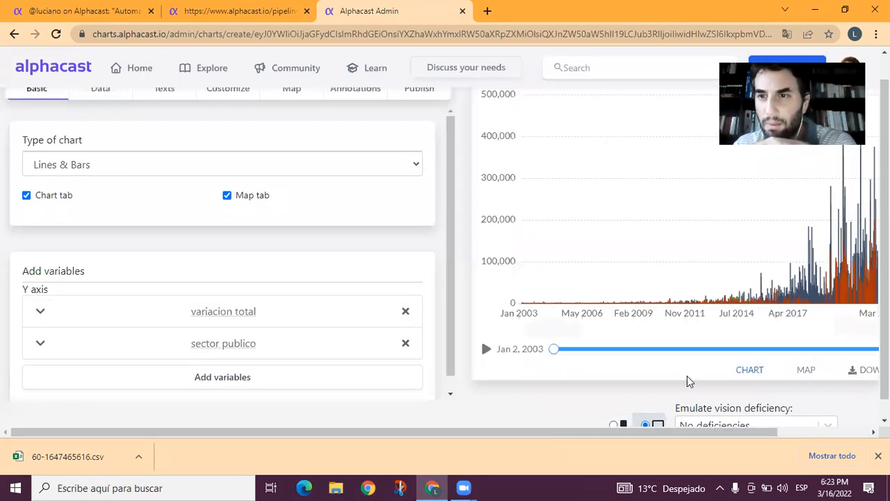
key("ctrl+minus")
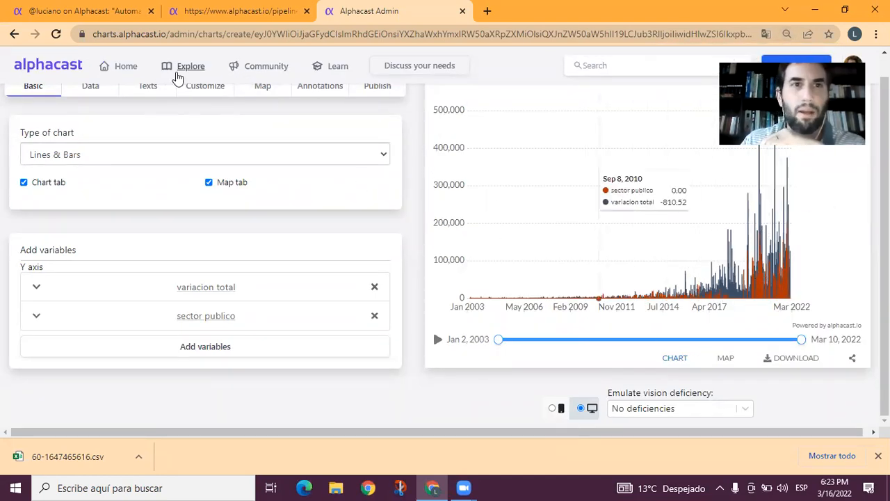
left_click(215, 91)
scroll(194, 169, "up", 1)
left_click(151, 188)
key("BackSpace")
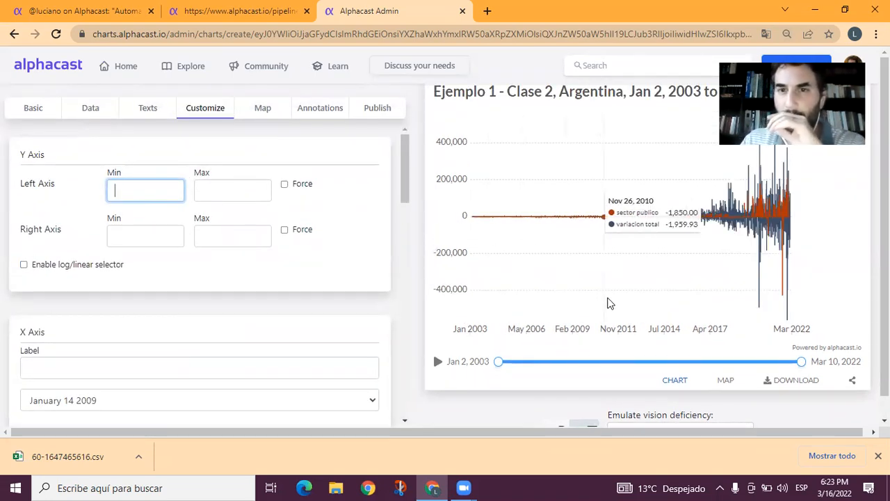
Unhide the running sum toggle, turn Running Sum on, and narrow the chart's period to Aug 5, 2021 through Mar 10, 2022.
left_click_drag(654, 365, 695, 362)
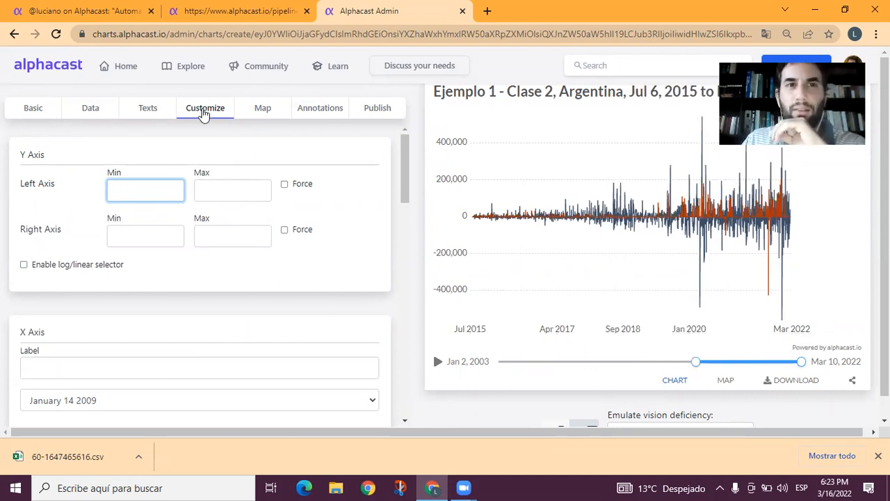
scroll(283, 199, "down", 1)
scroll(283, 198, "down", 8)
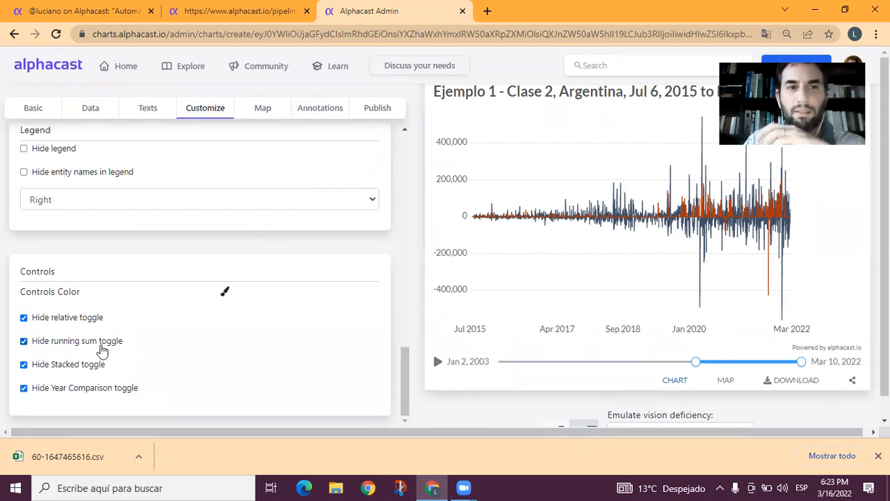
left_click(73, 348)
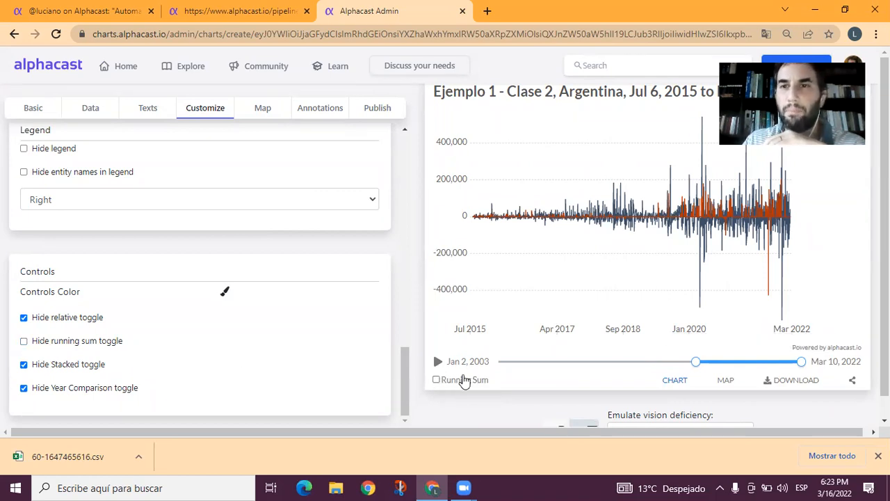
left_click(439, 380)
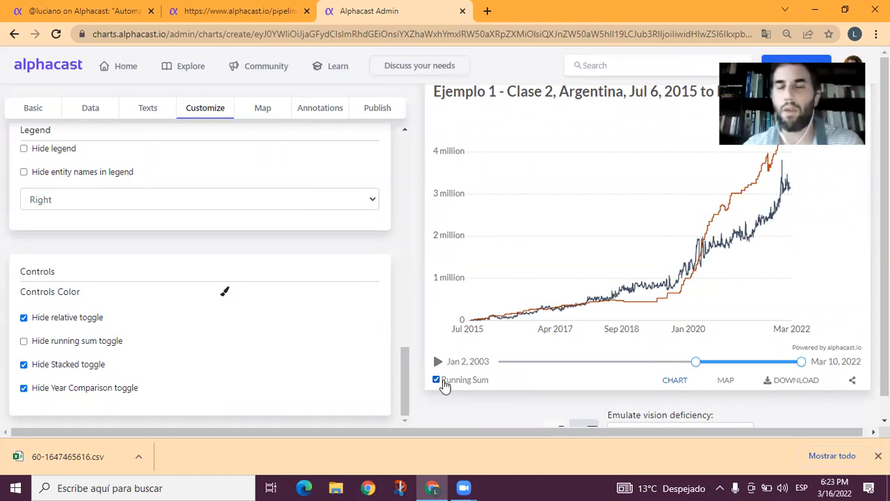
left_click_drag(697, 361, 778, 361)
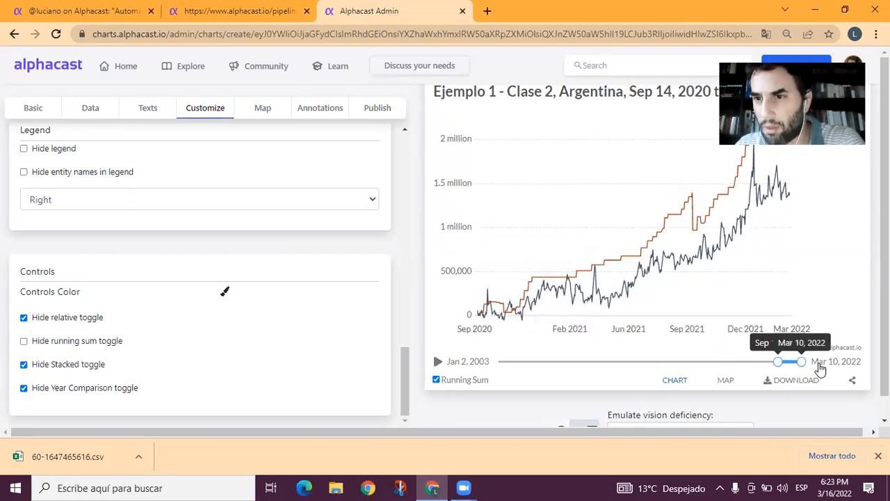
left_click_drag(778, 362, 794, 362)
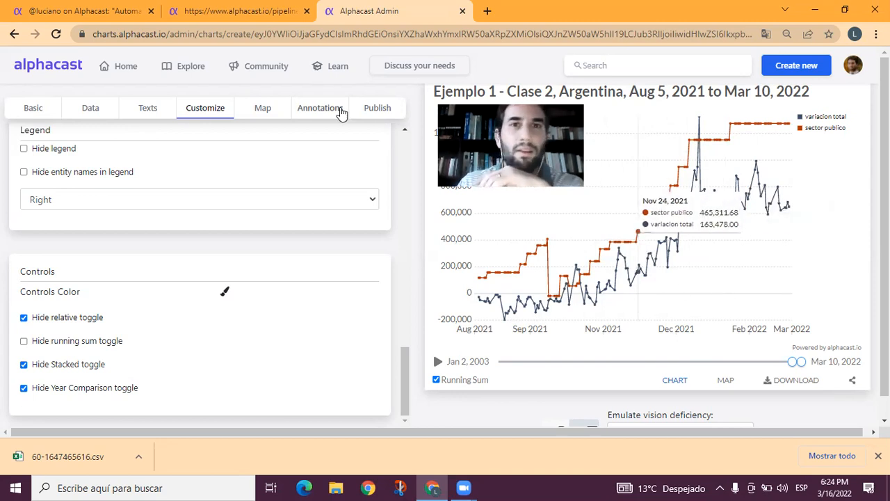
Publish the chart to the Home repository.
left_click(377, 108)
left_click(153, 184)
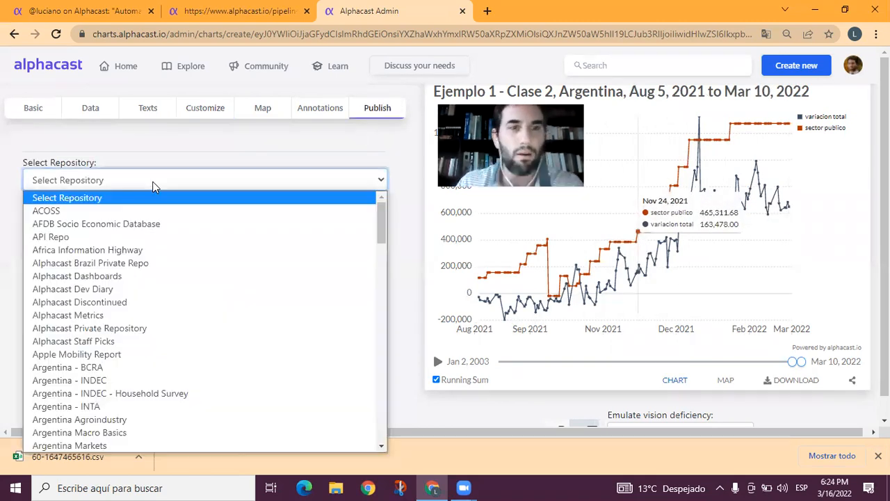
scroll(153, 304, "down", 10)
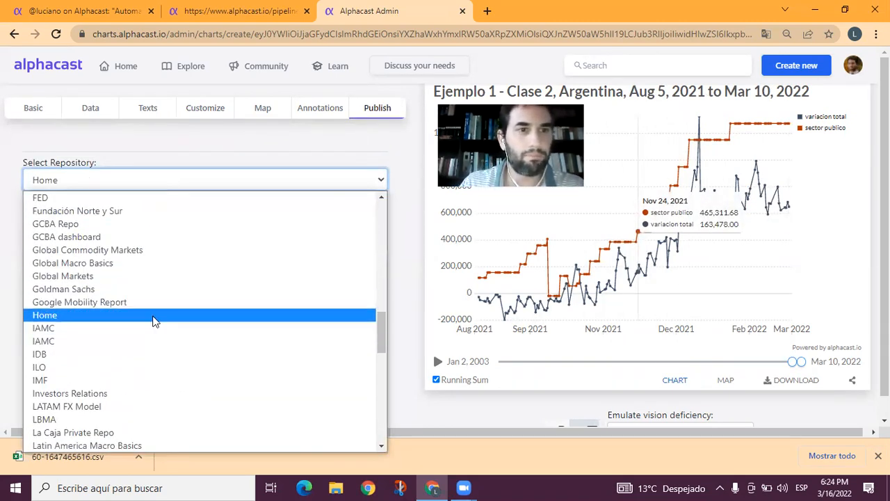
left_click(153, 318)
left_click(128, 268)
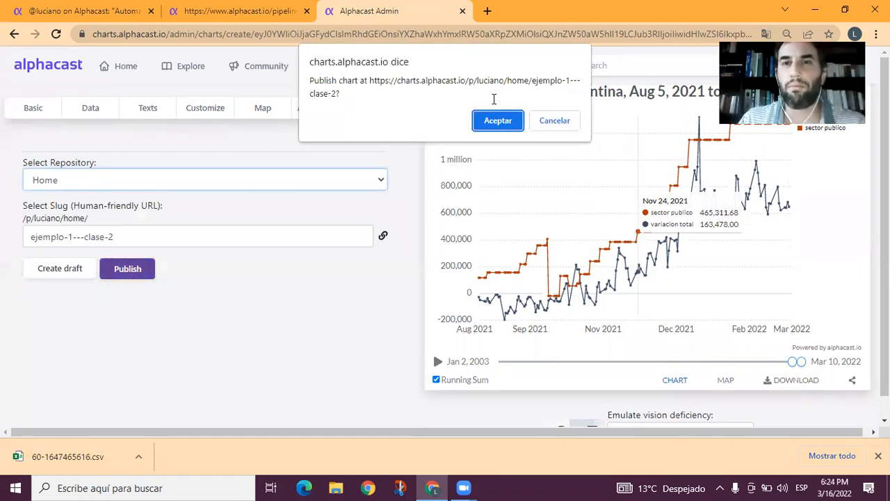
left_click(497, 122)
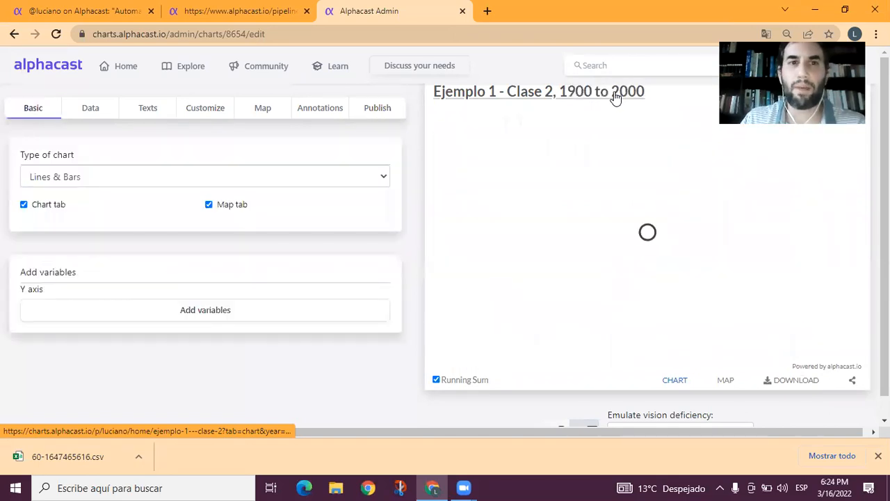
Open the published chart in its own tab and compare it with Running Sum off and on.
middle_click(569, 103)
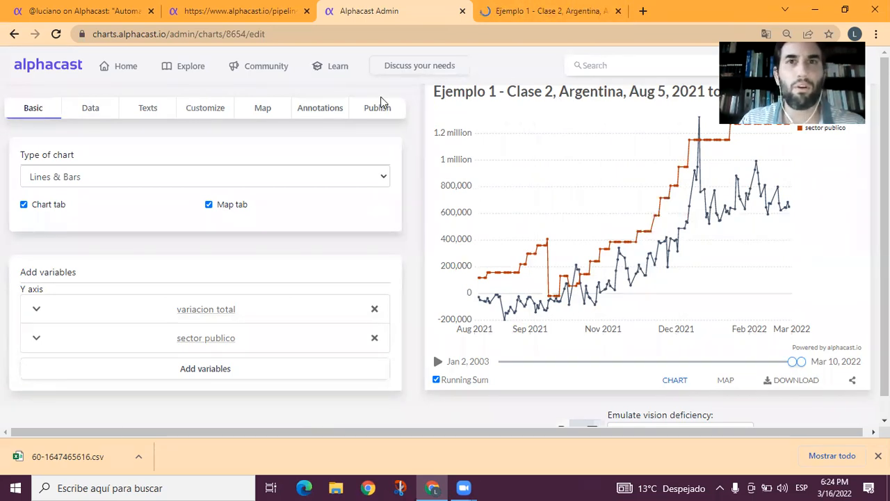
left_click(514, 12)
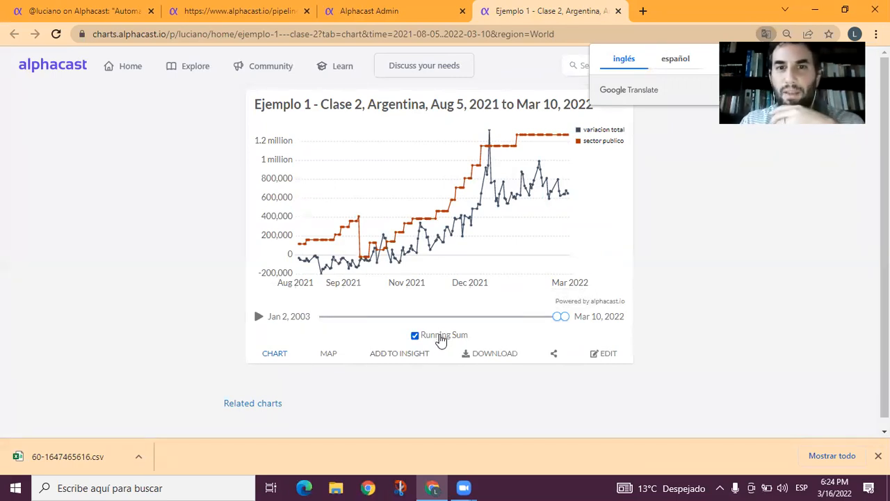
left_click(441, 338)
left_click(441, 340)
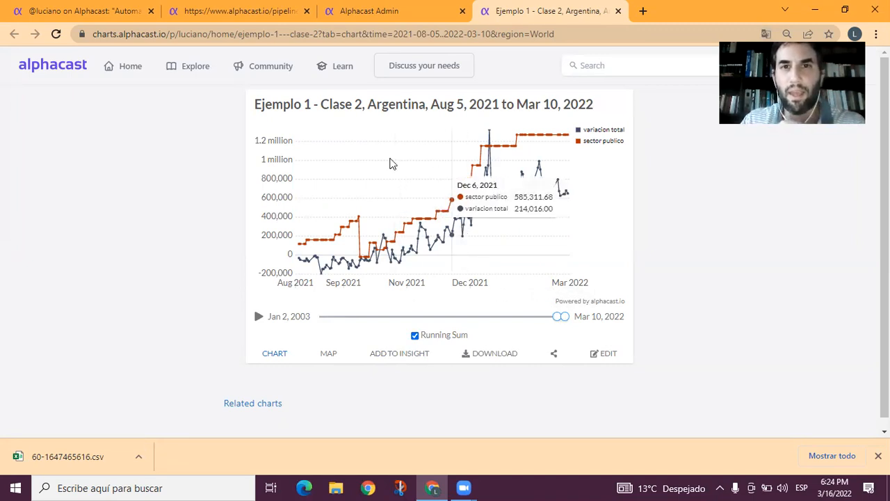
Add the published chart to a new insight and put the top-level heading "ANalisis monetario diario" above it.
left_click(396, 357)
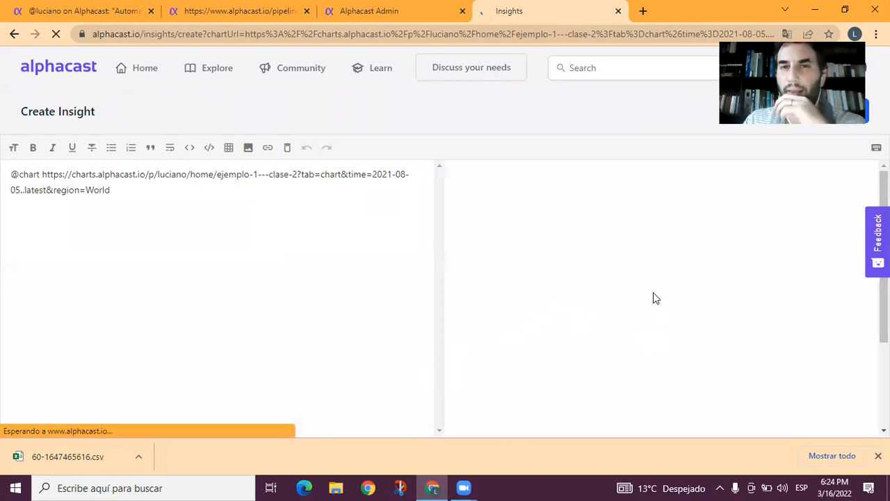
left_click(6, 175)
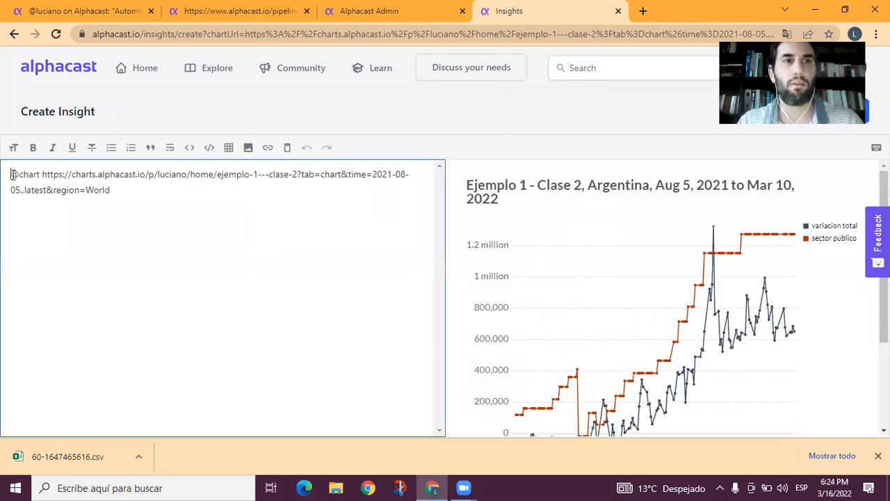
key("Return")
key("Return")
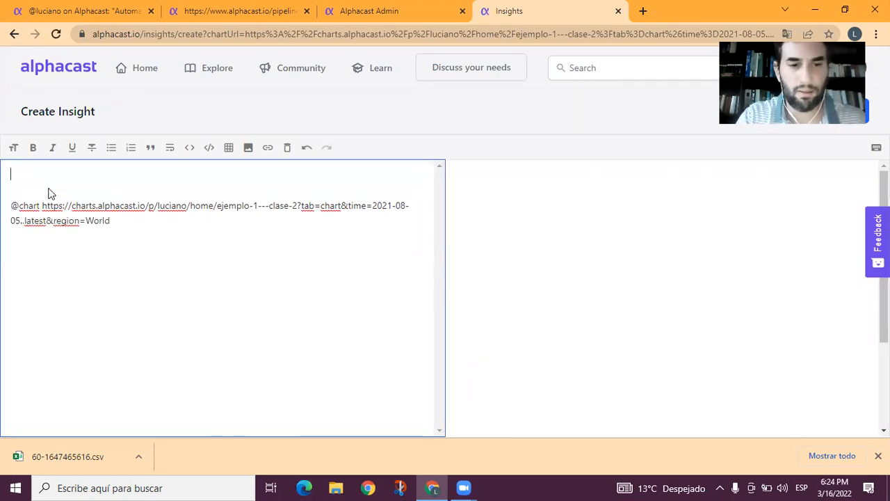
type("##")
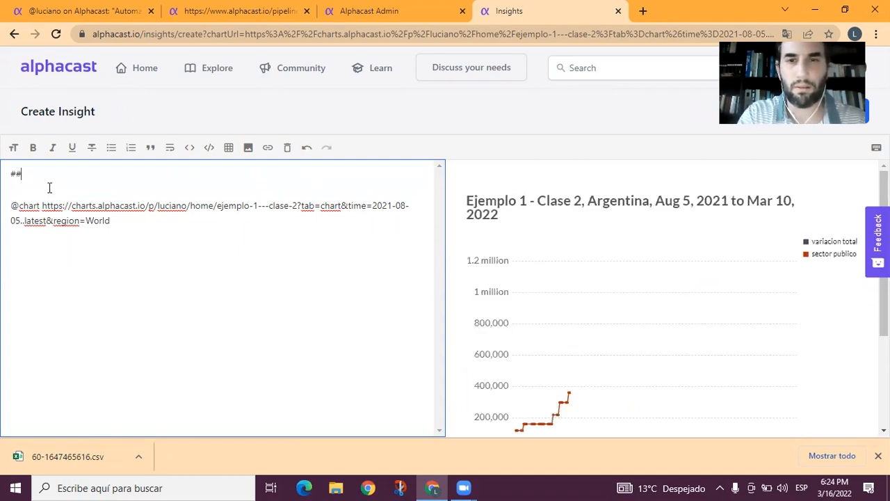
key("BackSpace")
type("ANalis")
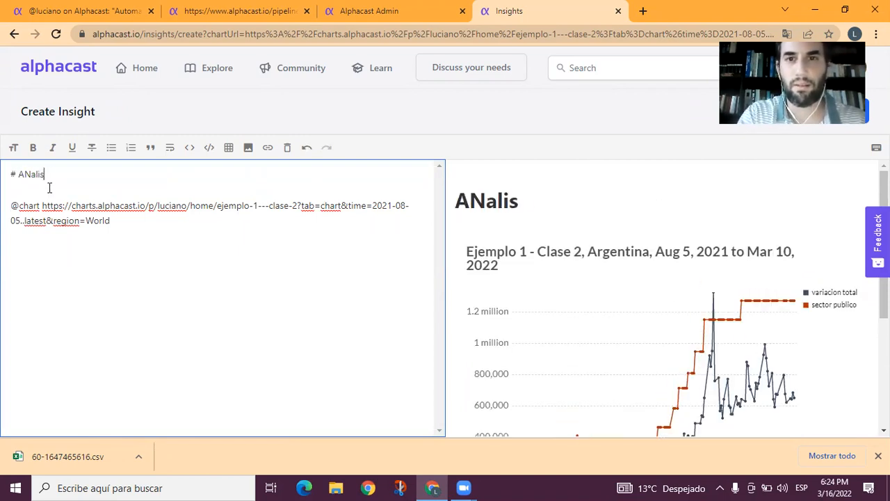
type("is monetario diario")
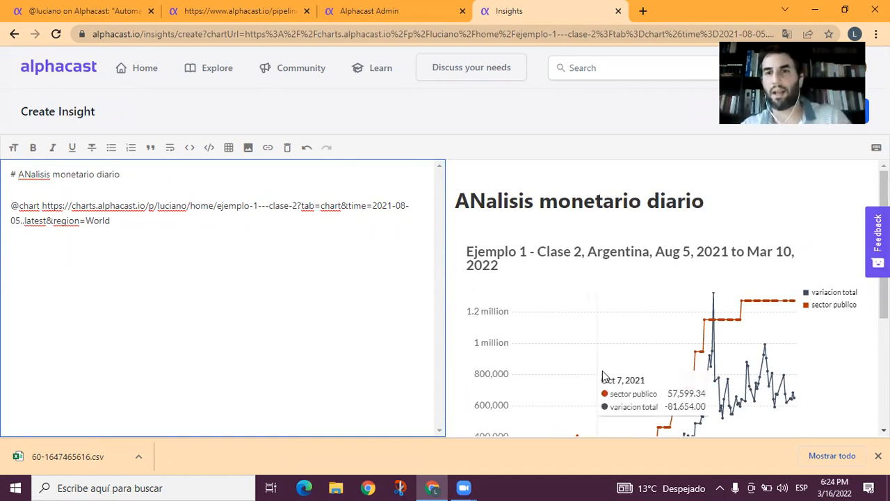
scroll(612, 383, "down", 2)
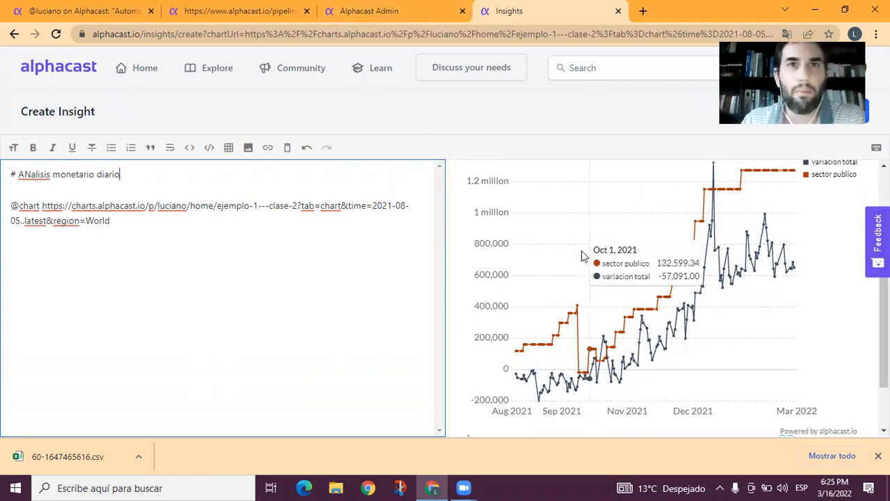
Review the Ejemplo 1 pipeline steps and the Ejemplo 2 outline in the class notes, and return to the pipeline.
key("ctrl+2")
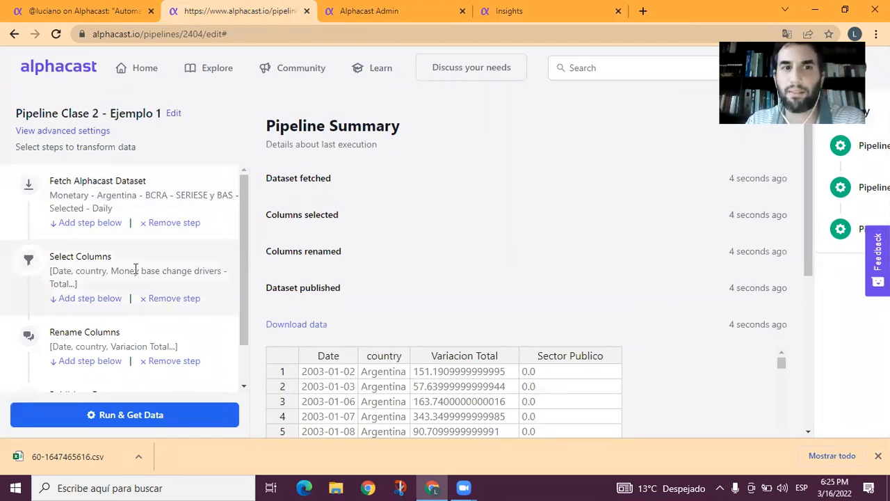
scroll(142, 275, "down", 2)
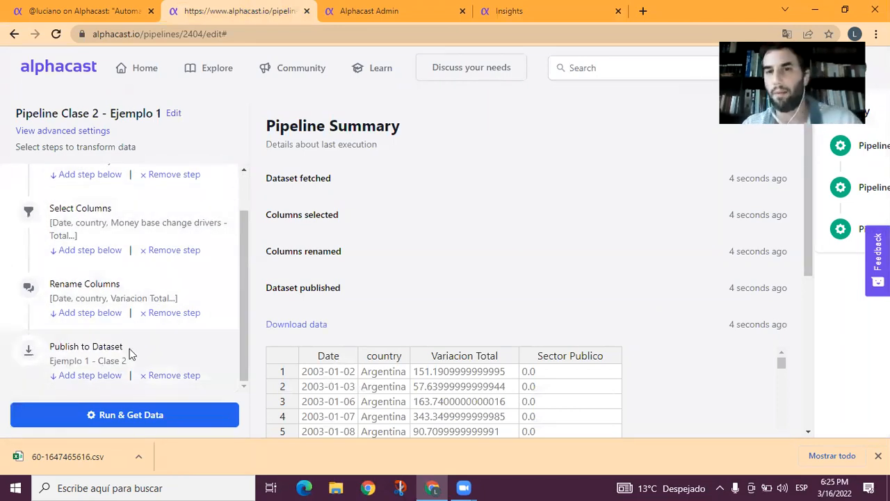
left_click(6, 9)
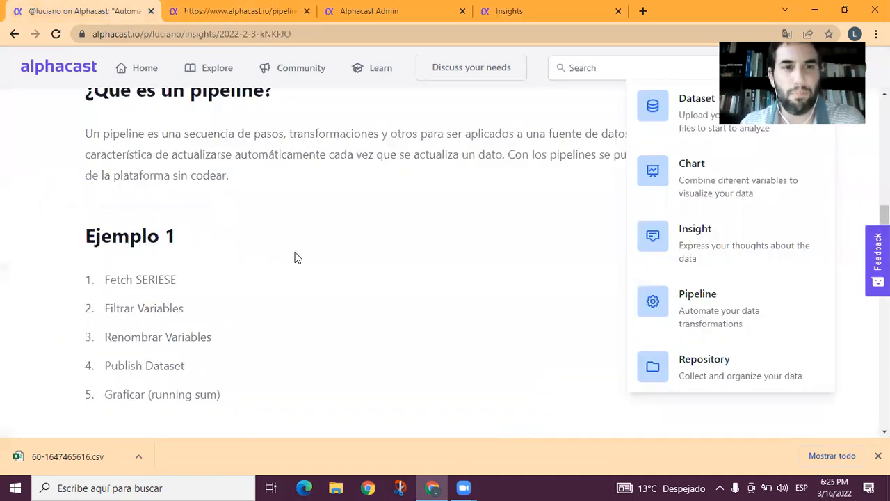
scroll(362, 325, "down", 3)
scroll(360, 326, "down", 1)
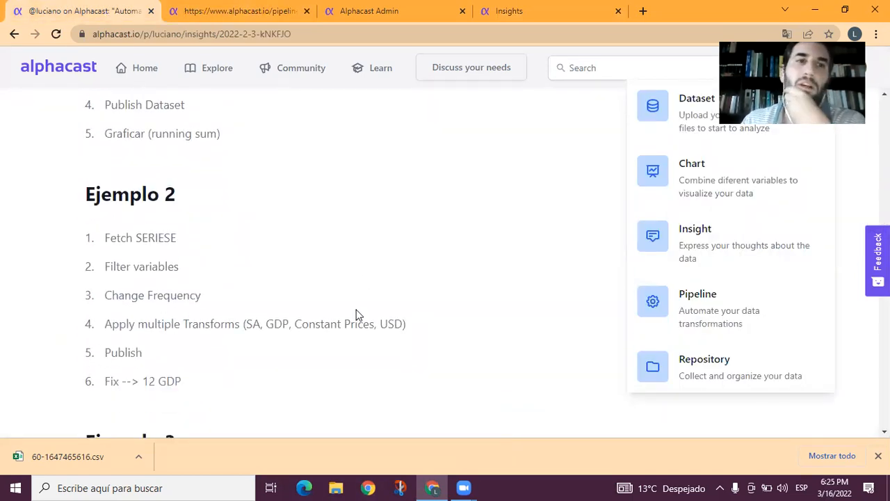
key("ctrl+Tab")
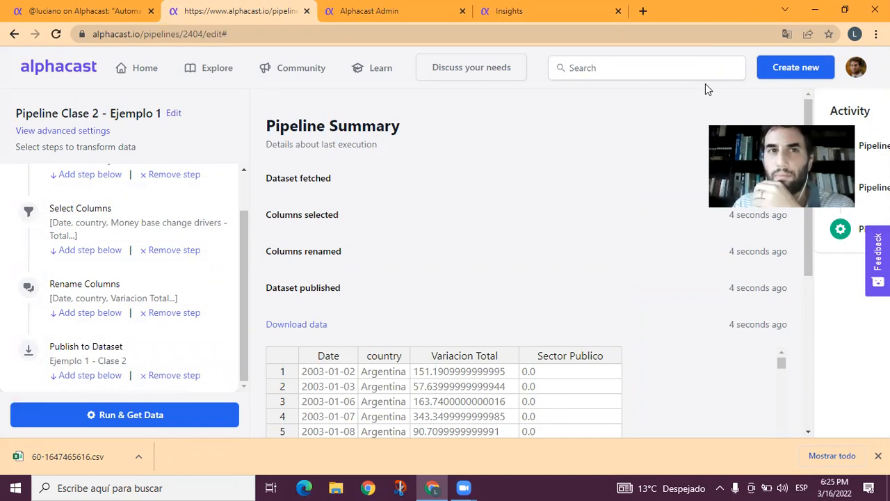
Create a new pipeline named "Clase 2 - Ejemplo 2" in the Home repository.
left_click(796, 67)
left_click(726, 306)
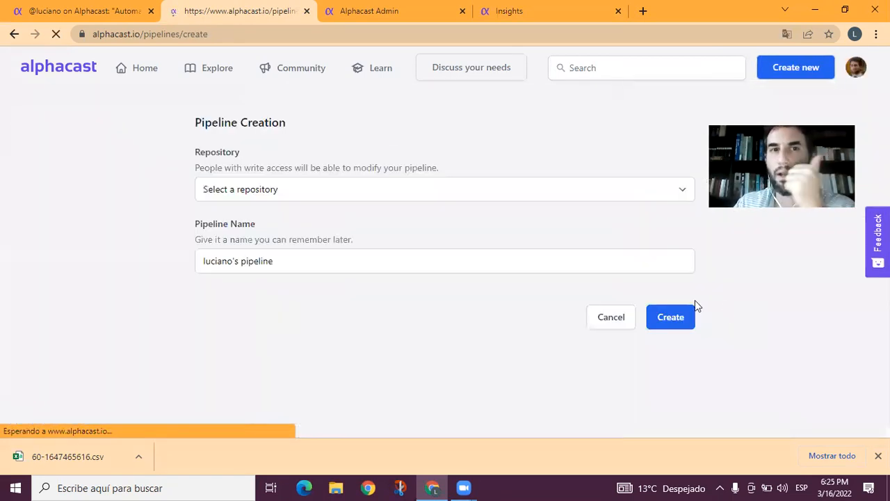
left_click(240, 195)
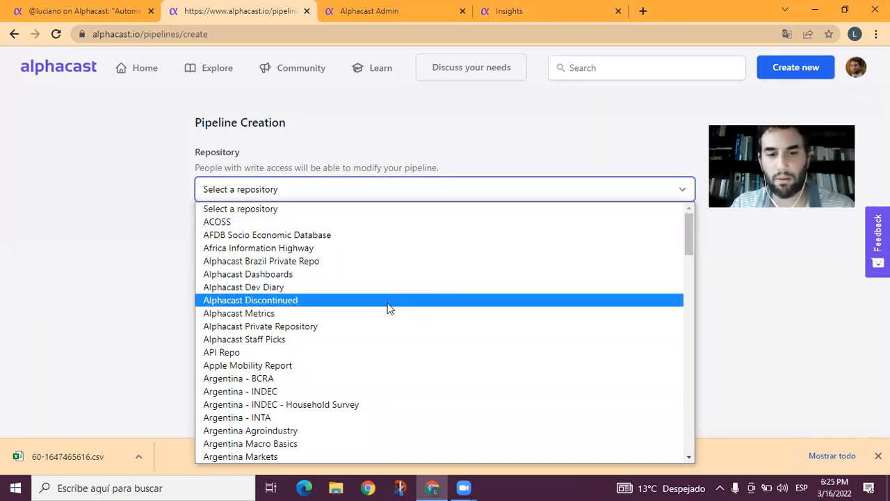
key("h")
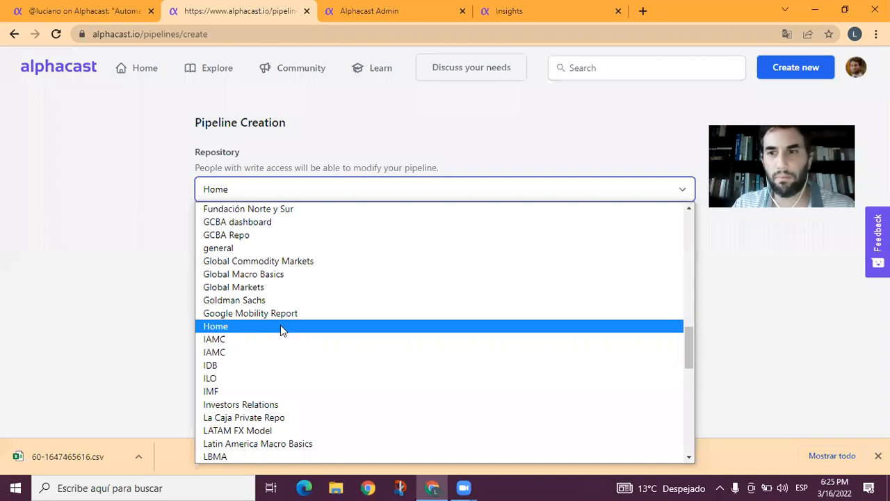
left_click(280, 328)
key("Tab")
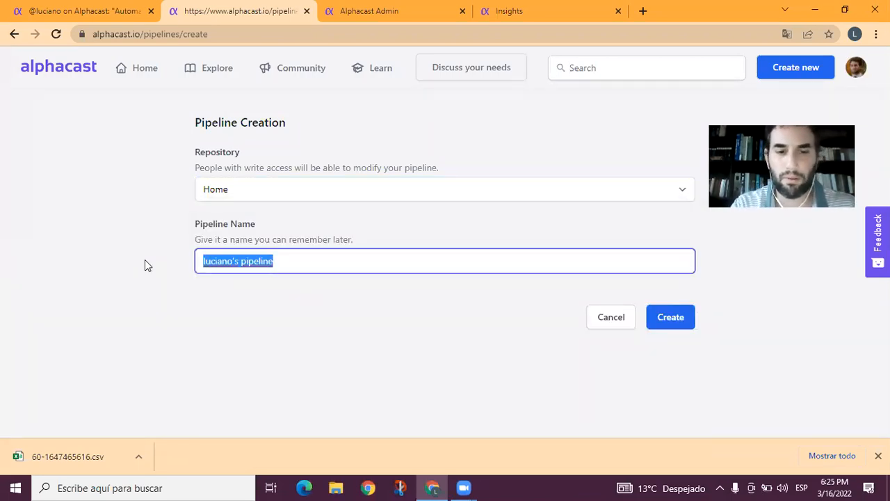
type("Clase 2 - Ejemplo 2")
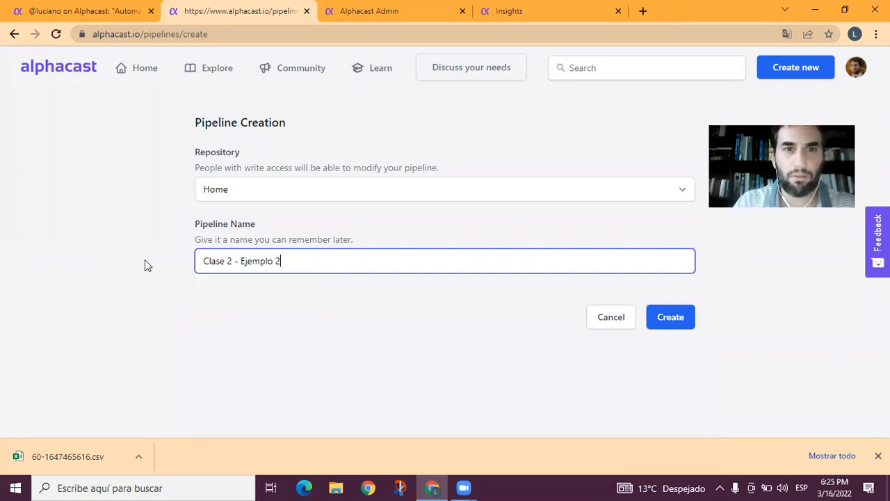
left_click(685, 321)
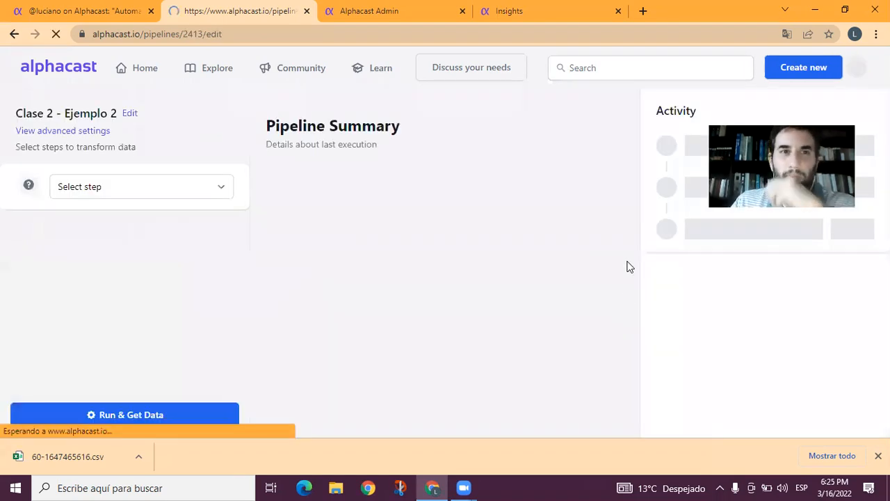
Check the Ejemplo 2 outline in the class notes and close the Alphacast Admin and Insights pages.
left_click(73, 11)
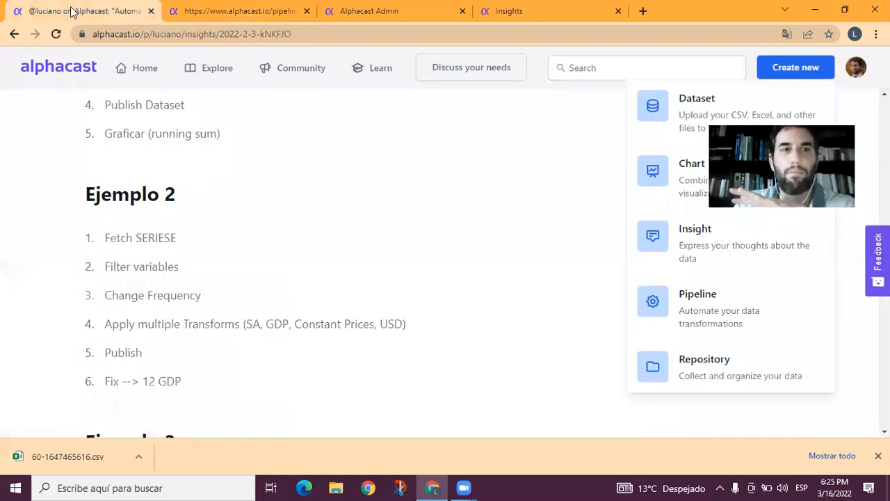
left_click(177, 11)
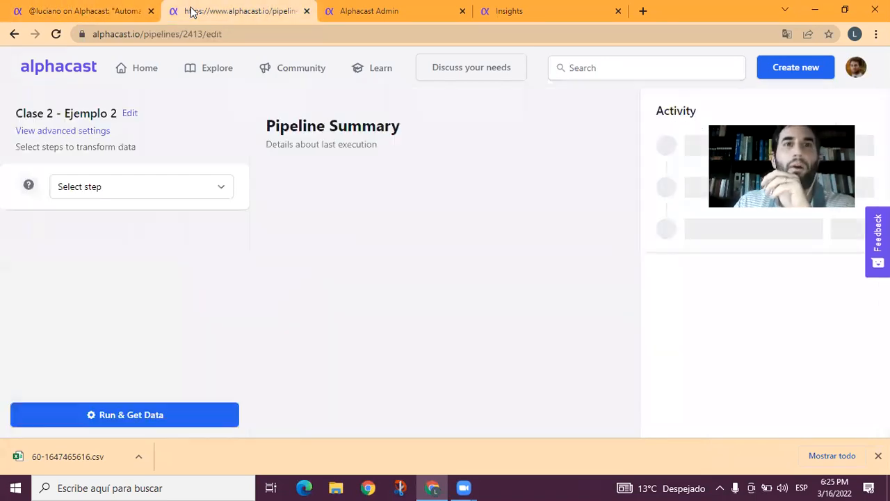
key("ctrl+Tab")
key("ctrl+w")
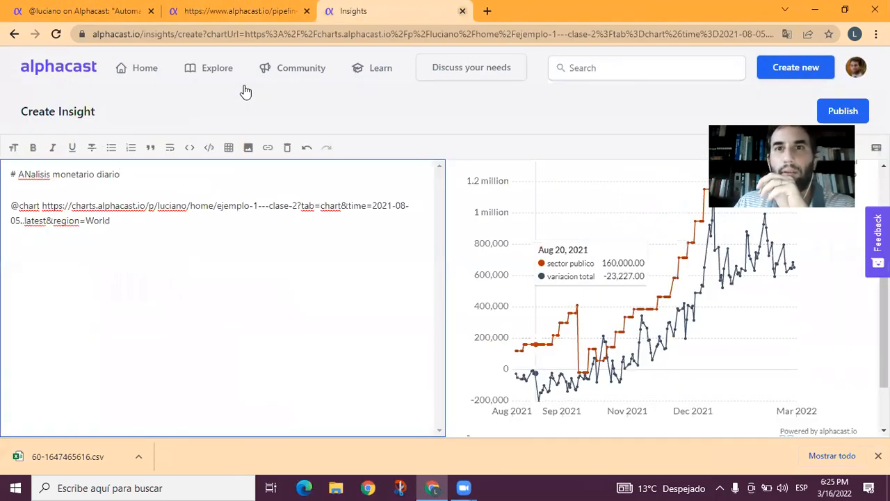
key("ctrl+w")
Add a Fetch Alphacast Dataset step for "Monetary - Argentina - BCRA - SERIESE y BAS - Selected - Daily" and save it.
left_click(113, 198)
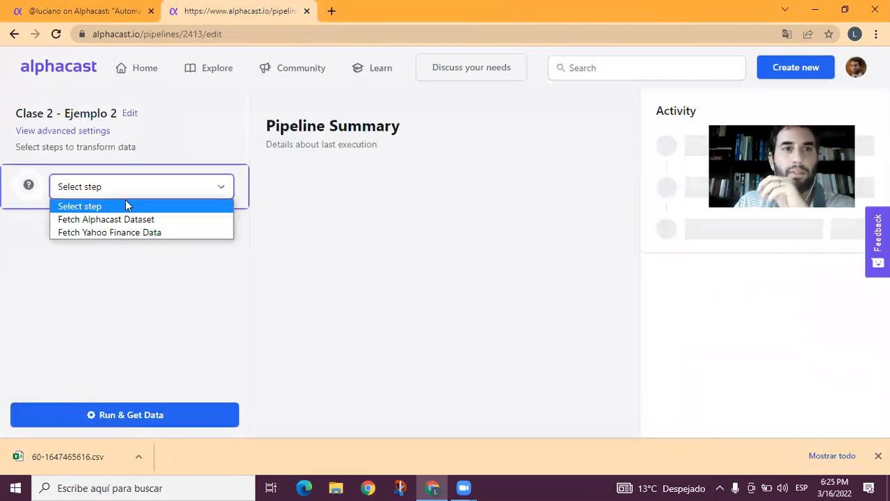
left_click(145, 218)
left_click(338, 163)
type("seriese")
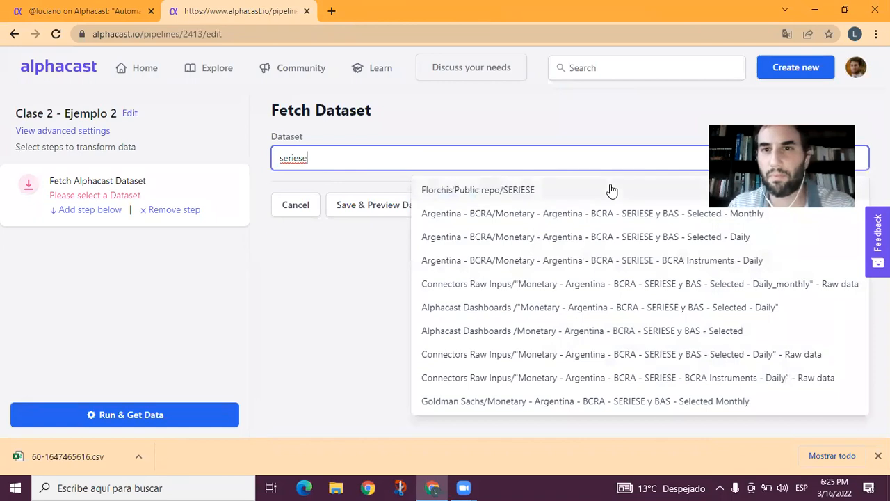
left_click(608, 237)
left_click(464, 208)
Add a Select Columns step keeping "Money base change drivers - Total" and "Public Sector - Trans. adv + Profits", and save it.
left_click(153, 10)
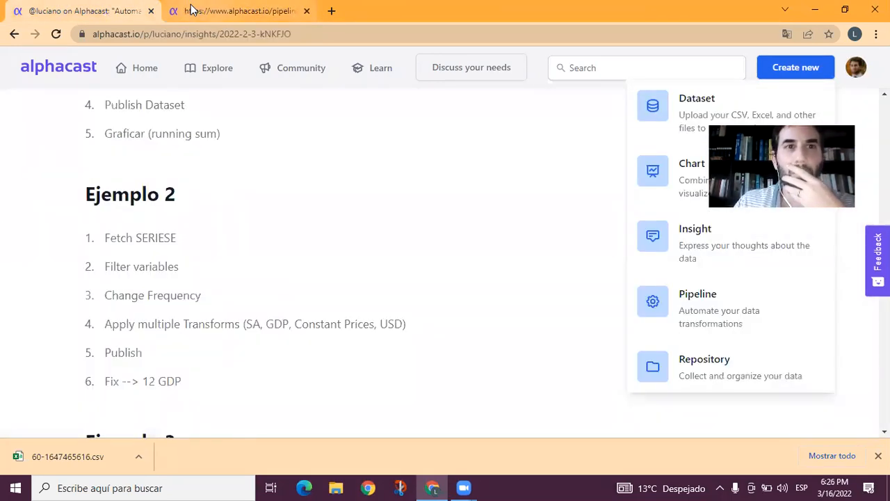
left_click(192, 10)
left_click(104, 225)
left_click(104, 263)
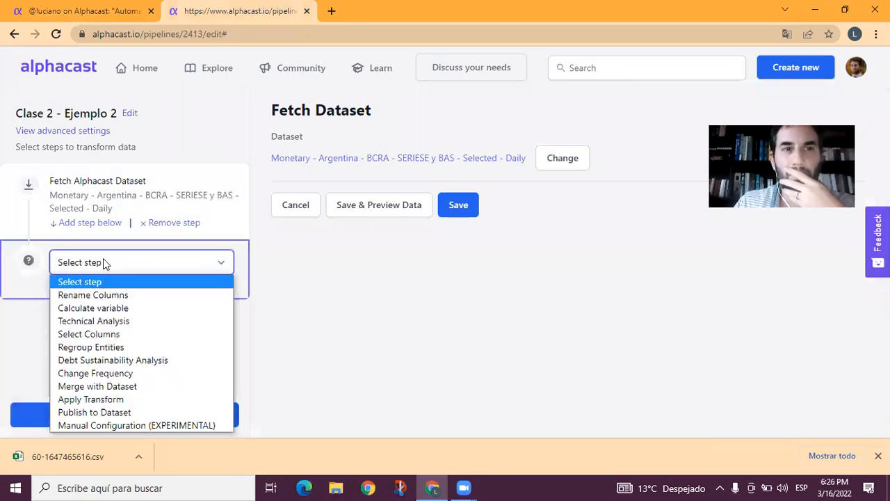
left_click(146, 334)
left_click(382, 194)
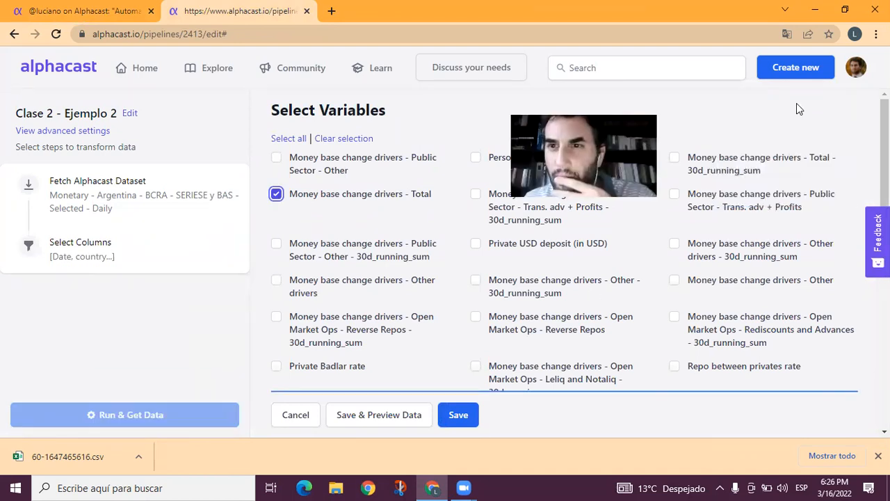
left_click(464, 412)
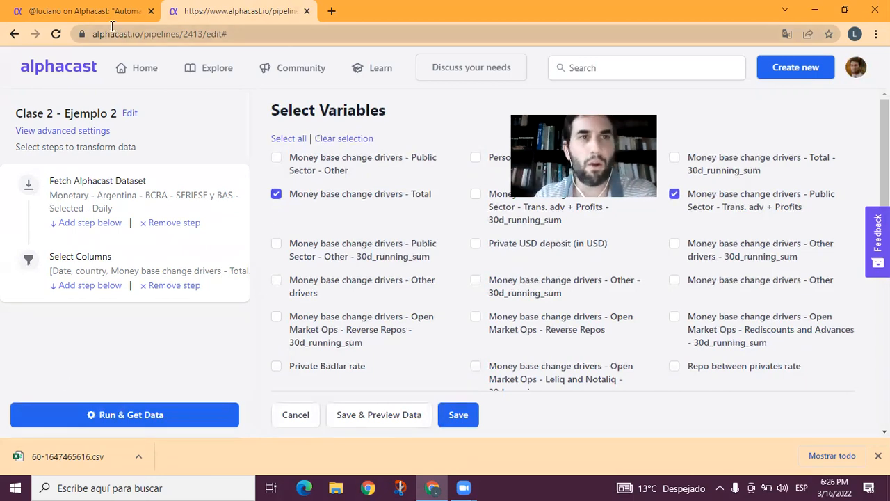
Check the class notes and add a Change Frequency step below Select Columns with Monthly output frequency.
left_click(88, 13)
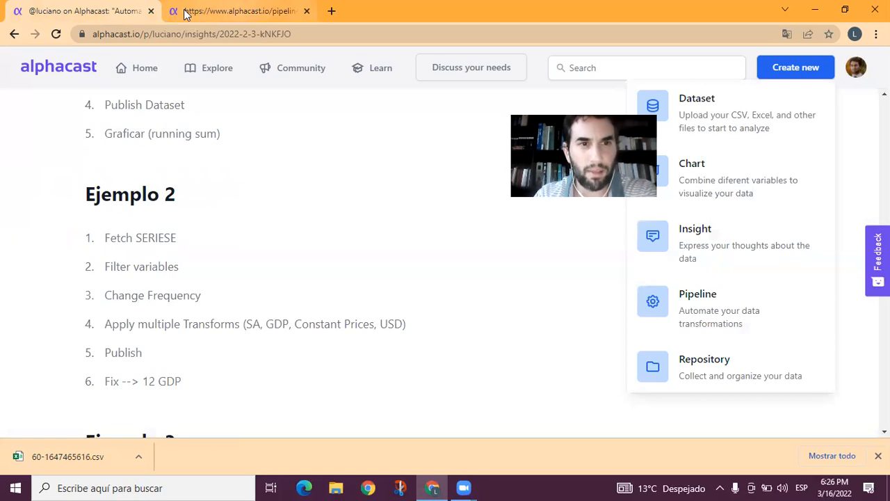
left_click(186, 13)
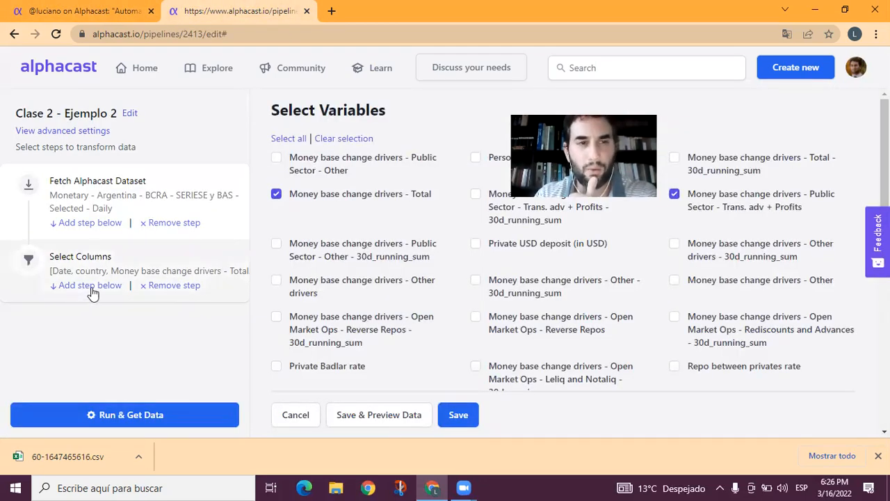
left_click(90, 286)
left_click(116, 327)
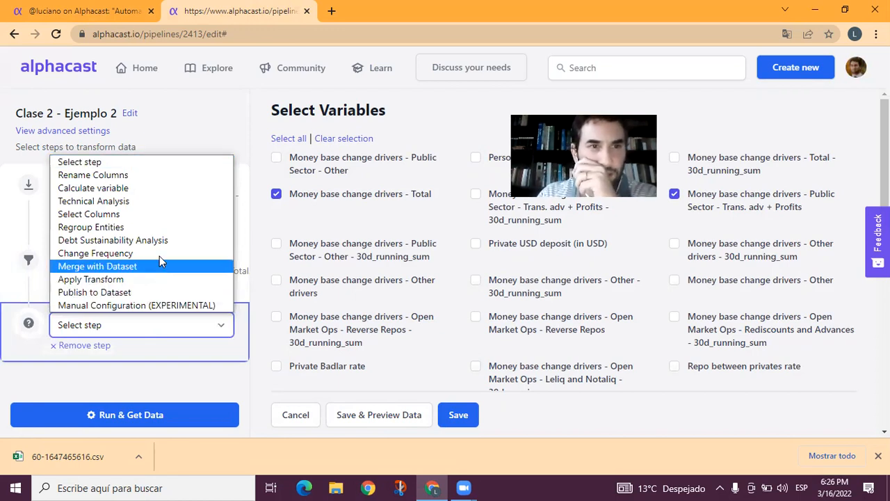
left_click(116, 254)
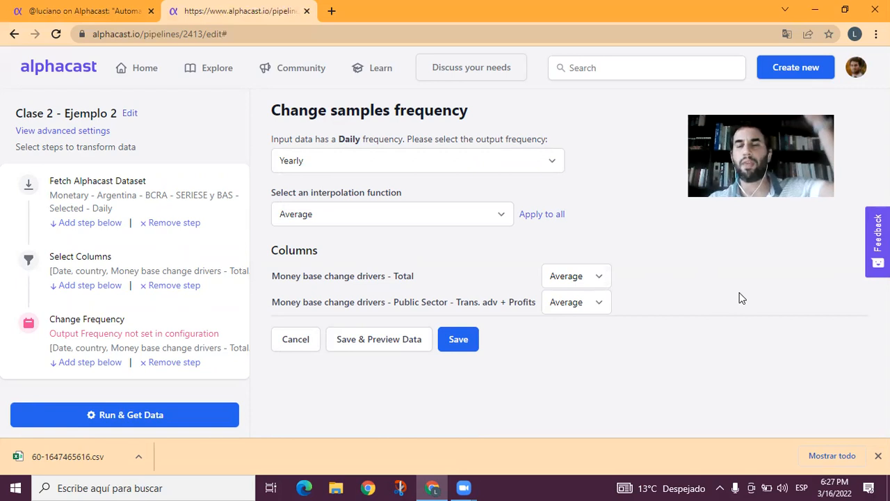
left_click(377, 161)
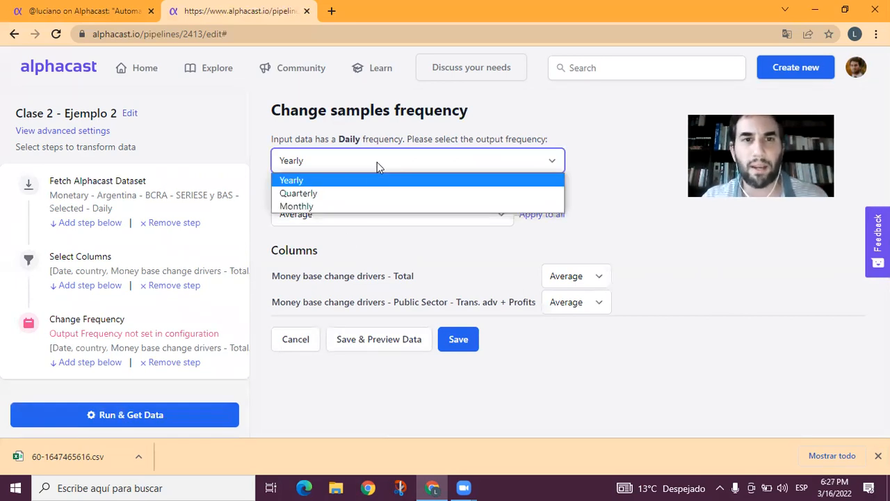
left_click(377, 206)
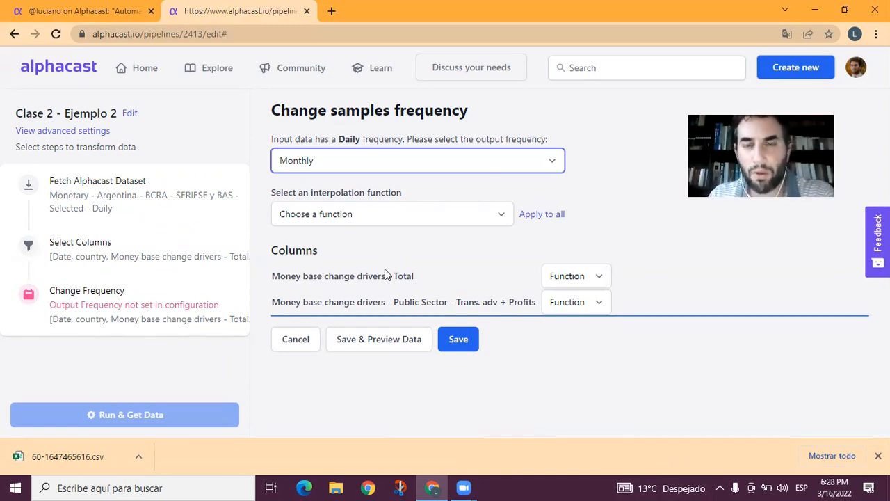
Set the frequency conversion function to Sum for both money base columns and save the step.
left_click(593, 277)
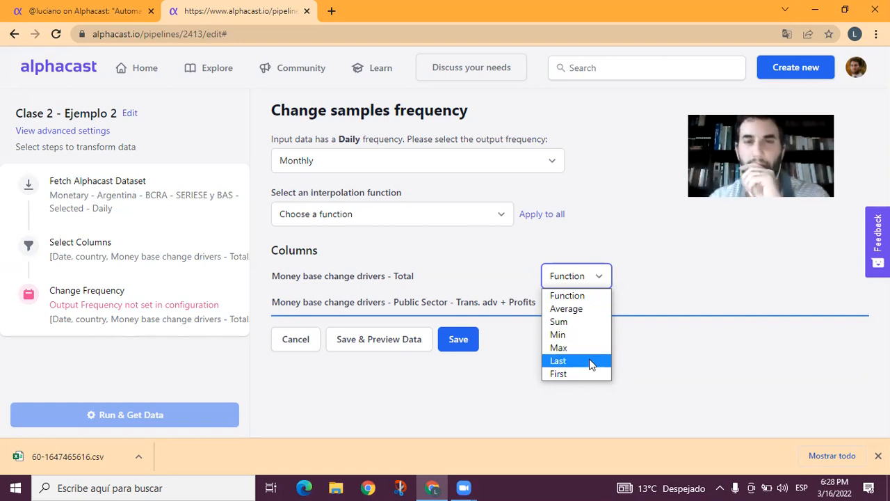
left_click(585, 310)
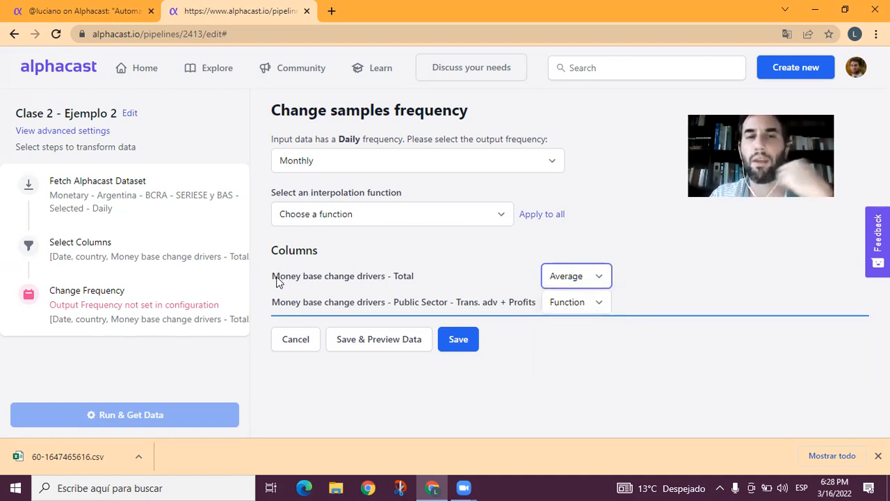
left_click(595, 283)
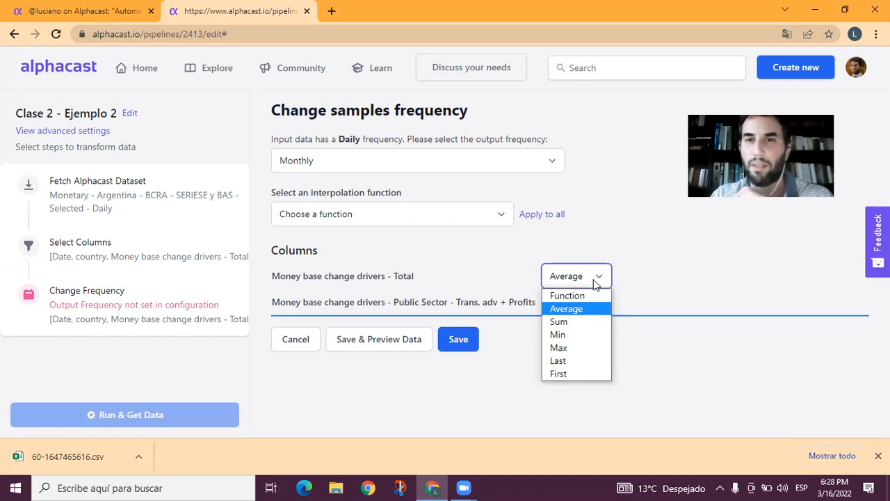
left_click(591, 322)
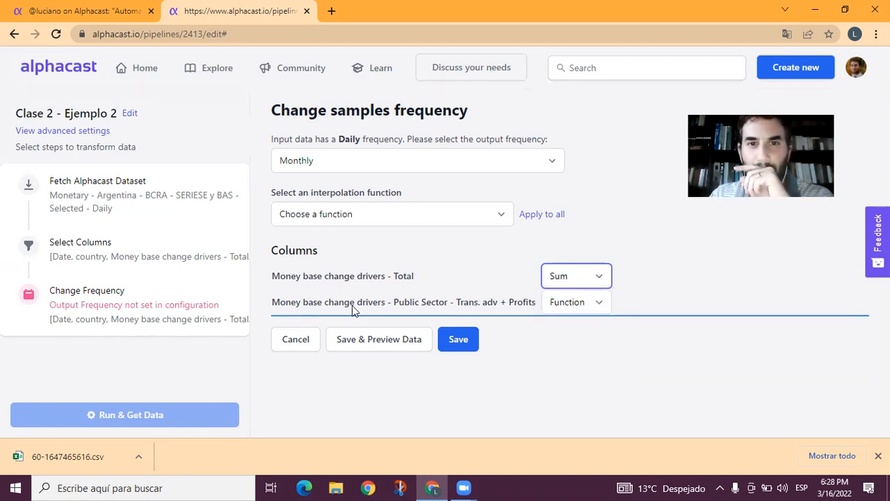
left_click(590, 304)
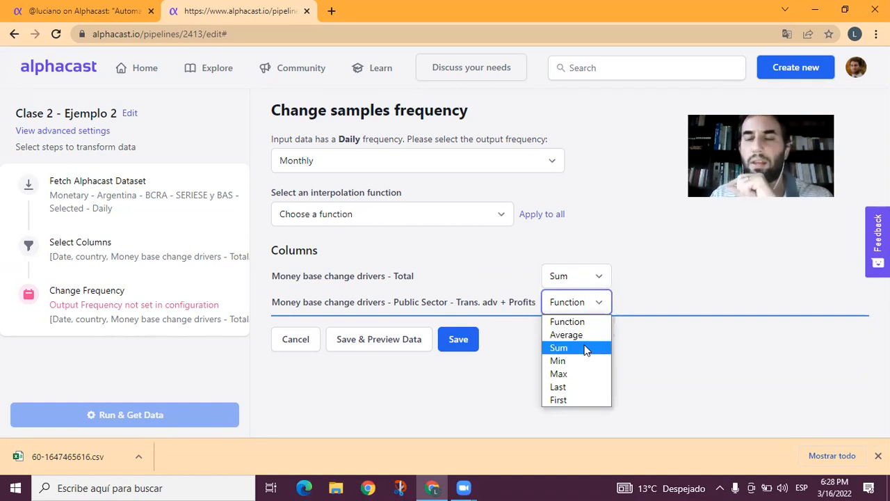
left_click(591, 346)
left_click(661, 310)
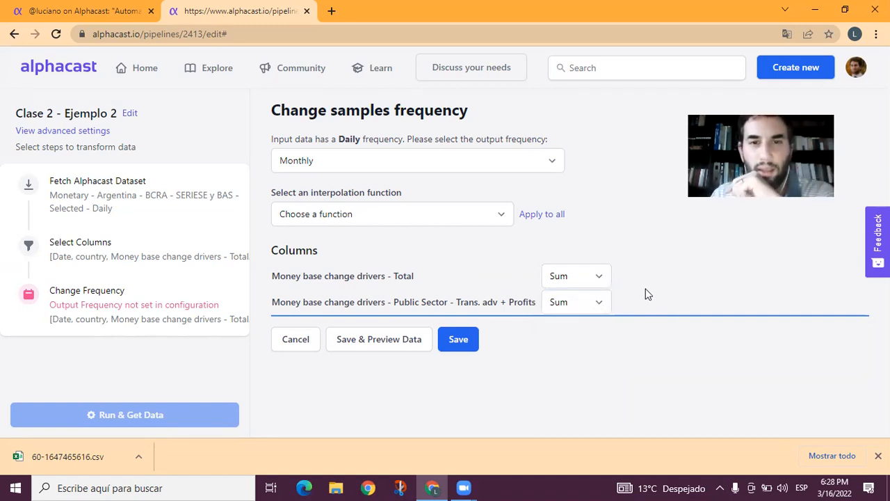
left_click(460, 341)
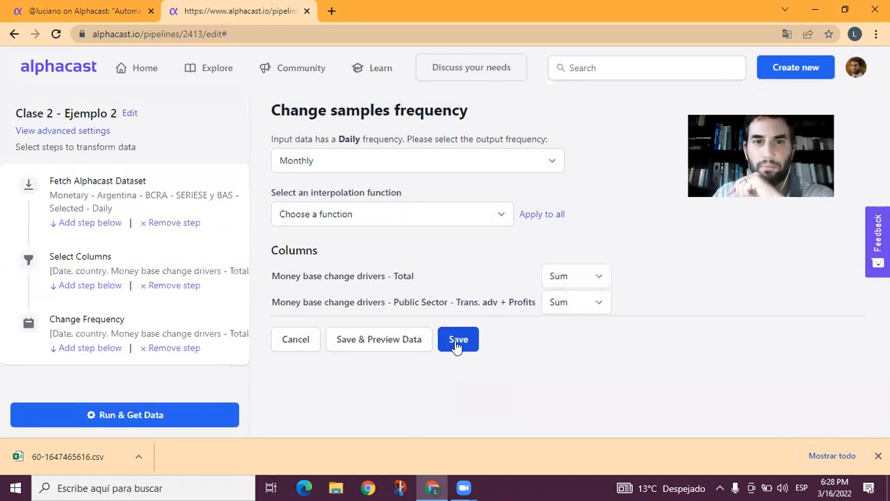
Preview the resampled data and examine the monthly dates and values of both money base columns.
left_click(393, 352)
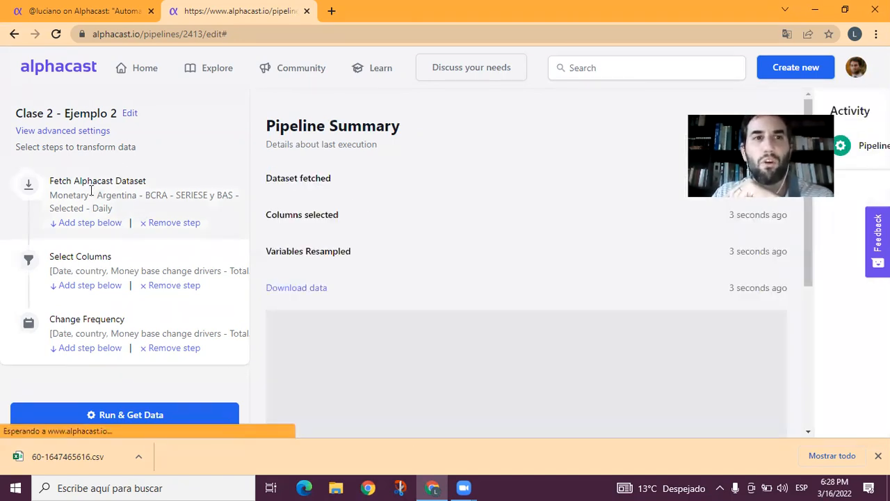
scroll(427, 238, "down", 1)
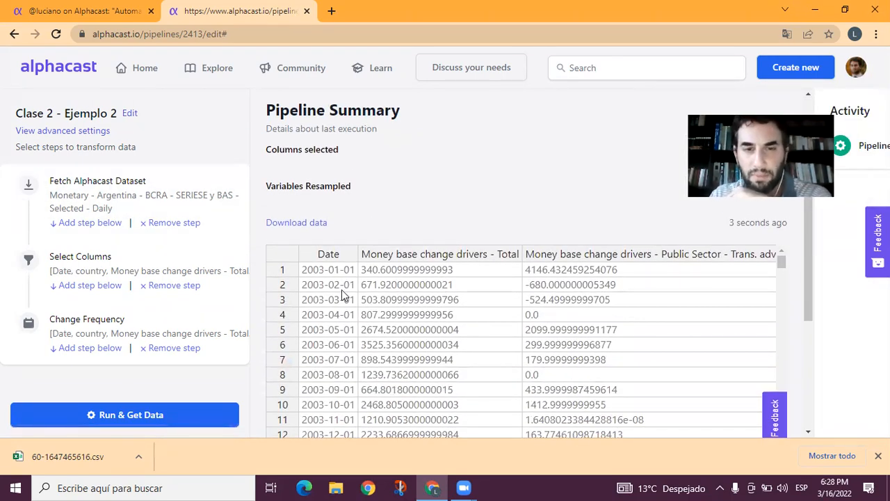
left_click_drag(342, 299, 356, 357)
left_click(556, 377)
left_click(428, 357)
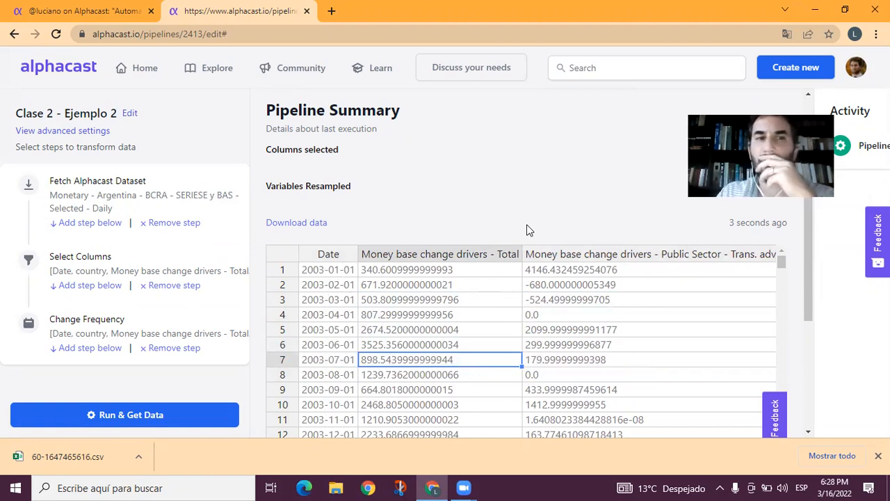
Check the Ejemplo 2 class notes and add a second Change Frequency step below the existing one in the pipeline.
left_click(52, 10)
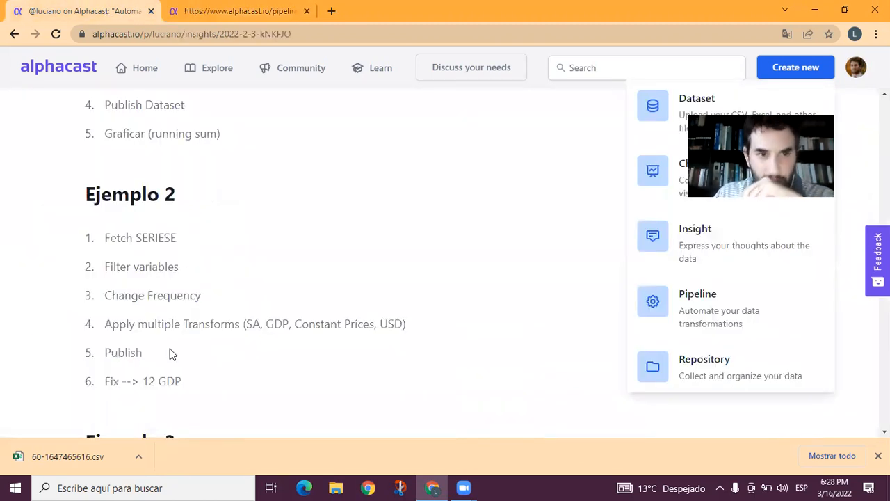
left_click(216, 10)
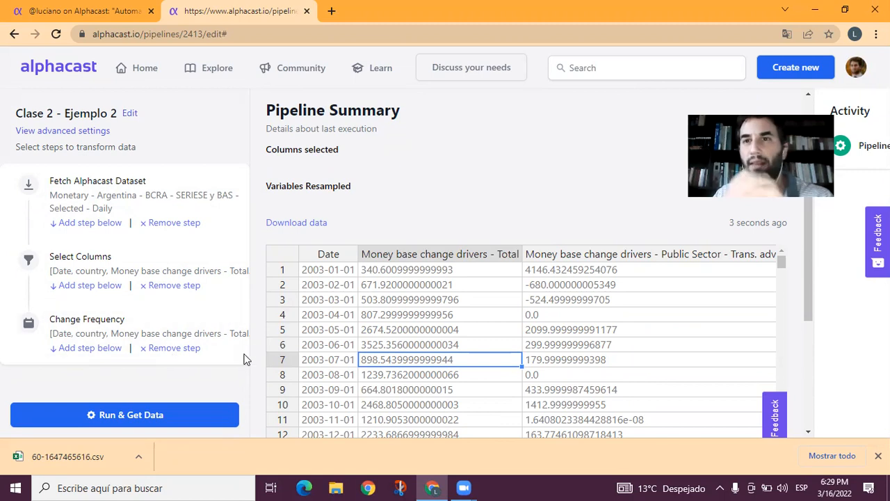
left_click(112, 355)
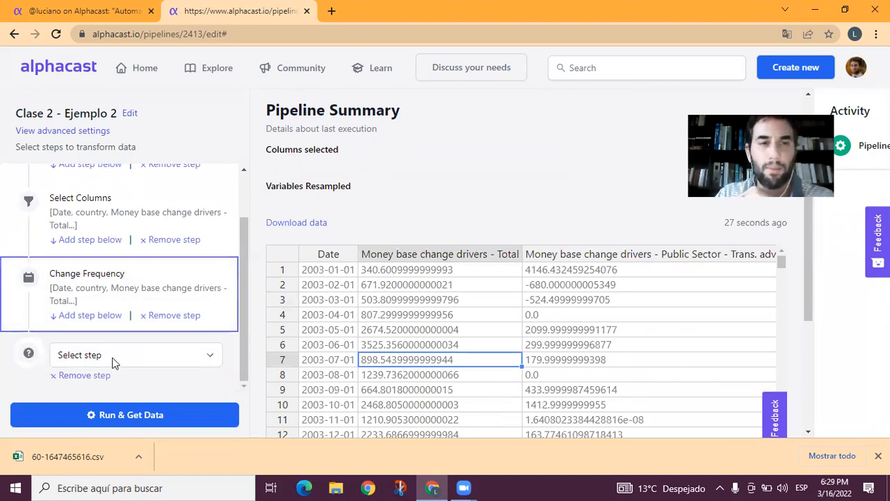
left_click(115, 358)
left_click(132, 293)
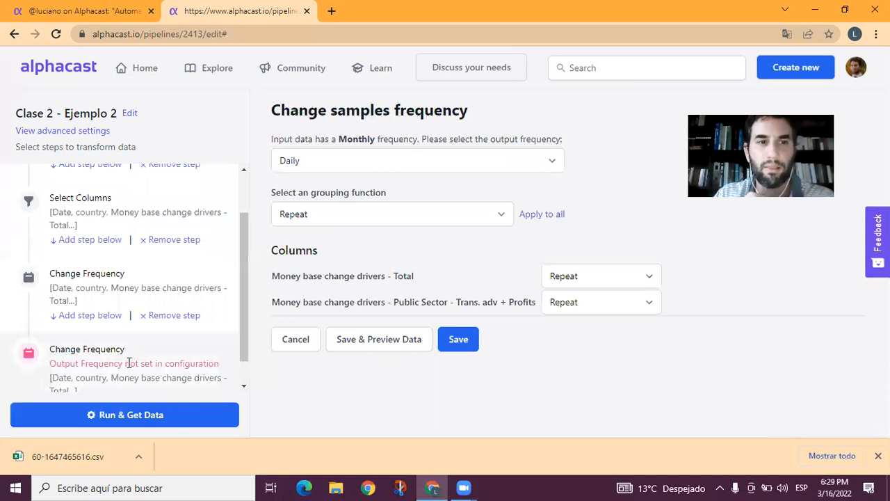
Choose Daily output frequency for the second Change Frequency step and list the conversion functions for "Money base change drivers - Total".
scroll(129, 363, "down", 1)
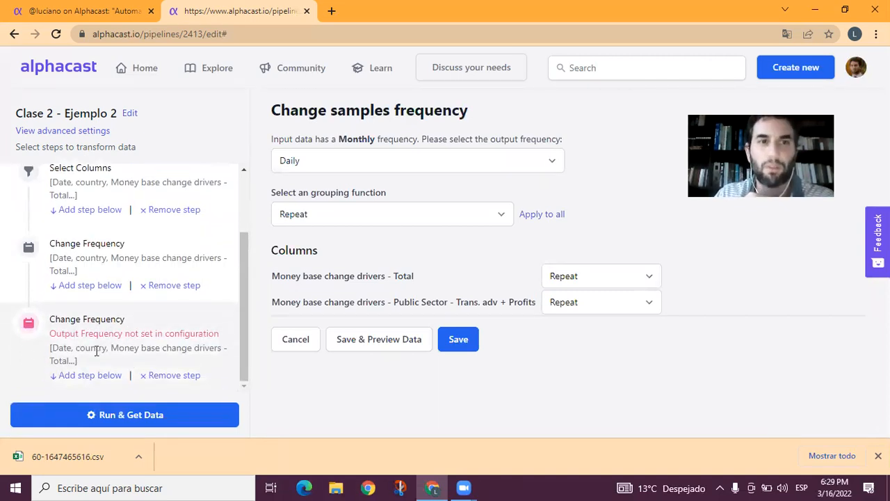
left_click_drag(278, 139, 437, 143)
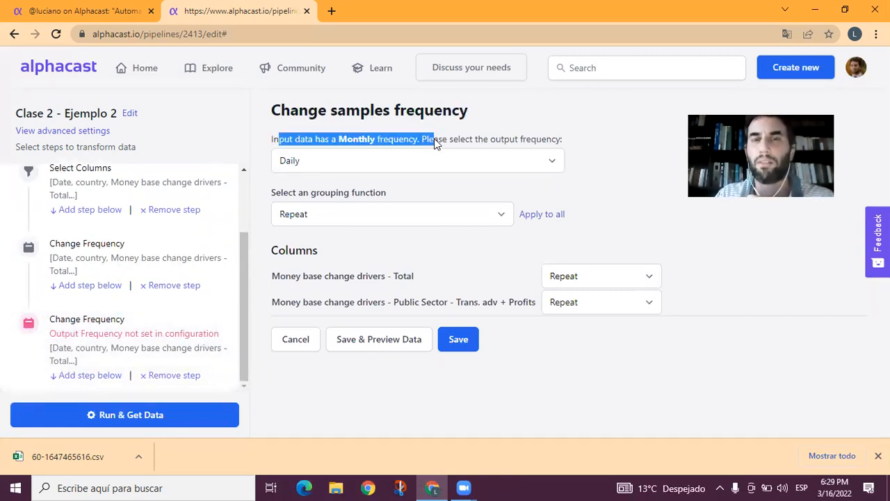
left_click(435, 143)
left_click(443, 162)
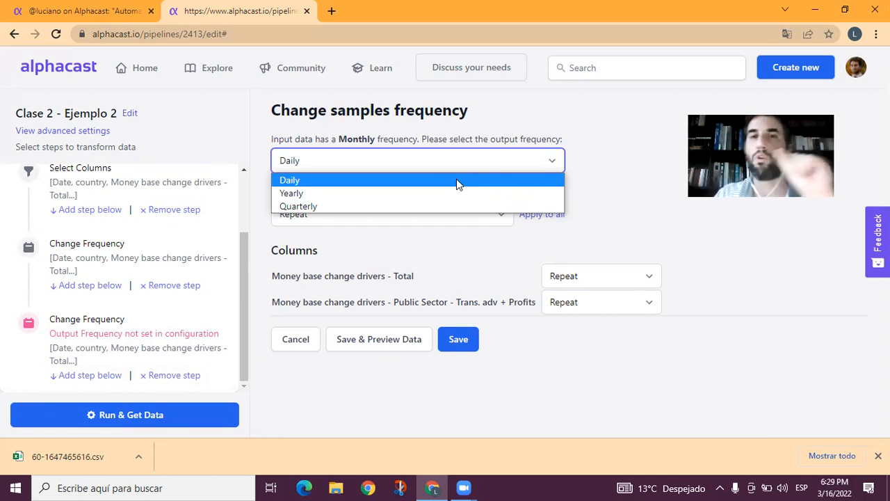
left_click(456, 179)
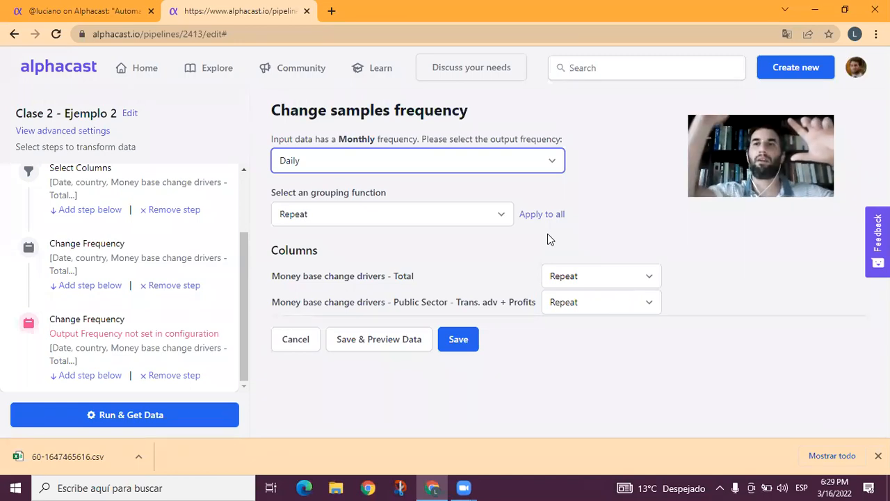
left_click(598, 281)
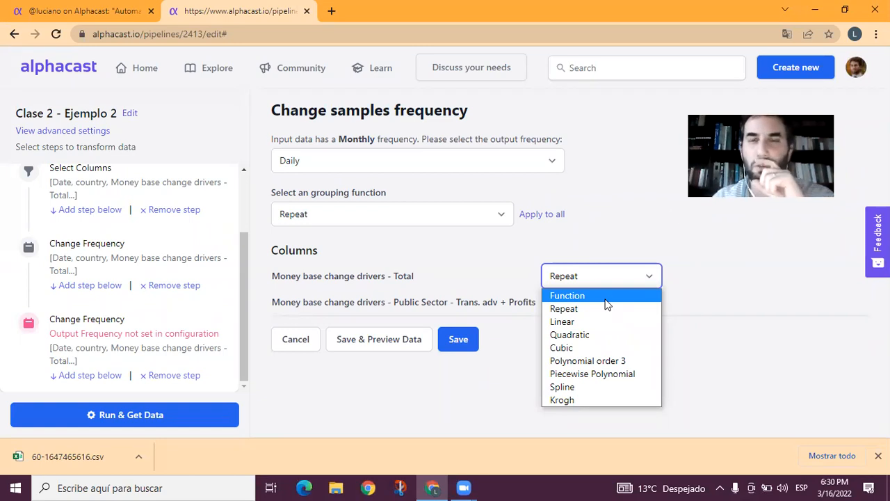
Open the Alphacast pipeline creation page in a new tab and search the site for "interpolation".
key("ctrl+t")
type("alphacast.io/pipelines/create")
key("Return")
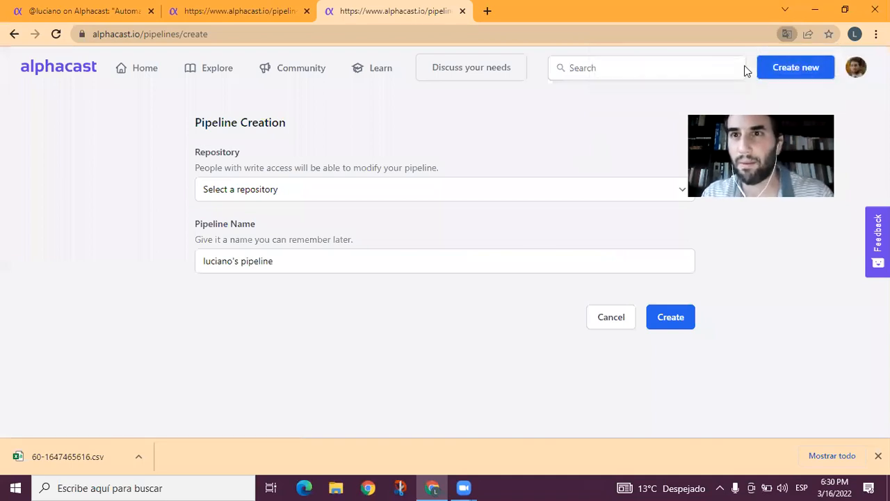
left_click(690, 65)
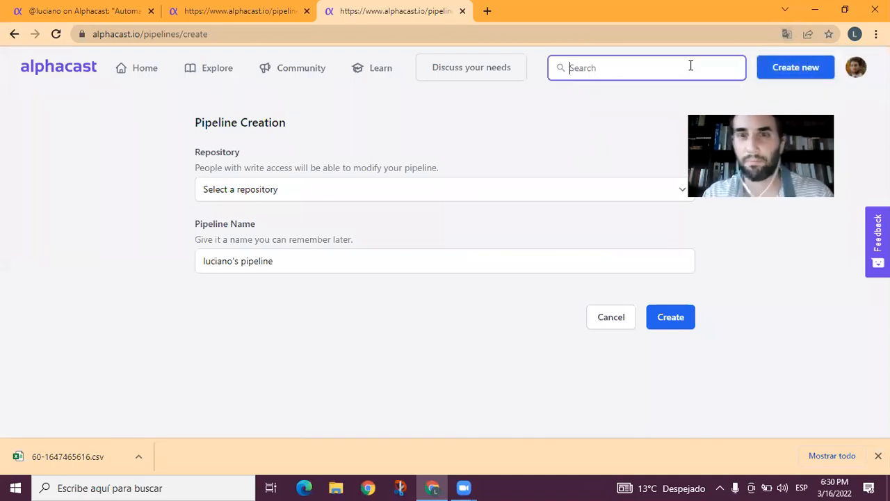
type("interpolation")
key("Return")
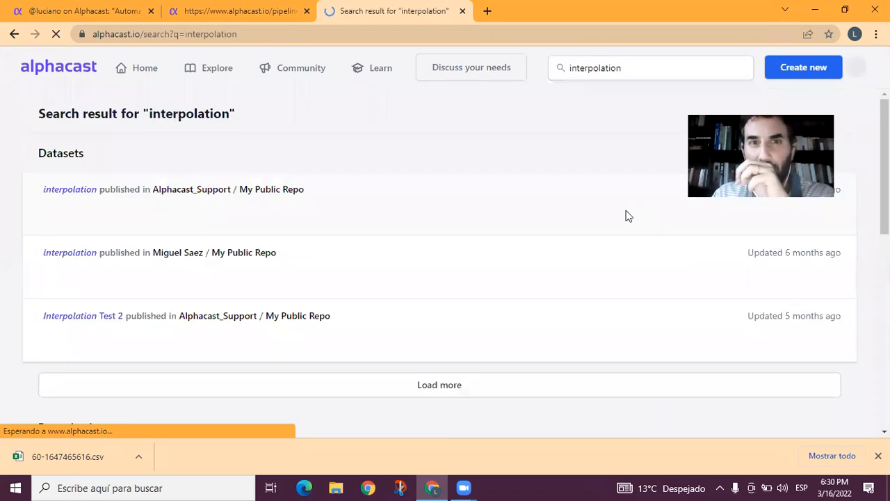
Open the "Alphacast Interpolation Options" chart, narrow its time range to April–November 2001 and compare the cubic, linear and krogh curves.
scroll(556, 282, "down", 6)
scroll(557, 282, "down", 3)
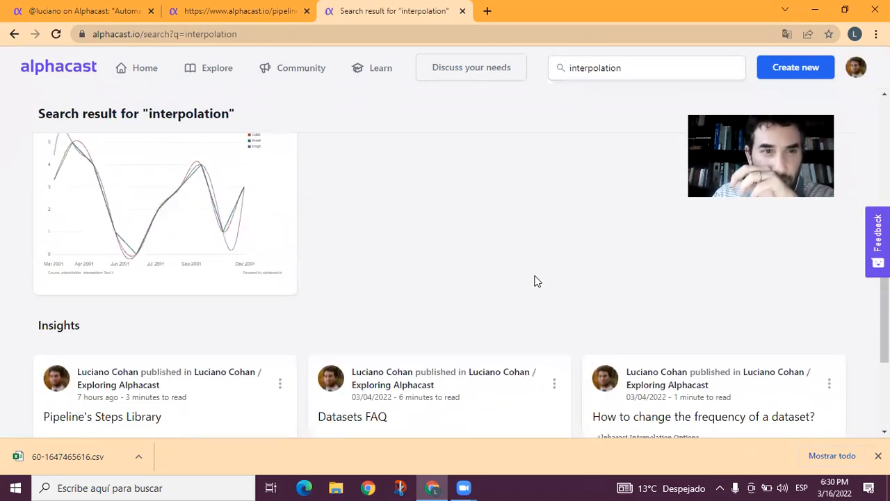
scroll(533, 280, "up", 2)
left_click(134, 232)
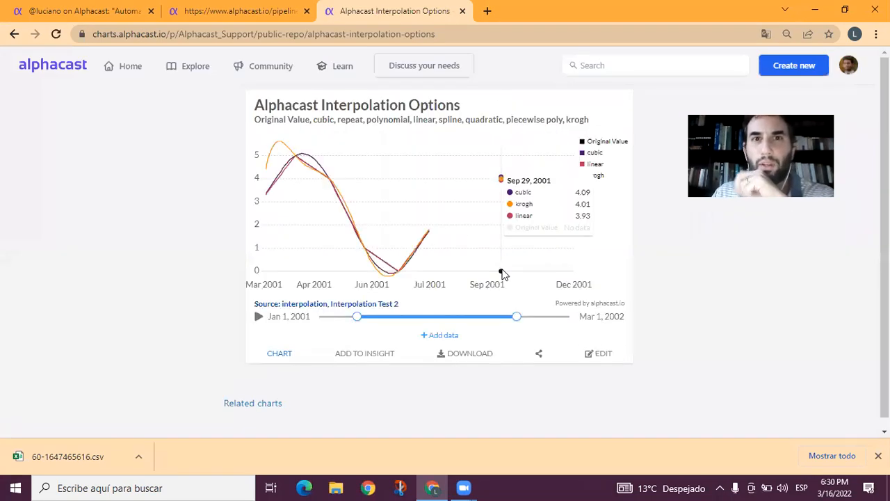
left_click_drag(535, 318, 506, 318)
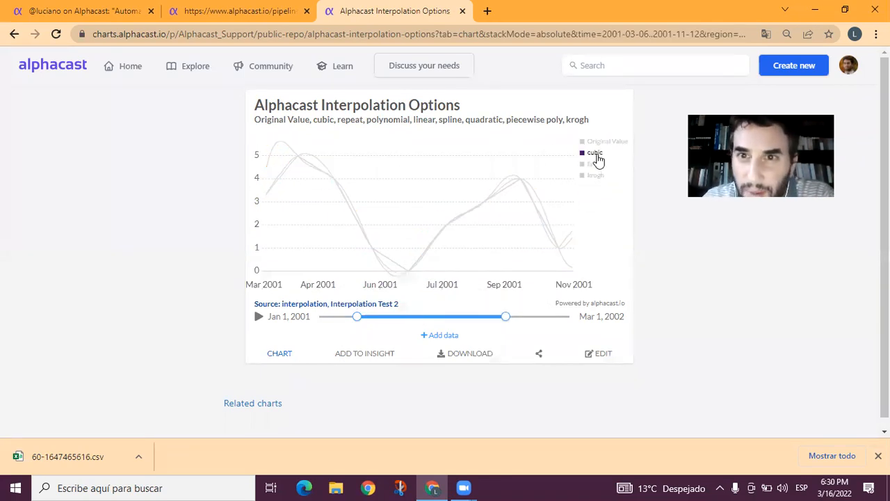
left_click_drag(357, 316, 375, 316)
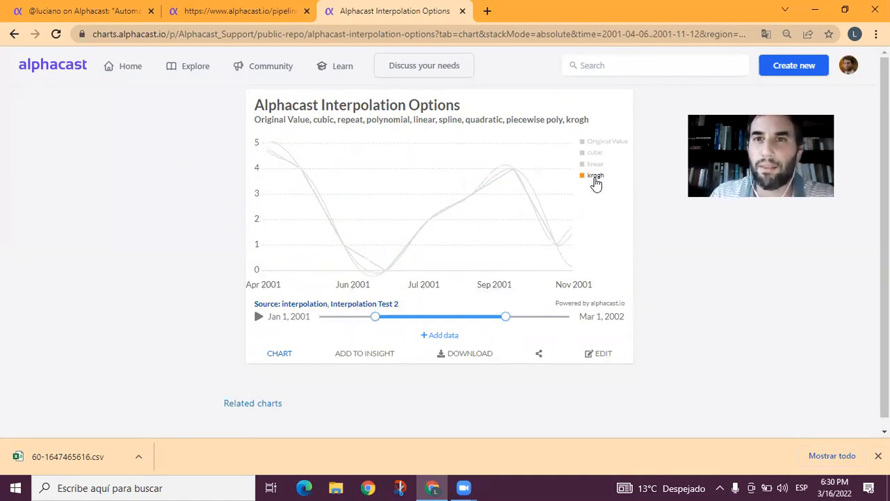
Return to the Ejemplo 2 pipeline, review the conversion functions once more and remove the second Change Frequency step.
key("ctrl+shift+Tab")
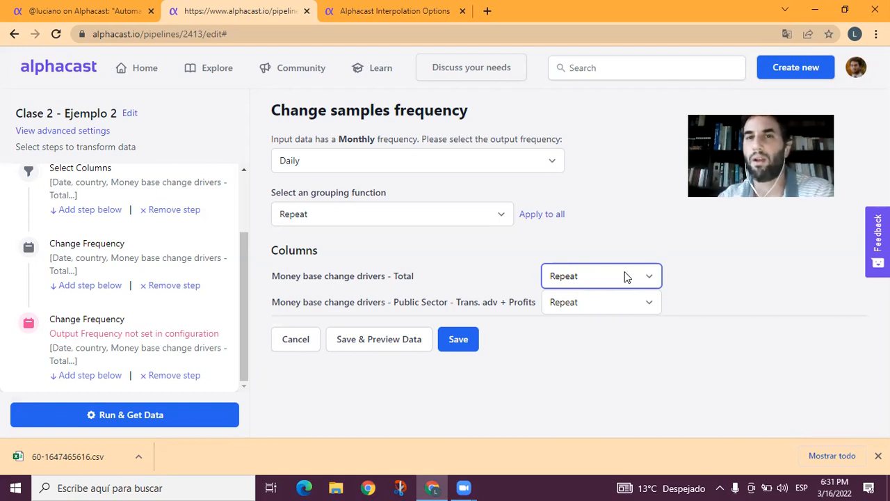
left_click(625, 276)
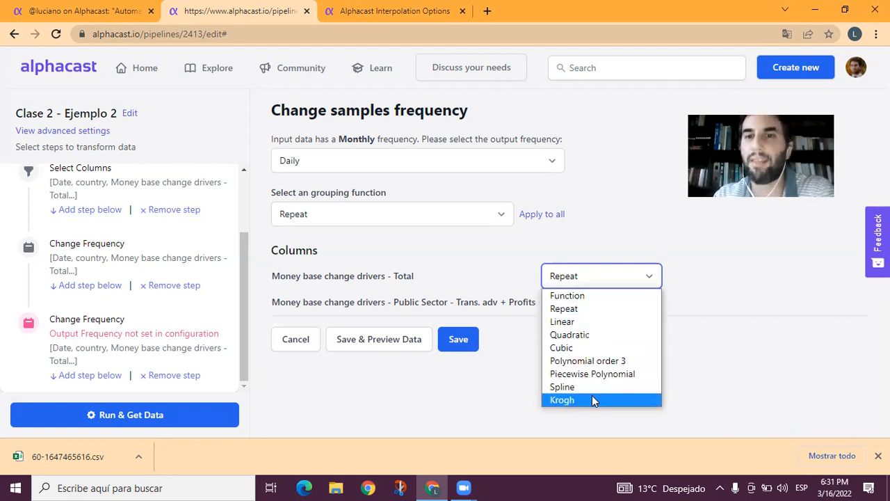
left_click(711, 314)
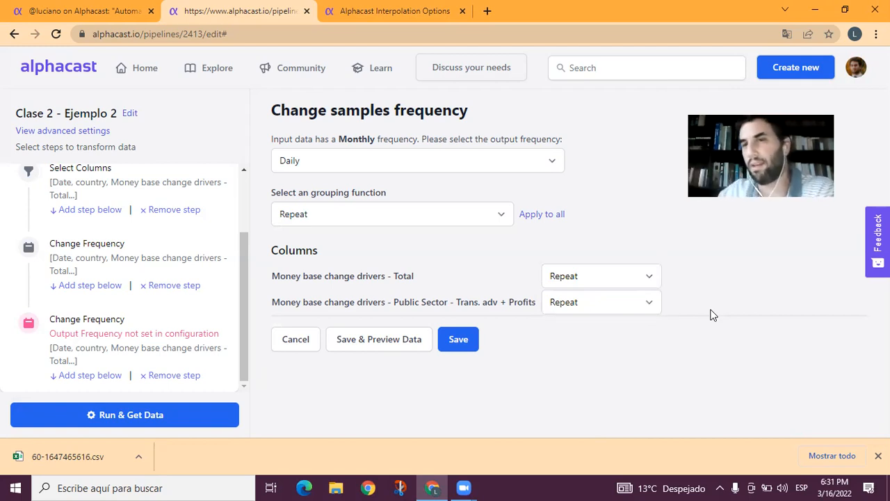
left_click(199, 376)
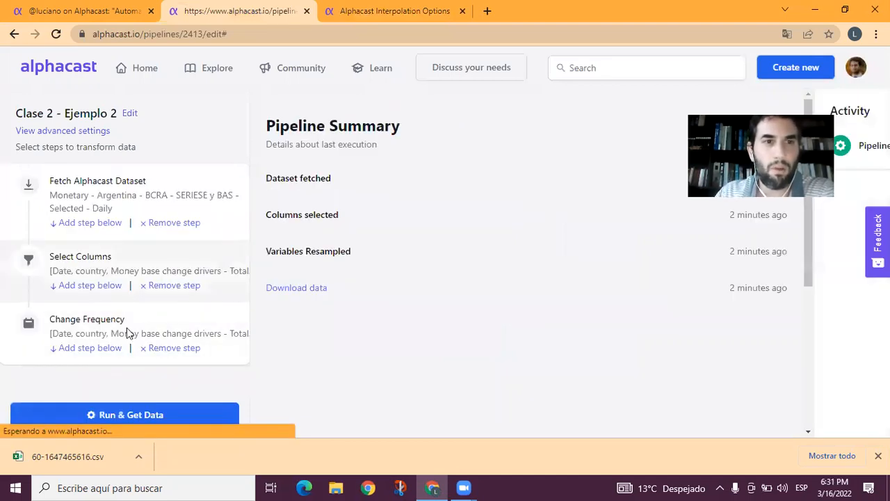
Check the Monthly Change Frequency settings and add an Apply Transform step below that step.
left_click(129, 330)
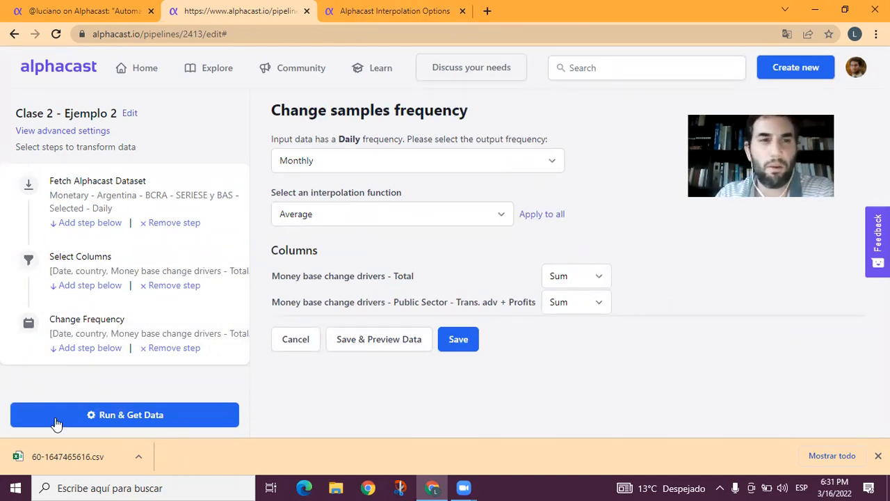
left_click(87, 348)
left_click(119, 357)
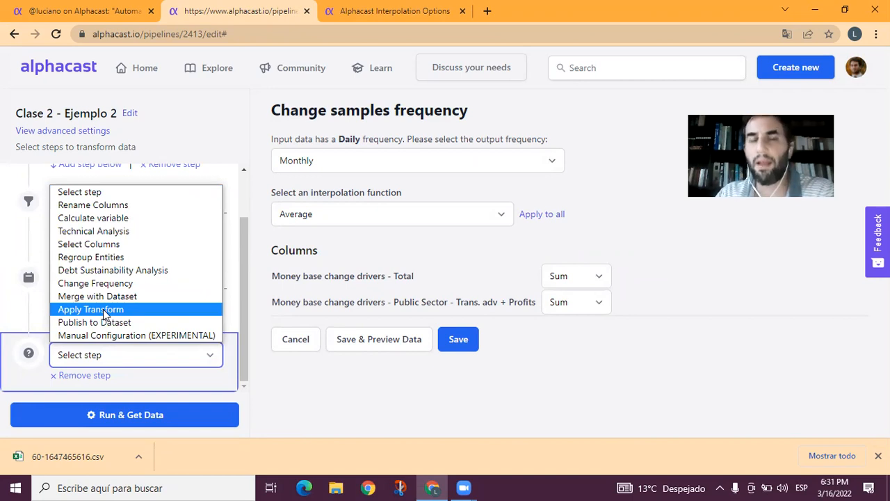
left_click(103, 309)
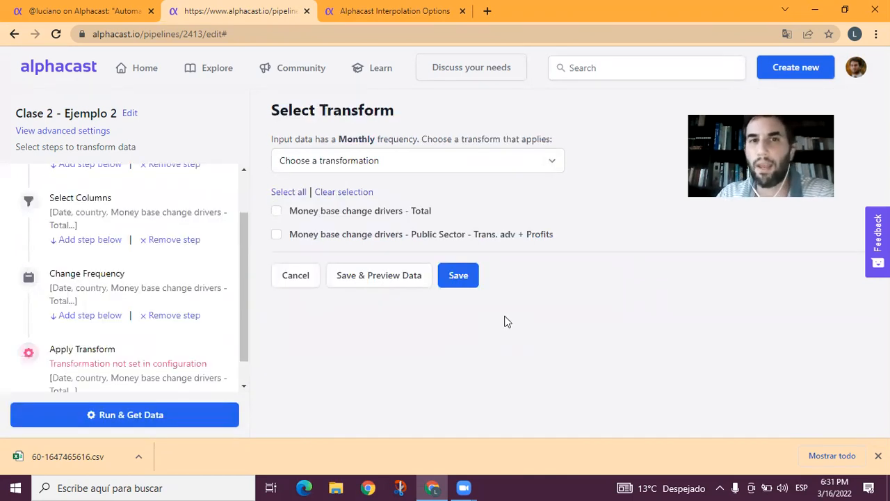
Set the transformation to % of GDP for both money base change columns, then save the step and preview the data.
left_click(486, 162)
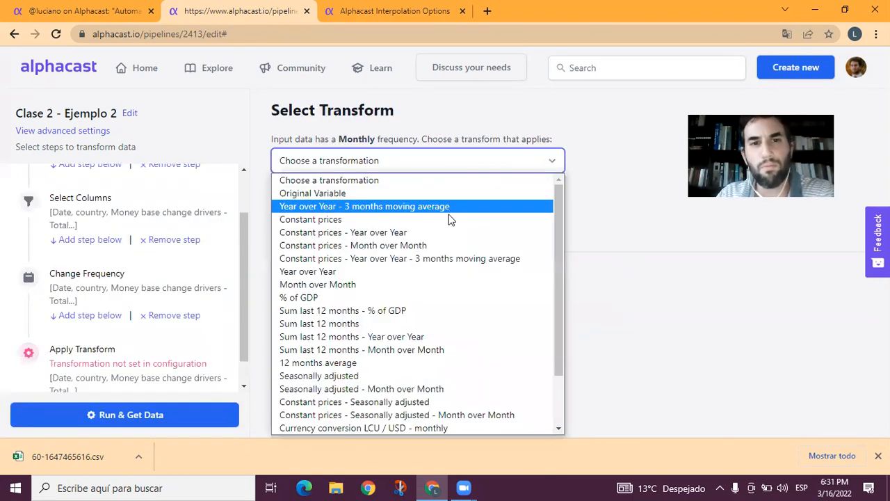
left_click(617, 299)
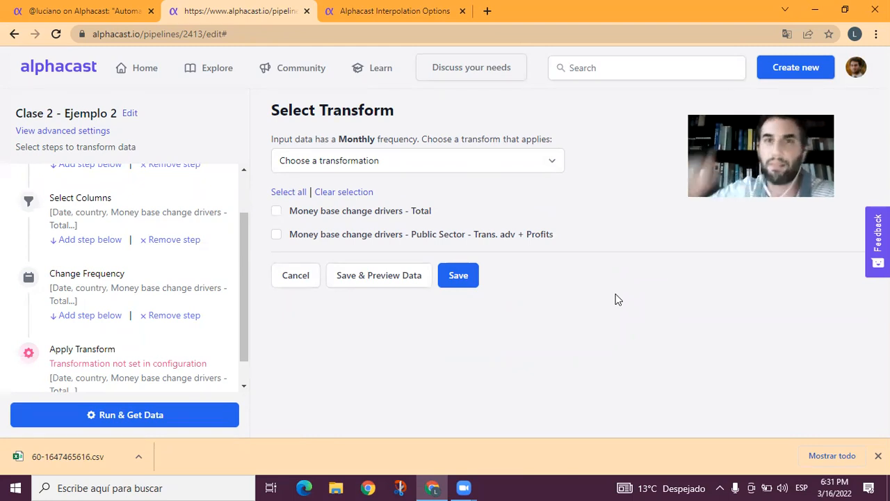
left_click(508, 163)
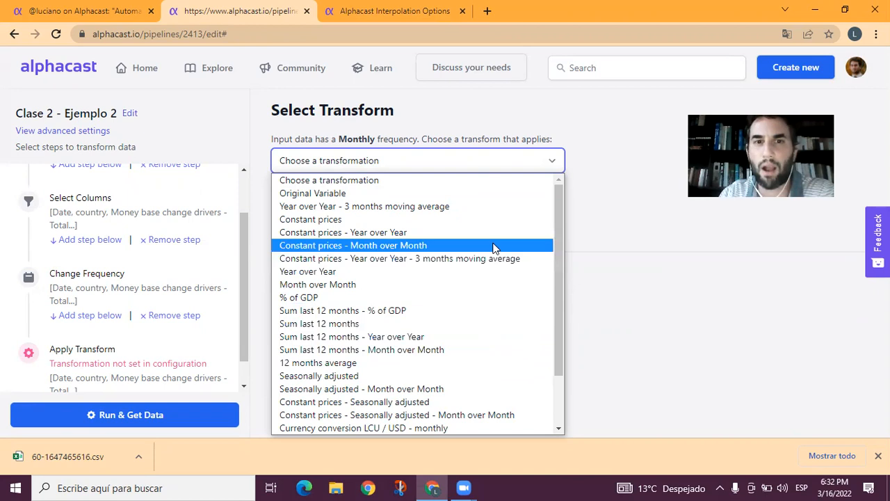
left_click(304, 301)
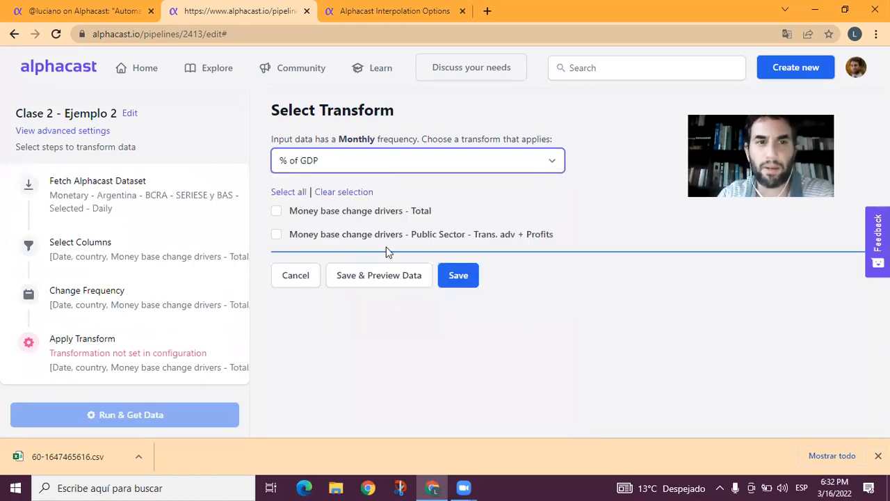
left_click(334, 216)
left_click(327, 236)
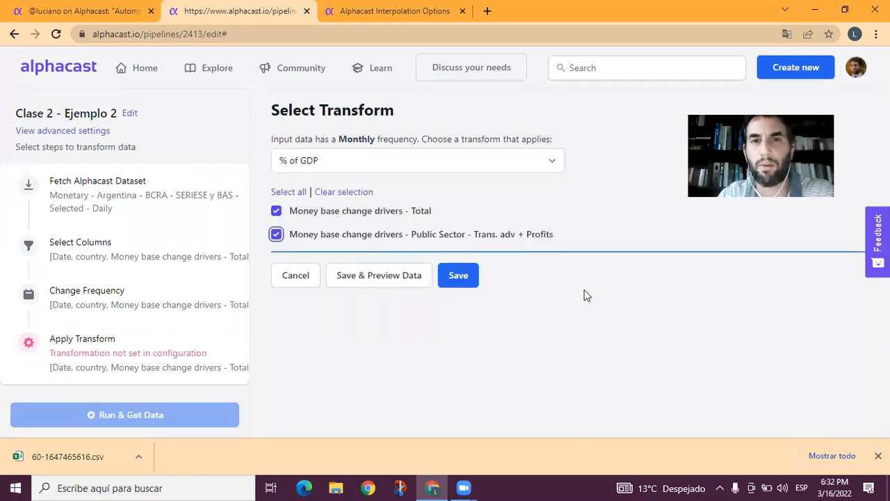
left_click(466, 285)
left_click(380, 277)
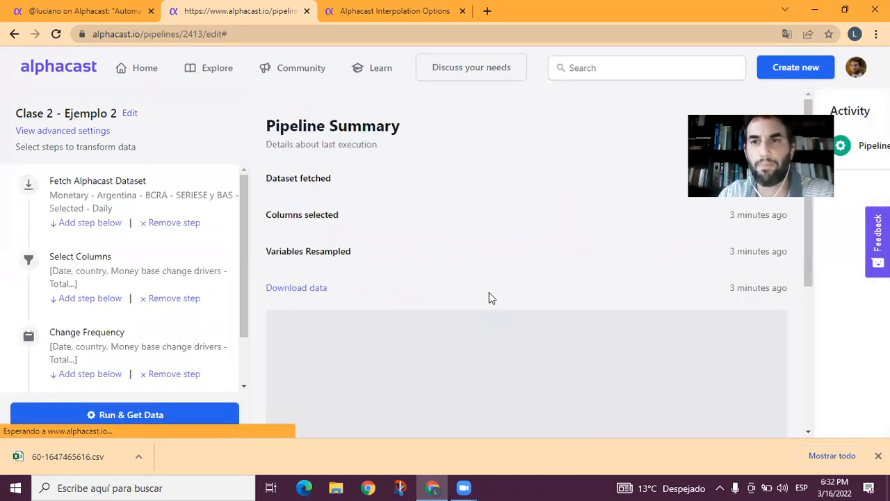
Examine the previewed table, comparing the original money base columns with their 12_gdp transformed columns.
left_click(487, 314)
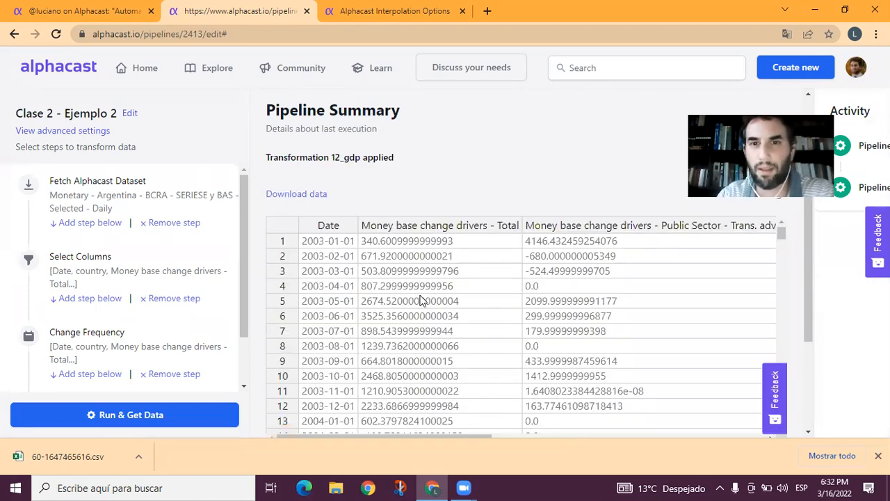
left_click_drag(473, 438, 654, 425)
scroll(672, 372, "down", 6)
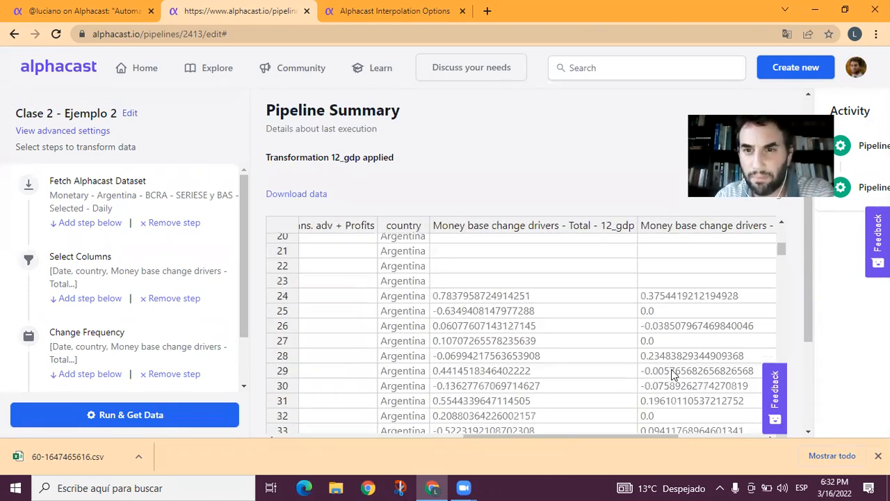
scroll(640, 373, "up", 2)
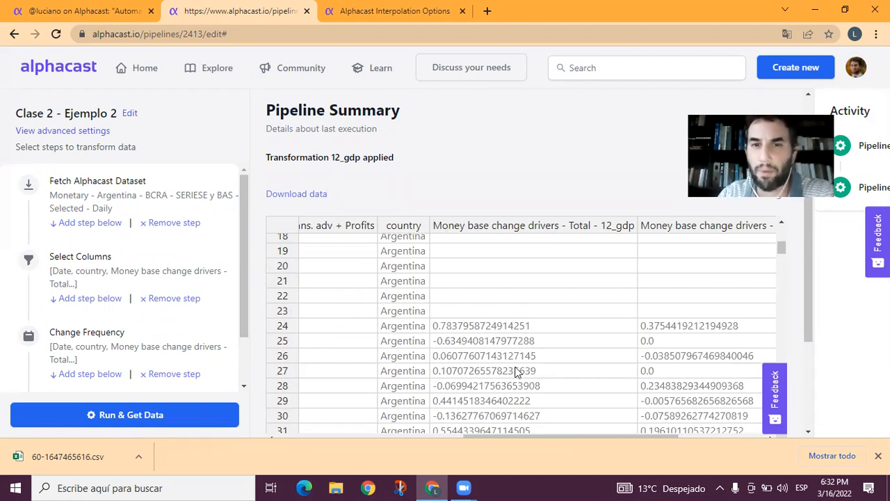
left_click_drag(515, 356, 529, 386)
left_click_drag(565, 440, 397, 437)
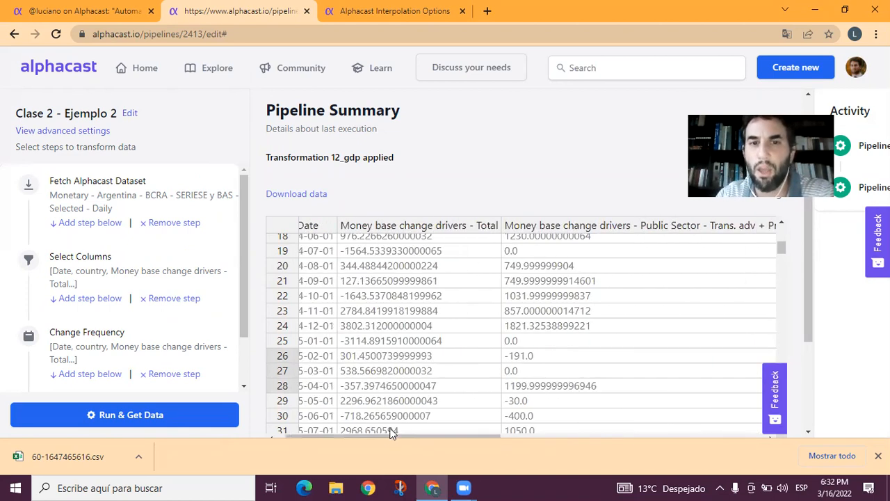
left_click(443, 384)
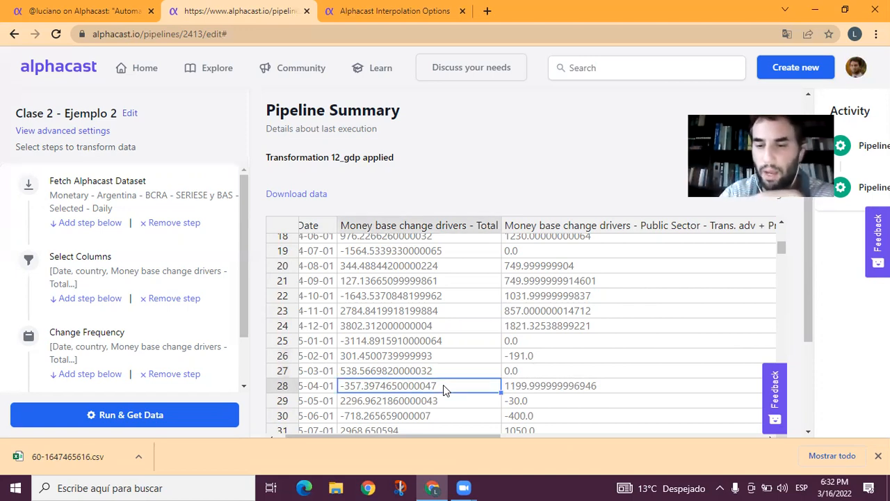
key("Right")
key("Right")
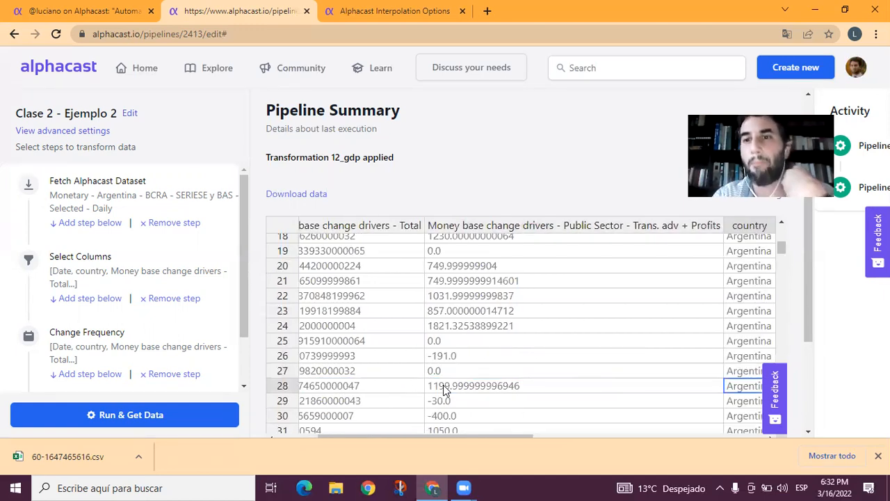
Check rows 18 to 28 of the preview, comparing the country, original money base and Total 12_gdp columns.
key("Right")
key("Left")
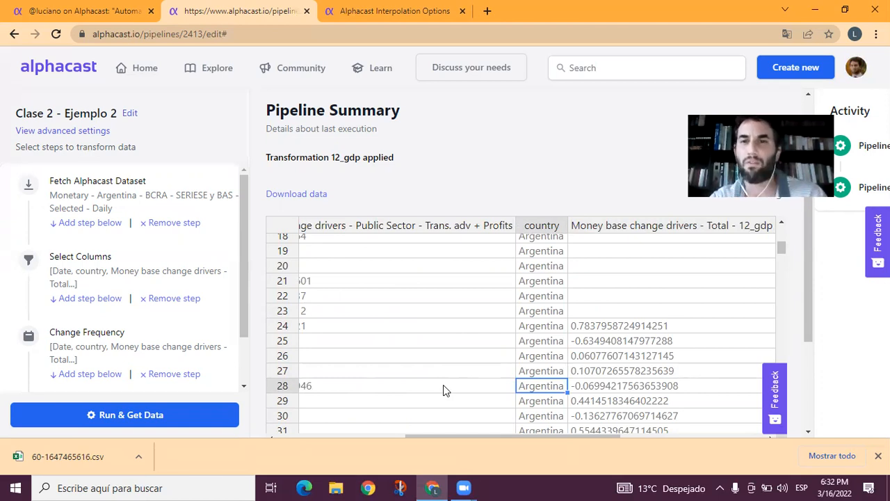
key("Up")
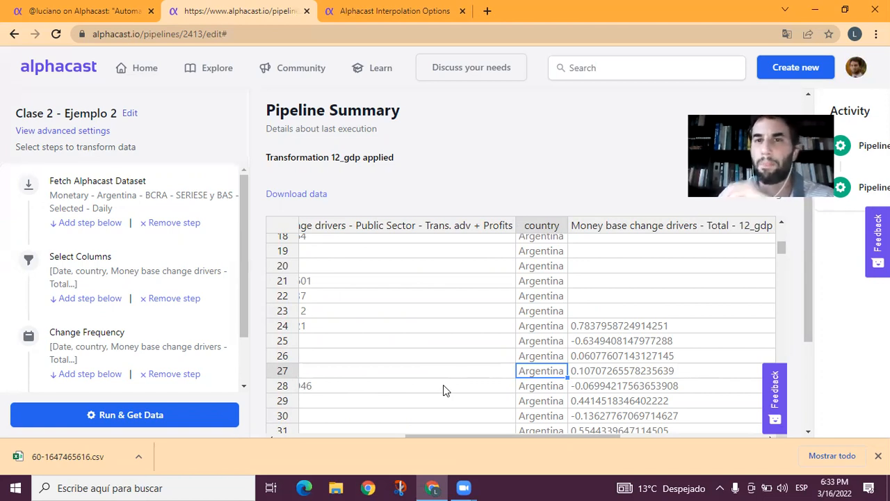
key("shift+Up")
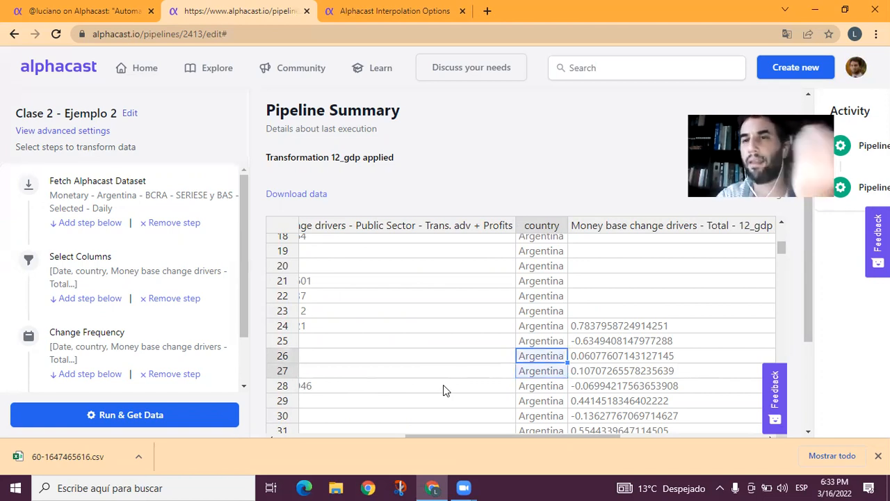
key("Up")
key("Up")
key("Up")
key("Up")
key("Up")
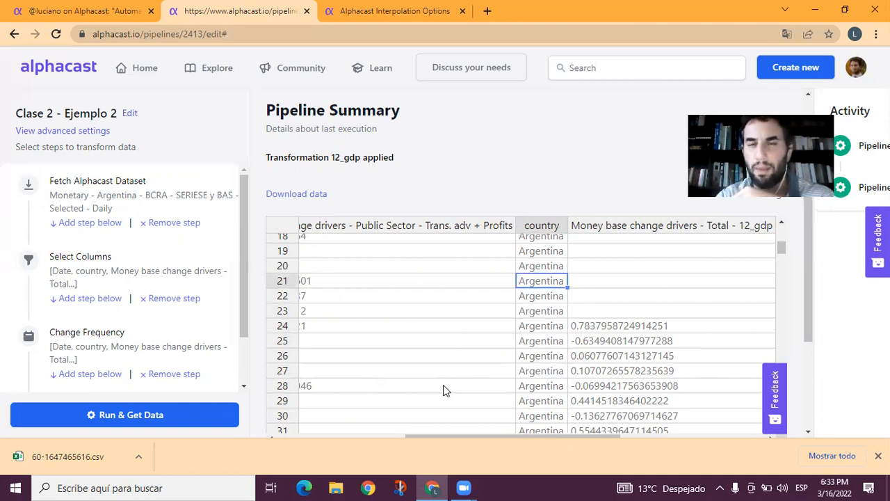
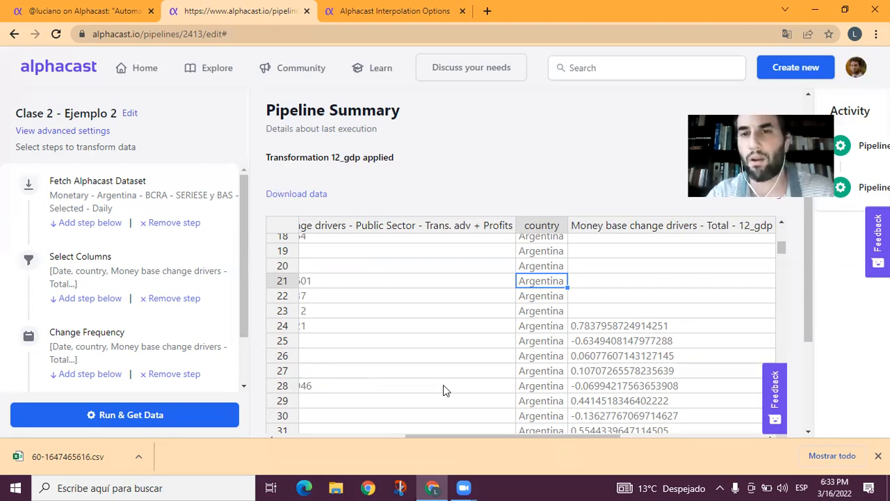
key("Up")
key("Down")
key("Up")
key("Up")
key("Up")
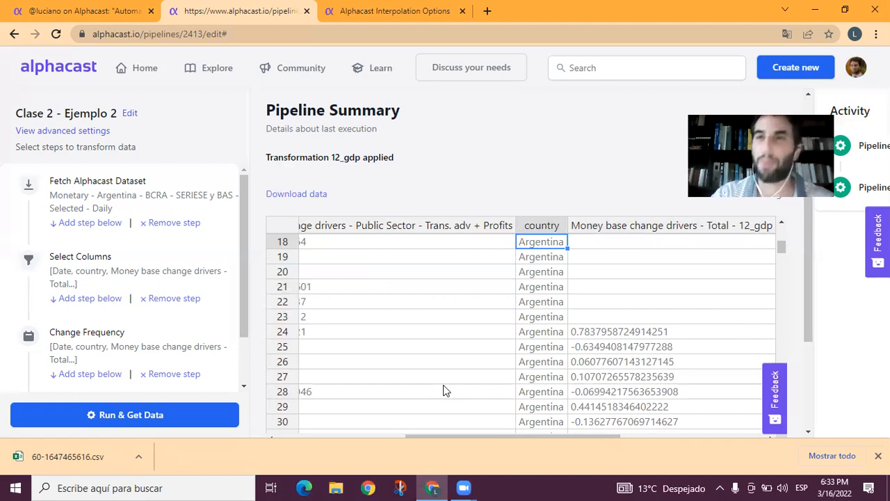
key("Down")
key("Down")
key("Left")
key("Left")
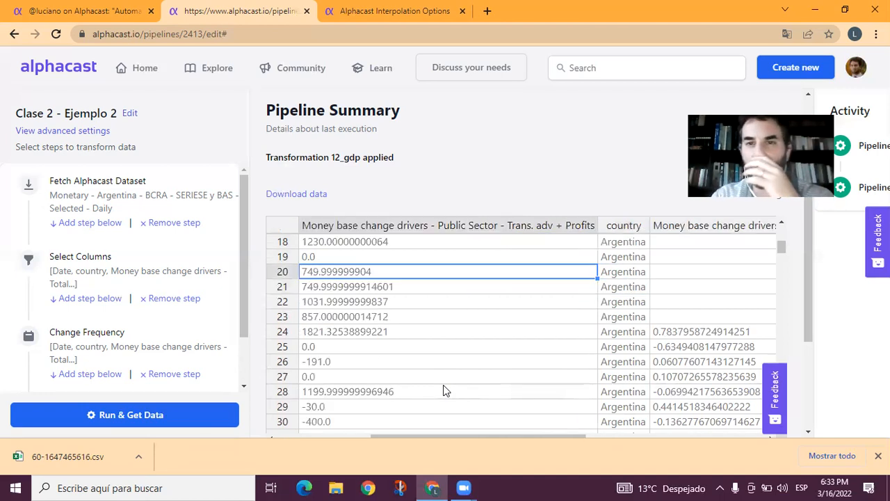
Add an Apply Transform step below the 12_gdp step, applying Constant prices to both original money base change columns, and save it.
scroll(94, 324, "down", 2)
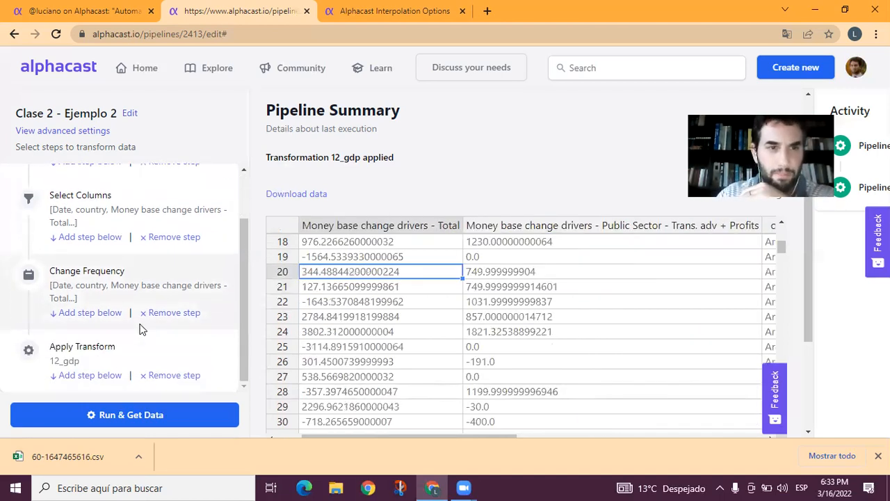
left_click(98, 377)
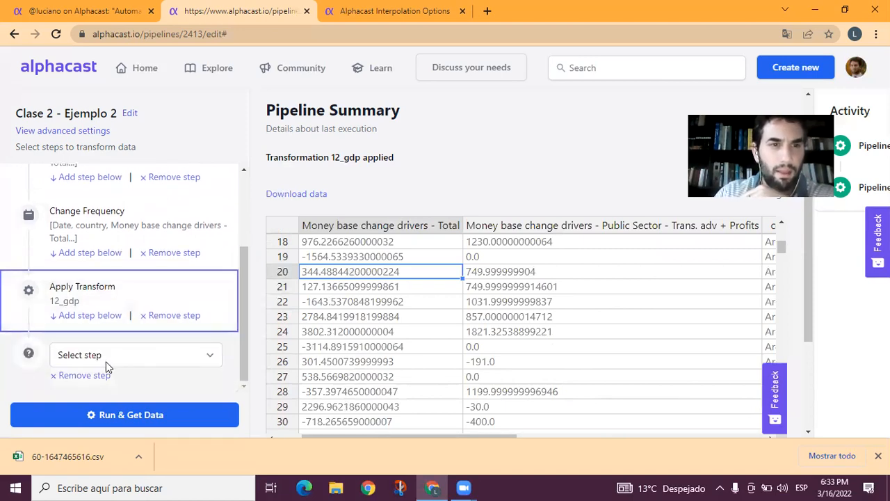
left_click(110, 357)
left_click(111, 309)
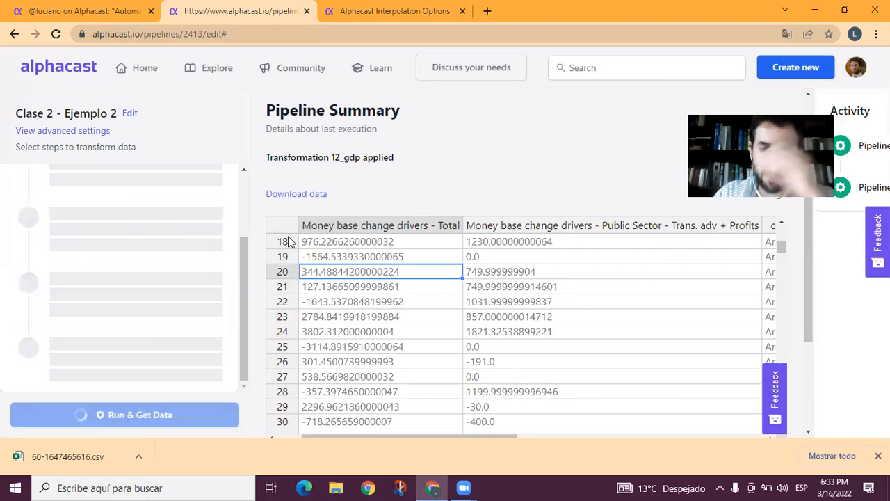
left_click(347, 162)
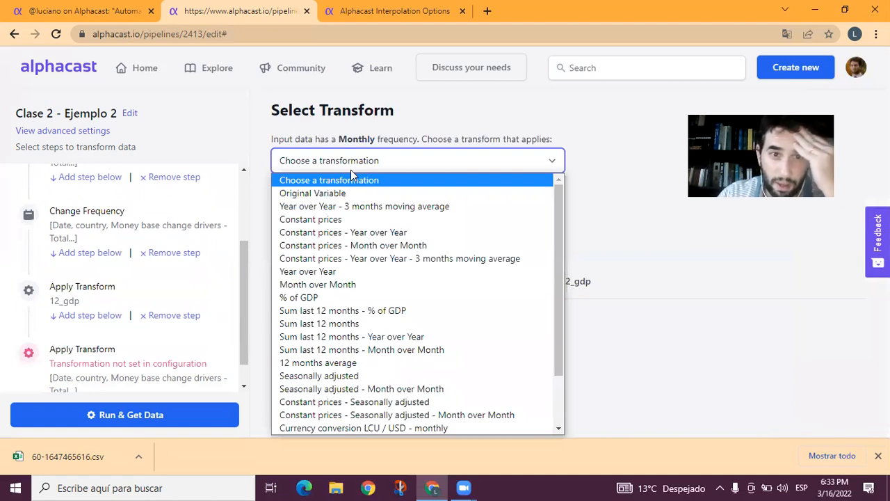
left_click(341, 220)
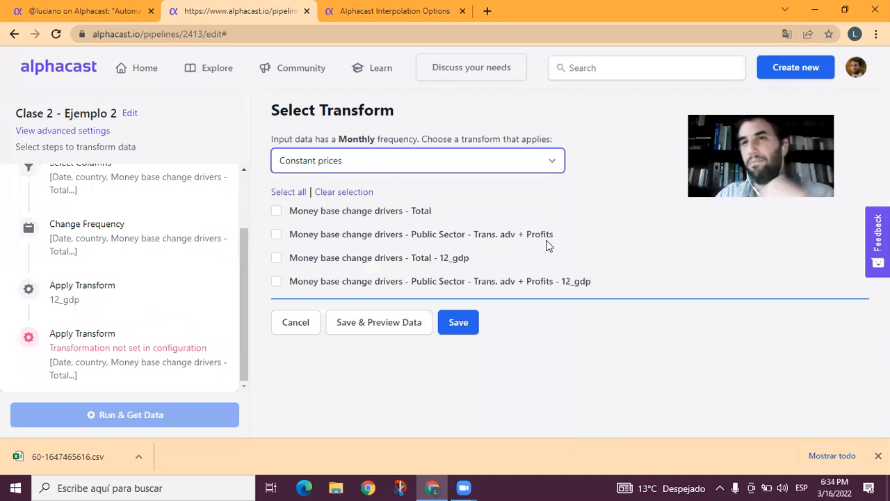
left_click(409, 214)
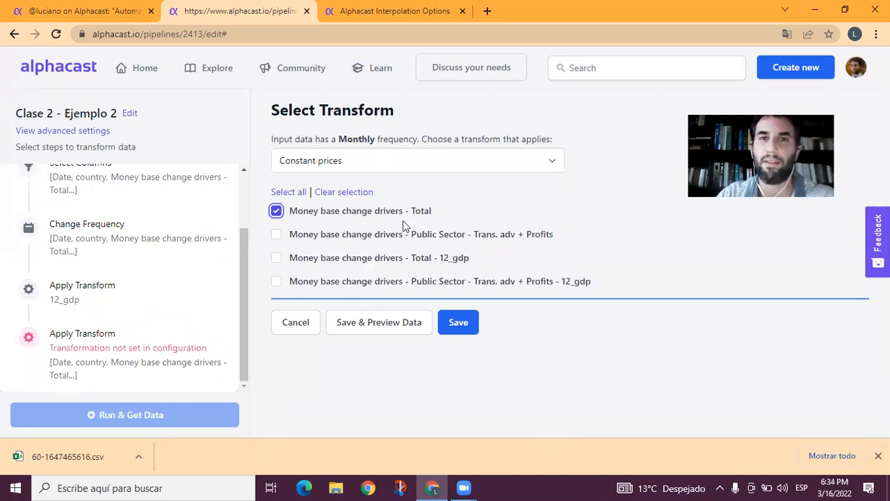
left_click(330, 234)
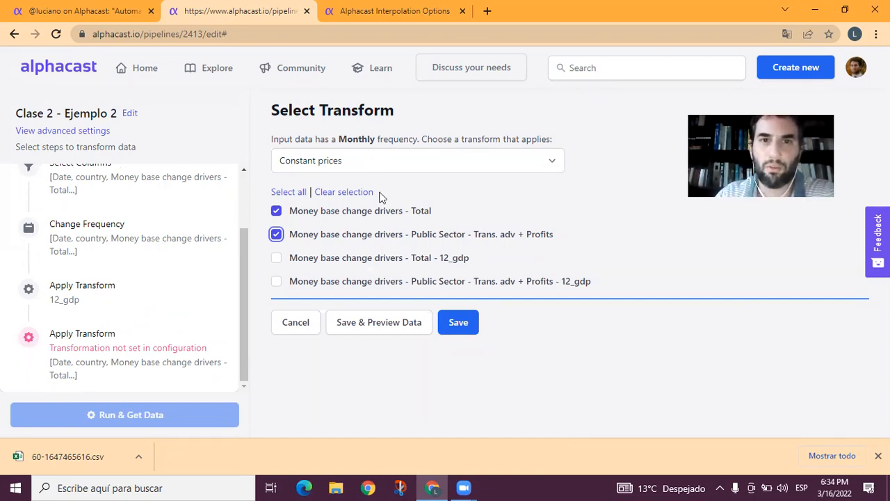
left_click(459, 327)
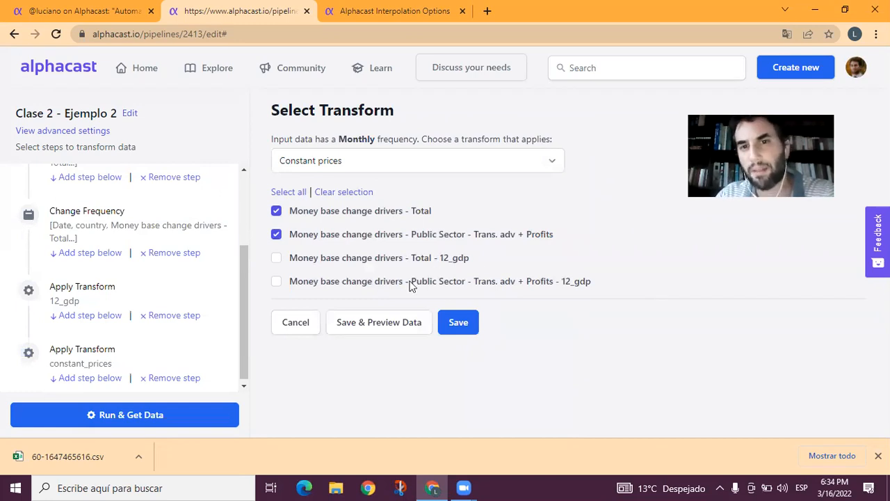
Add an Apply Transform step below constant_prices, applying Seasonally adjusted to the original Total and Public Sector money base columns, and save it.
scroll(197, 294, "down", 1)
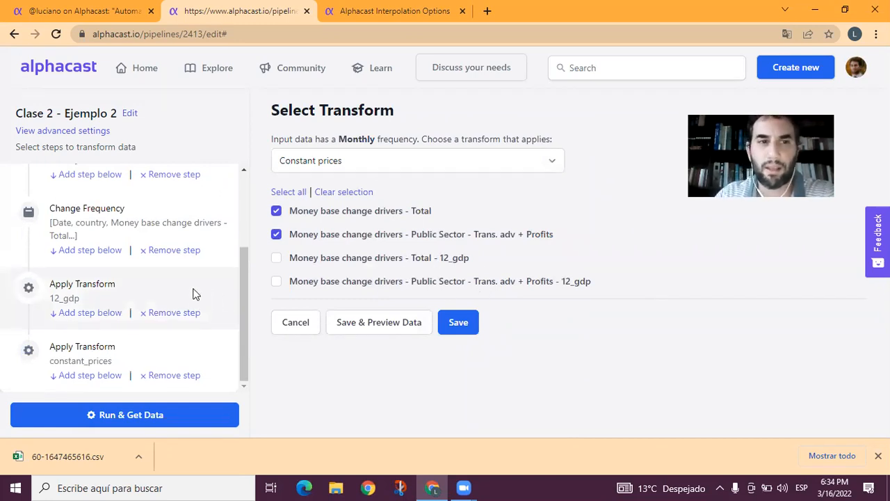
left_click(91, 375)
left_click(115, 361)
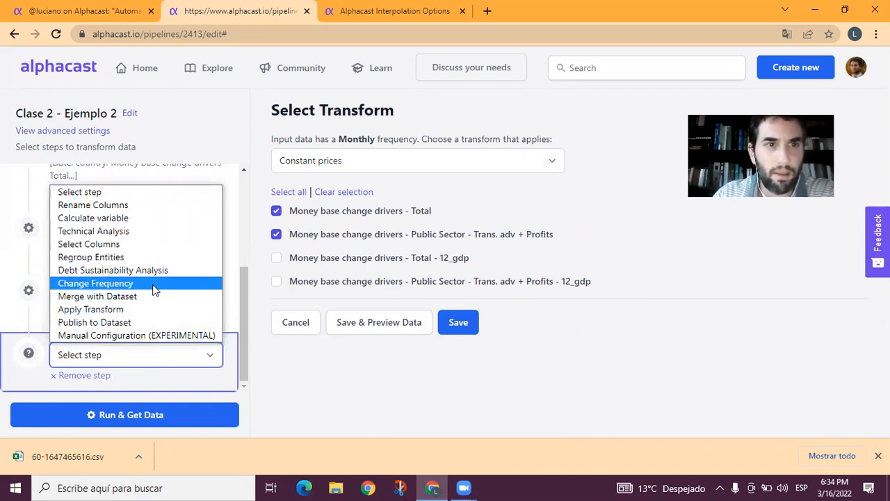
left_click(97, 309)
left_click(330, 161)
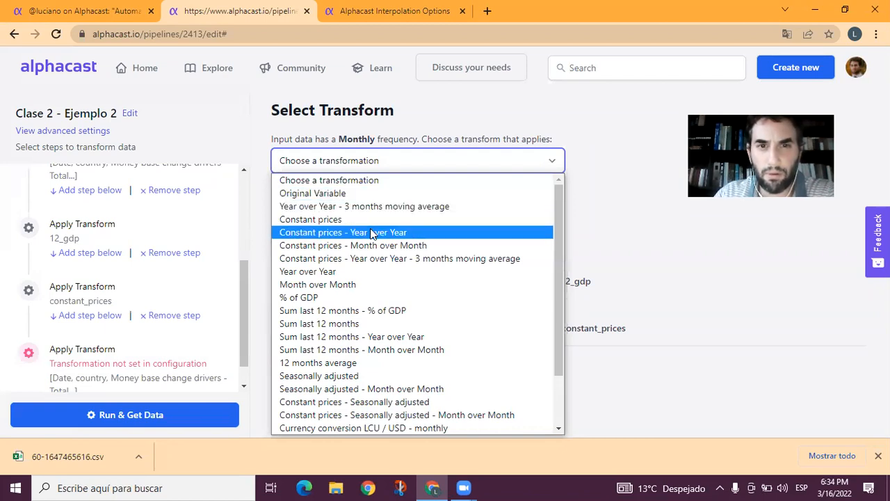
left_click(353, 379)
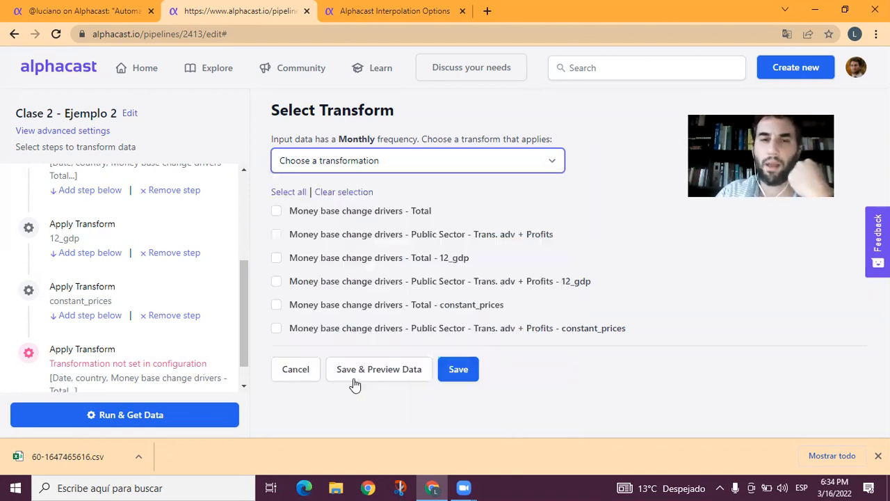
left_click(376, 211)
left_click(374, 235)
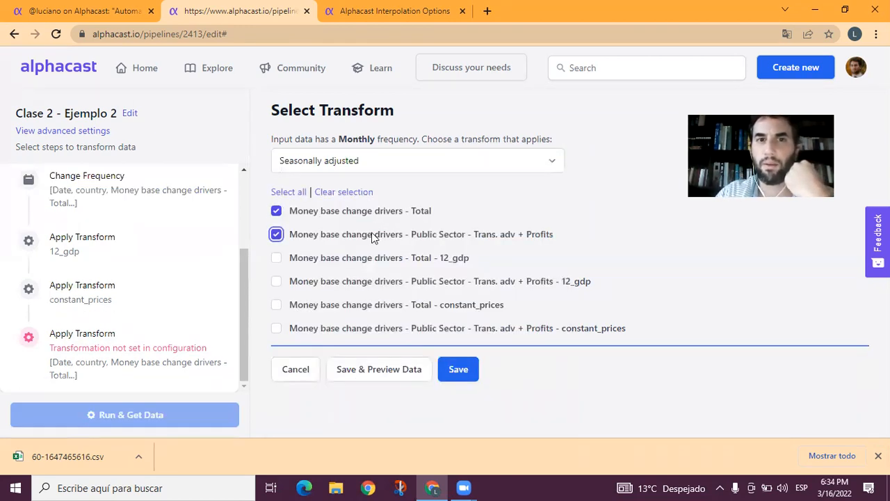
left_click(467, 370)
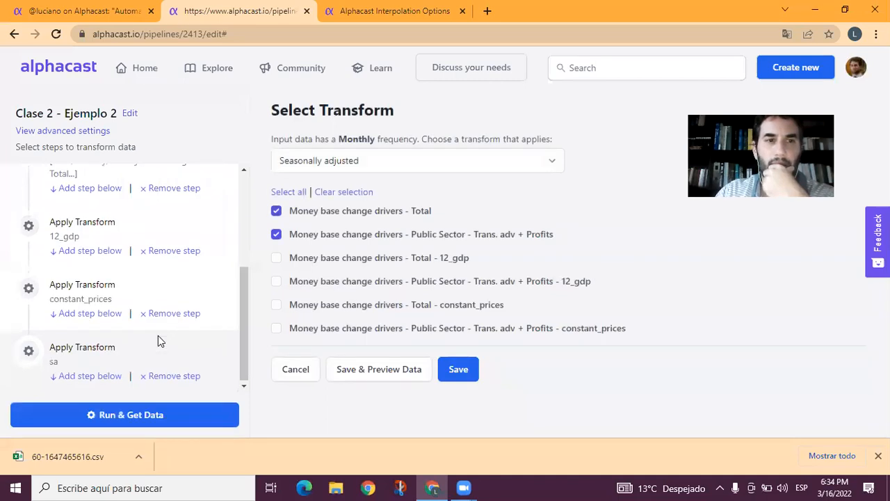
Add an Apply Transform step below sa, applying Currency conversion LCU / USD - monthly to the two original money base columns, and save it.
left_click(126, 355)
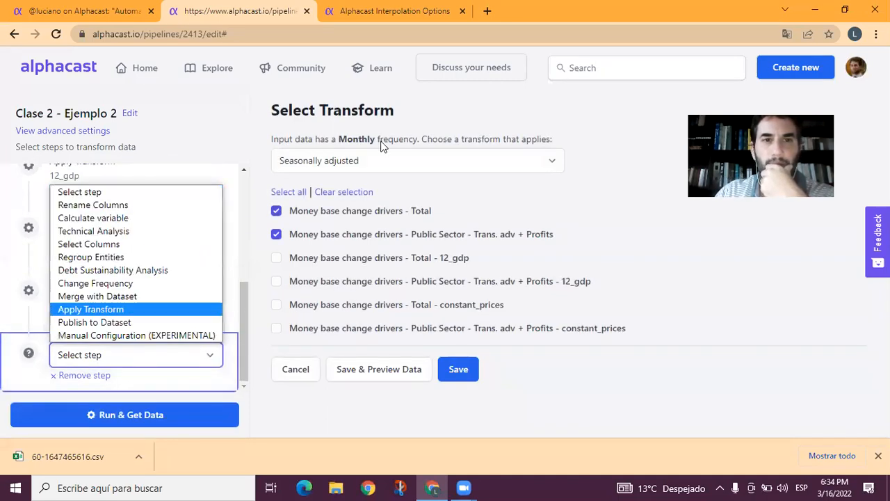
left_click(130, 309)
left_click(355, 165)
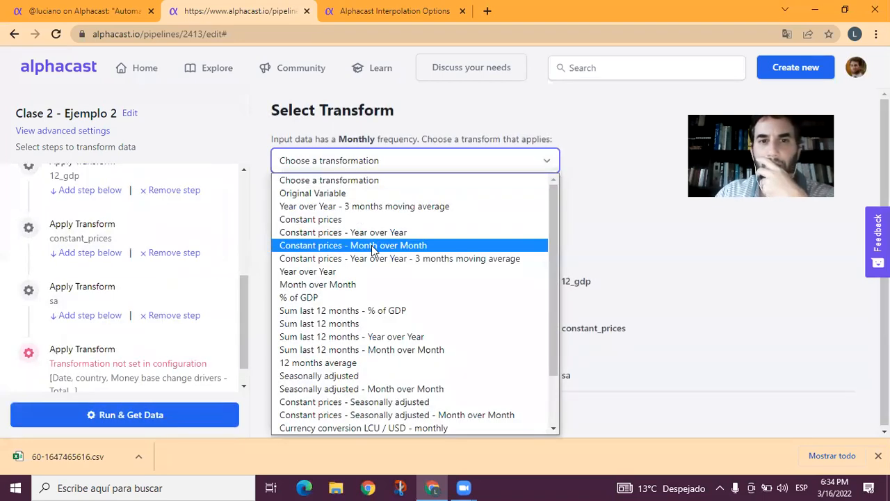
scroll(371, 245, "down", 1)
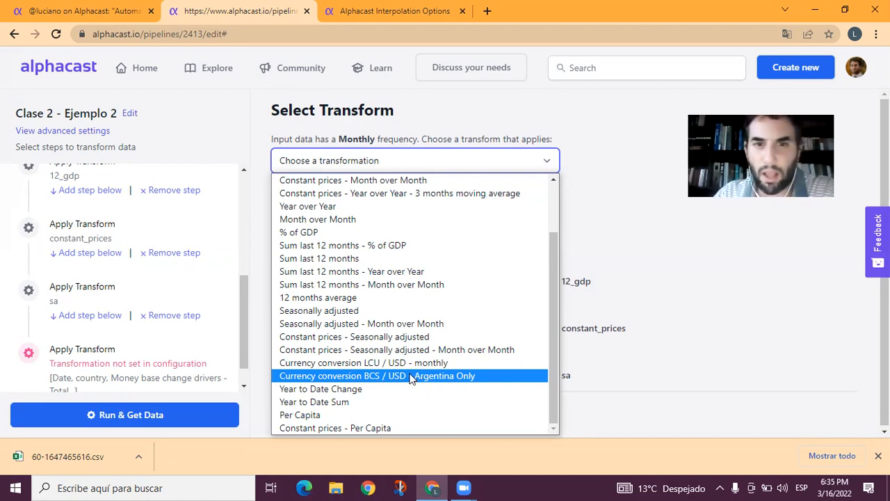
left_click(394, 364)
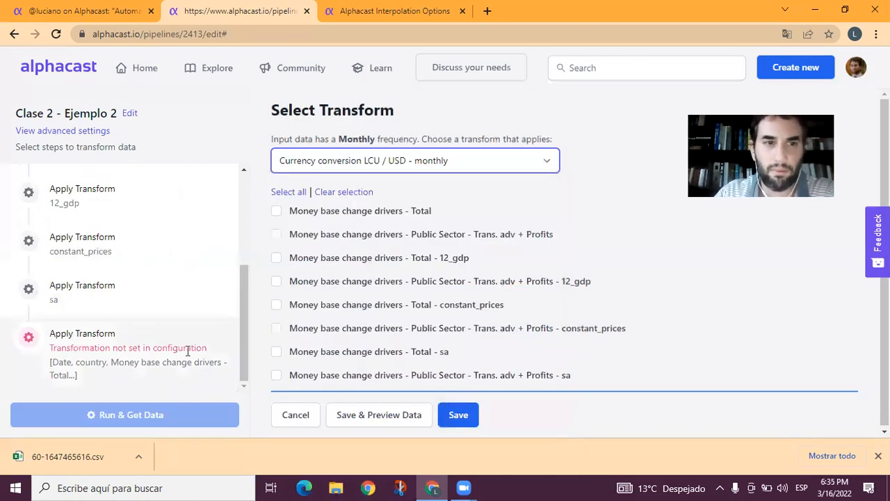
left_click(458, 414)
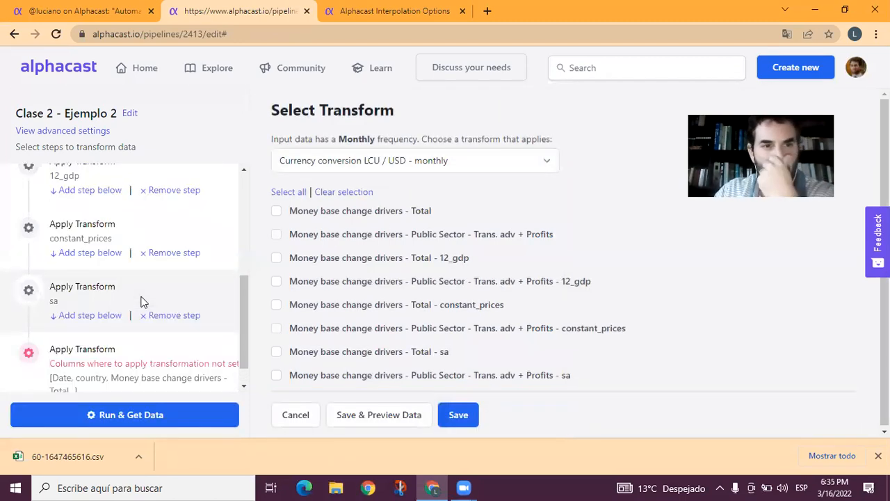
scroll(149, 312, "down", 1)
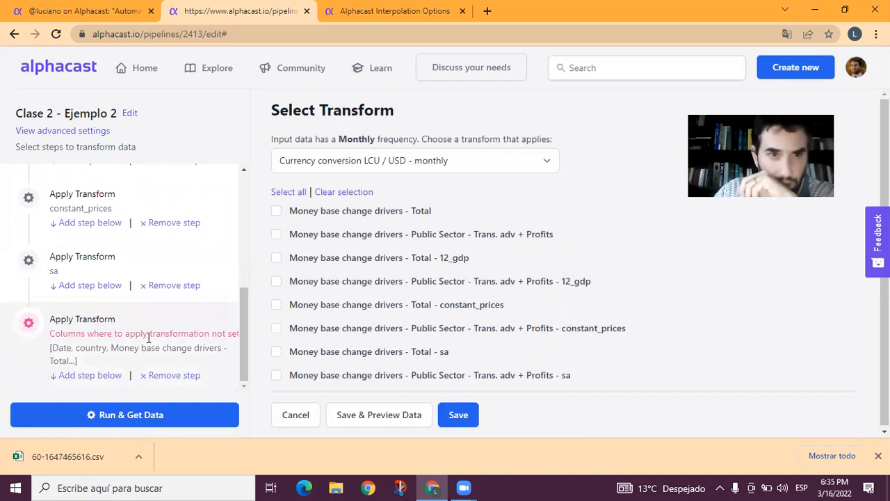
left_click(382, 210)
left_click(374, 235)
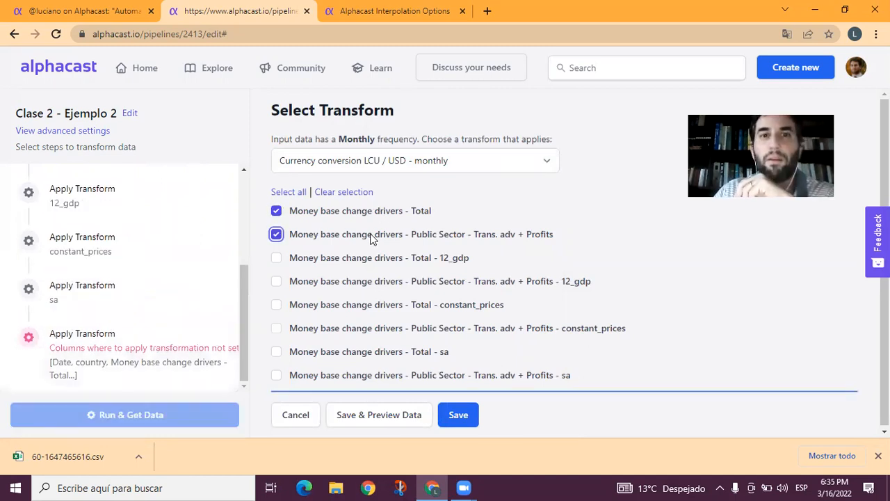
left_click(471, 424)
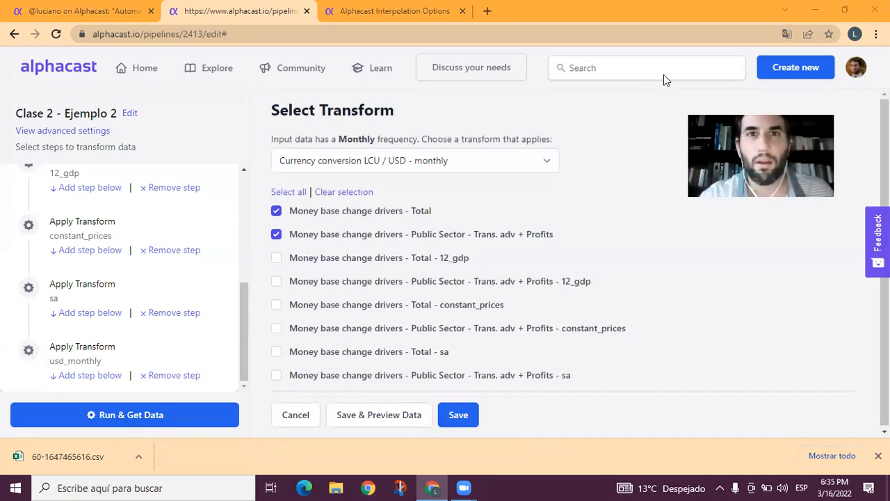
Open the Learning Center's pipelines article on the available steps and read its Apply Transform description.
key("ctrl+Tab")
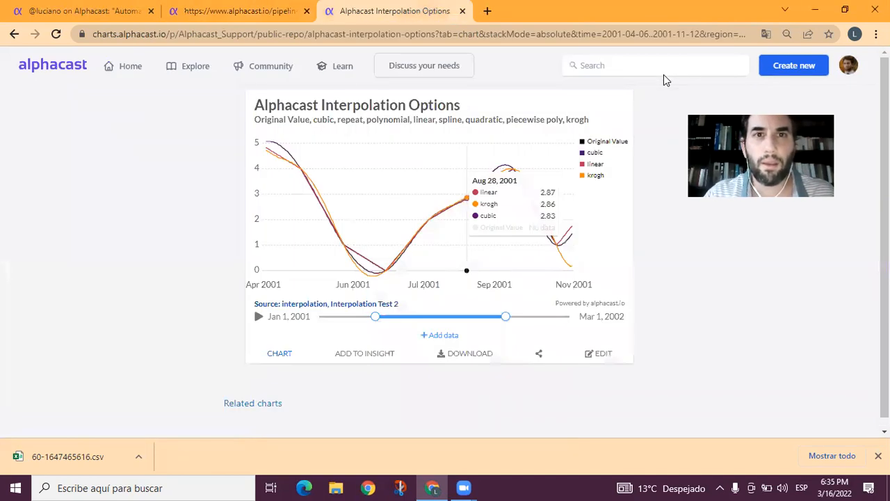
left_click(342, 70)
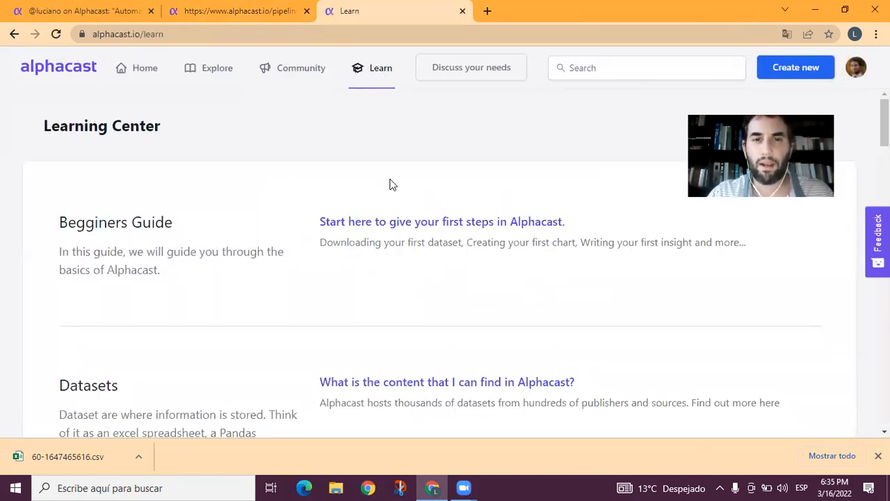
scroll(397, 189, "down", 10)
scroll(401, 193, "down", 1)
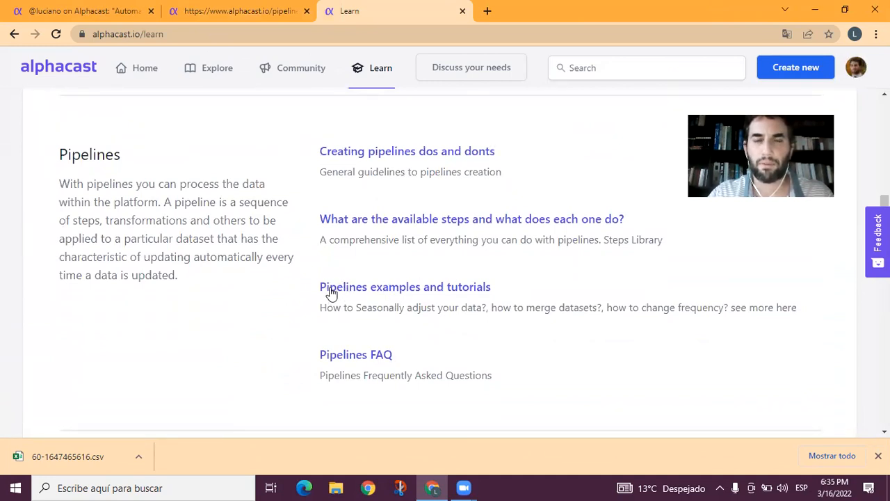
left_click(433, 220)
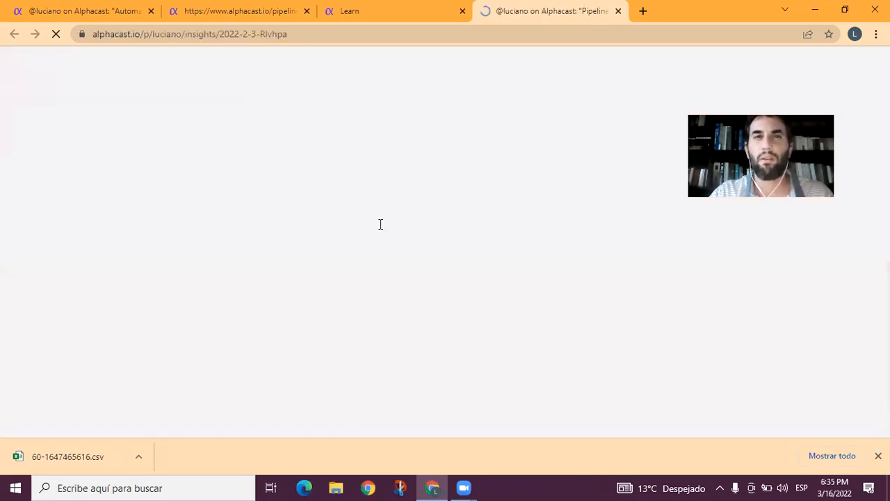
scroll(299, 232, "down", 4)
scroll(300, 232, "down", 15)
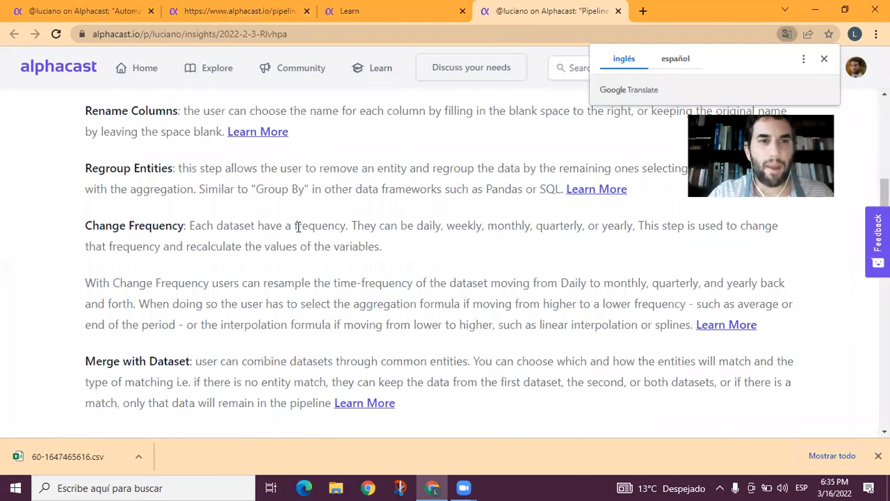
scroll(298, 227, "up", 1)
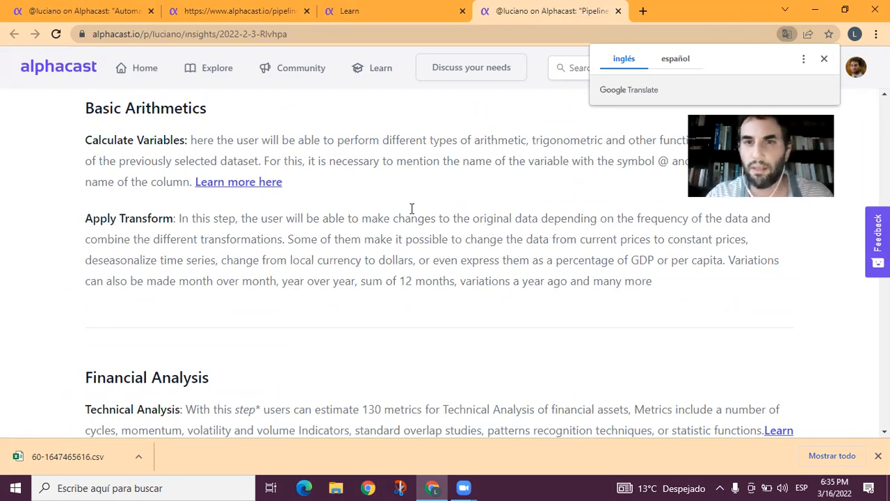
Read the article's Apply Transform paragraph and compare it with the descriptions of the other pipeline steps around it.
left_click_drag(86, 218, 404, 303)
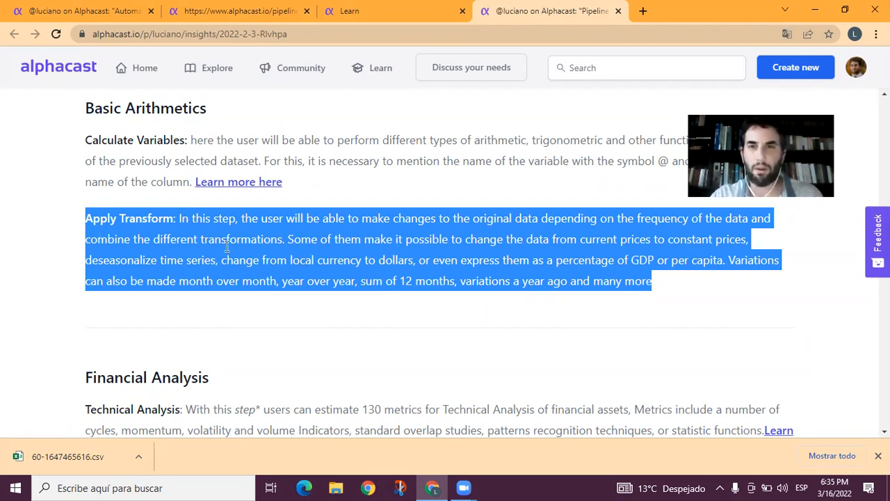
scroll(160, 199, "up", 1)
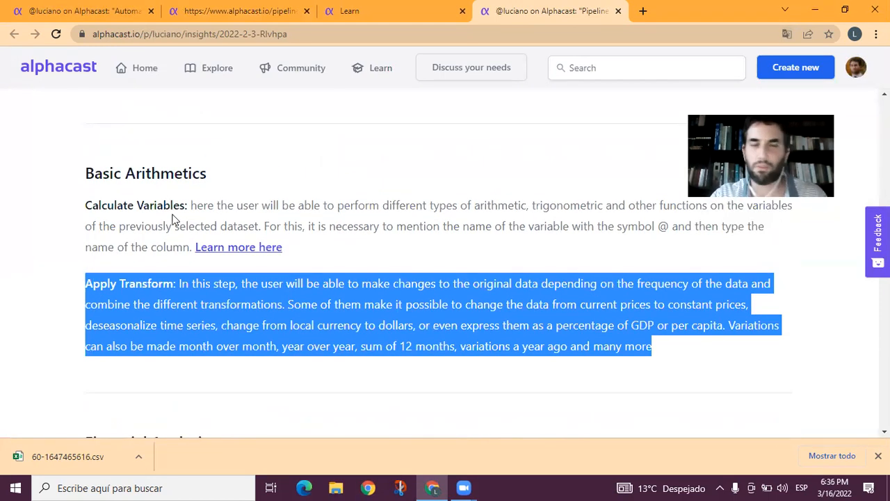
scroll(180, 221, "up", 3)
scroll(259, 202, "up", 3)
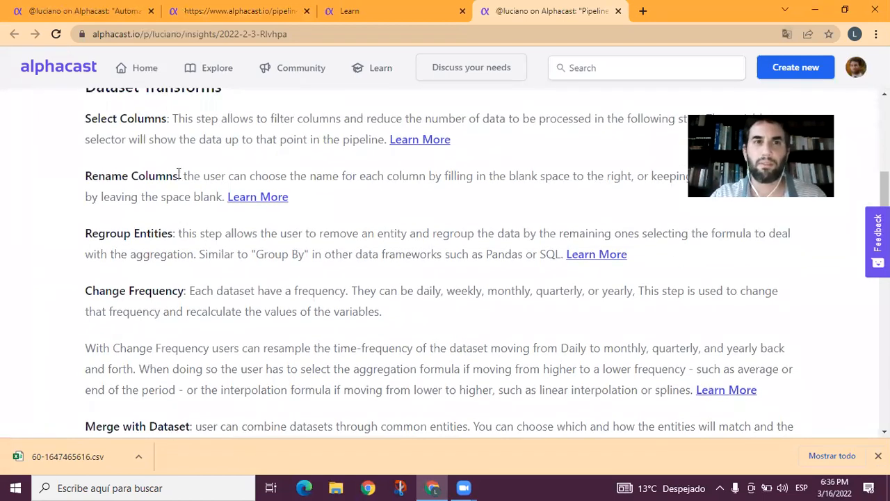
scroll(167, 181, "down", 8)
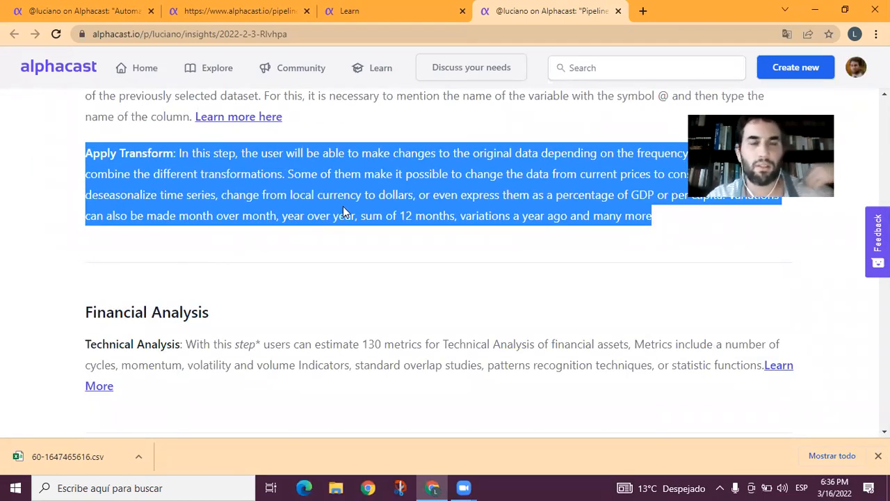
scroll(186, 262, "down", 1)
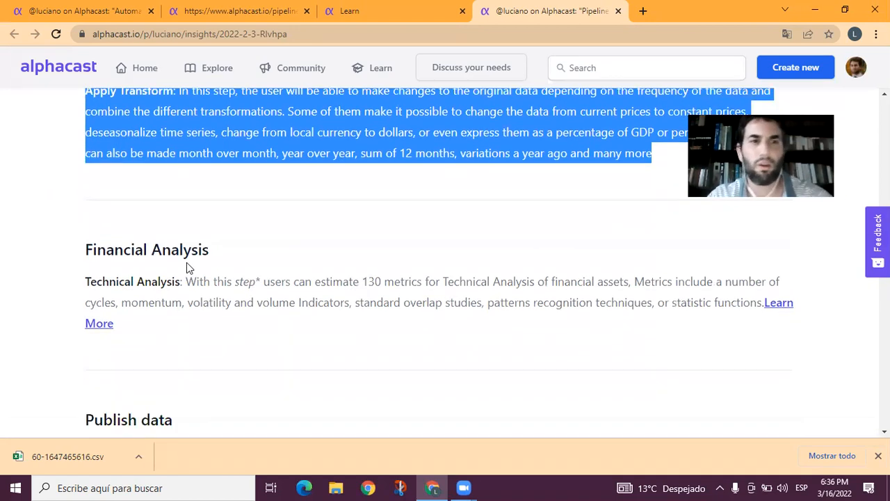
scroll(208, 299, "down", 3)
scroll(174, 278, "up", 6)
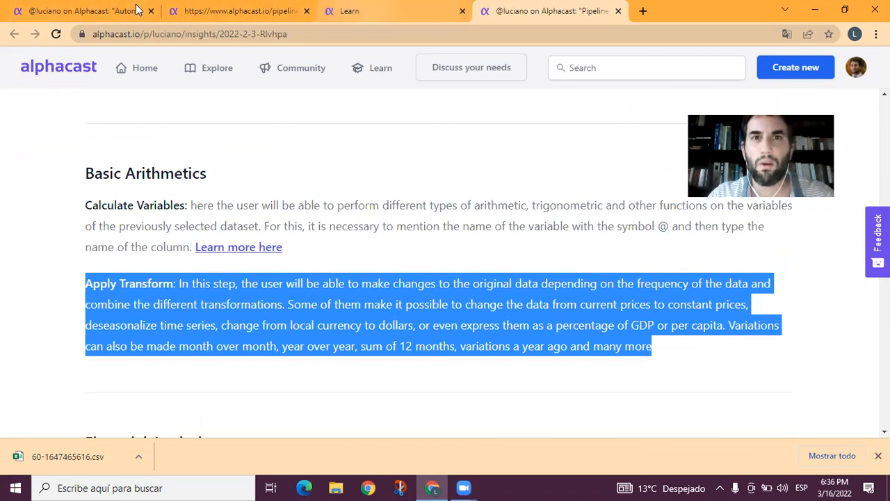
Return to the Clase 2 - Ejemplo 2 pipeline, open its sa step and review the transforms available for monthly data.
key("ctrl+shift+Tab")
key("ctrl+shift+Tab")
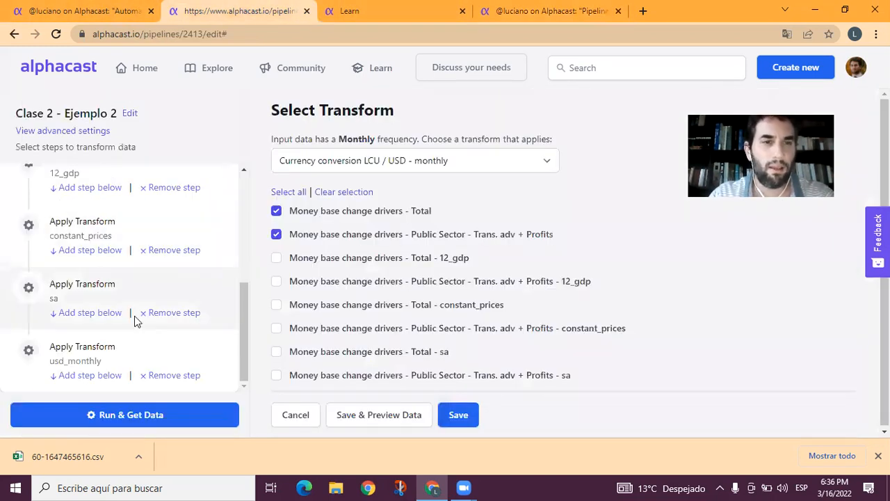
left_click(141, 298)
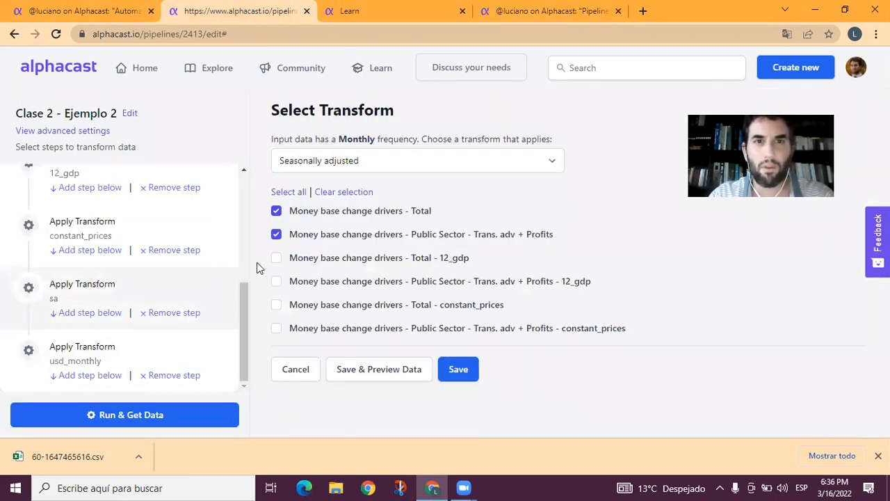
left_click(377, 163)
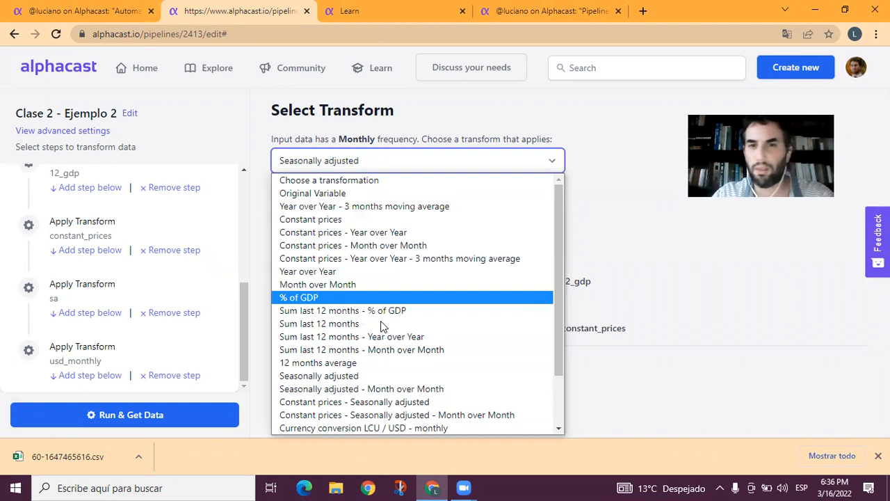
scroll(403, 312, "down", 2)
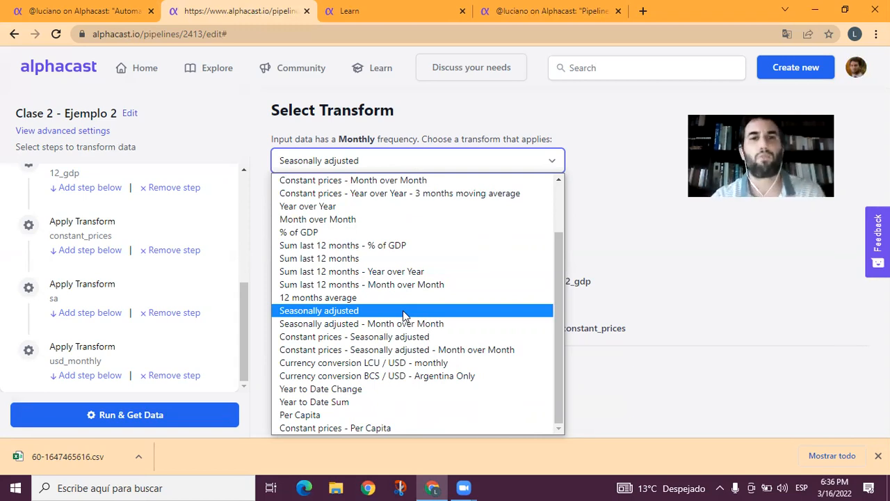
left_click(412, 142)
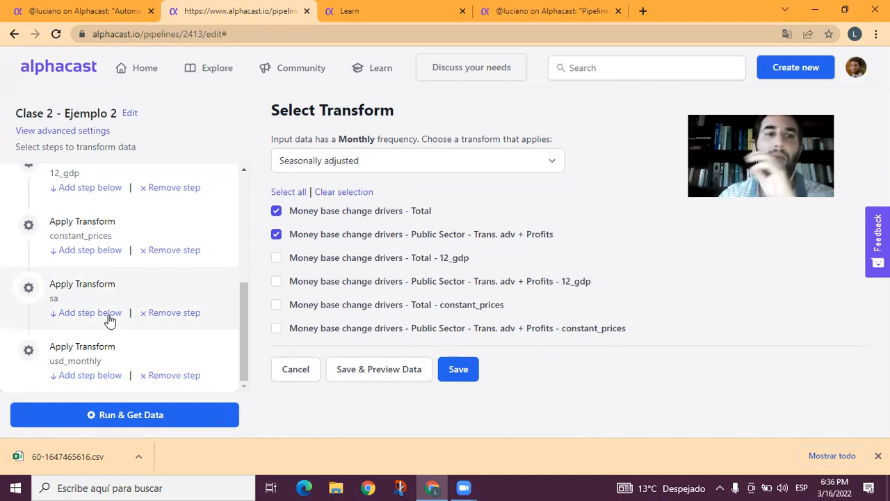
Add a Publish to Dataset step below usd_monthly, targeting the Home repository with dataset name "Example 2 - Clase 2", and save it.
left_click(101, 375)
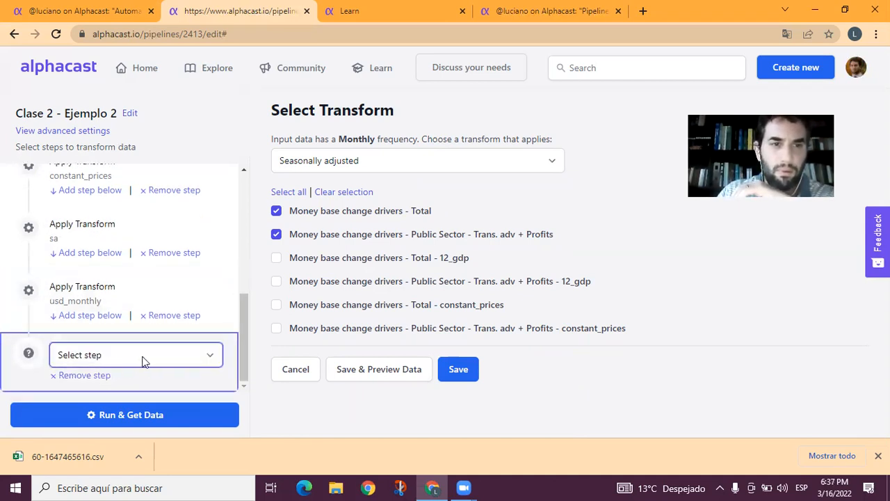
left_click(161, 346)
left_click(136, 322)
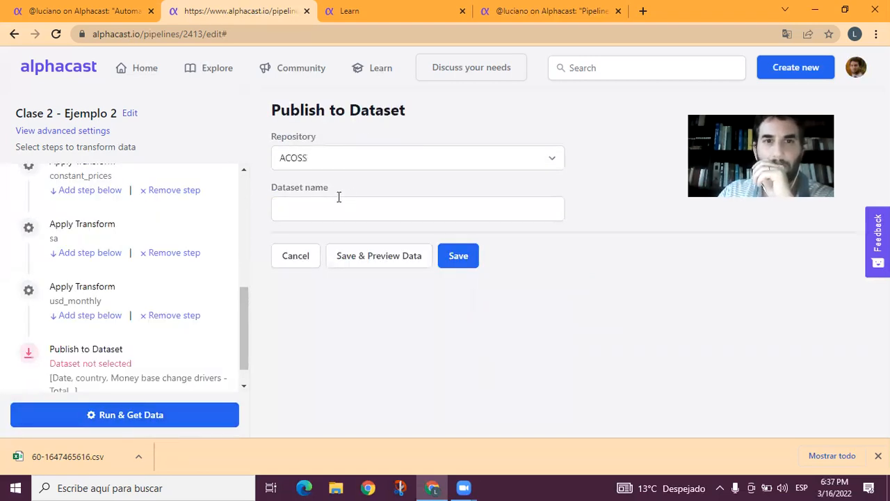
left_click(356, 159)
key("h")
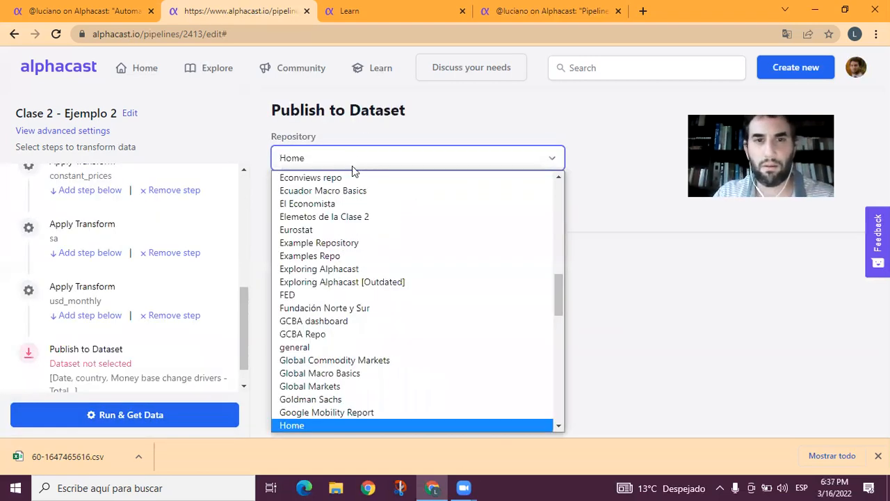
left_click(322, 421)
left_click(345, 208)
type("Example 2 - Clase 2")
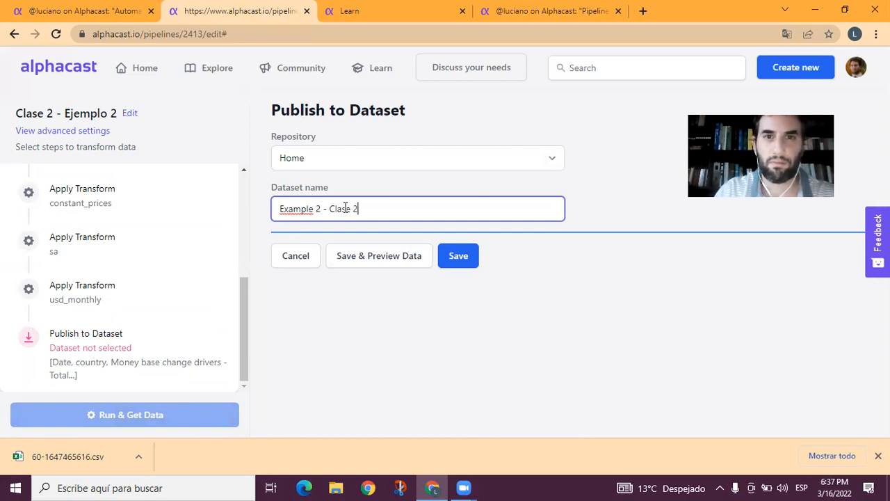
left_click(458, 256)
Run the pipeline and open the Example 2 - Clase 2 dataset linked from its publish step.
left_click(184, 407)
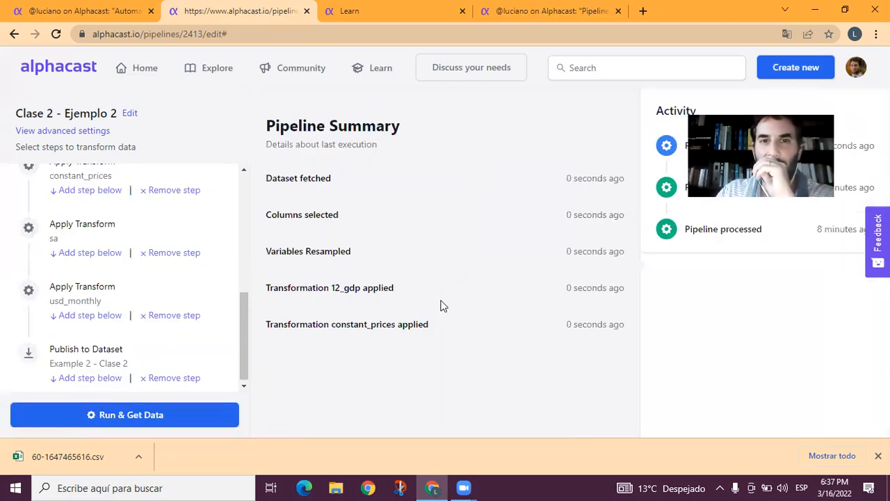
left_click(186, 360)
left_click(461, 139)
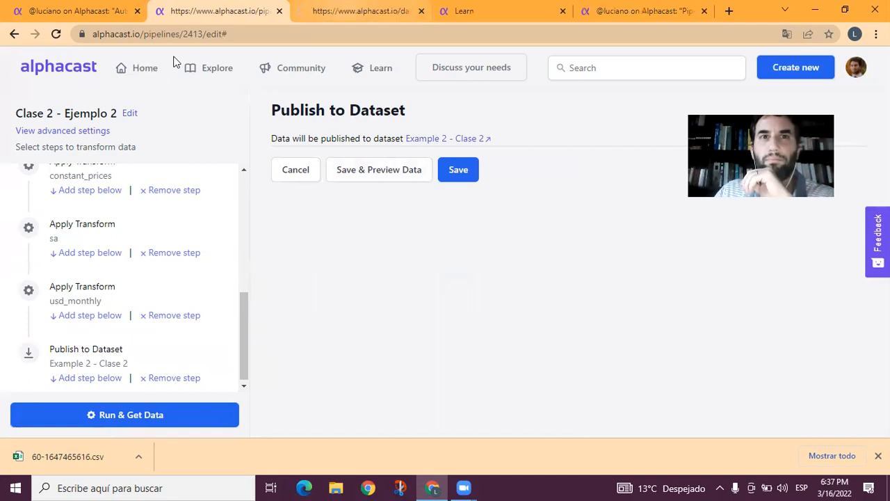
left_click(341, 11)
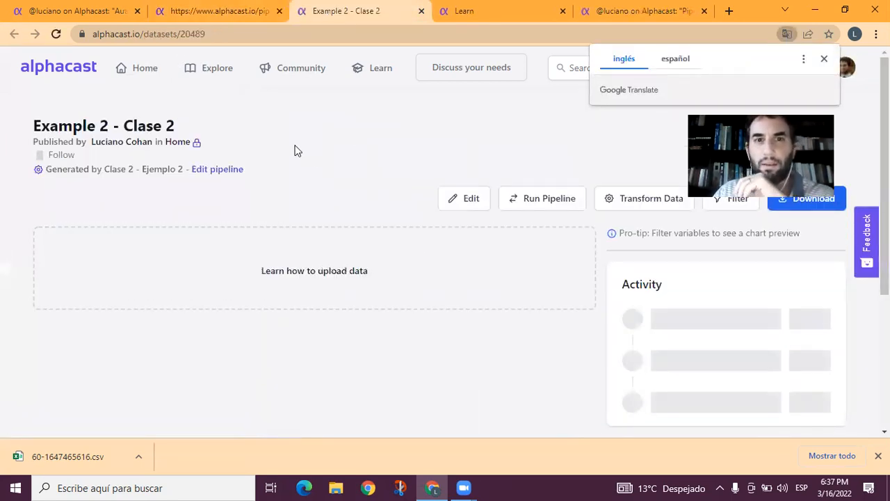
Run the pipeline again and reload the Example 2 - Clase 2 dataset page to check its published data.
left_click(252, 11)
left_click(131, 417)
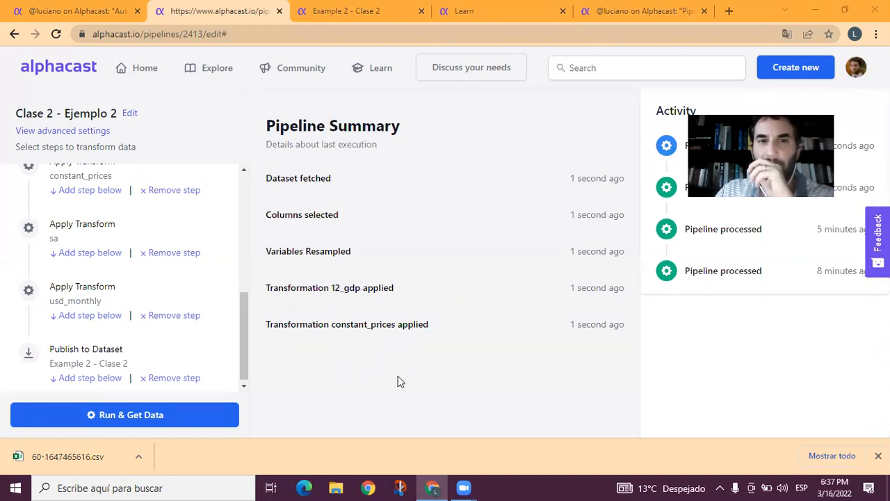
scroll(388, 349, "down", 1)
key("ctrl+Tab")
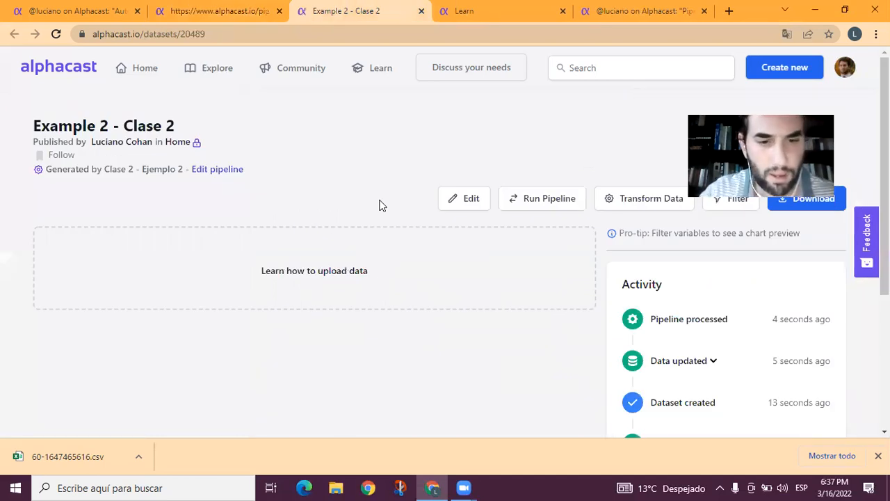
key("F5")
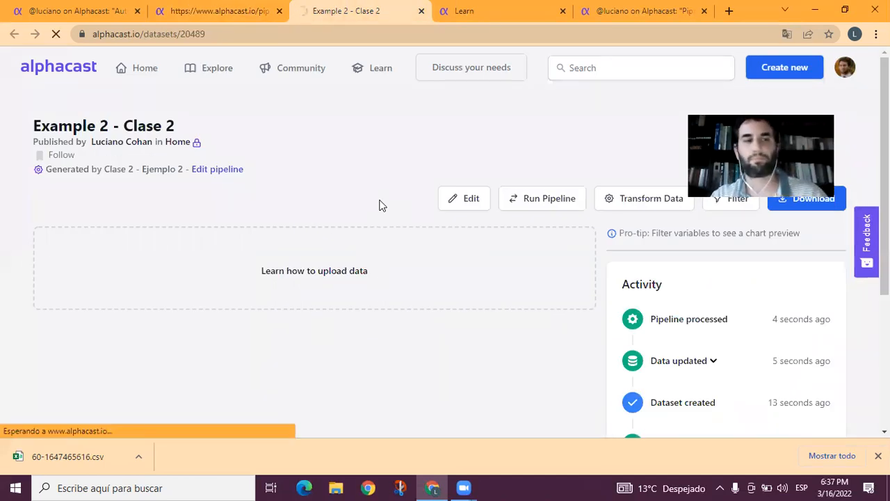
scroll(476, 204, "down", 3)
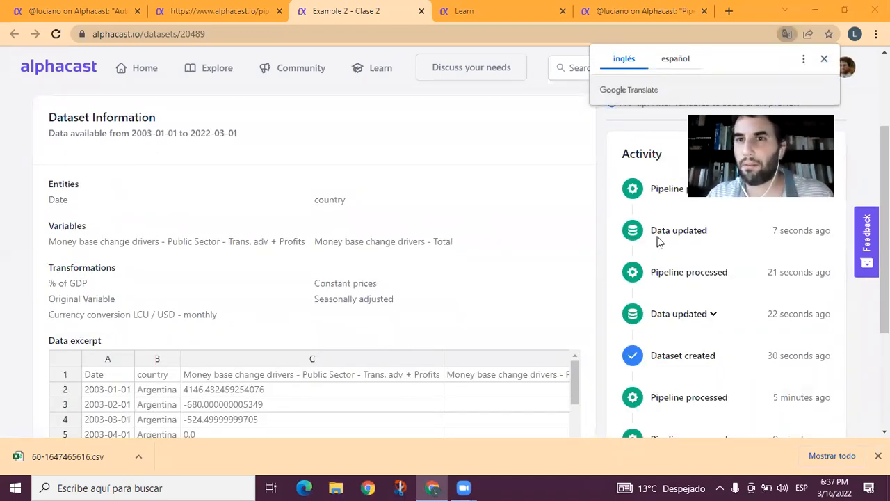
Filter the dataset to both money base change variables, with Seasonally adjusted as the only transformation.
scroll(659, 241, "up", 2)
left_click(668, 198)
scroll(513, 288, "down", 3)
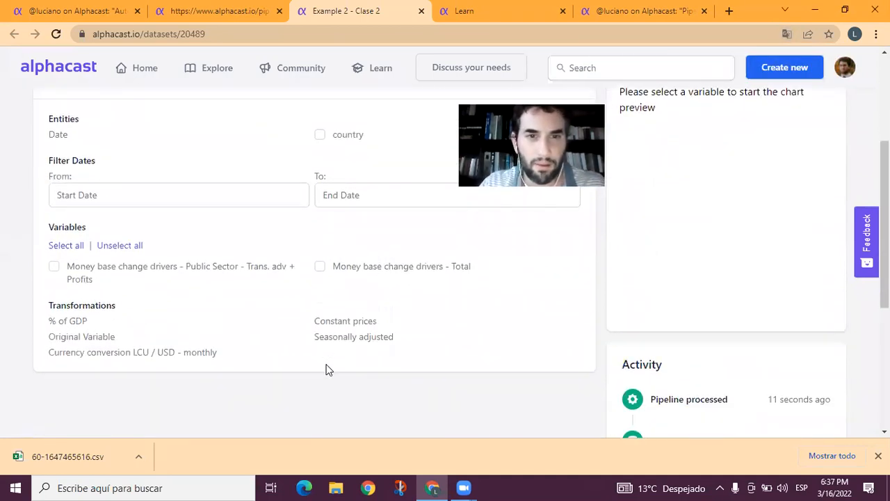
left_click(54, 267)
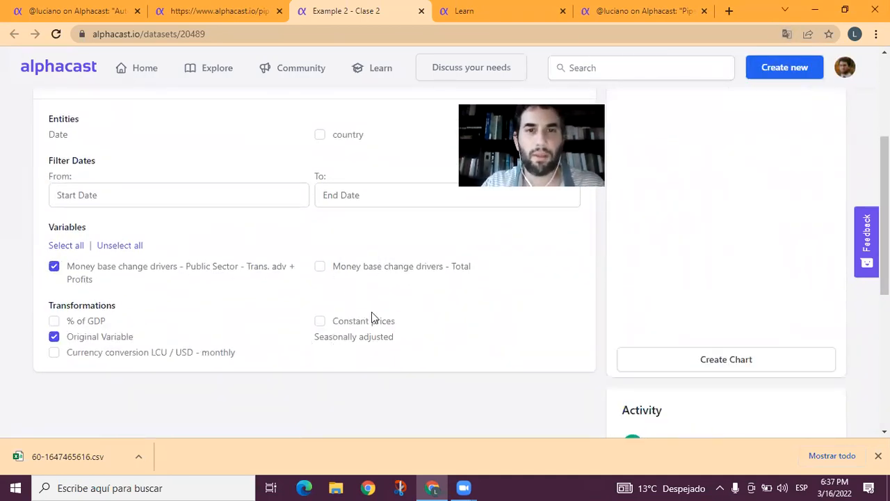
left_click(321, 267)
left_click(54, 337)
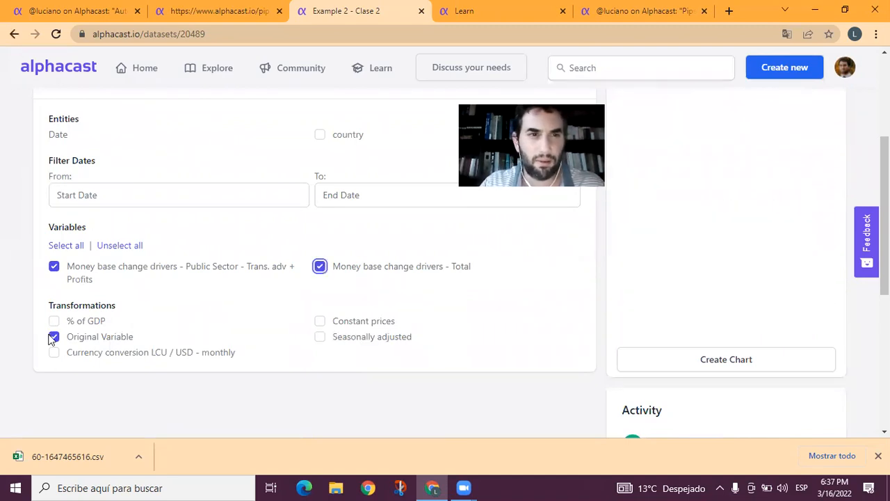
left_click(321, 336)
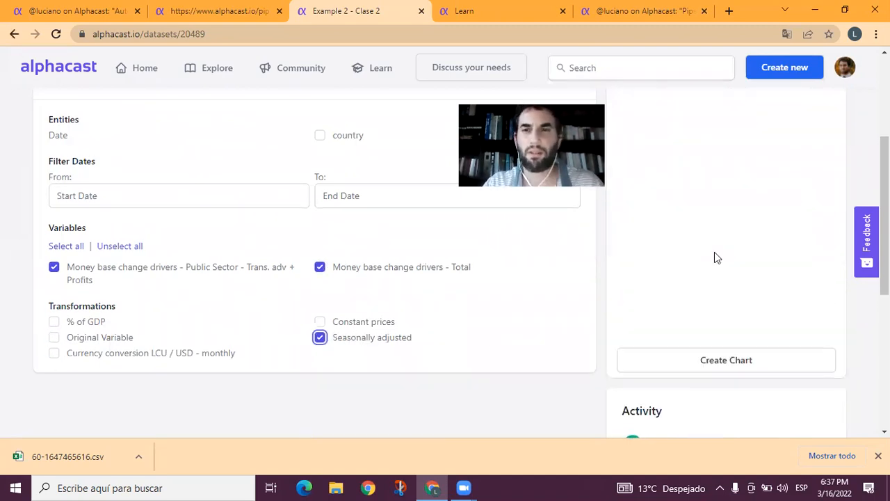
Examine the seasonally adjusted chart preview with its time range starting at Jul 1, 2012.
scroll(723, 260, "up", 2)
scroll(772, 327, "down", 1)
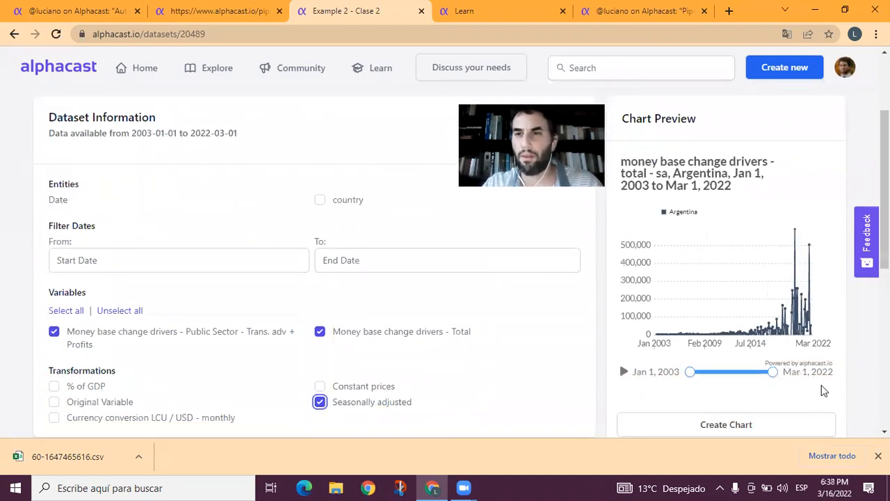
left_click_drag(690, 377, 731, 373)
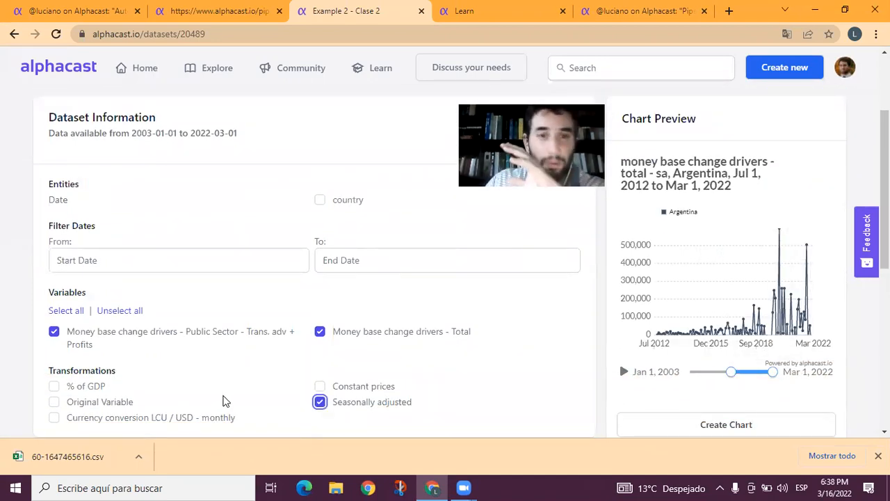
Replace the Seasonally adjusted transformation with % of GDP and create a chart from the filtered variables.
left_click(319, 402)
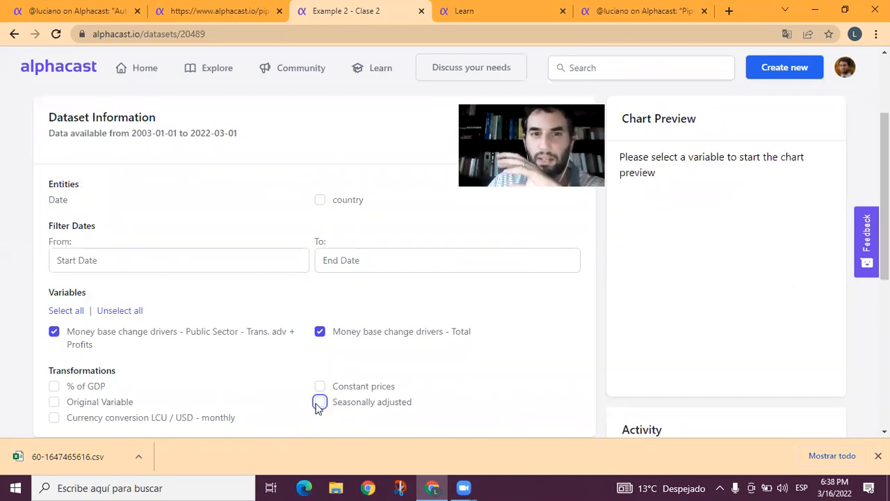
left_click(54, 387)
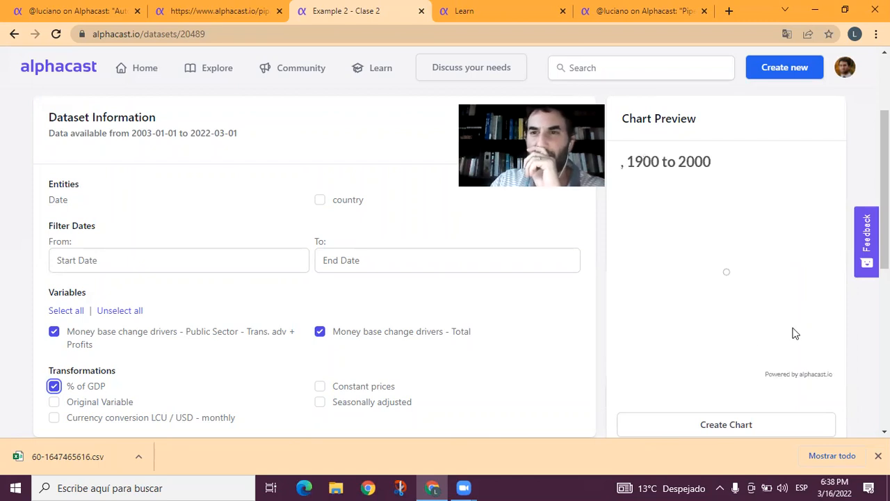
left_click(734, 427)
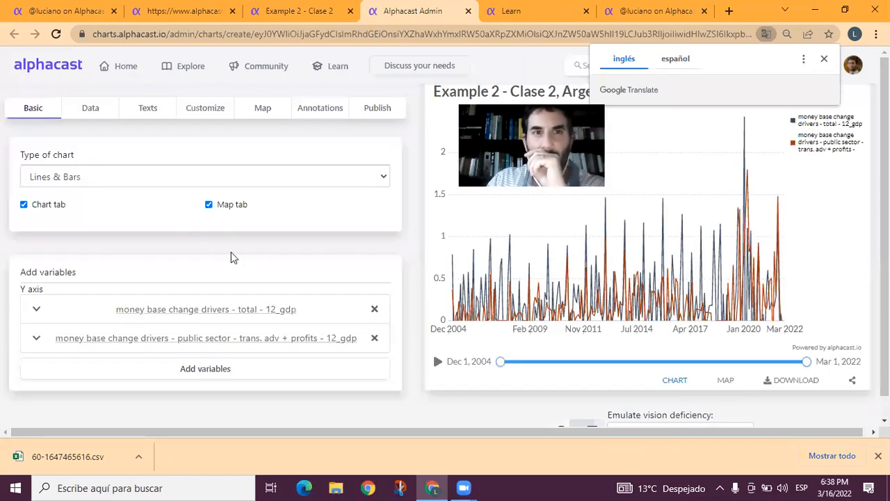
Clear the minimum value of the chart's left Y axis.
left_click(142, 192)
key("BackSpace")
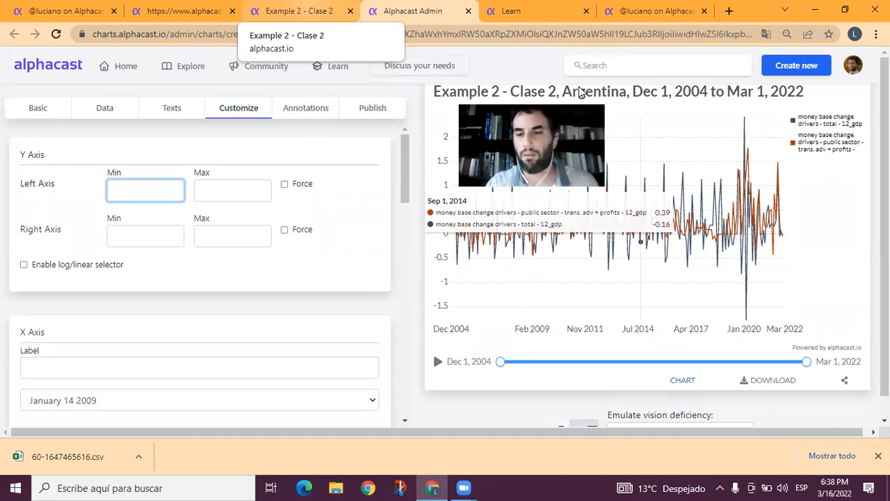
Change the pipeline's % of GDP transform to Sum last 12 months - % of GDP for both money base variables and save it.
left_click(300, 11)
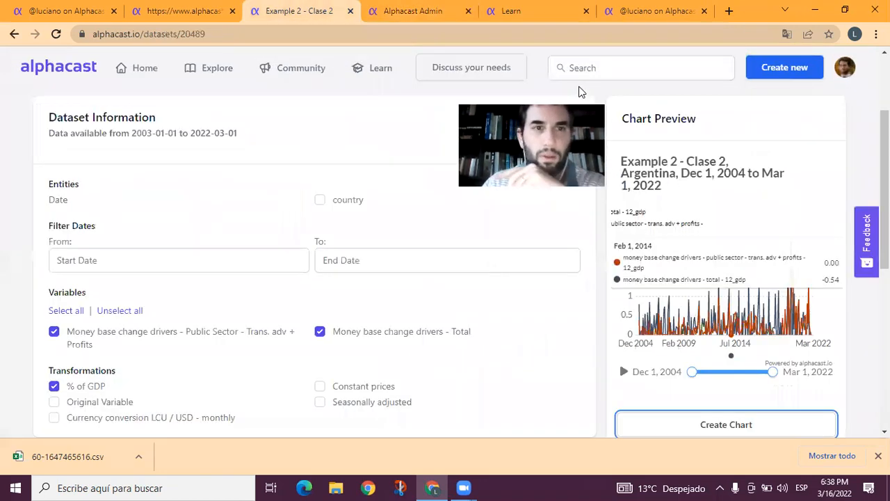
left_click(171, 14)
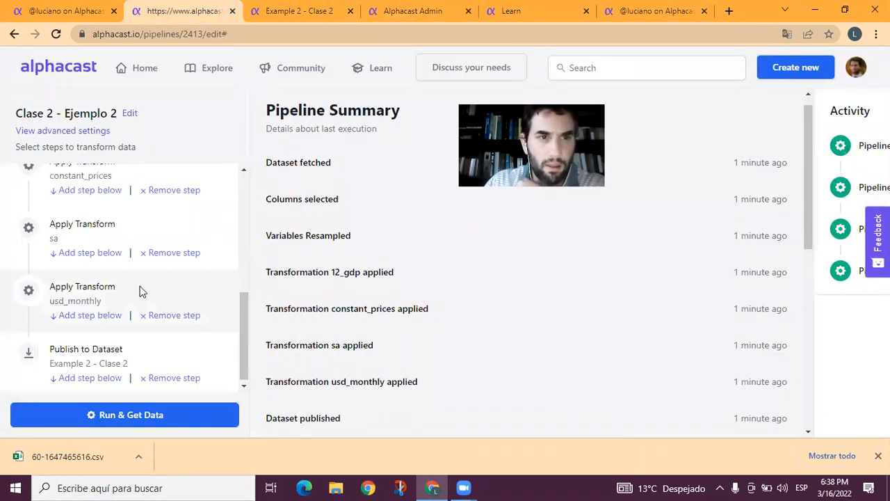
scroll(139, 278, "up", 4)
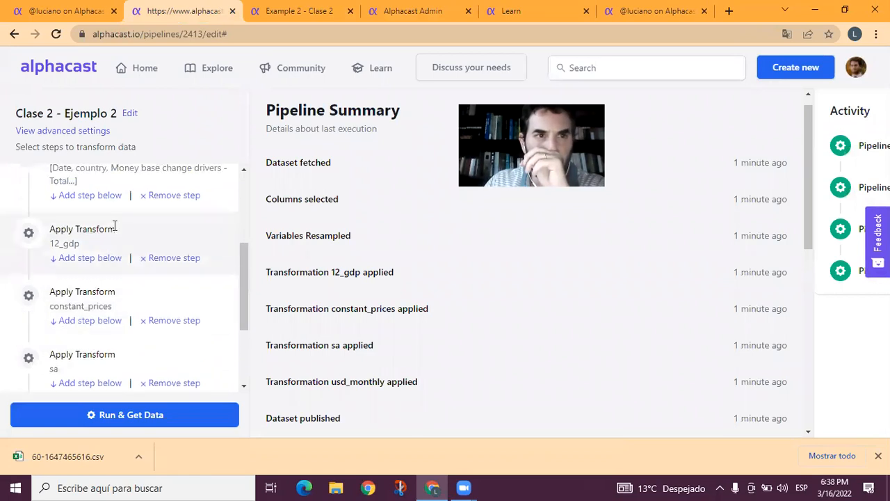
left_click(118, 240)
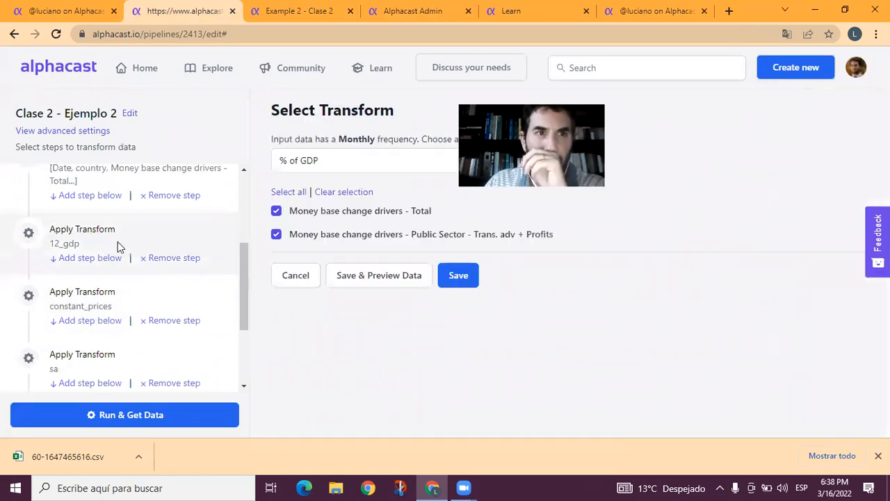
left_click(430, 166)
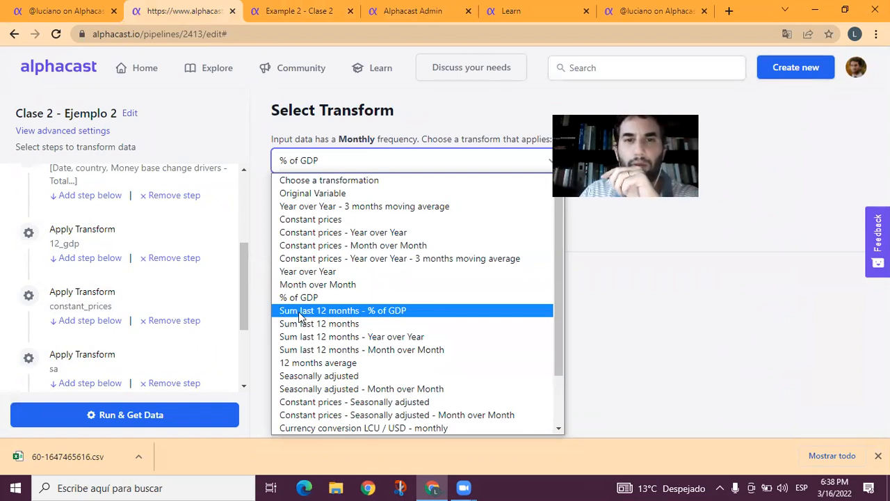
left_click(389, 314)
left_click(454, 284)
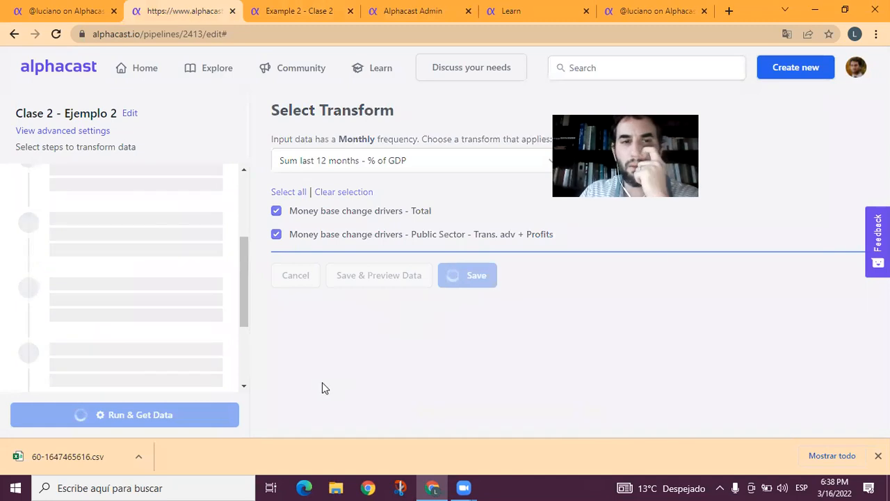
Run the Clase 2 - Ejemplo 2 pipeline and check its execution summary.
left_click(161, 410)
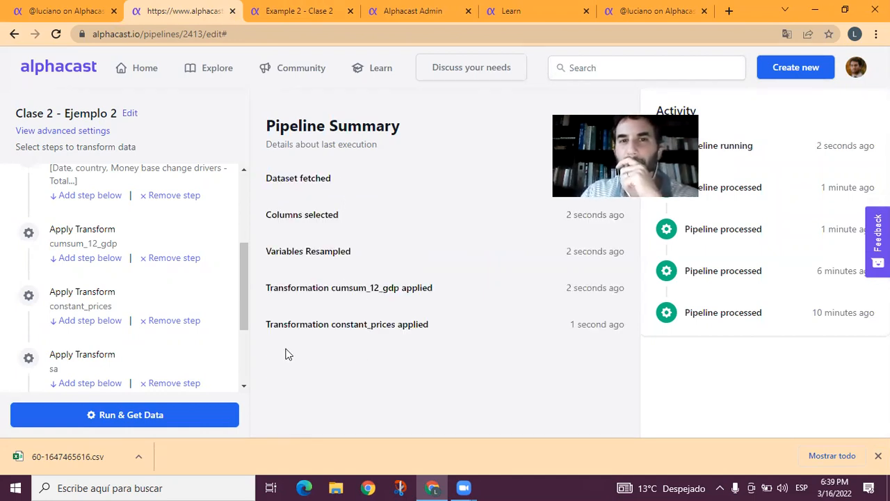
scroll(373, 352, "down", 2)
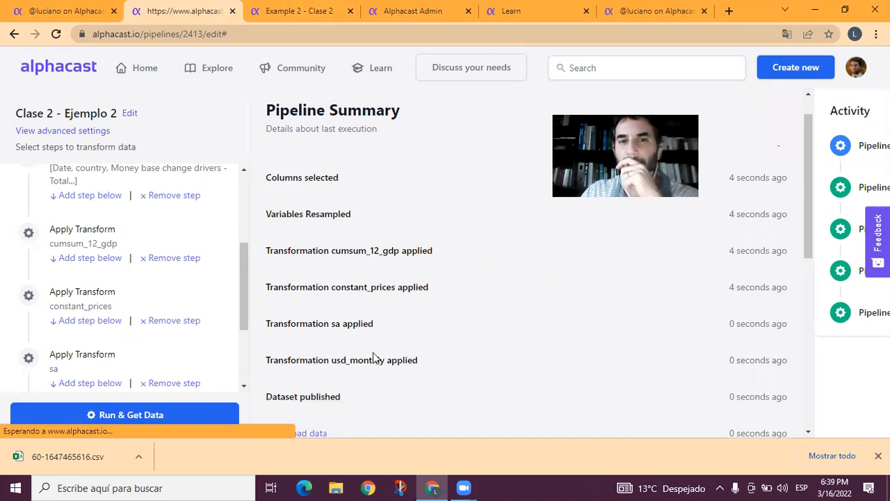
scroll(419, 316, "down", 3)
Reload the Example 2 - Clase 2 dataset page and review its list of transformations.
left_click(300, 11)
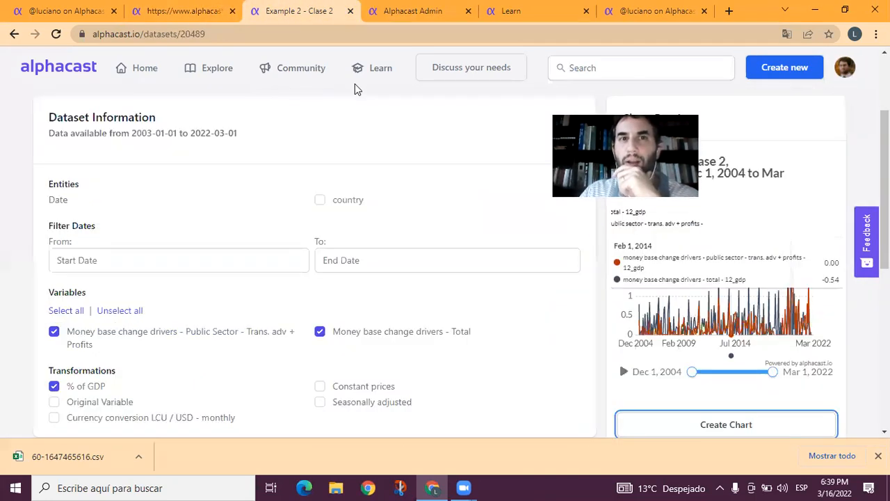
key("F5")
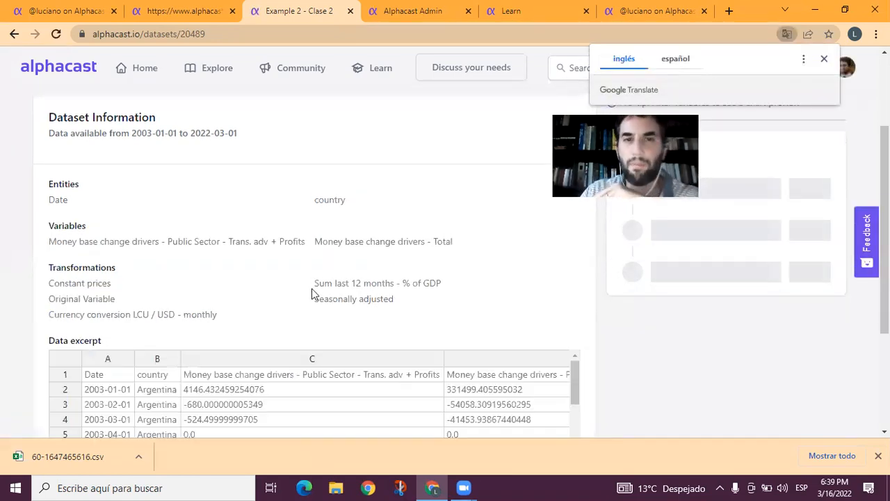
left_click_drag(312, 288, 455, 282)
left_click(455, 282)
left_click_drag(258, 322, 80, 295)
left_click(80, 296)
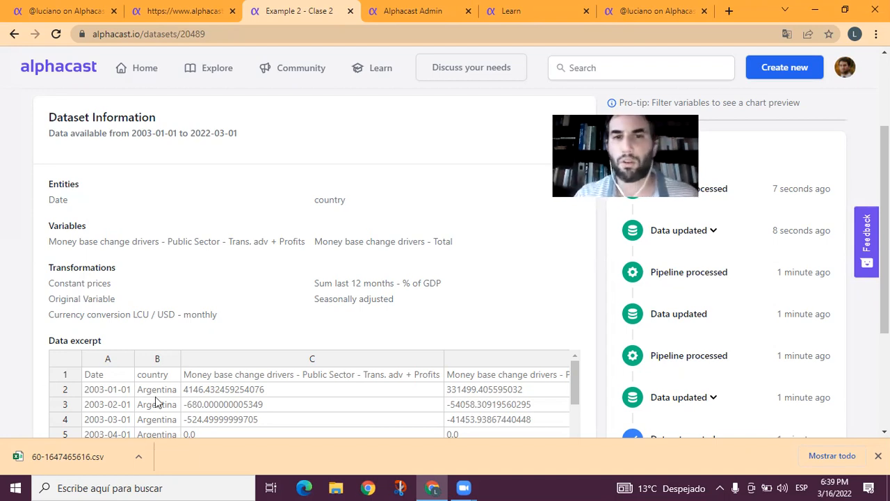
Review the pipeline's steps and the transformations available for its Sum last 12 months - % of GDP step.
left_click(185, 15)
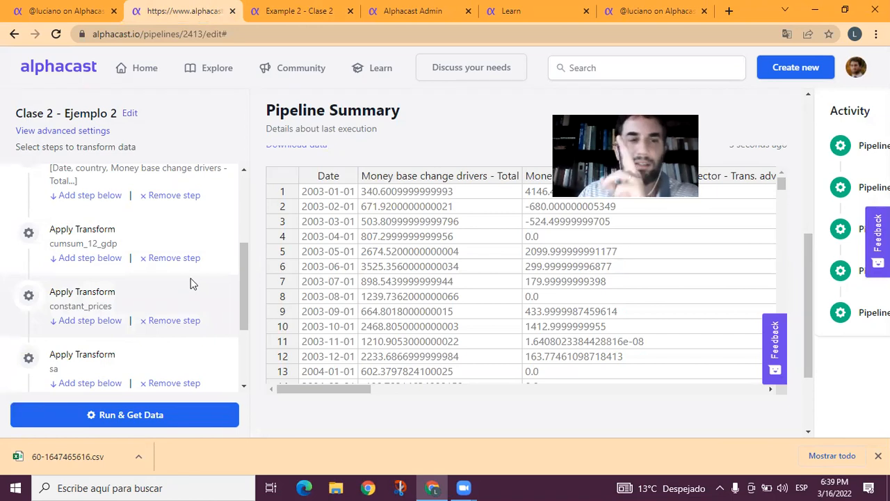
scroll(190, 281, "up", 5)
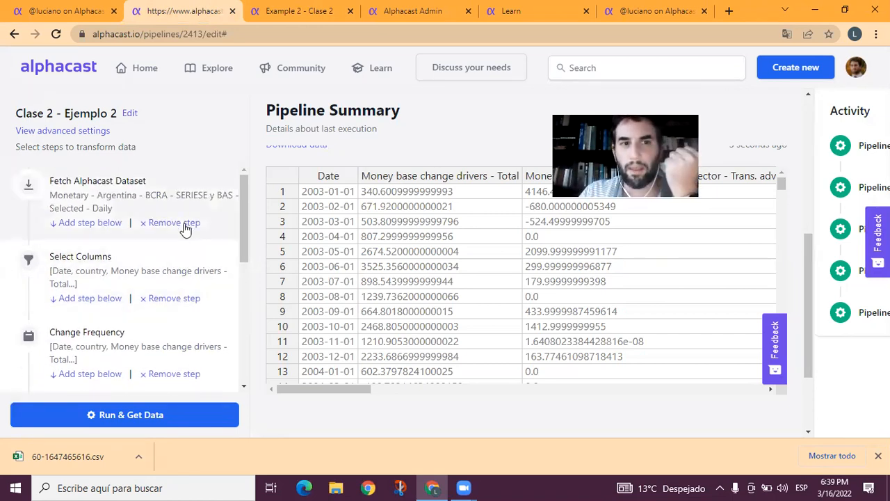
scroll(178, 265, "down", 1)
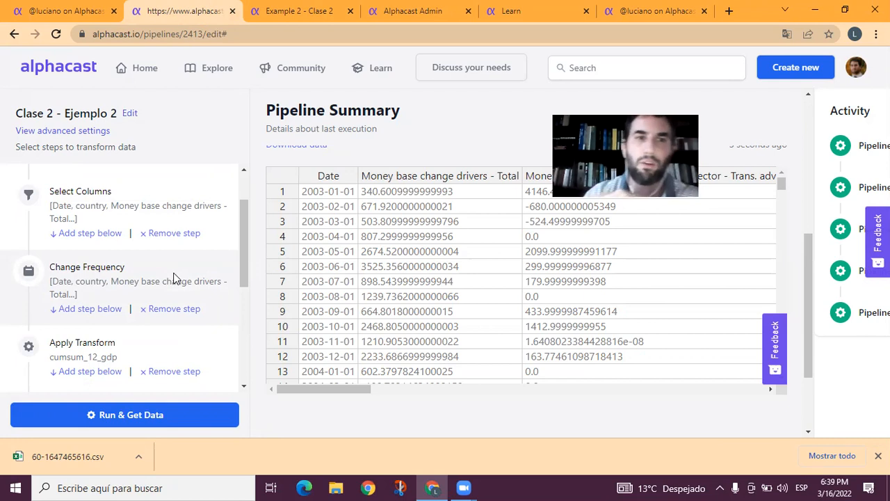
scroll(153, 285, "down", 2)
left_click(165, 222)
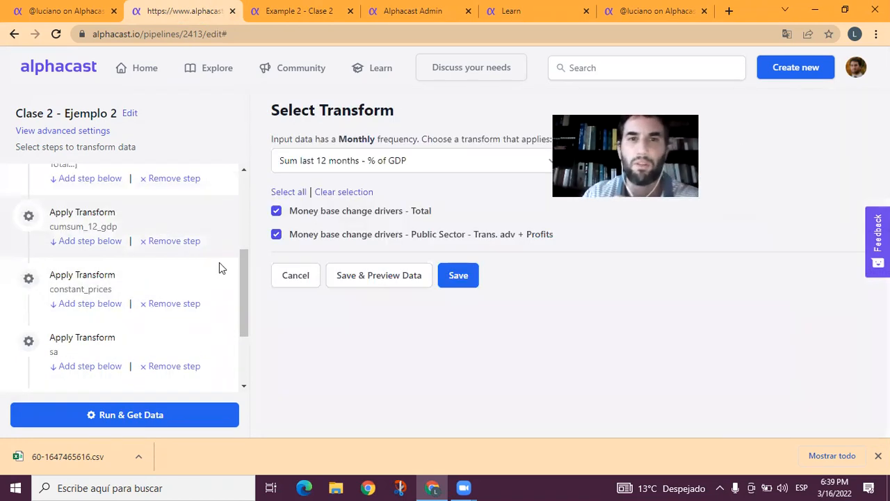
left_click(452, 171)
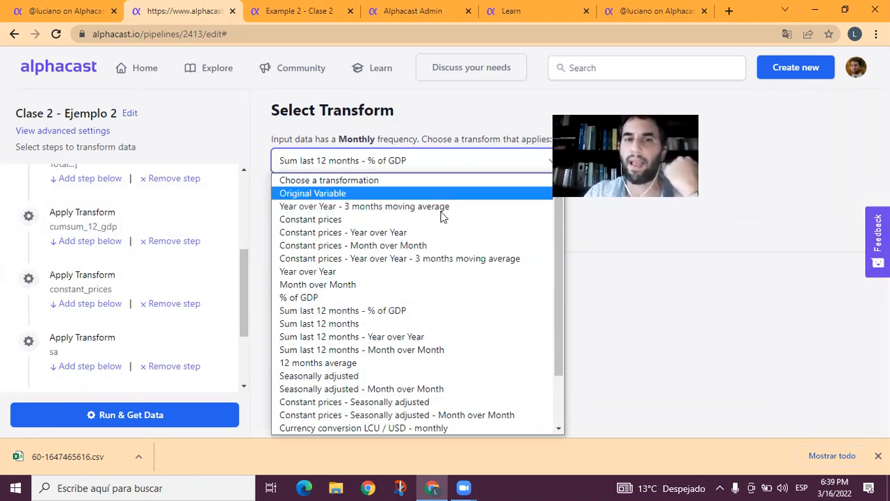
left_click(671, 339)
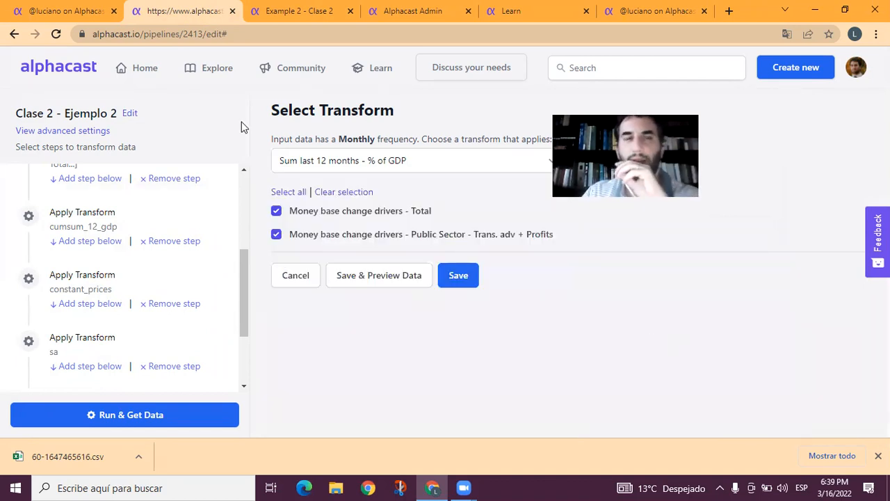
Check the Ejemplo 3 outline in the class notes and close the Example 2 pipeline, dataset, chart editor and Learn pages.
left_click(76, 12)
scroll(270, 187, "down", 5)
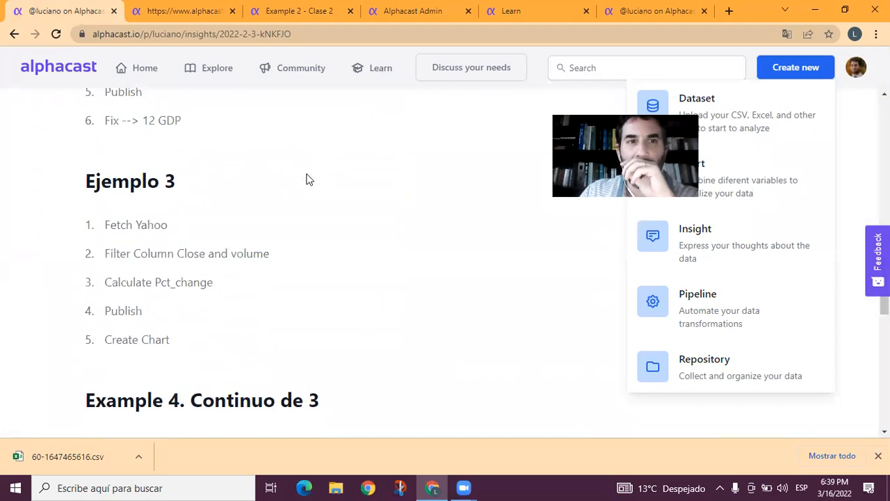
key("ctrl+Tab")
key("ctrl+w")
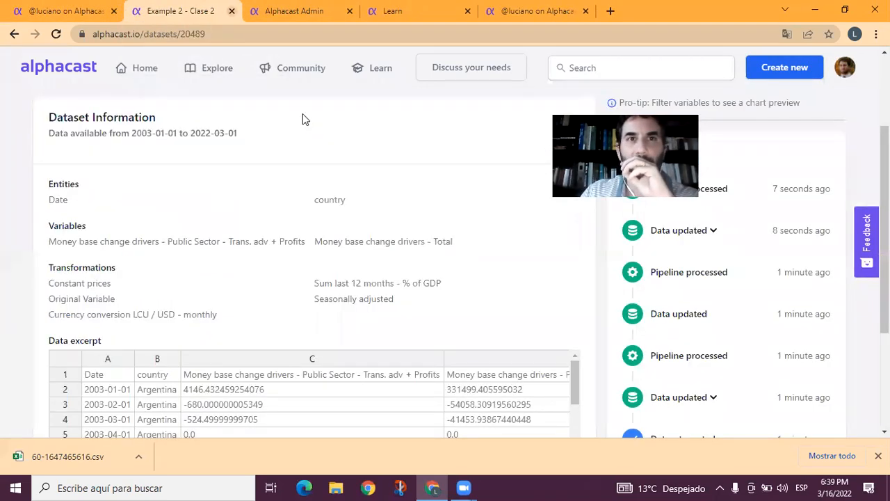
key("ctrl+w")
key("ctrl+w")
key("ctrl+Tab")
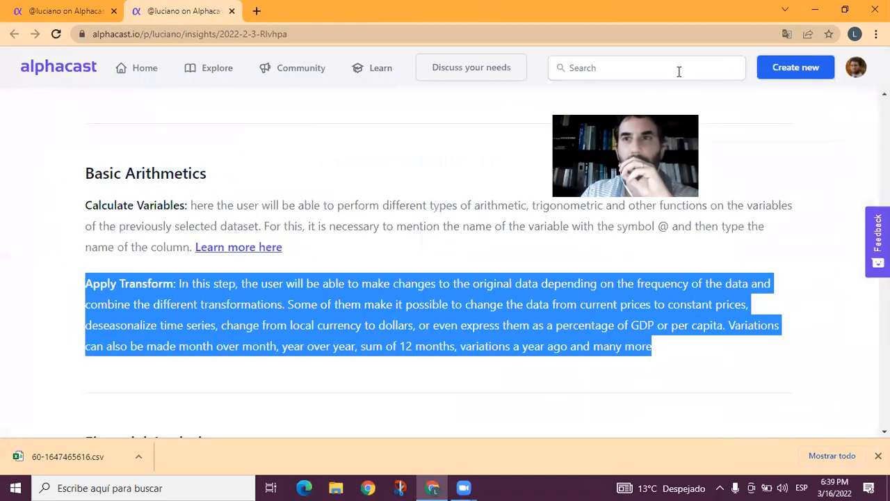
Create a new pipeline named "Clase 2 - Ejemplo 3" in the Home repository.
left_click(795, 70)
left_click(726, 308)
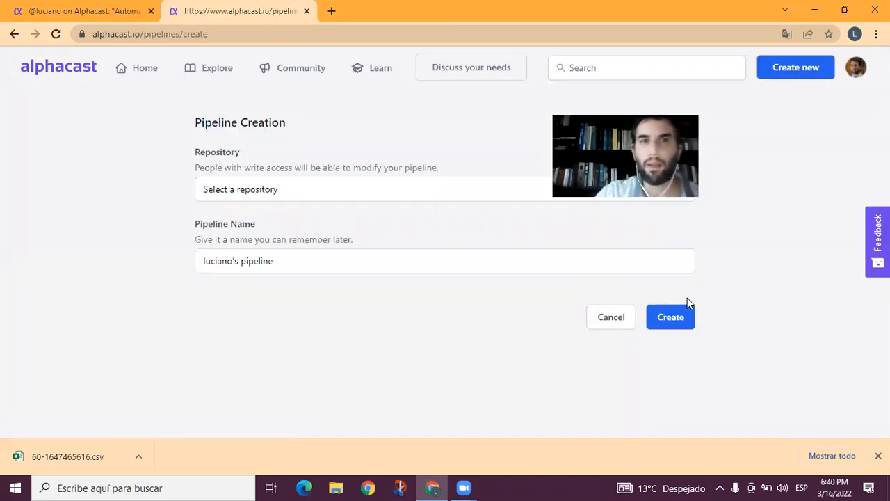
left_click(309, 191)
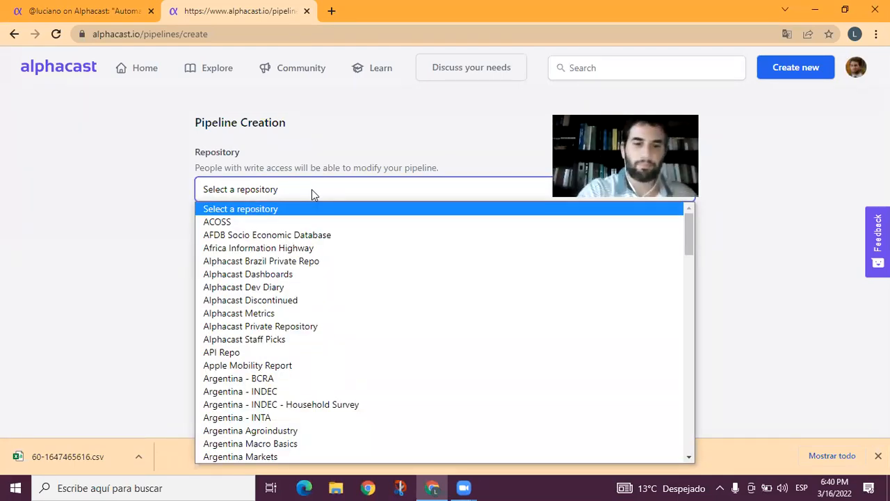
key("h")
scroll(321, 298, "down", 2)
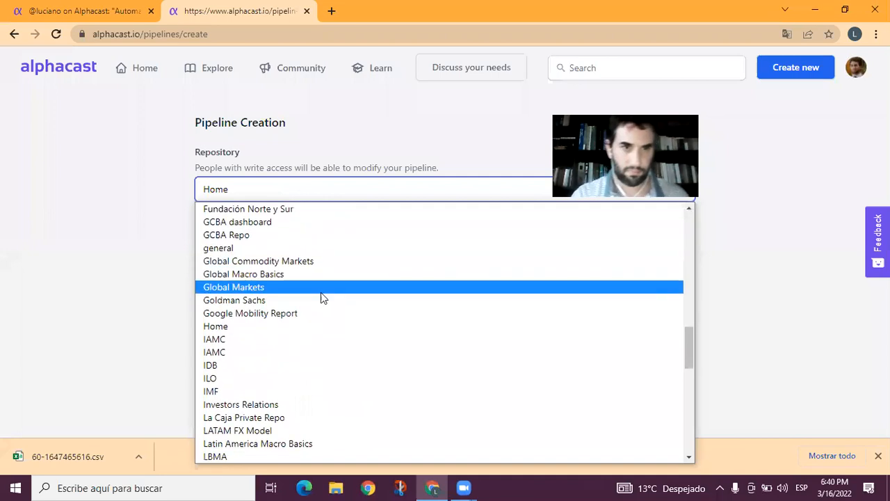
left_click(338, 326)
left_click_drag(285, 266, 178, 269)
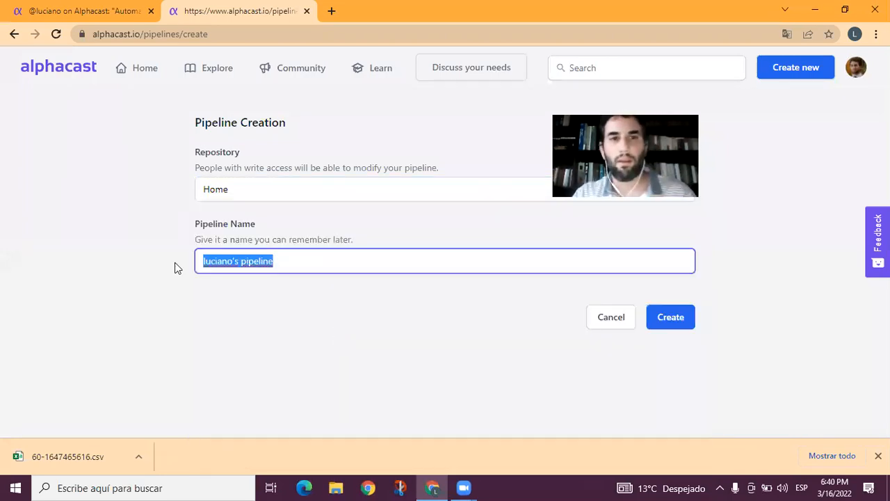
type("Clase 2")
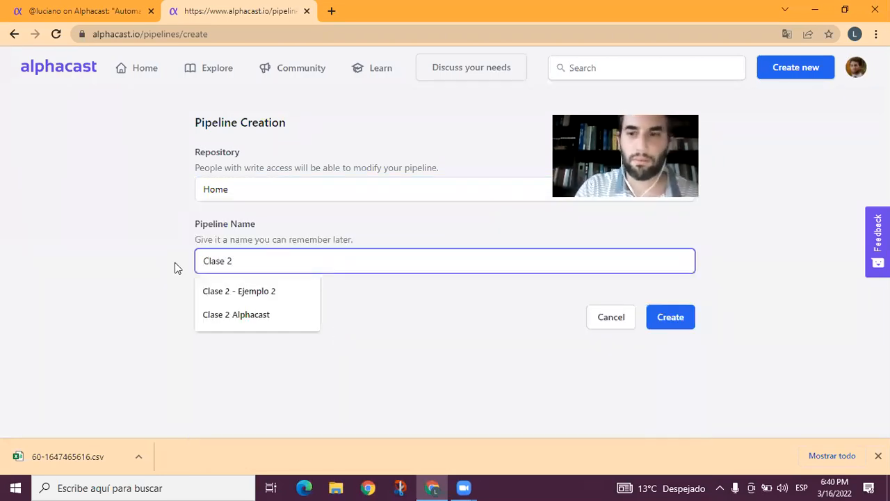
type(" - Ejemplo 3")
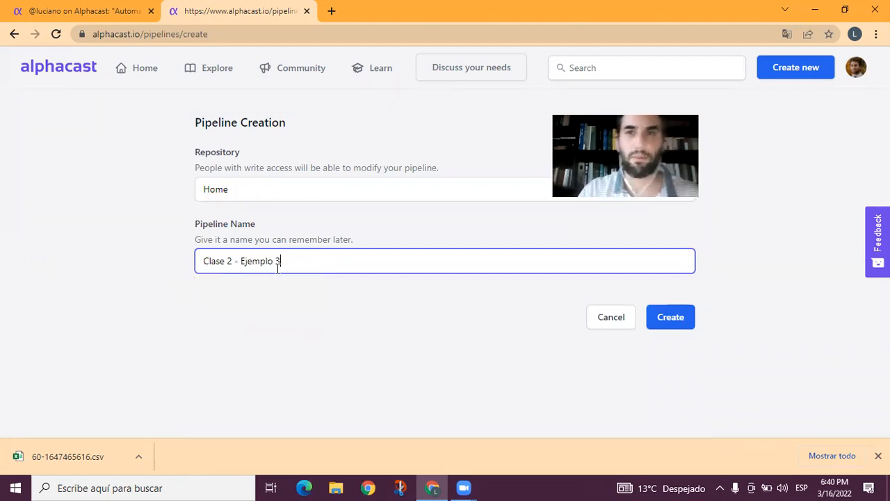
left_click(682, 317)
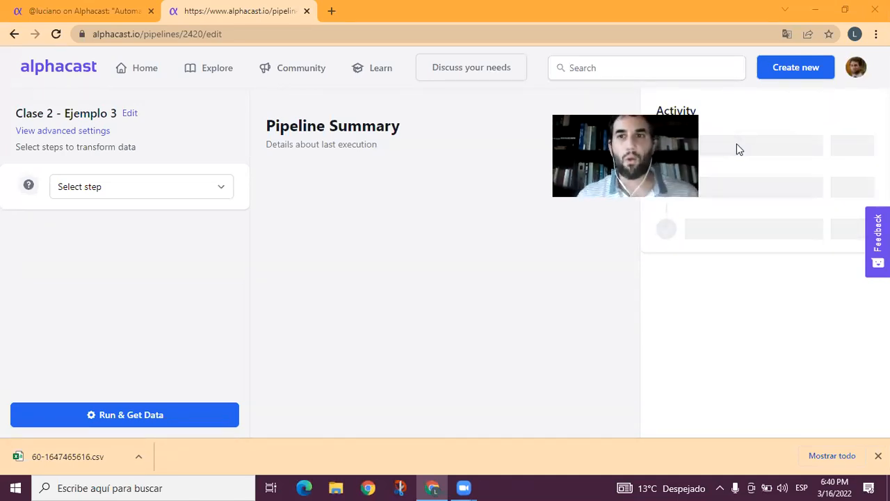
Consult the Ejemplo 3 outline in the class notes and add Fetch Yahoo Finance Data as the pipeline's first step.
left_click(85, 11)
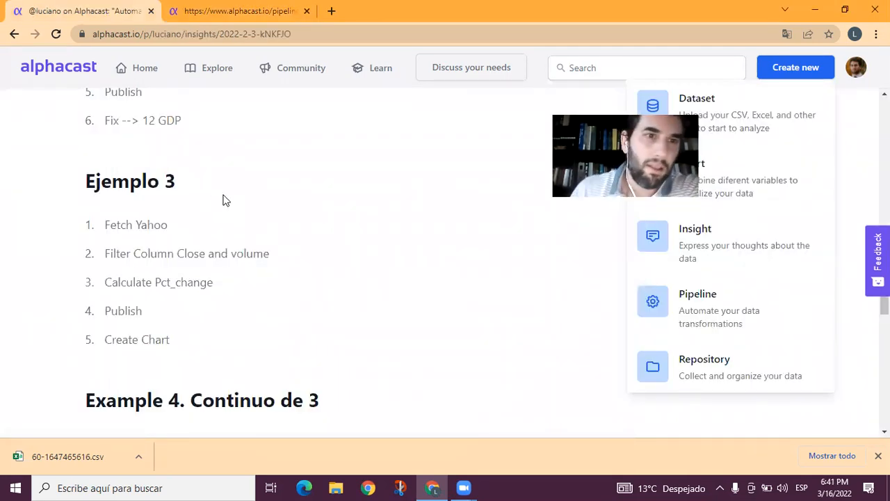
key("ctrl+Tab")
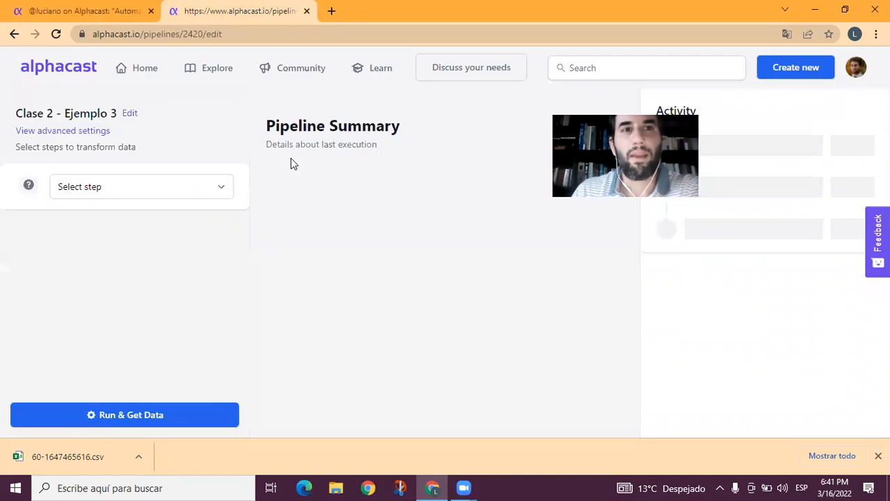
left_click(144, 187)
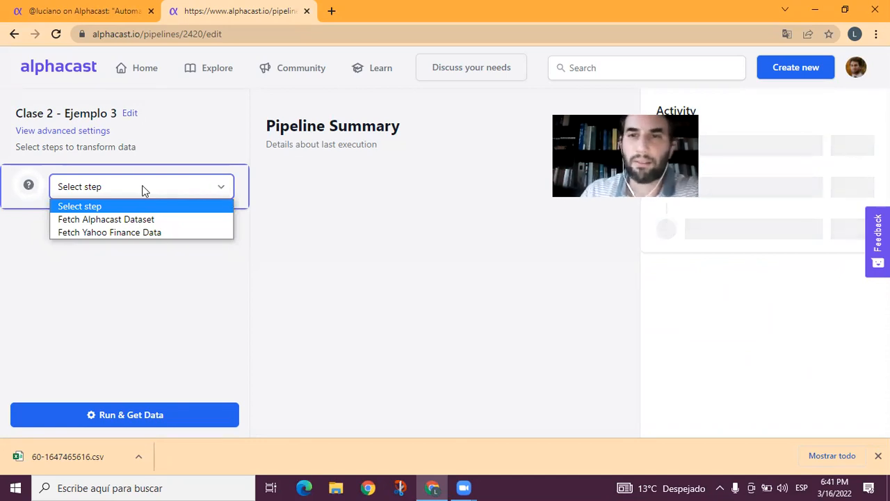
left_click(134, 234)
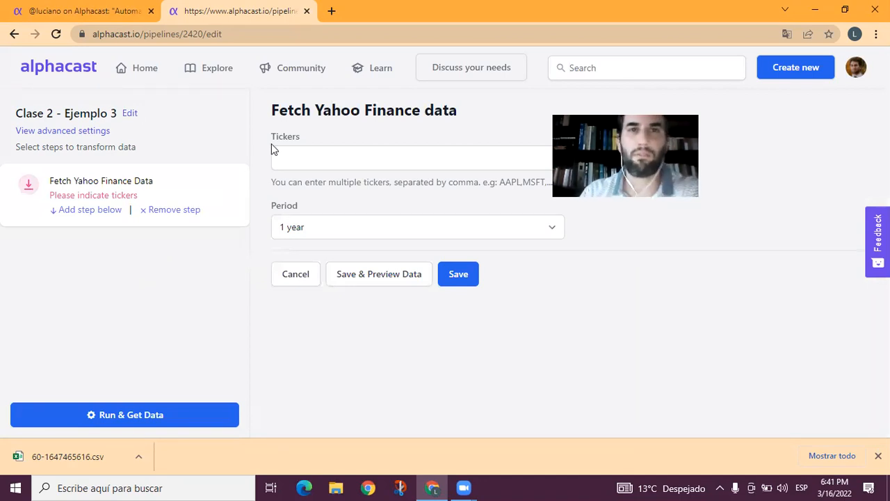
Search the web for "yahoo finance" in a new browser tab and look over the Yahoo Finance home page.
key("ctrl+t")
type("yahoo finance")
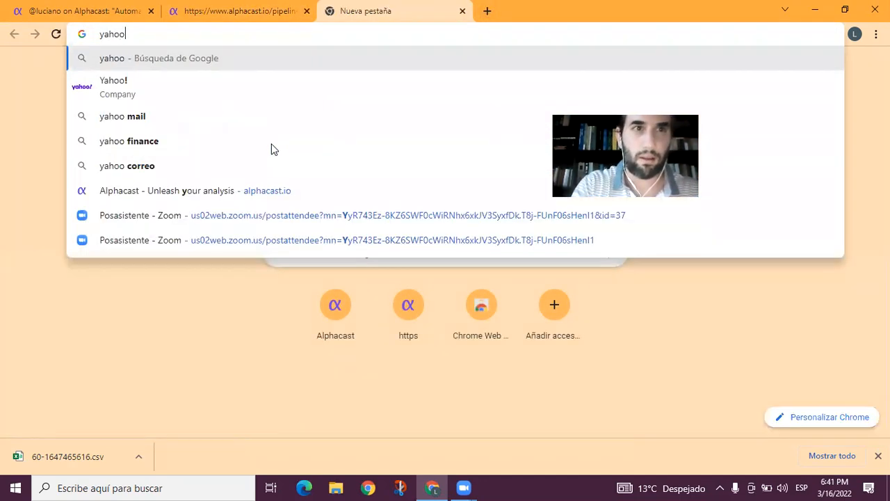
key("Return")
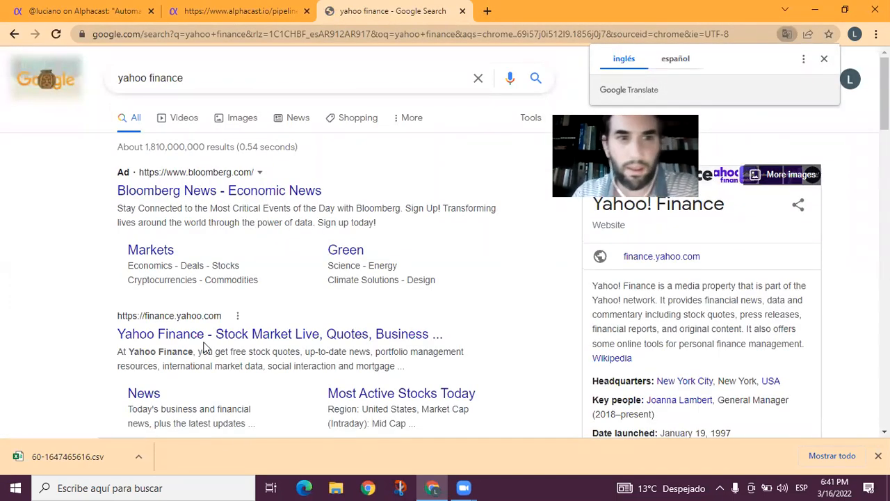
left_click(231, 334)
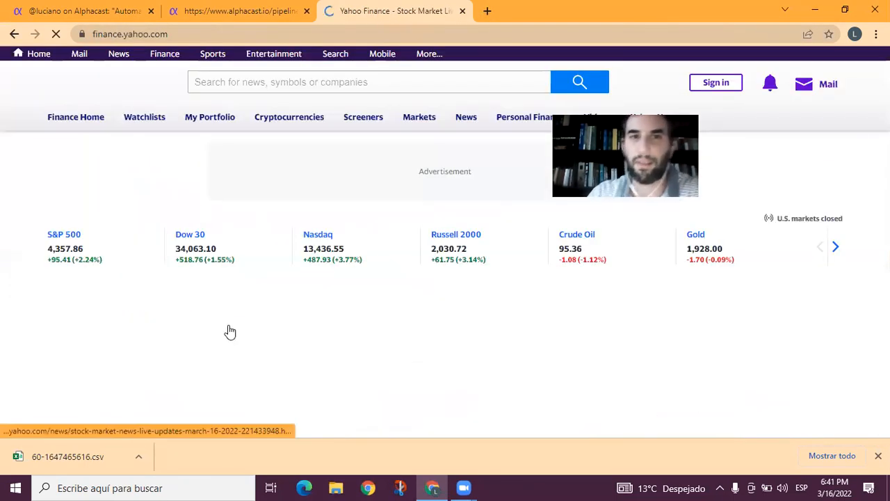
scroll(316, 278, "down", 3)
scroll(315, 279, "up", 3)
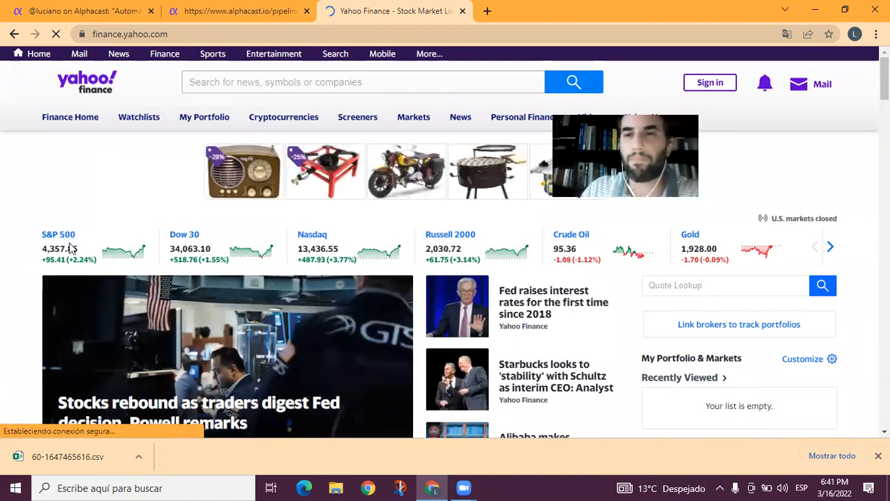
Look up the ticker symbols of the S&P 500 and Alibaba on their Yahoo Finance quote pages.
left_click(72, 248)
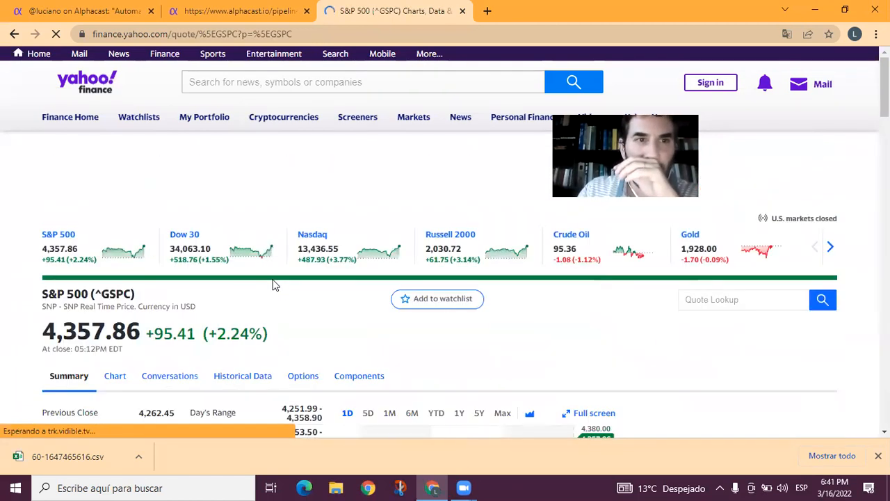
left_click_drag(96, 293, 129, 293)
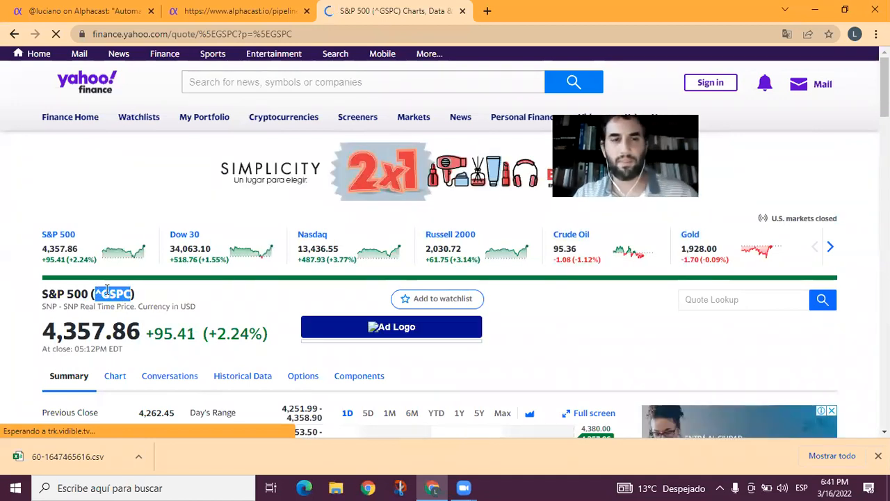
left_click(264, 87)
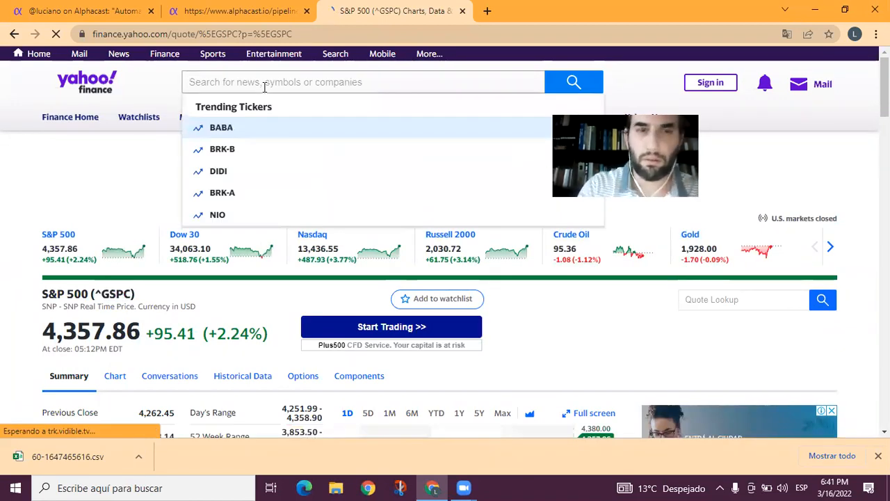
left_click(235, 134)
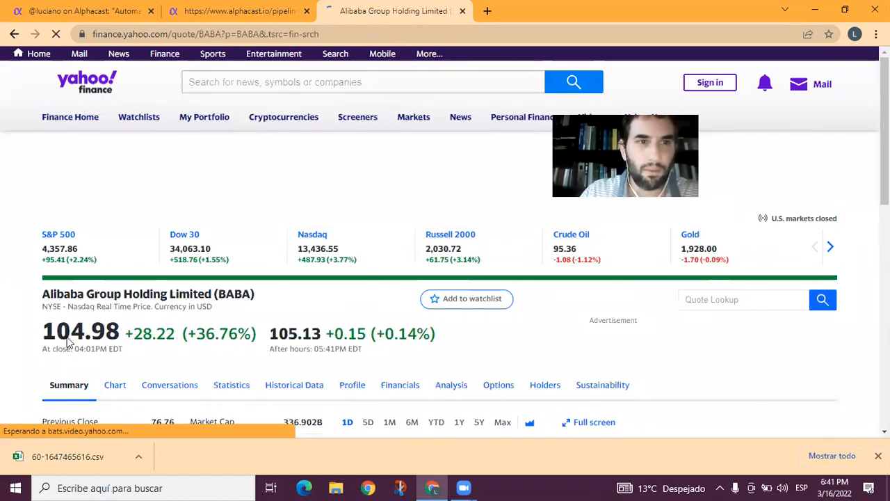
double_click(234, 293)
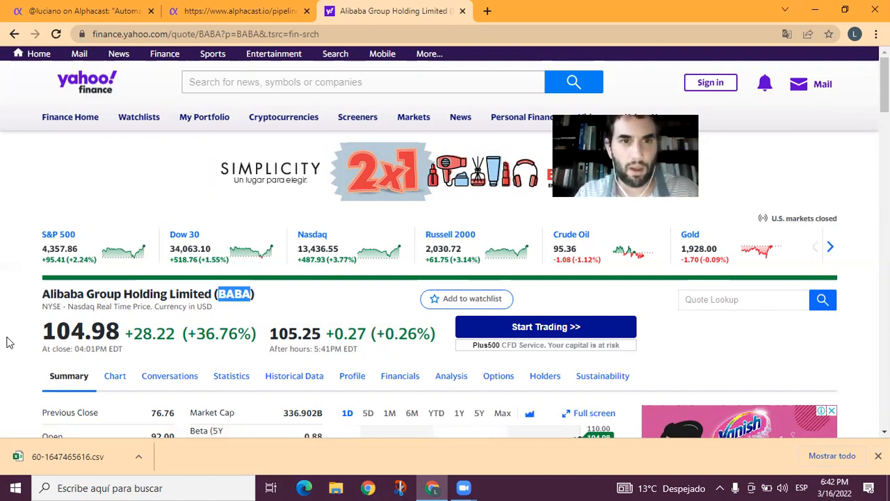
Back in the Alphacast pipeline, set the Yahoo Finance tickers to BABA,MSFT,AAPL,QQQ with a 1 year period and save the fetch step.
key("ctrl+shift+Tab")
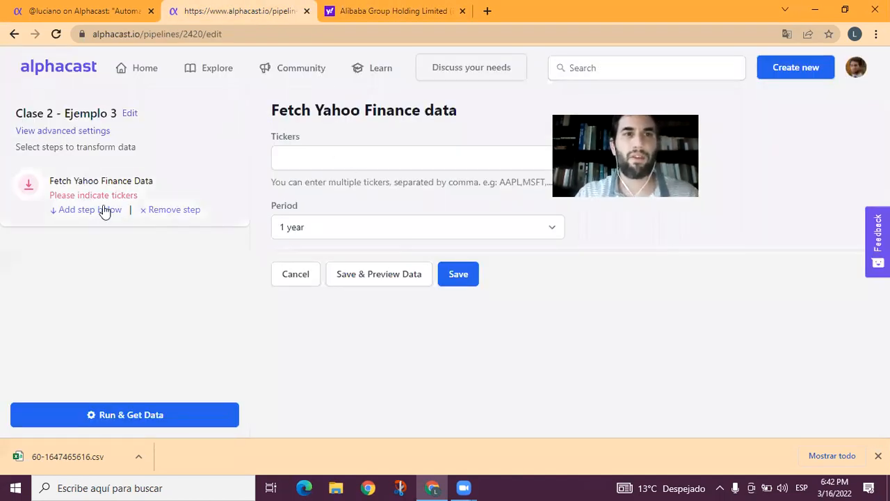
left_click(300, 156)
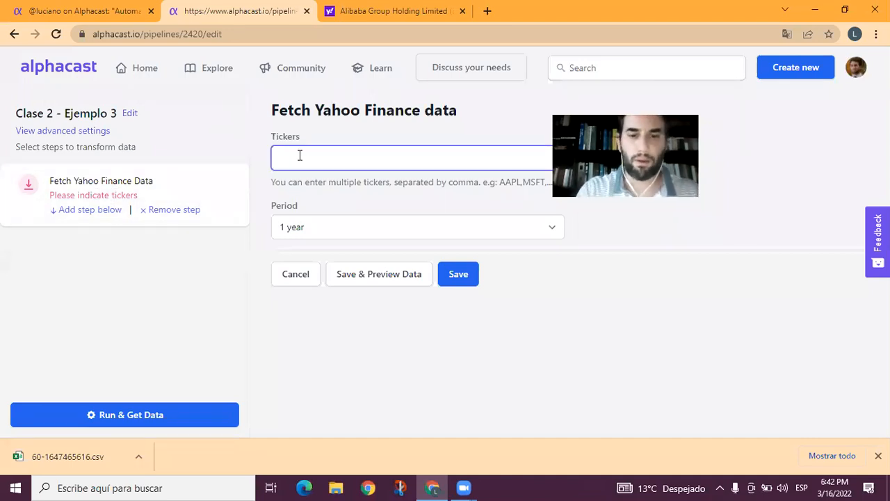
type("BABA")
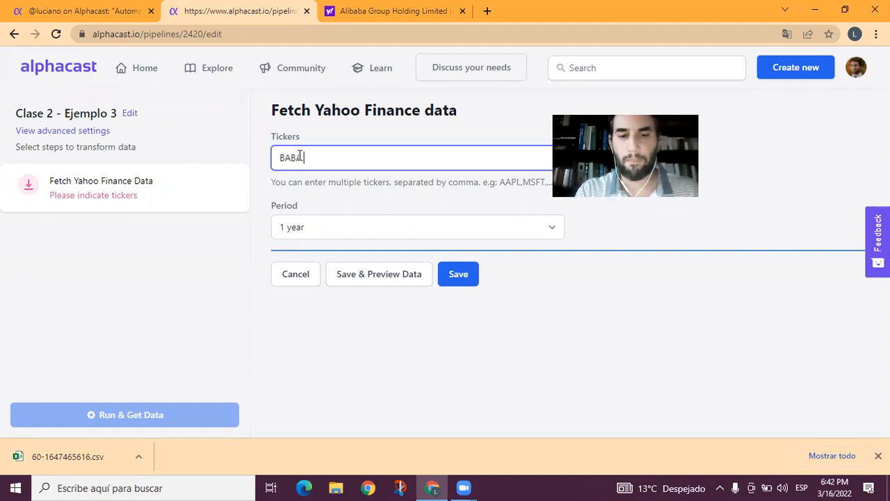
type(",MSFT,AAPL")
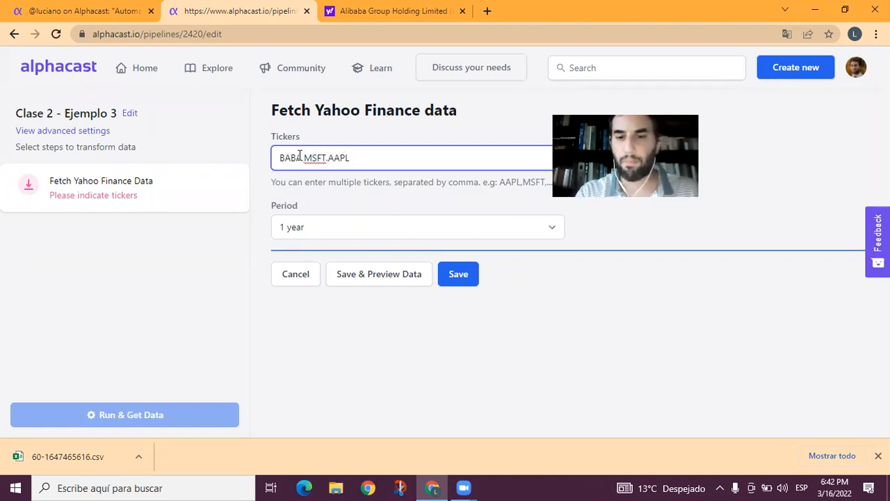
type(",QQQ")
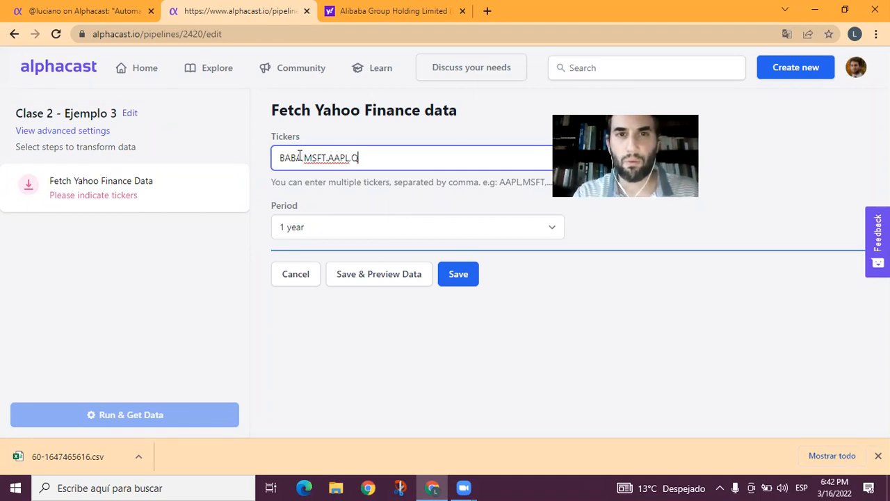
left_click(339, 230)
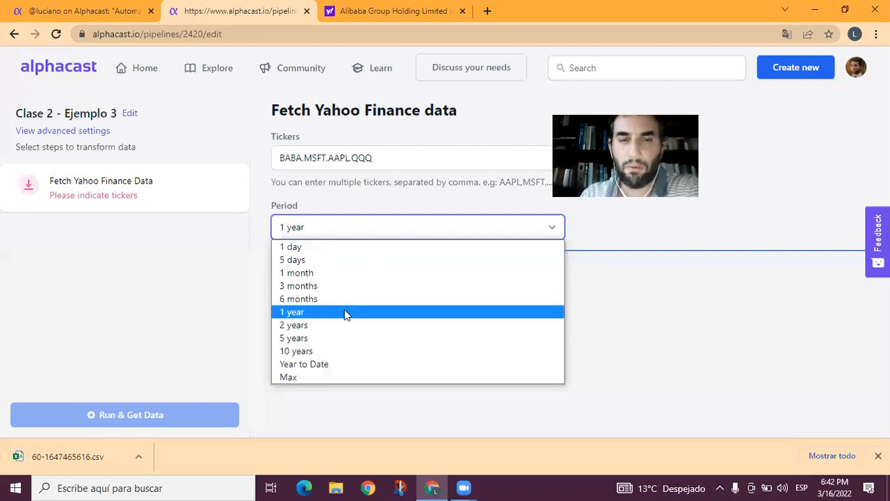
left_click(344, 312)
left_click(459, 277)
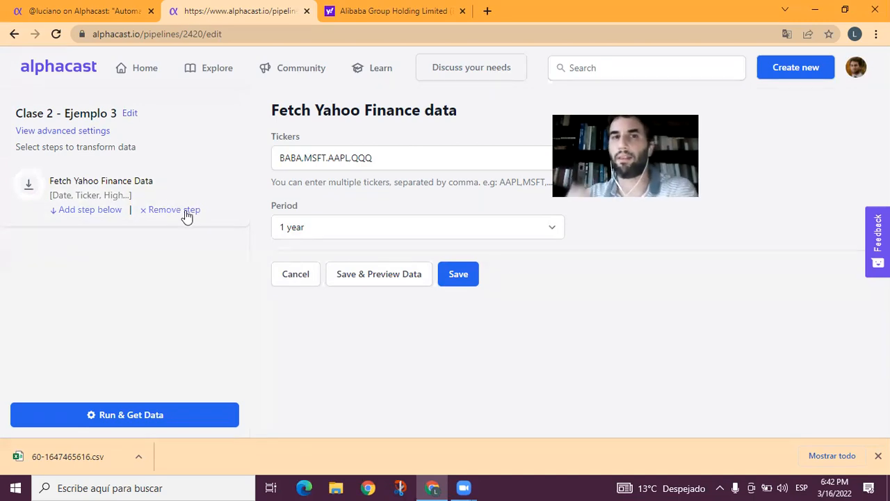
Add a Select Columns step below Fetch Yahoo Finance Data.
left_click(90, 210)
left_click(109, 253)
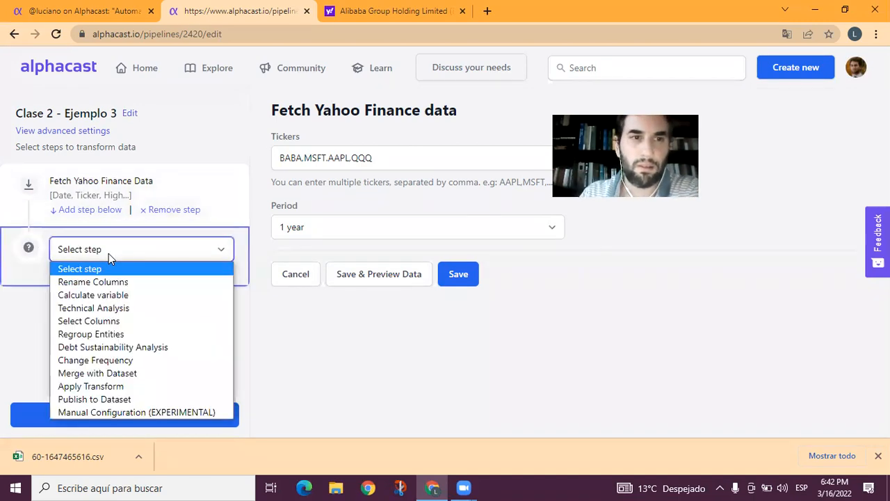
left_click(137, 318)
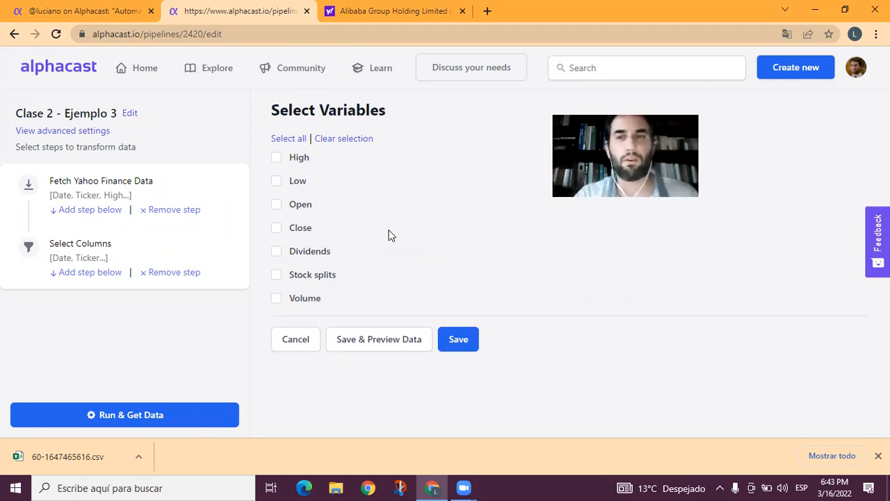
Insert an Apply Transform step between Fetch Yahoo Finance Data and Select Columns.
left_click(89, 274)
left_click(86, 212)
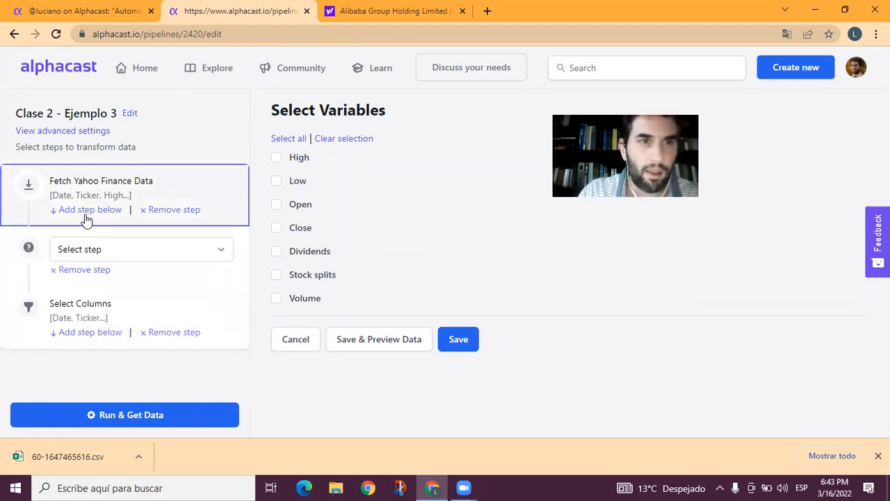
left_click(119, 250)
left_click(128, 384)
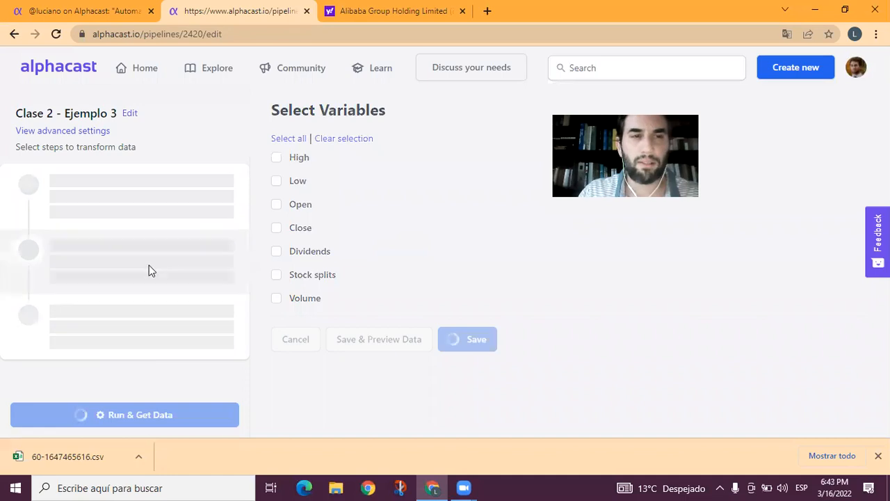
Review the transformations available for daily data and remove the Apply Transform step.
left_click(340, 166)
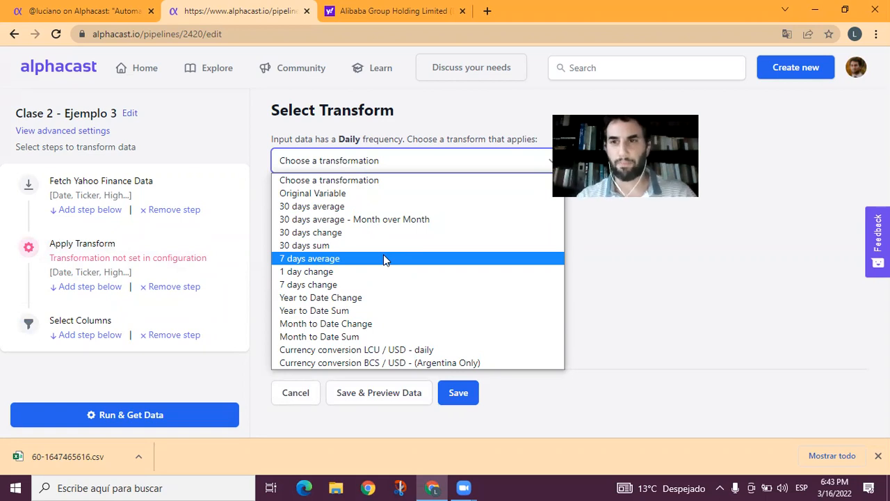
left_click(181, 253)
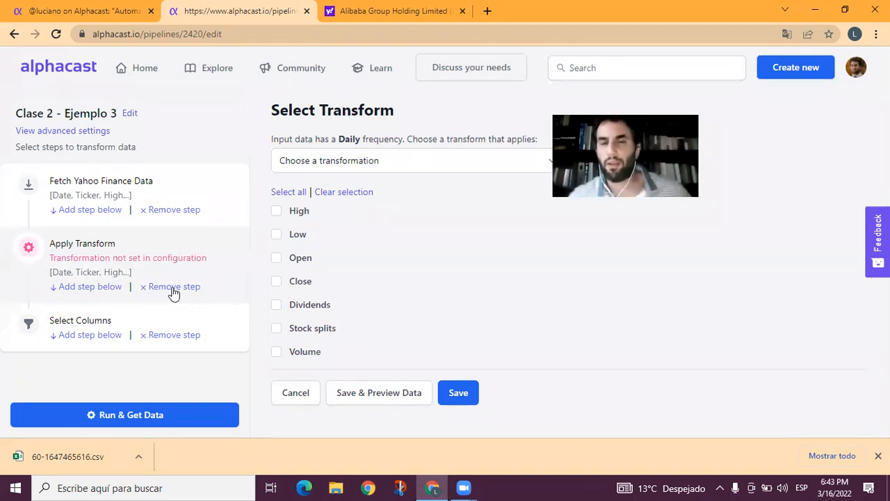
left_click(384, 161)
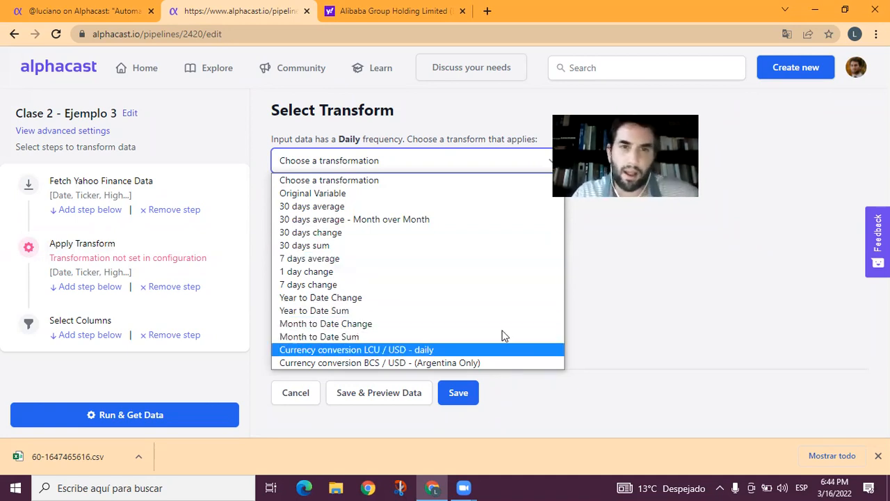
left_click(600, 258)
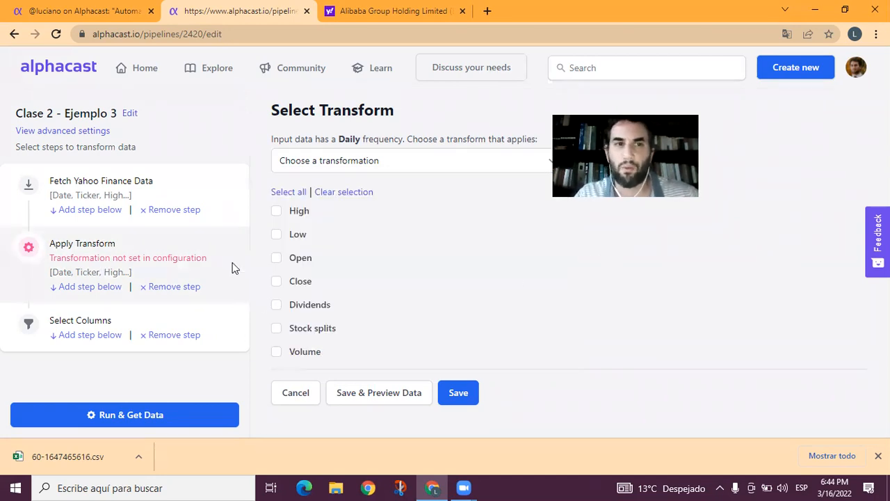
left_click(177, 288)
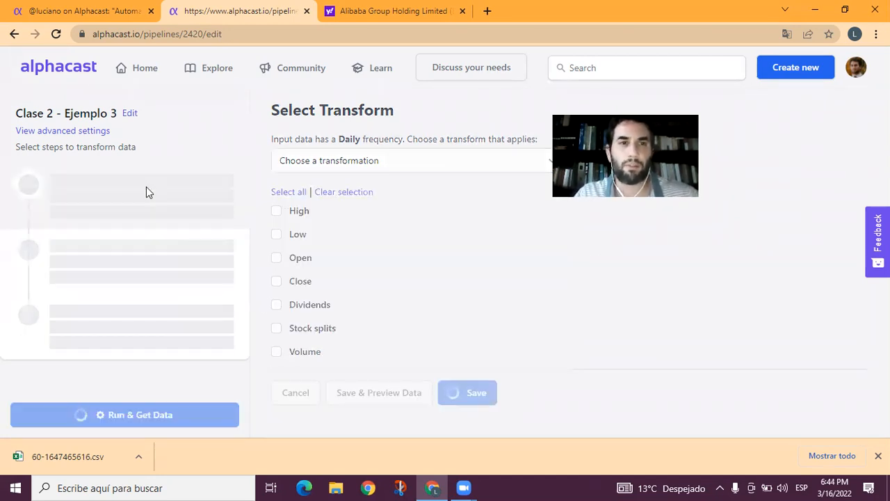
Check the Ejemplo 3 outline in the class notes, then keep only Close and Volume in the Select Columns step and save it.
left_click(133, 246)
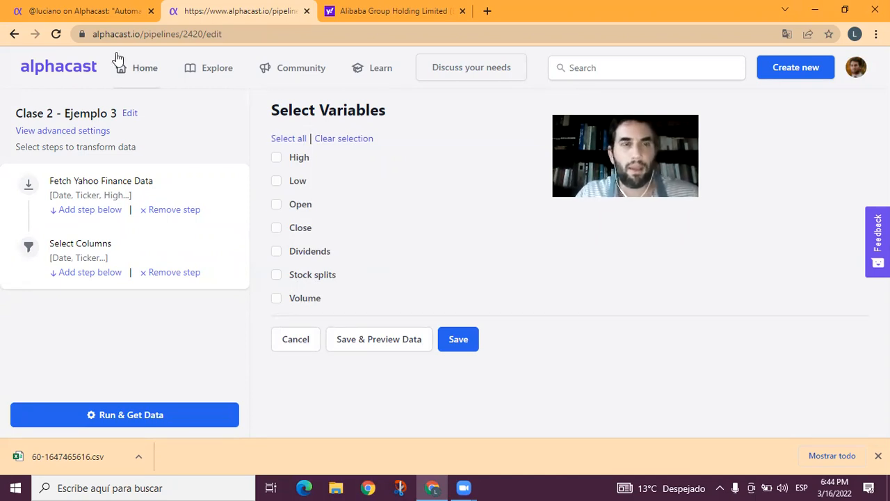
left_click(83, 11)
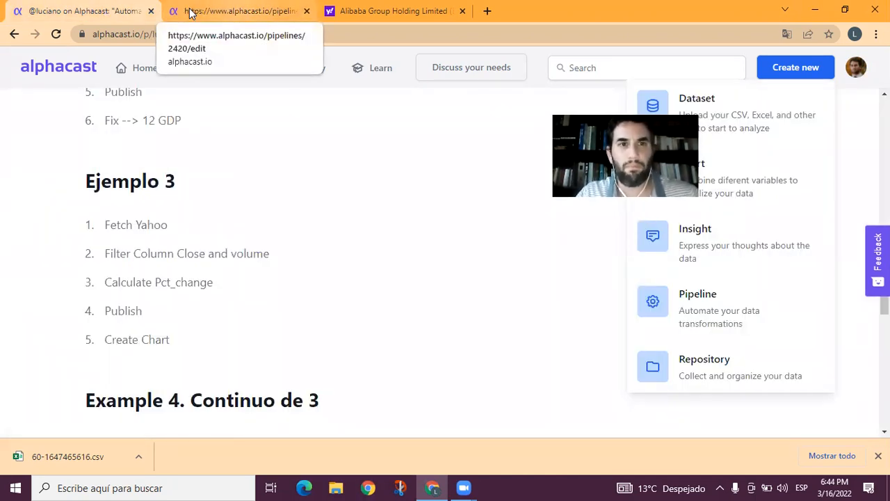
left_click(189, 13)
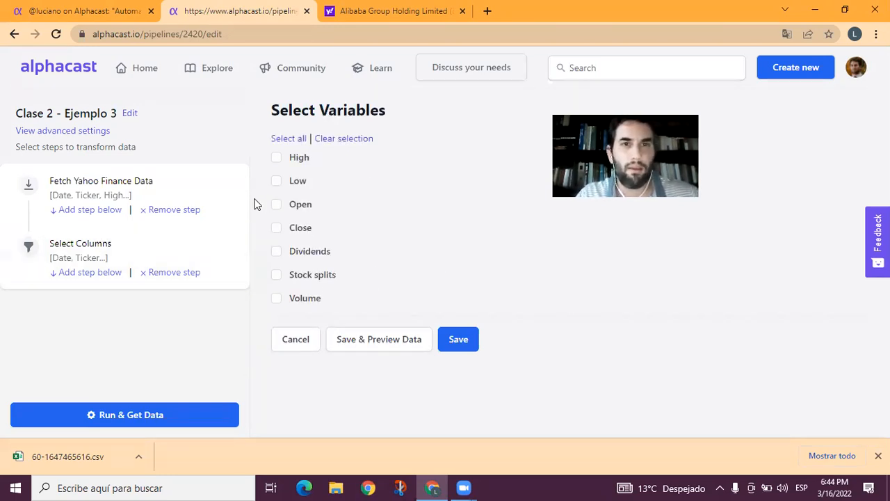
left_click(277, 228)
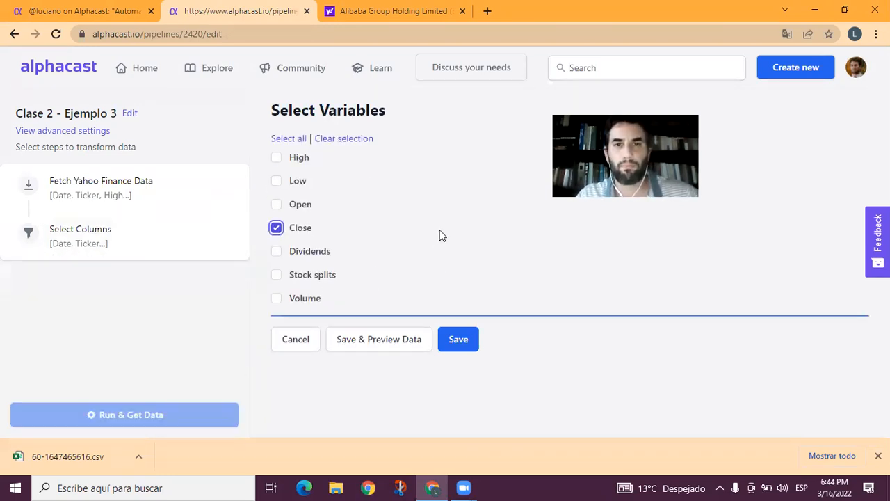
left_click(277, 298)
left_click(461, 338)
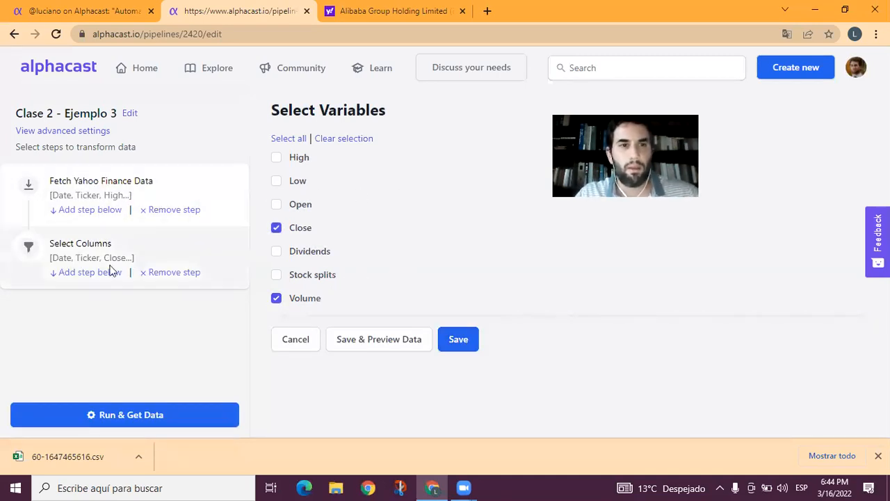
Add a Calculate variable step below Select Columns and name its new column pct_change.
left_click(108, 278)
left_click(86, 313)
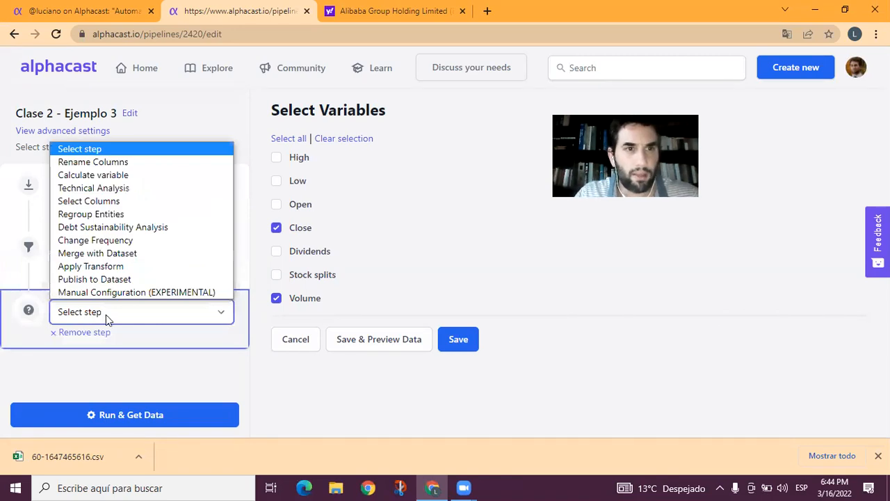
left_click(112, 174)
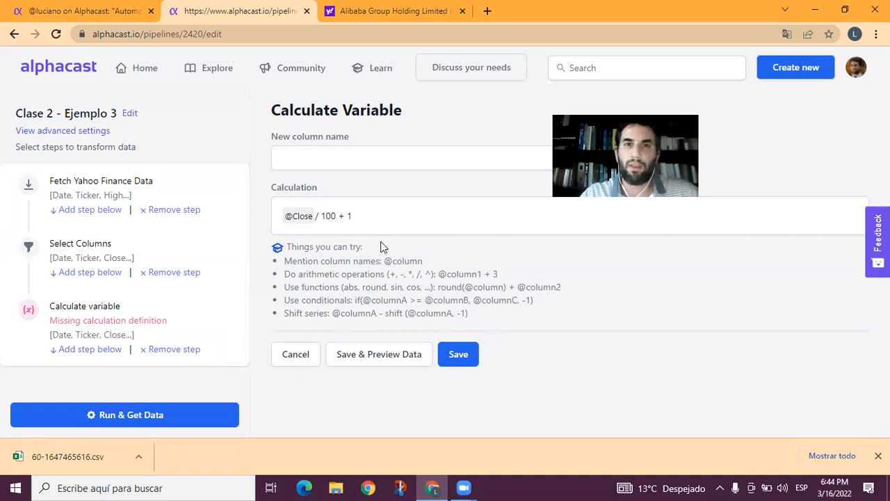
left_click(424, 161)
type("pct_change")
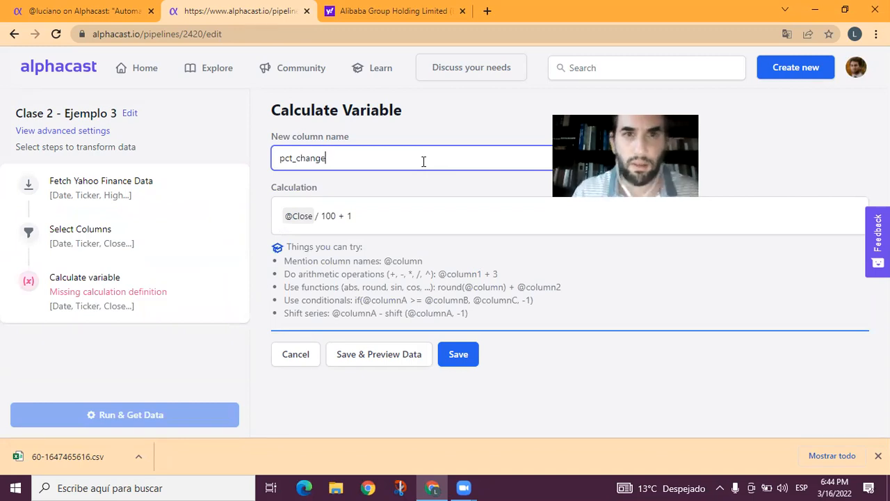
left_click(393, 218)
key("BackSpace")
key("BackSpace")
key("BackSpace")
key("BackSpace")
key("BackSpace")
key("BackSpace")
key("BackSpace")
key("BackSpace")
key("BackSpace")
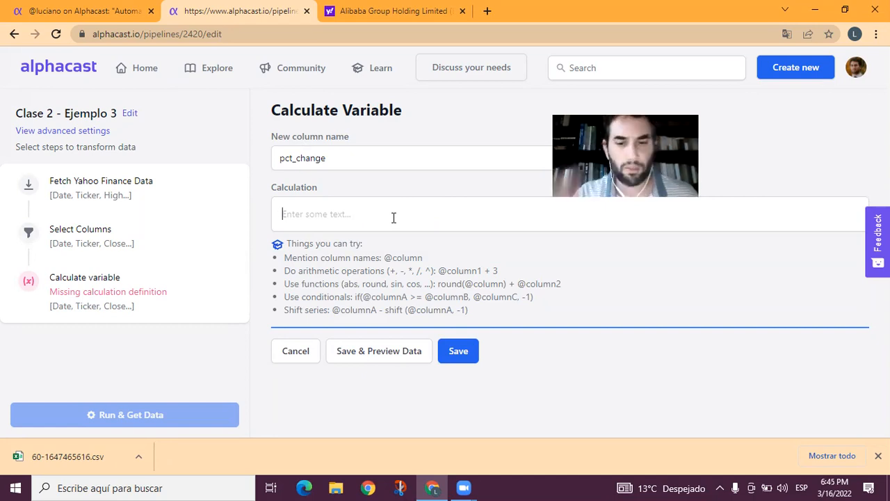
type("@C")
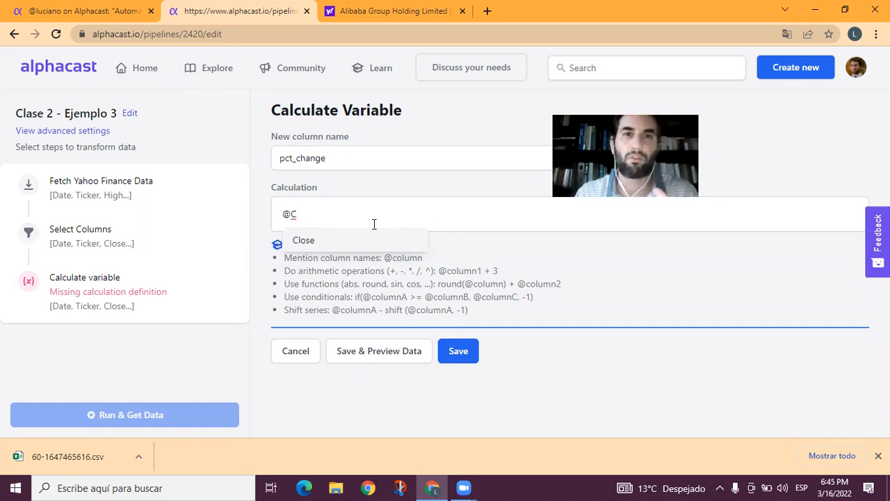
left_click(306, 240)
type("/")
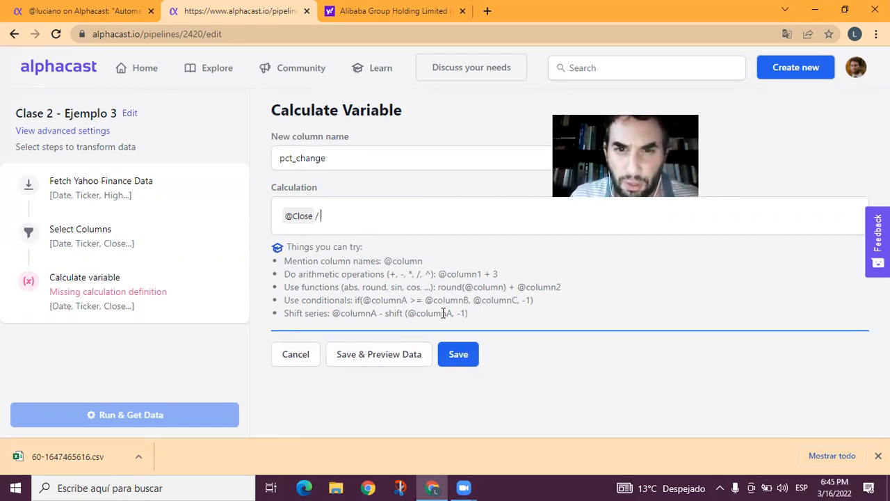
Consult the shift series hint, then extend the formula with shift( followed by the Close column reference.
left_click_drag(285, 313, 303, 313)
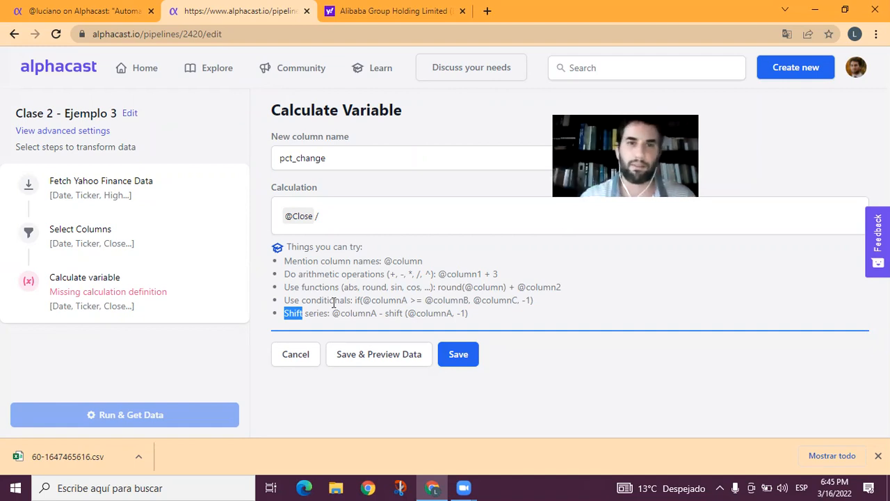
left_click(364, 216)
type("shif")
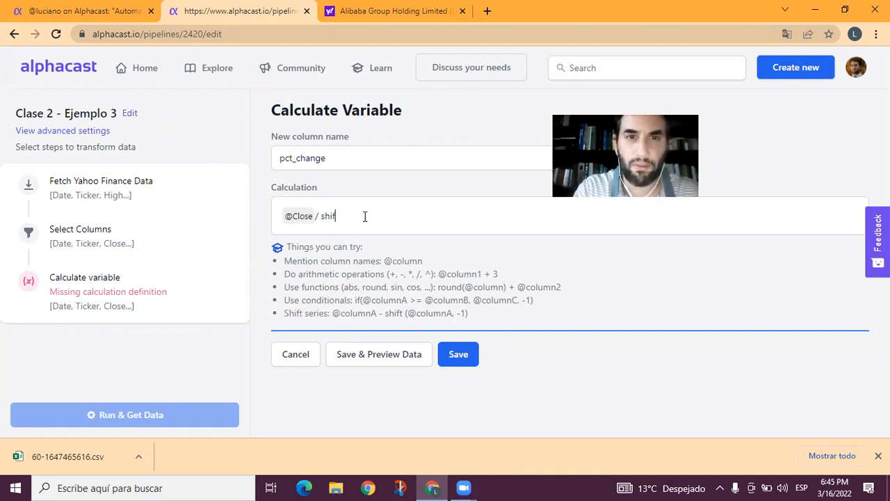
type("t(@")
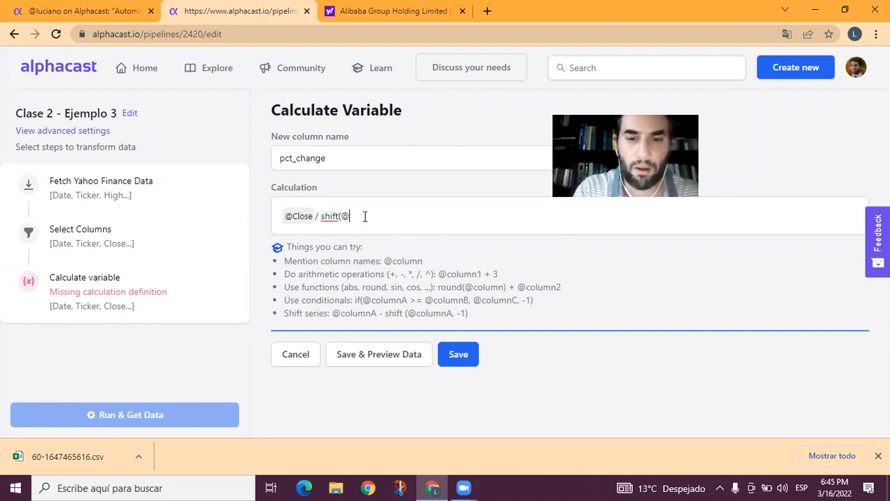
type("c")
left_click(362, 242)
key("BackSpace")
type(", 1")
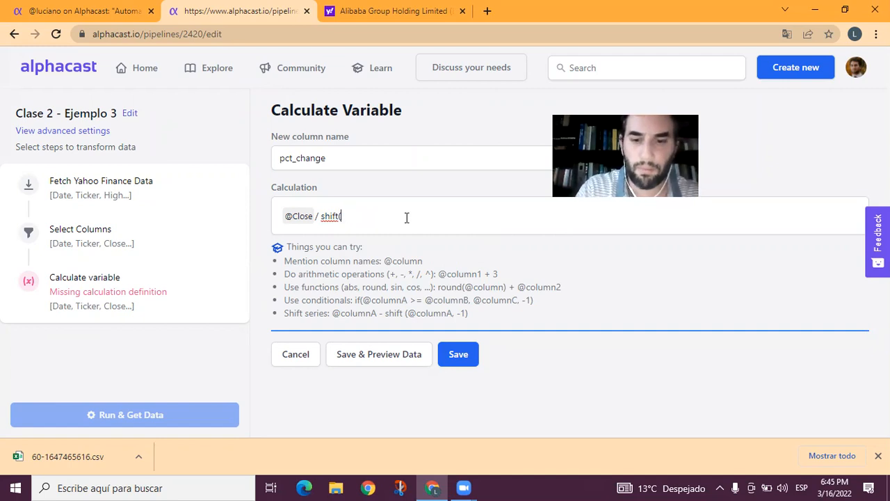
type("@C")
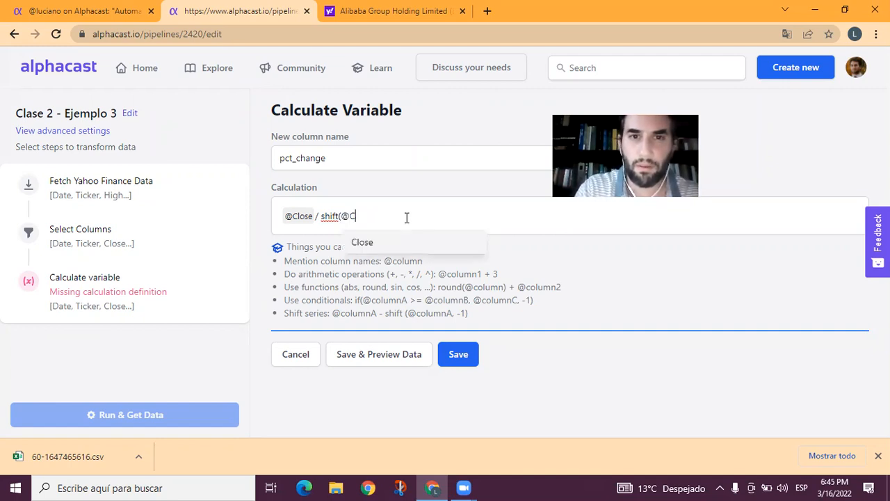
left_click(387, 243)
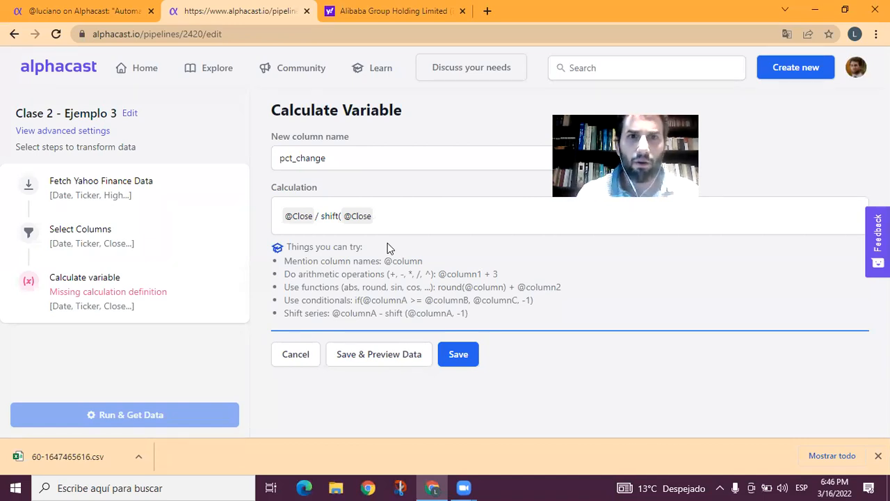
left_click(398, 217)
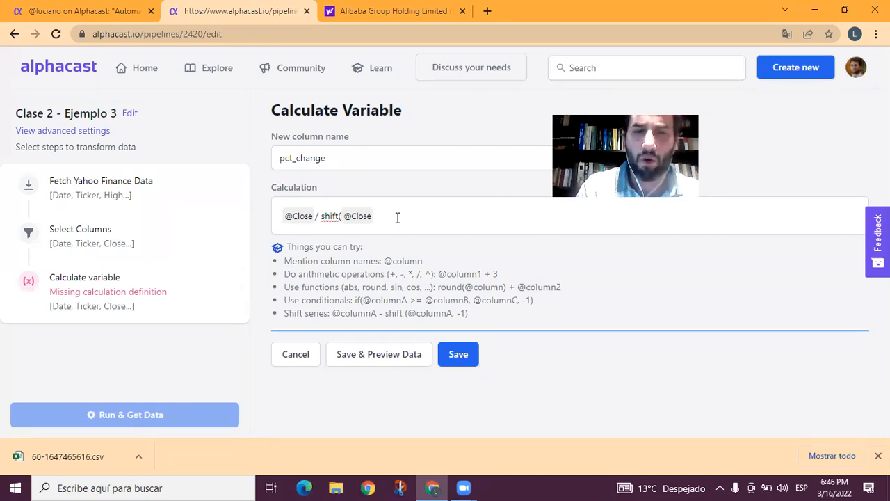
key("BackSpace")
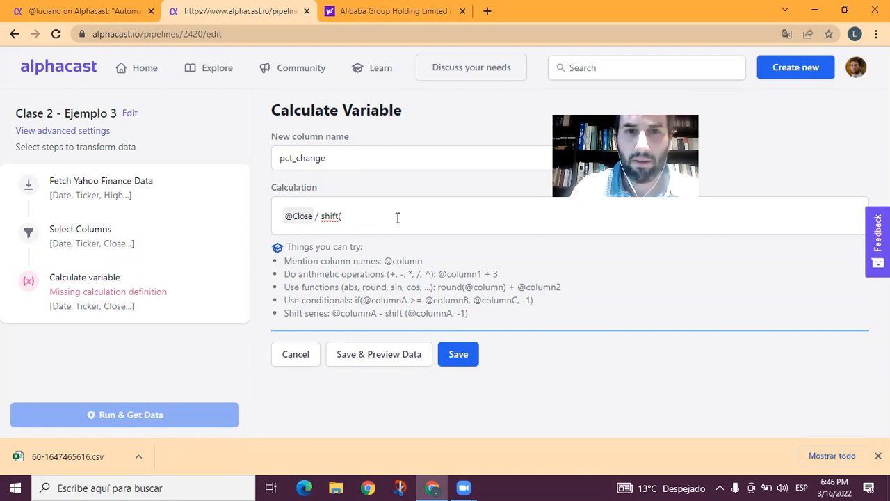
type("@close")
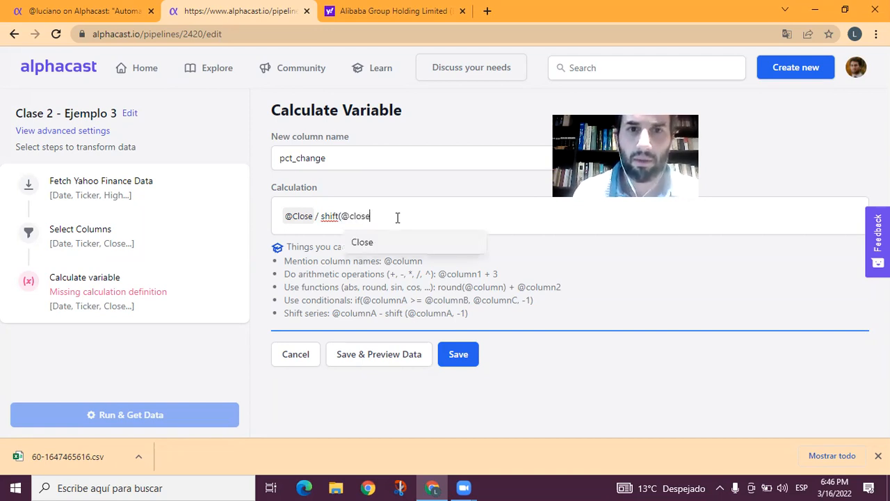
left_click(359, 242)
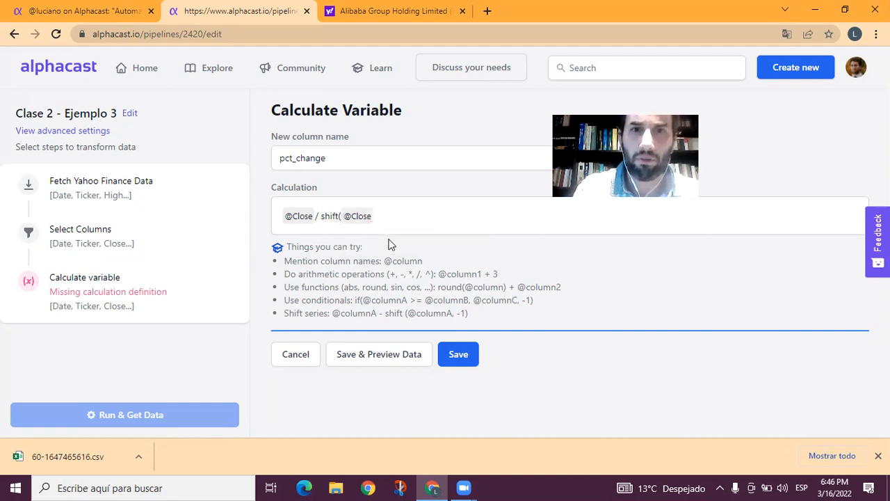
left_click(406, 218)
type(", 1=")
key("BackSpace")
type("9")
type(")")
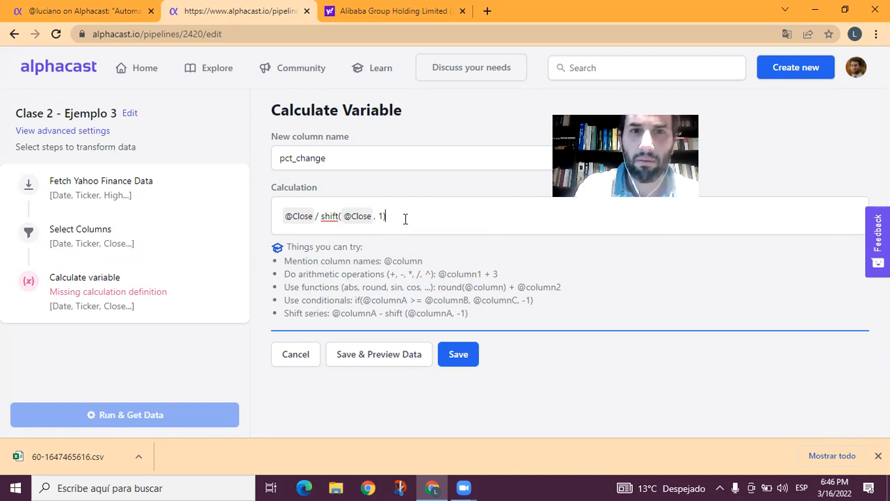
type(" -")
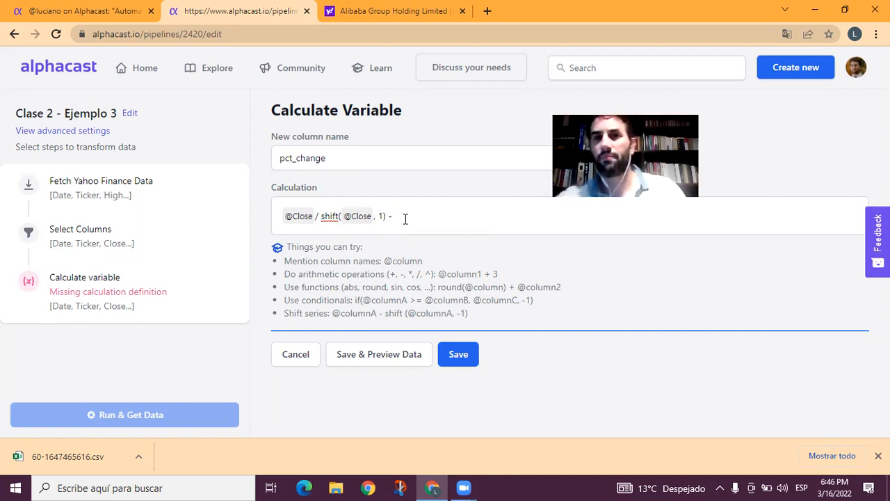
type(" 1")
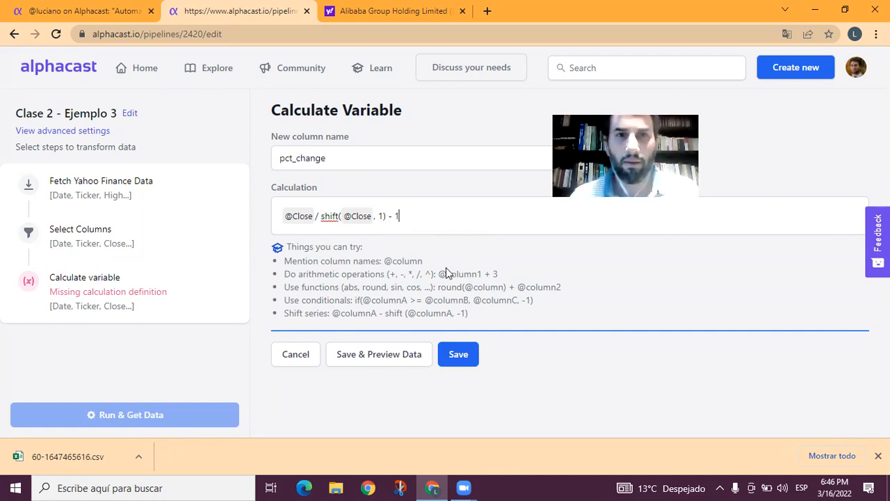
left_click(452, 355)
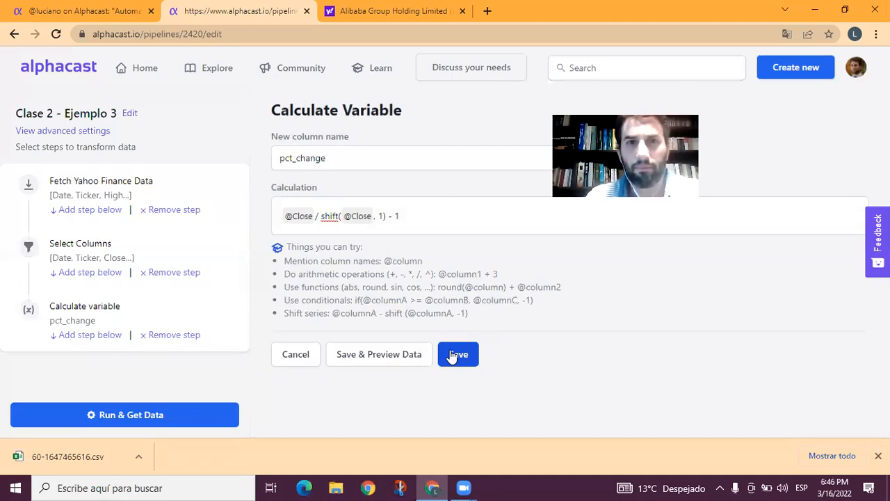
left_click(394, 354)
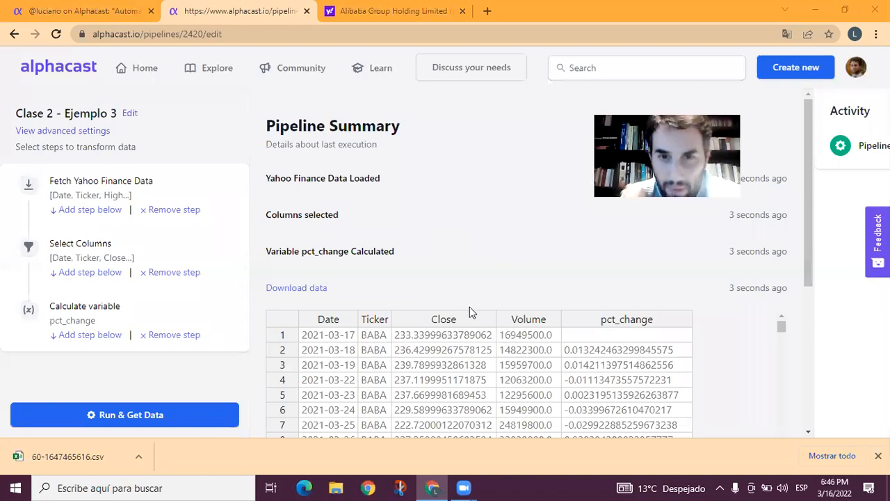
Examine the first BABA rows of the preview, comparing the Close and pct_change values by date.
scroll(447, 360, "down", 1)
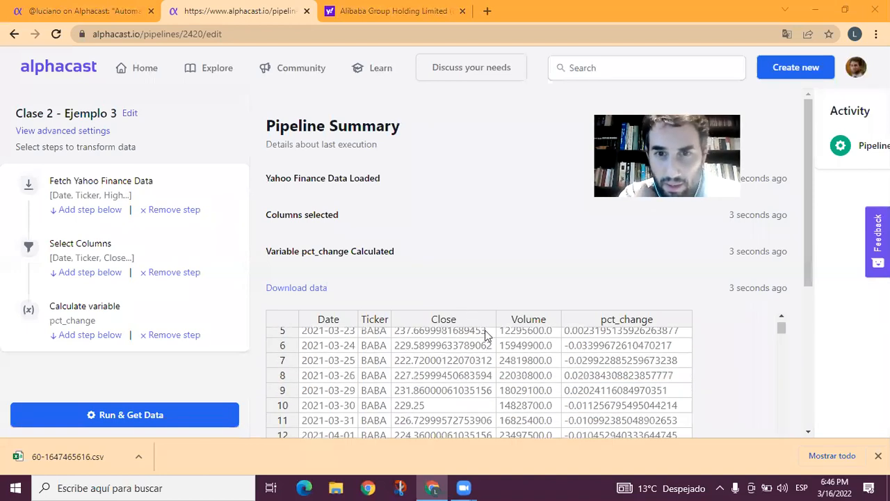
scroll(487, 342, "up", 1)
left_click_drag(811, 219, 808, 290)
left_click(575, 215)
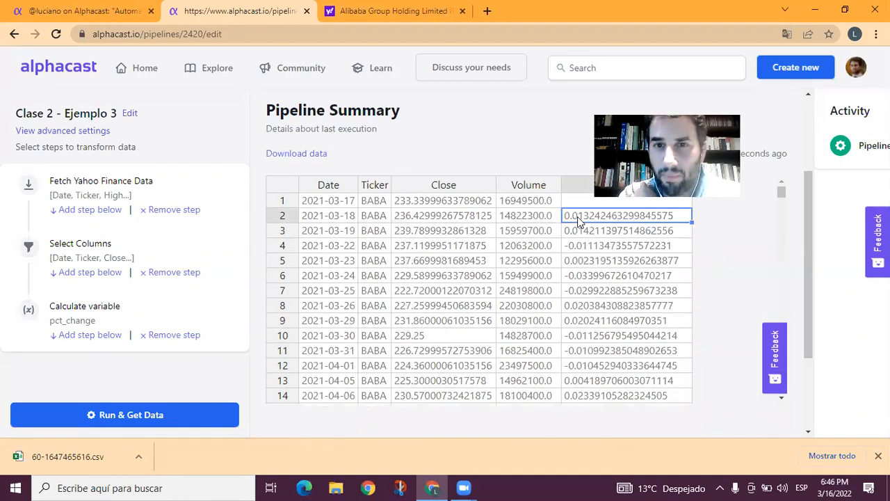
left_click(459, 218)
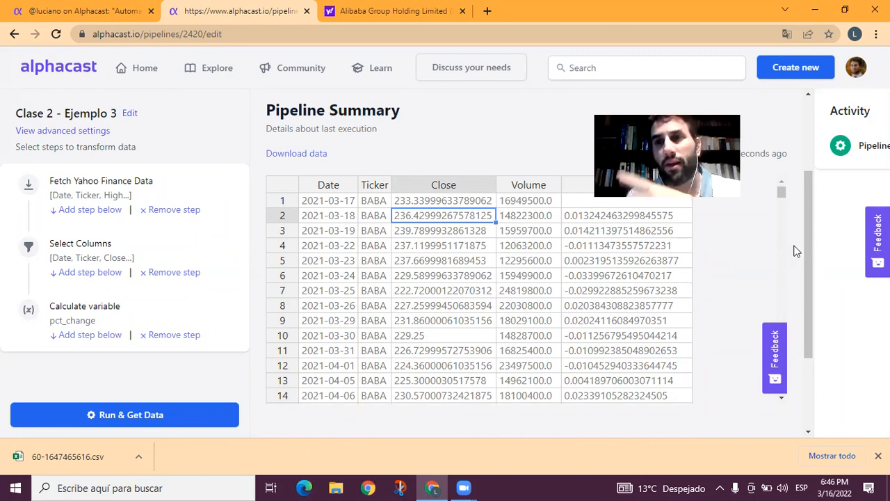
left_click_drag(809, 230, 809, 213)
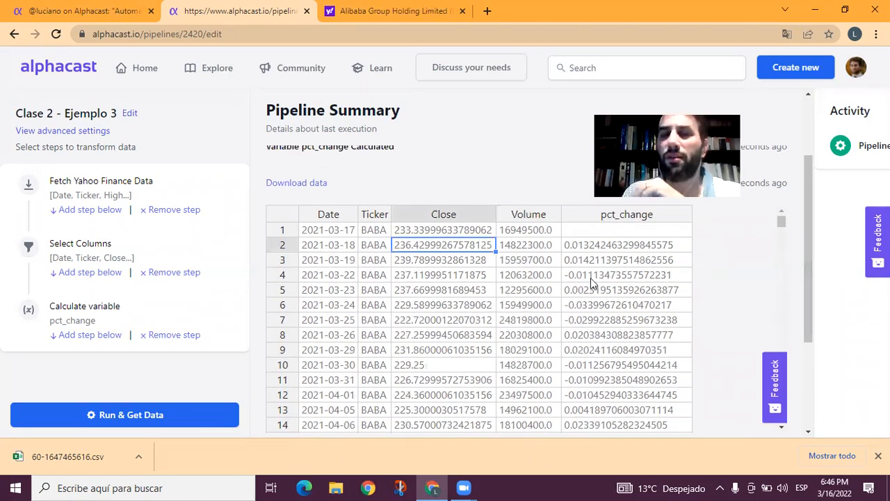
scroll(590, 292, "down", 7)
scroll(590, 304, "up", 7)
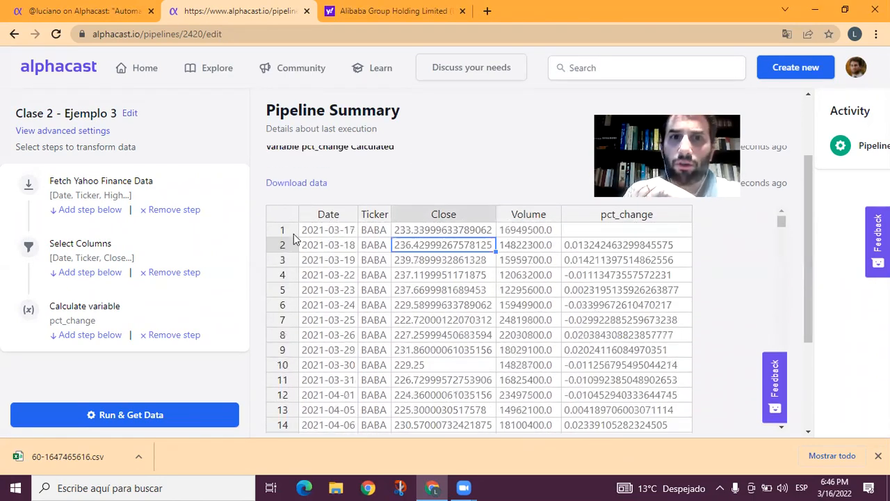
left_click(320, 231)
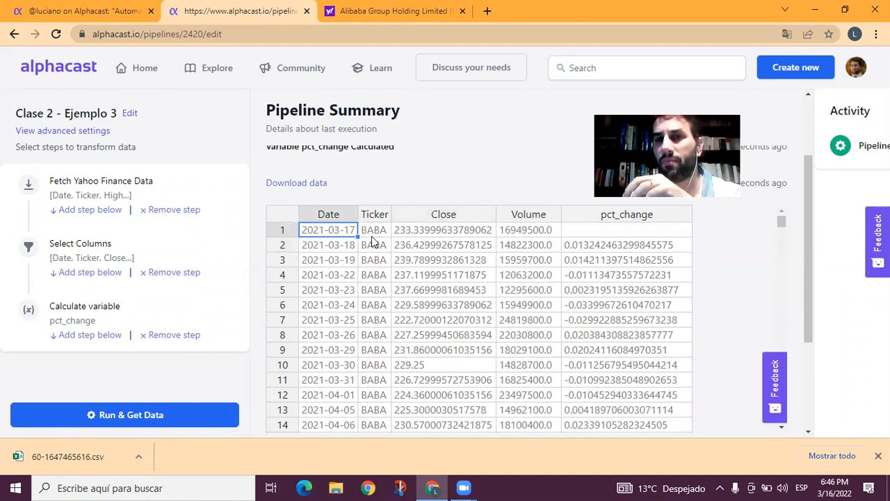
left_click(371, 236)
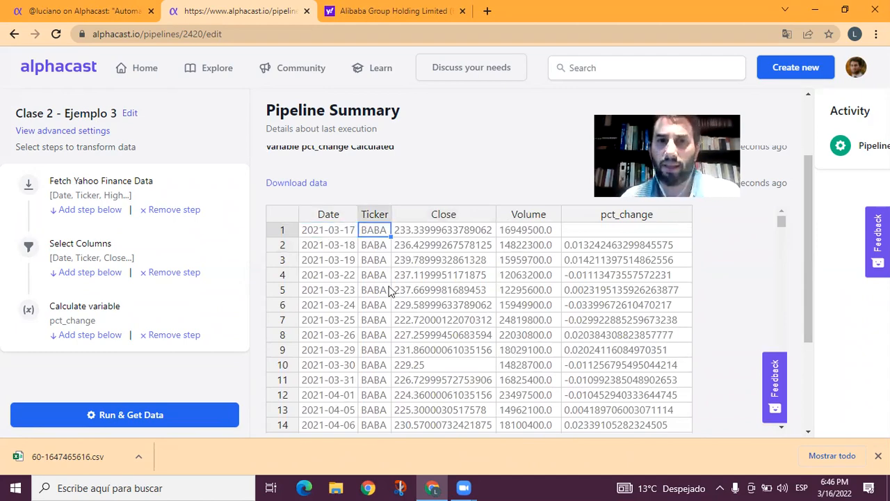
Examine how pct_change behaves in the preview where the BABA rows end and the QQQ rows begin.
scroll(379, 265, "down", 20)
scroll(387, 293, "down", 20)
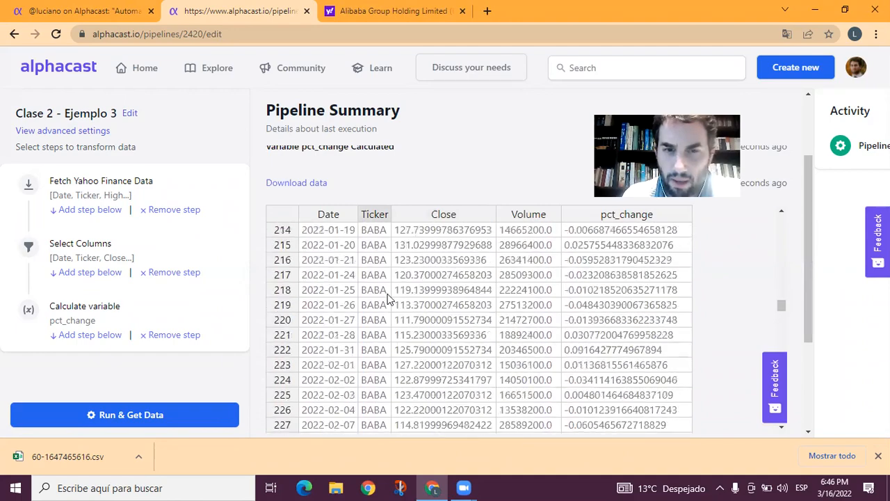
scroll(387, 294, "up", 5)
scroll(388, 294, "up", 2)
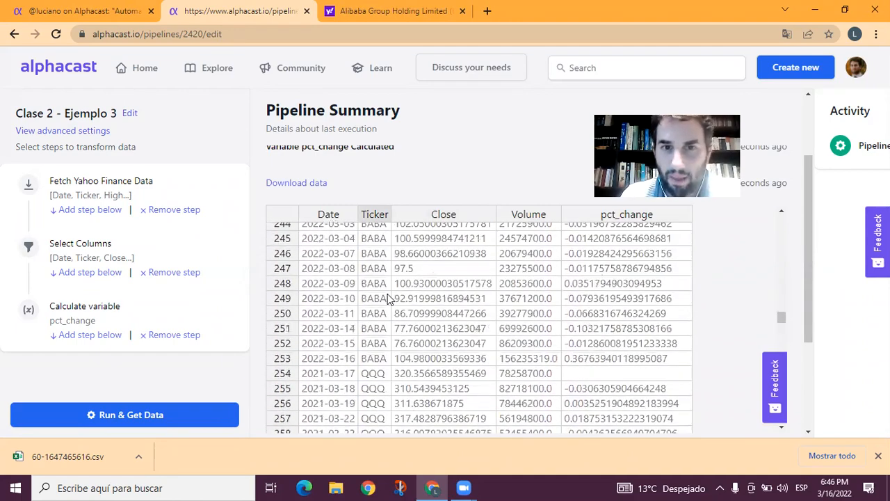
scroll(368, 299, "down", 1)
left_click(324, 295)
left_click_drag(323, 295, 376, 309)
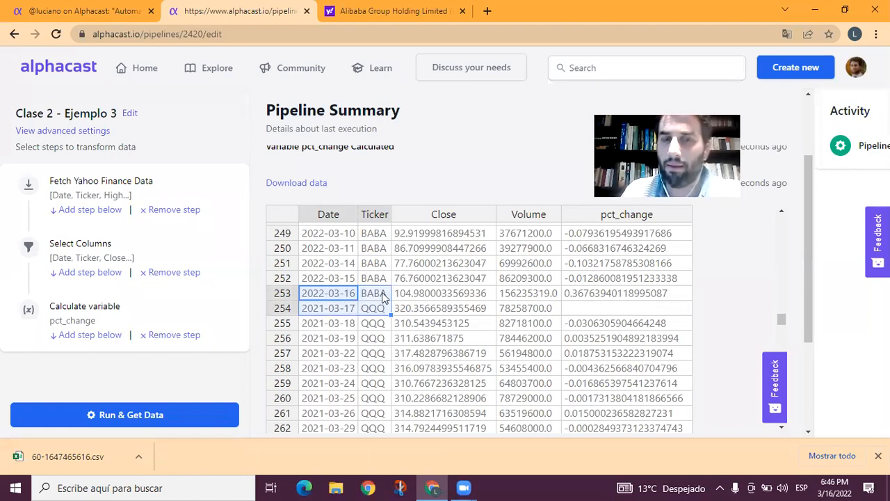
left_click(372, 312)
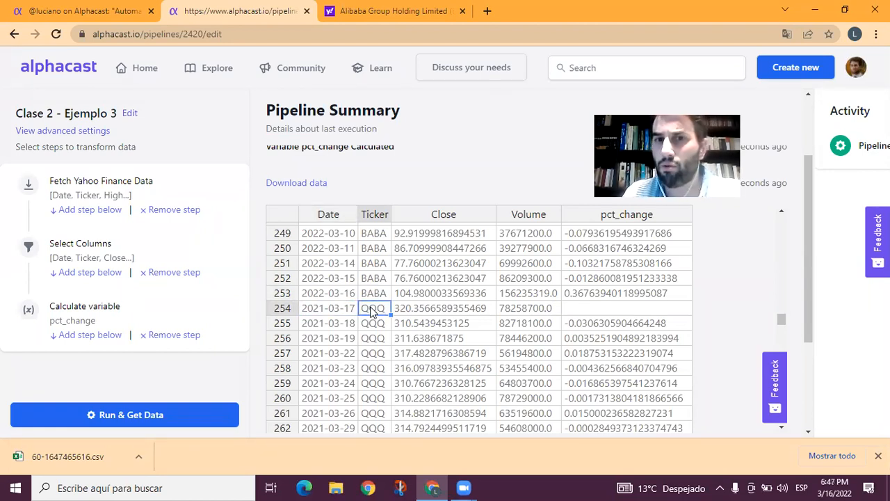
left_click(615, 307)
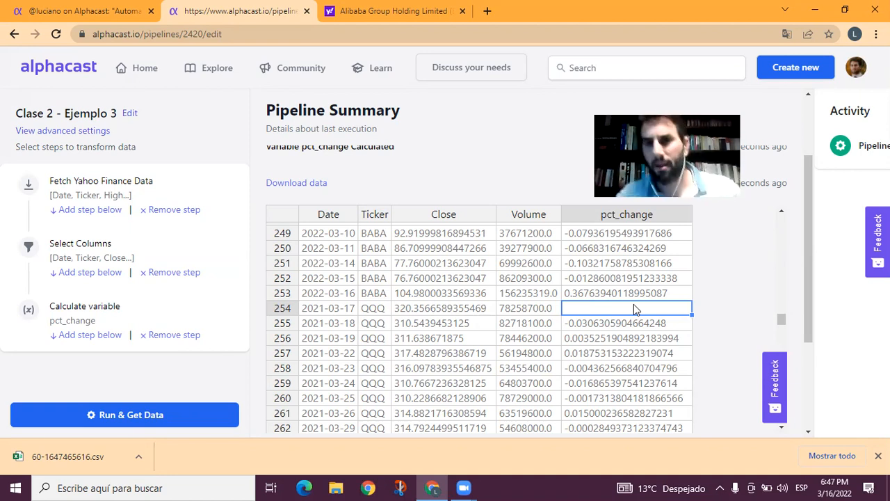
scroll(634, 304, "up", 20)
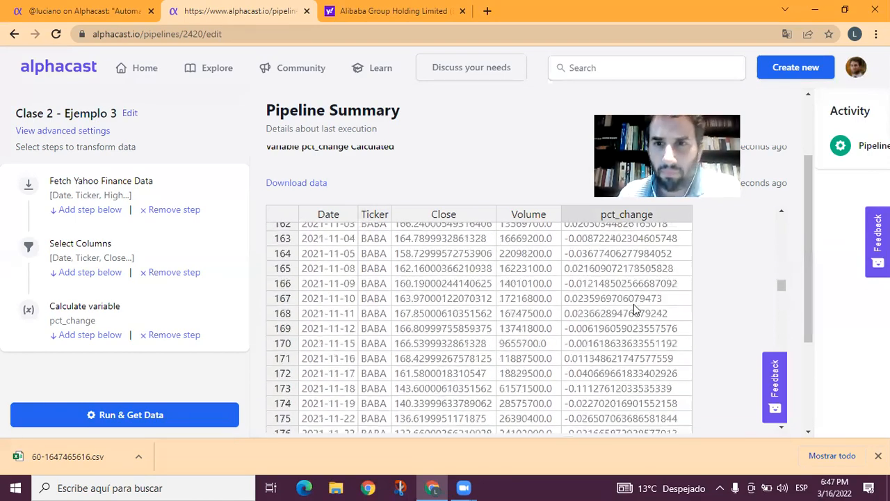
scroll(634, 304, "up", 18)
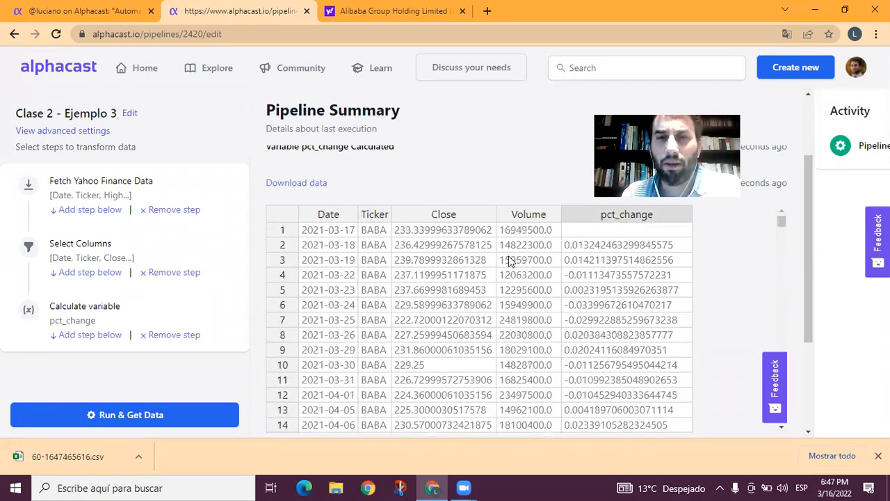
Add a Publish to Dataset step below the Calculate variable step.
left_click(98, 336)
scroll(122, 344, "down", 1)
left_click(109, 354)
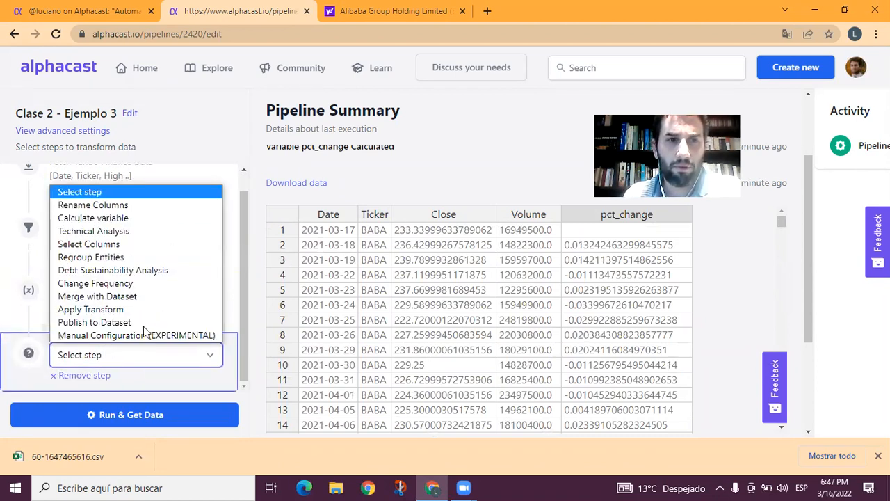
left_click(131, 322)
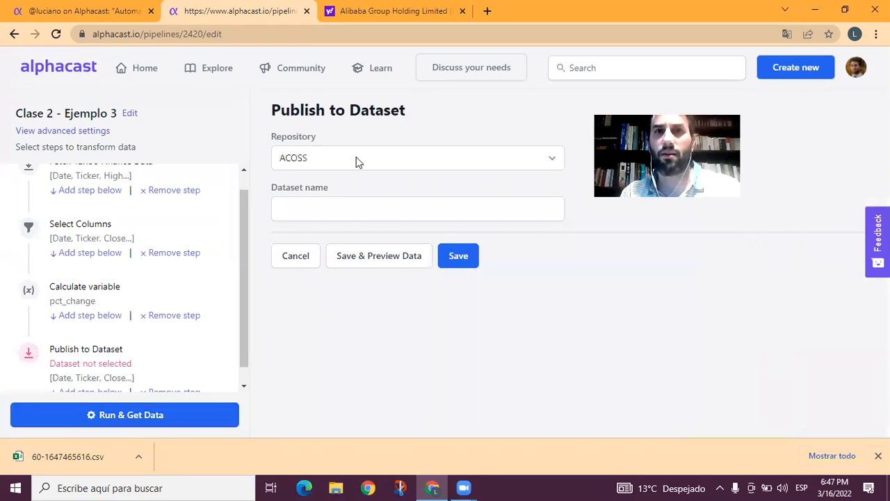
Set the publishing target to the Home repository with dataset name "Clase 2 - Ejemplo 3" and save the step.
left_click(356, 157)
scroll(368, 246, "down", 7)
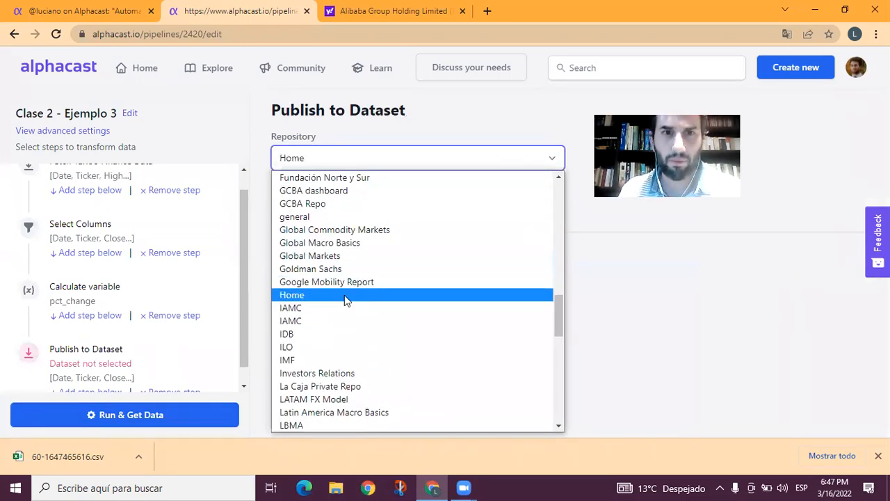
left_click(345, 295)
left_click(342, 201)
type("C")
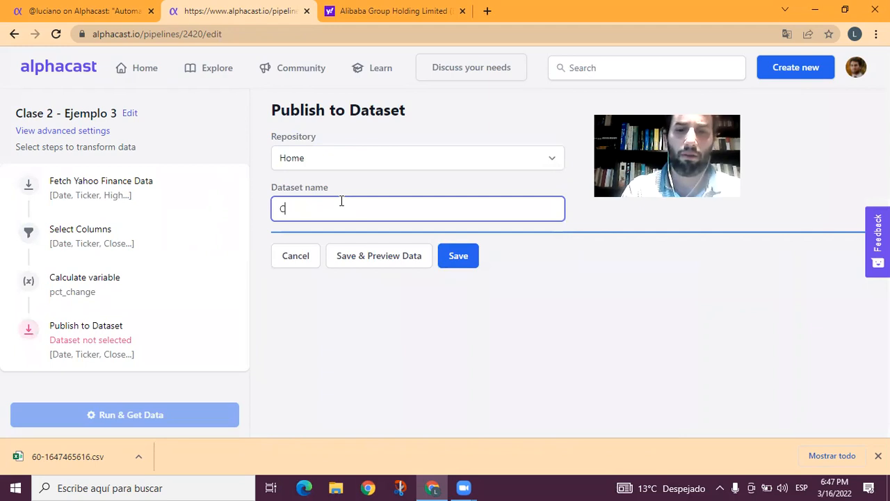
type("lase 2 -b")
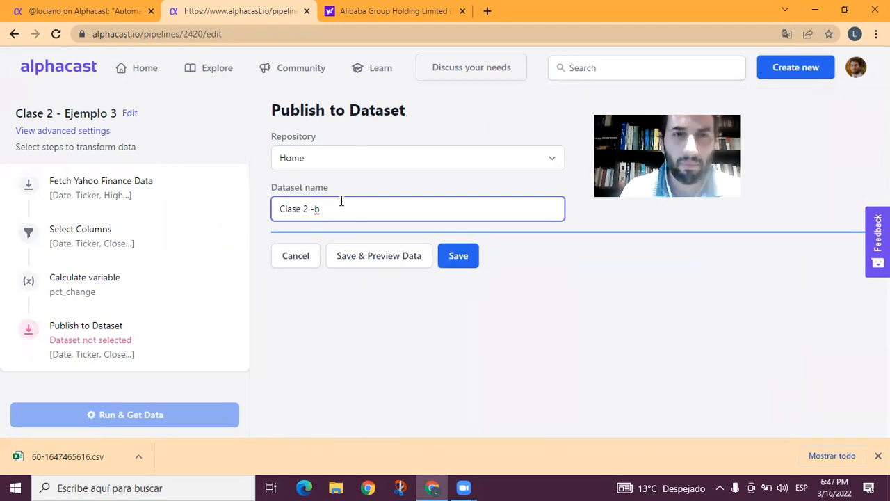
double_click(328, 204)
key("BackSpace")
type("- Ejemplo 3")
left_click(455, 257)
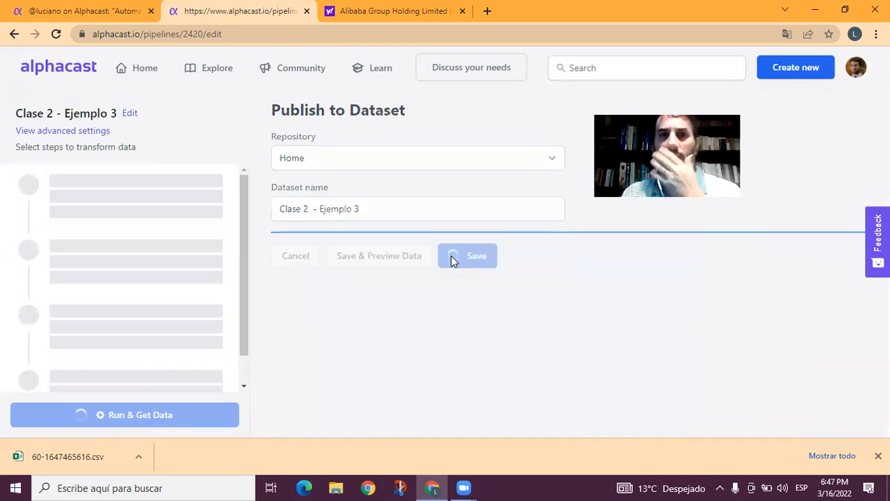
Run the pipeline to publish the dataset and review the execution summary.
left_click(126, 415)
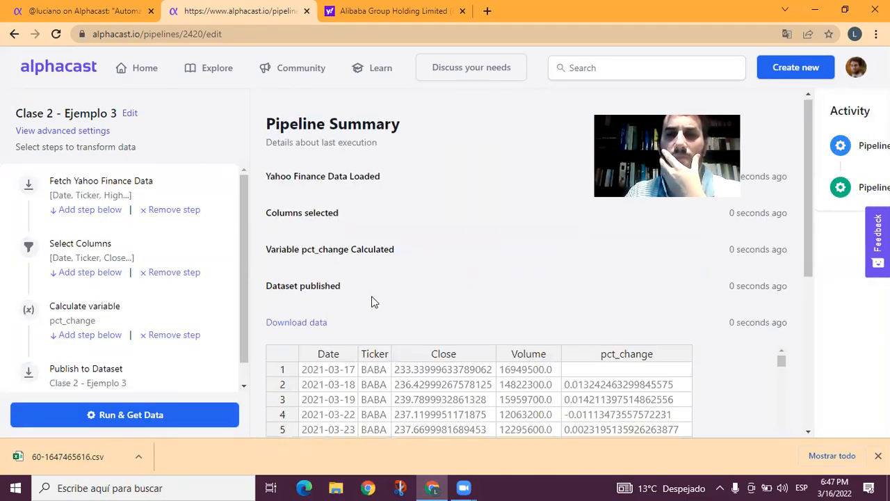
scroll(313, 209, "down", 2)
scroll(357, 212, "up", 2)
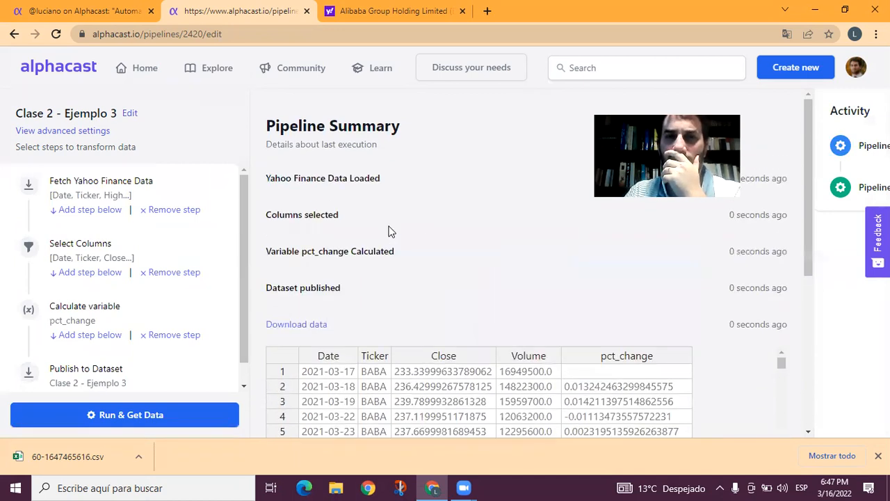
Open the published dataset from the pipeline's Publish to Dataset step and look over its variables and activity.
left_click(178, 368)
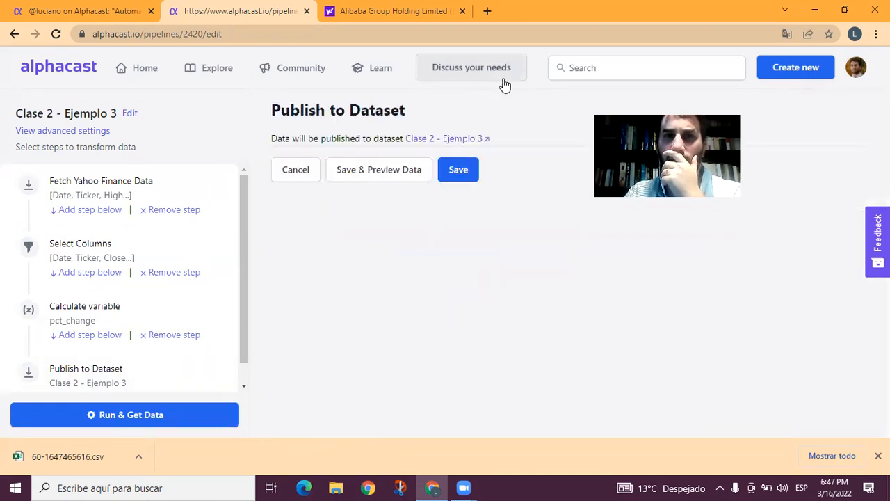
left_click(460, 138)
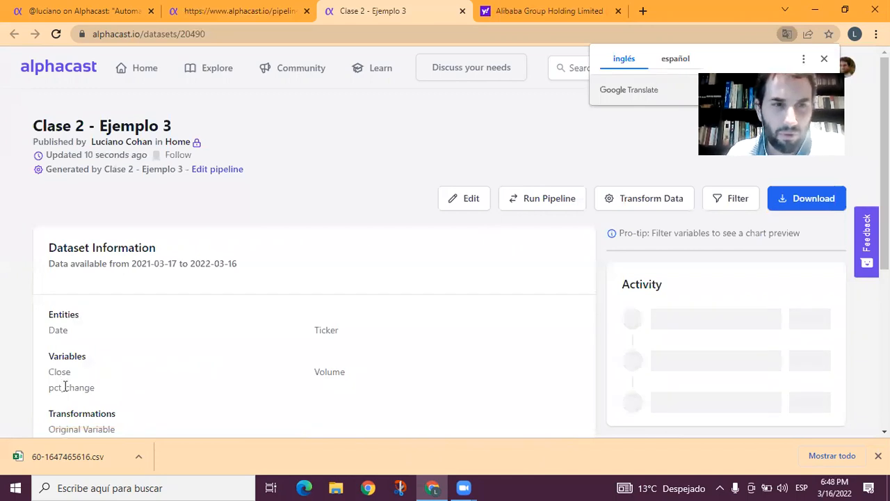
scroll(474, 292, "down", 1)
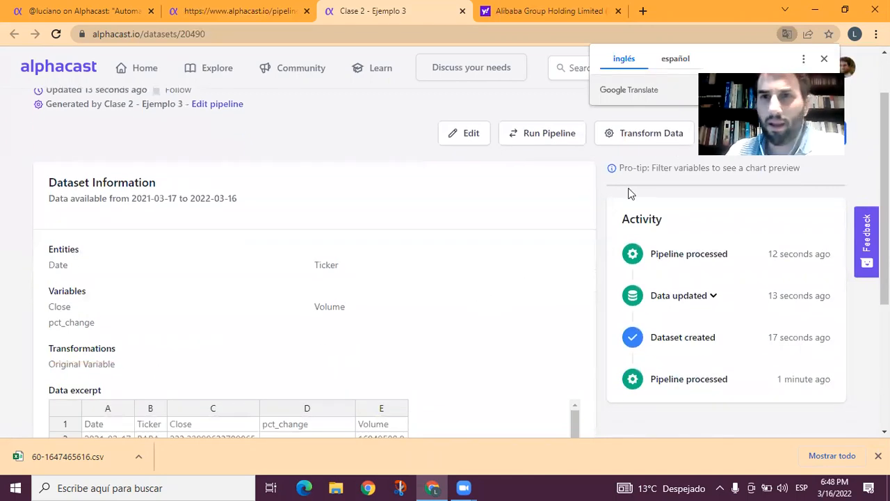
scroll(732, 200, "up", 1)
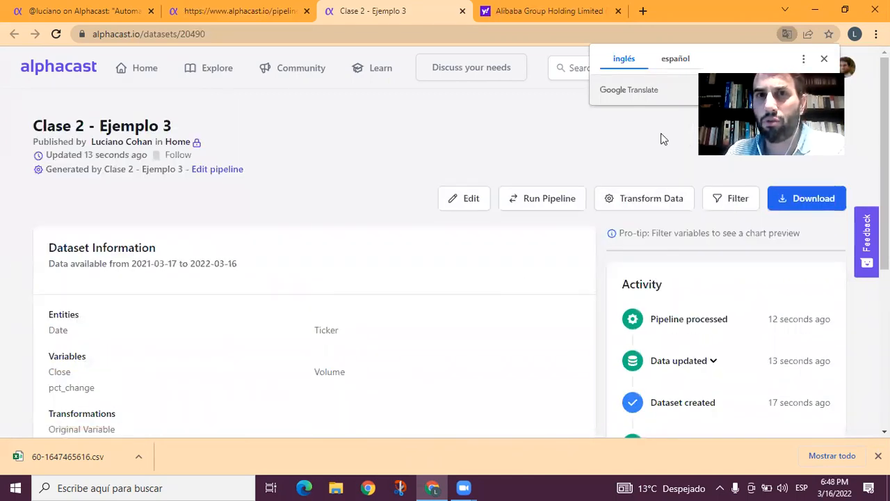
Filter the dataset to the Close, pct_change and Volume variables and create a chart from them.
left_click(713, 198)
scroll(444, 320, "down", 1)
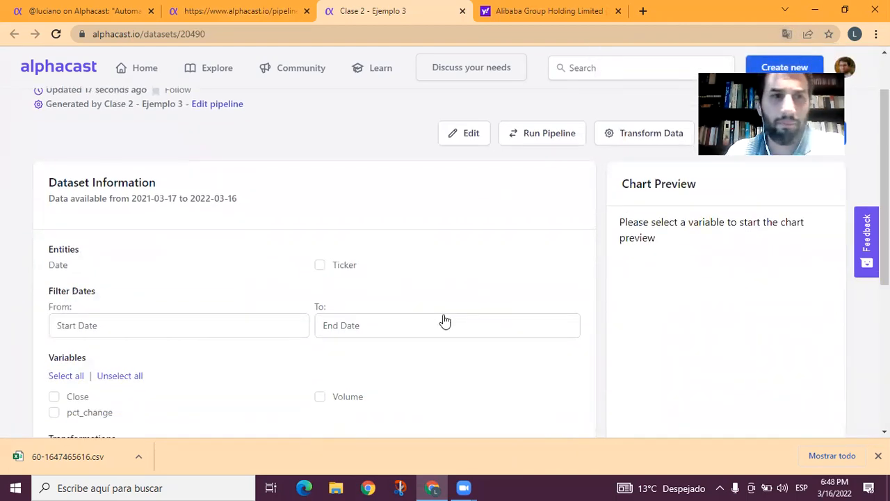
scroll(166, 366, "down", 1)
left_click(84, 332)
left_click(83, 348)
left_click(341, 332)
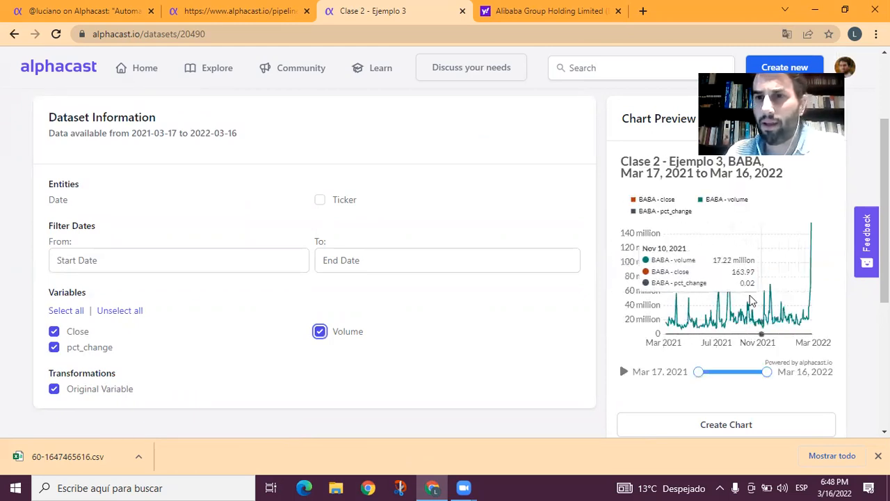
left_click(724, 425)
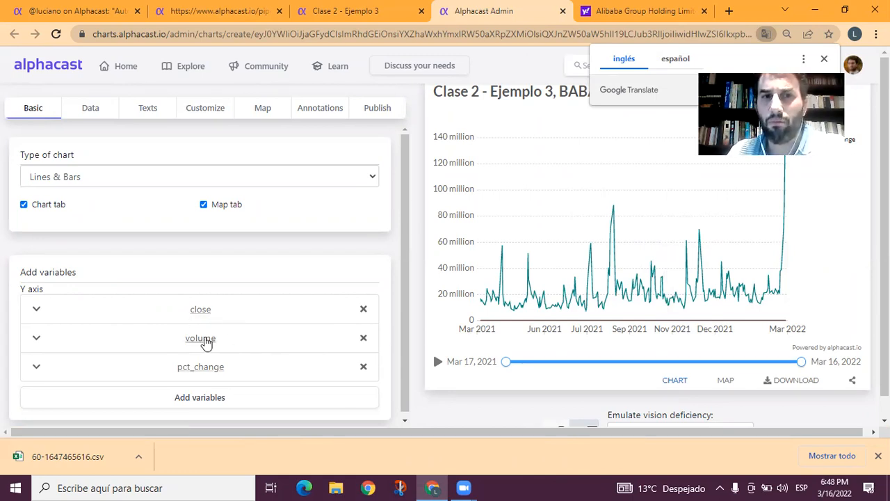
Render the pct_change variable in a new separate chart and inspect the resulting series.
scroll(279, 317, "down", 1)
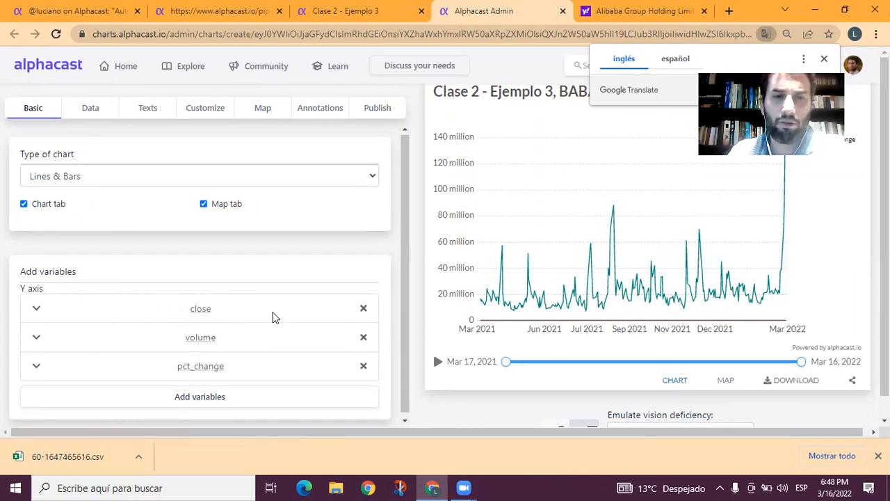
left_click(36, 363)
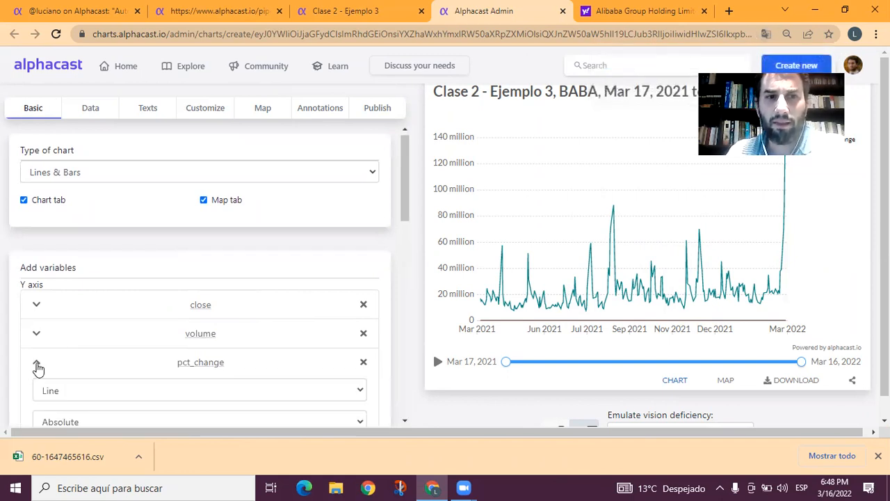
scroll(39, 364, "down", 3)
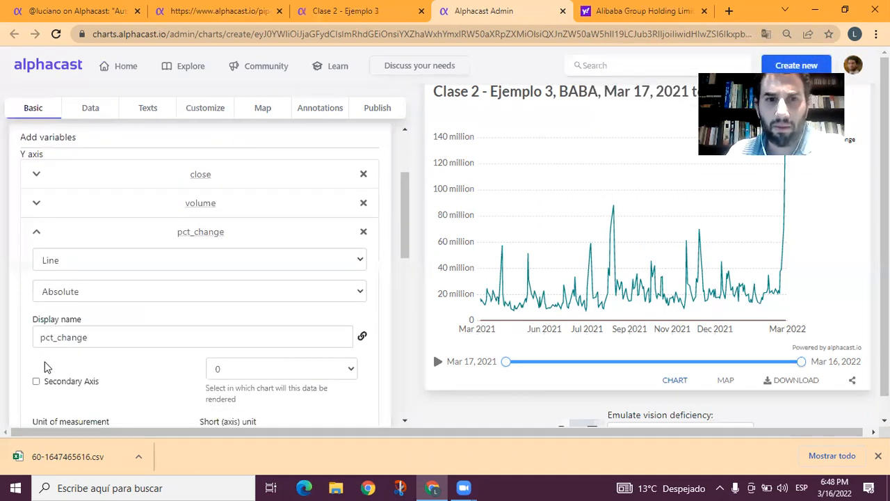
scroll(39, 363, "down", 2)
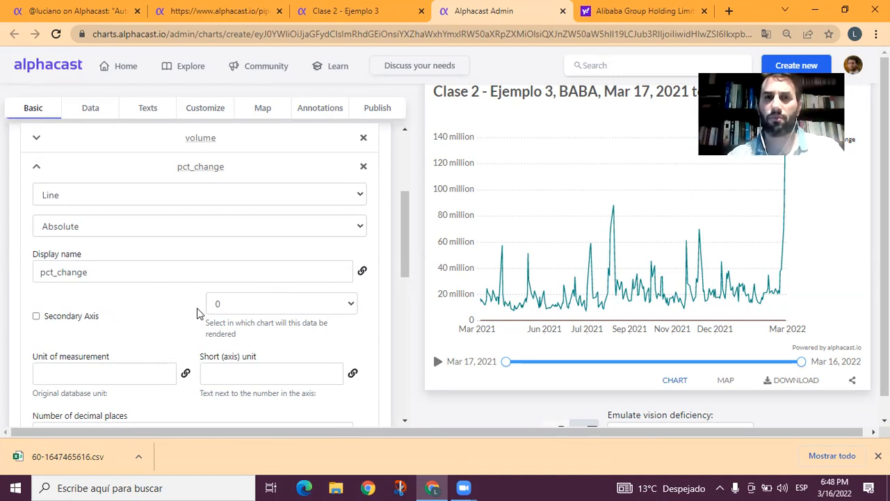
left_click(351, 304)
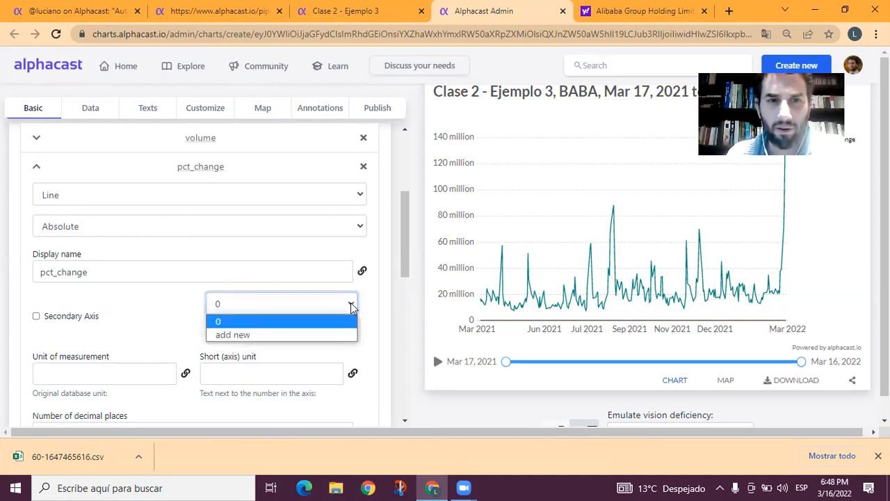
left_click(246, 332)
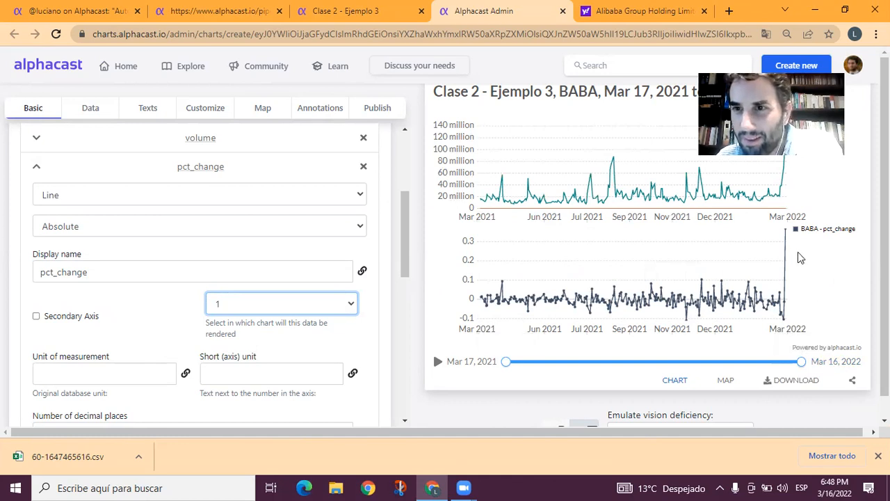
mouse_move(787, 240)
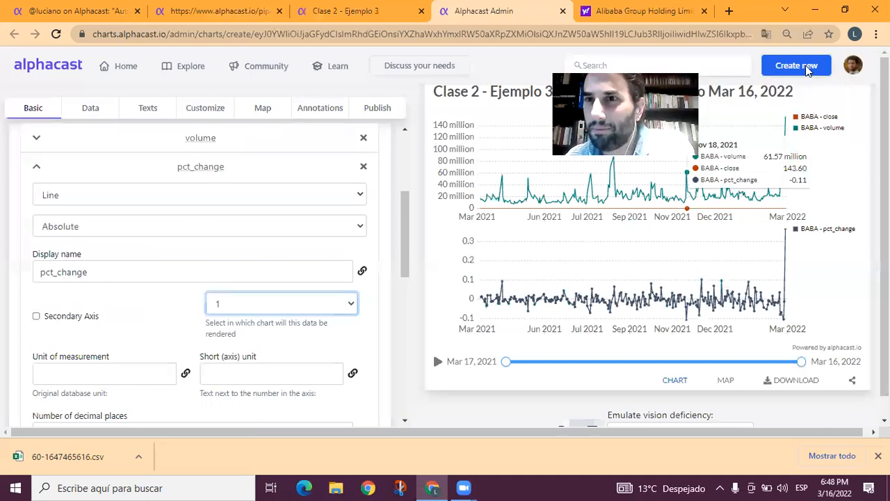
left_click(834, 116)
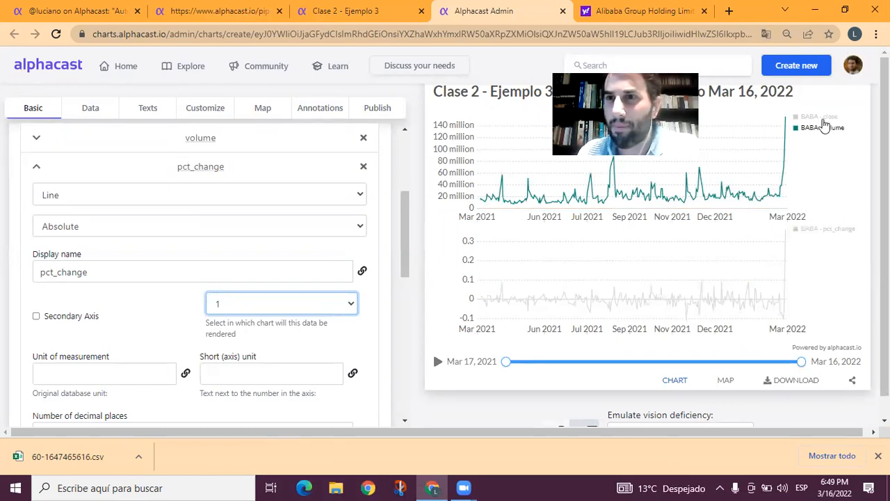
Change the pct_change series from a line to bars.
scroll(164, 231, "up", 1)
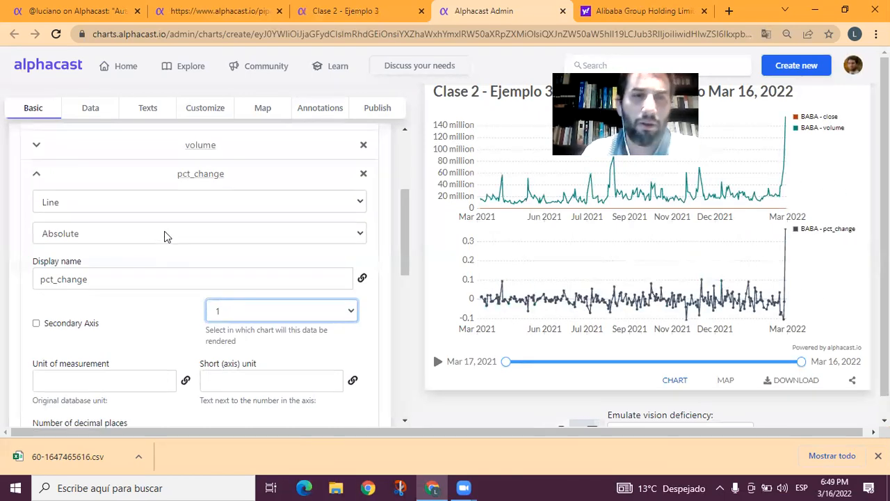
left_click(88, 261)
left_click(78, 286)
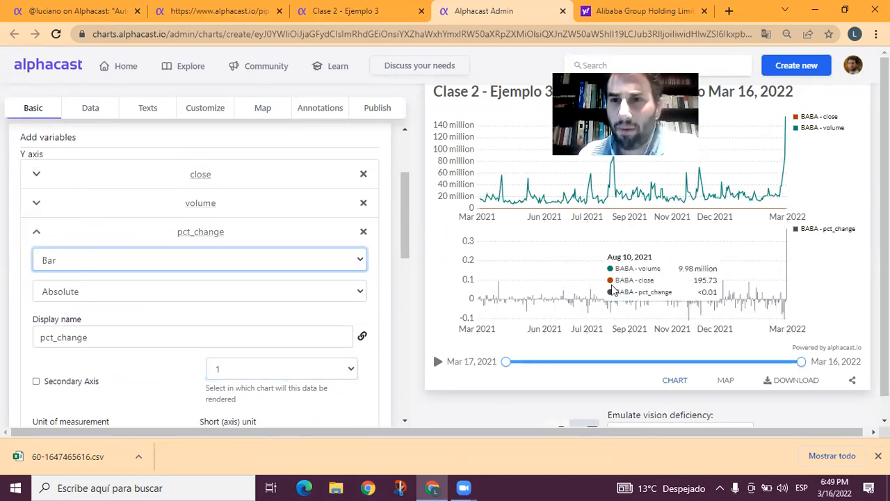
Render the volume variable in another new separate chart and display it as bars.
left_click(38, 205)
left_click(251, 341)
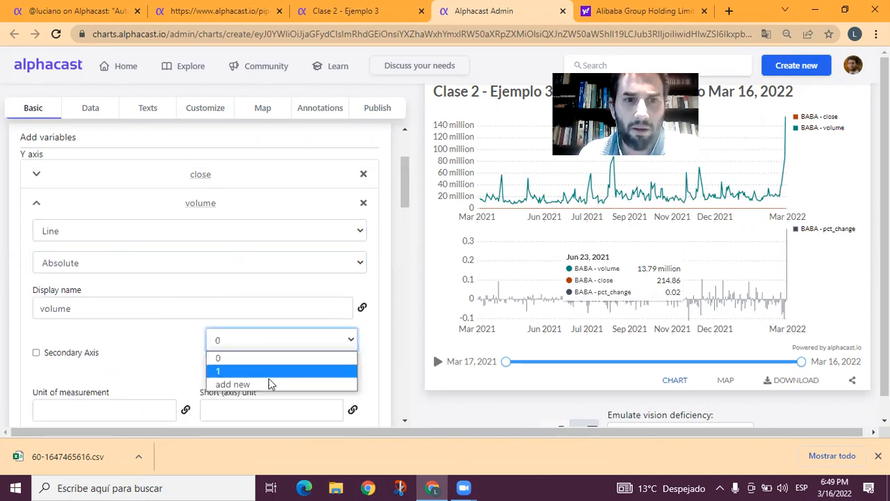
left_click(271, 383)
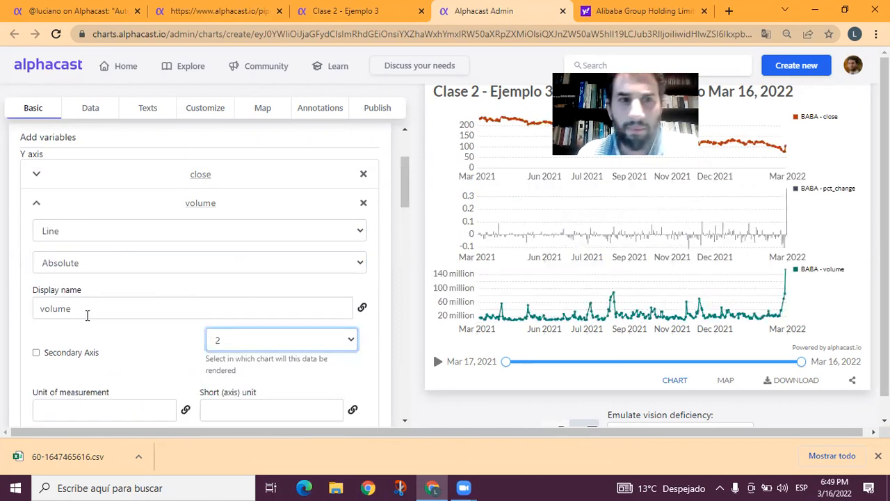
left_click(58, 230)
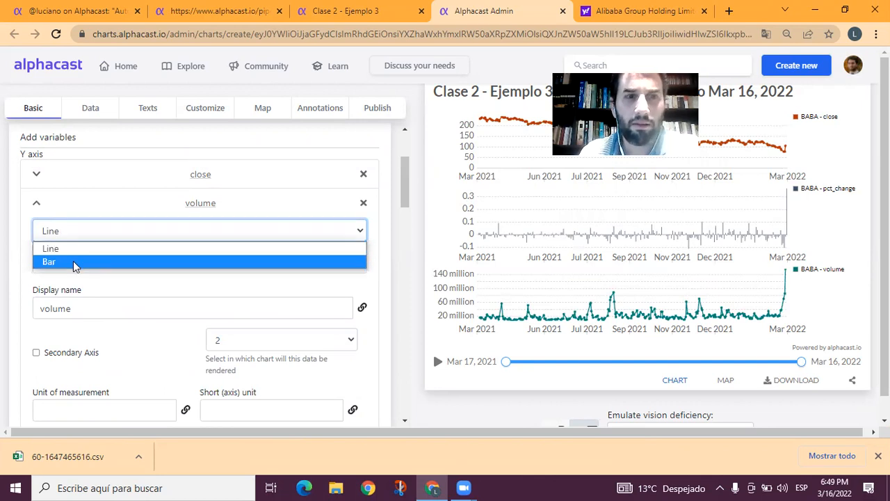
left_click(73, 261)
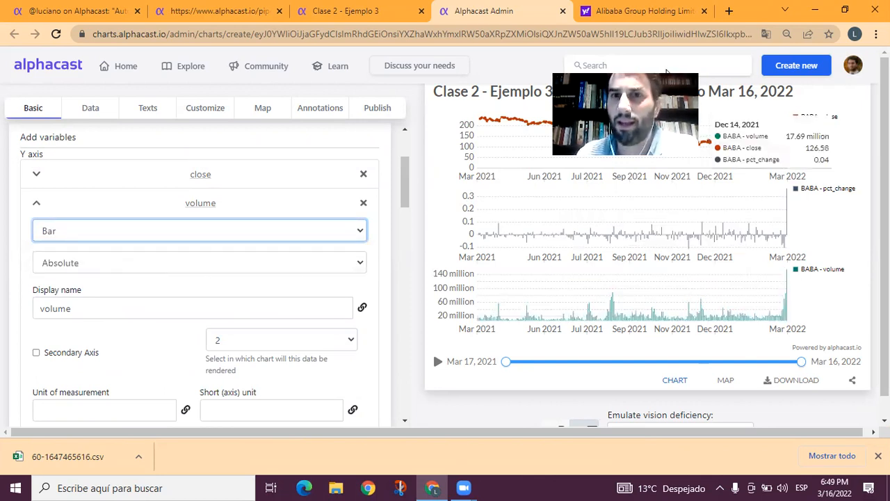
Narrow the chart's time range to Jan 21, 2022 through Mar 16, 2022.
left_click_drag(507, 361, 760, 362)
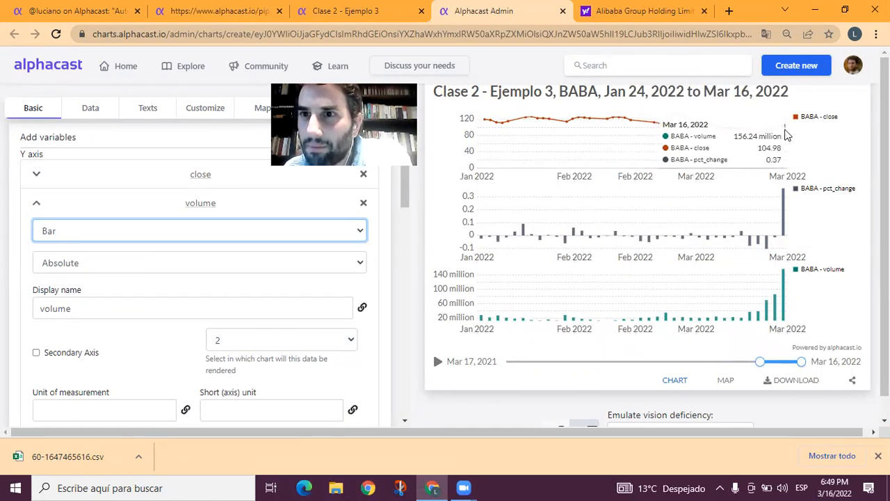
mouse_move(761, 361)
left_mouse_down()
mouse_move(661, 361)
mouse_move(757, 361)
left_mouse_up()
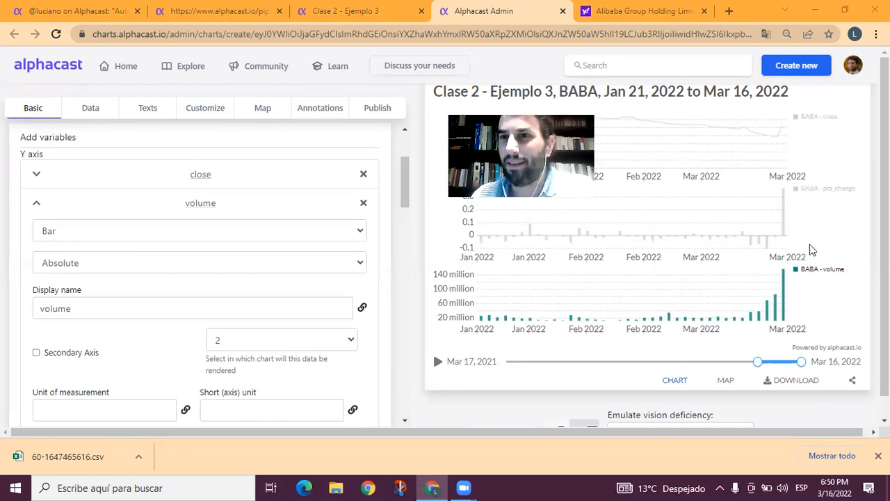
Publish the chart to the Home repository, view its public page, and return to the chart editor.
left_click(375, 109)
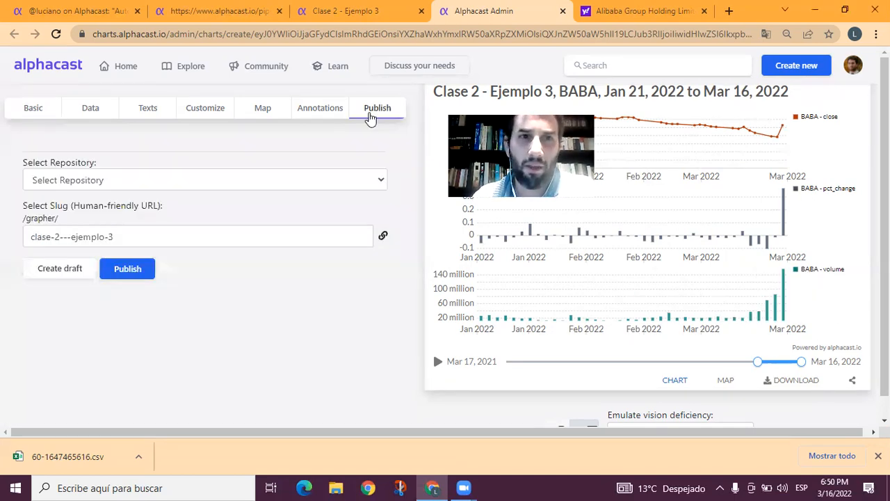
left_click(163, 180)
key("h")
scroll(159, 271, "down", 2)
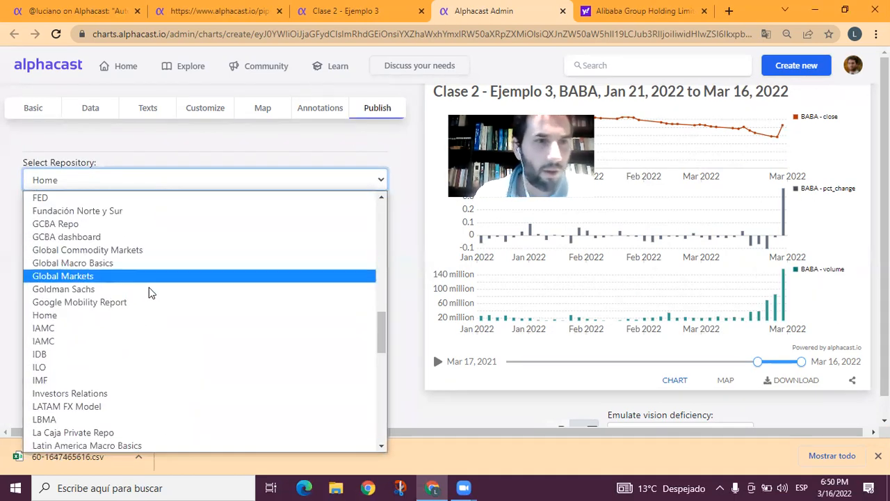
left_click(142, 317)
left_click(133, 272)
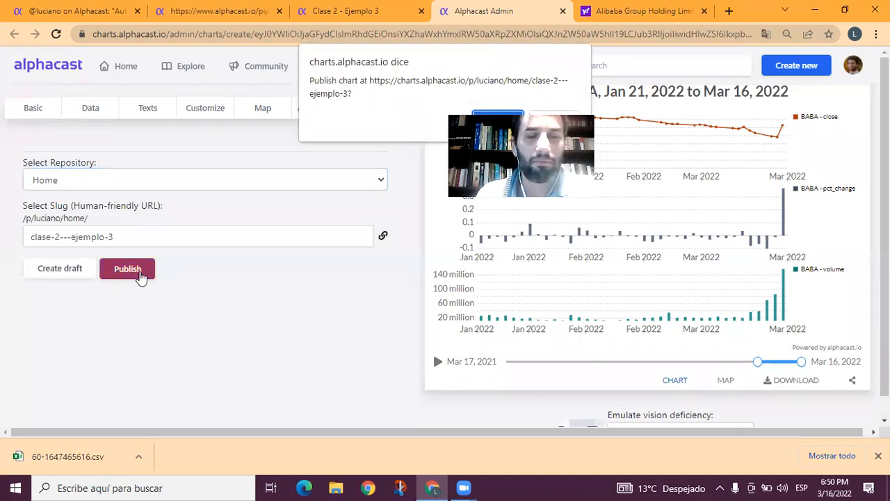
left_click(497, 120)
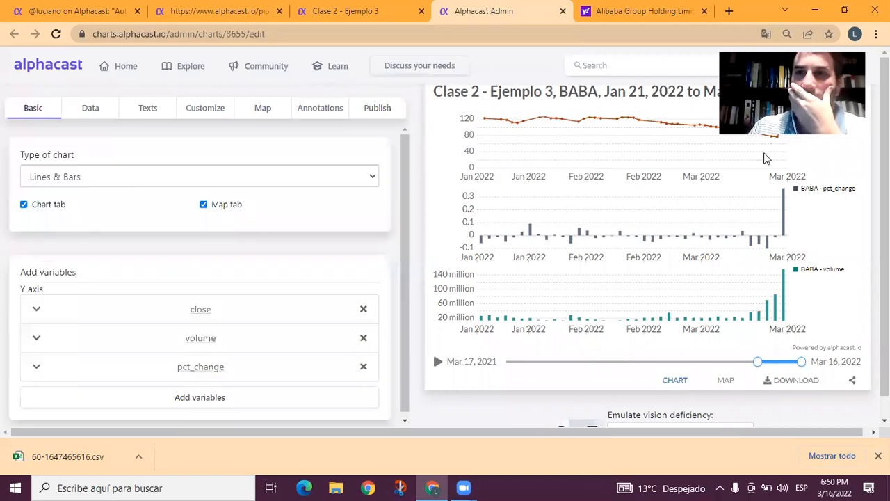
left_click(557, 92)
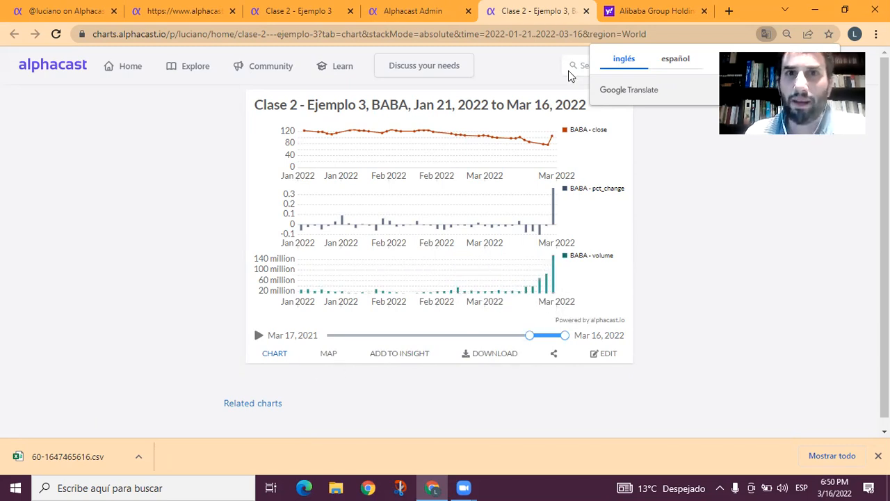
key("ctrl+shift+Tab")
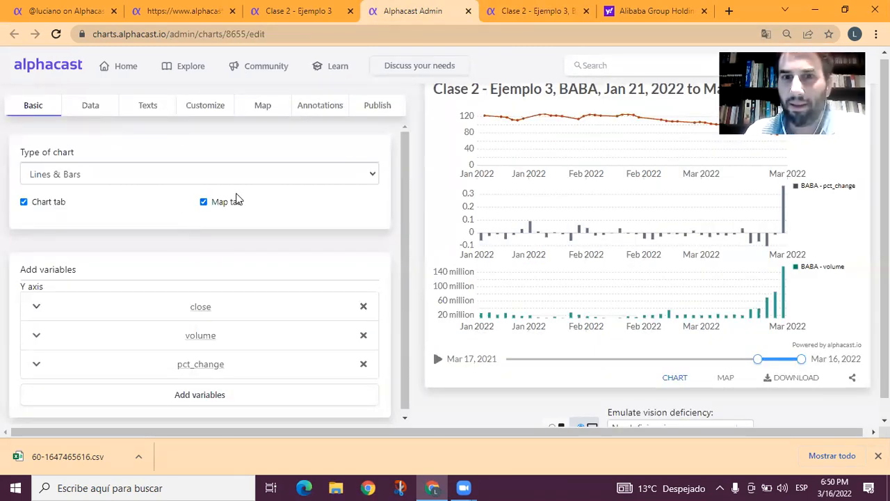
Allow viewers of the chart to change the selected entity, and switch the displayed entity to QQQ.
left_click(89, 111)
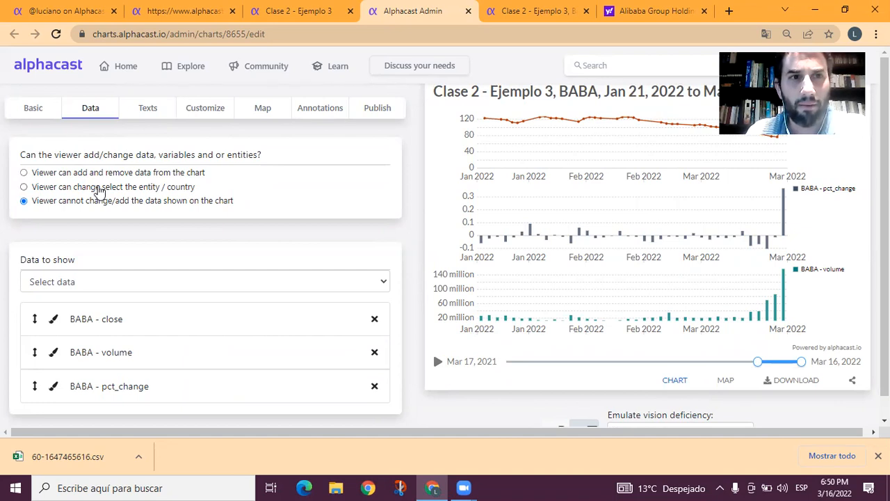
left_click(90, 188)
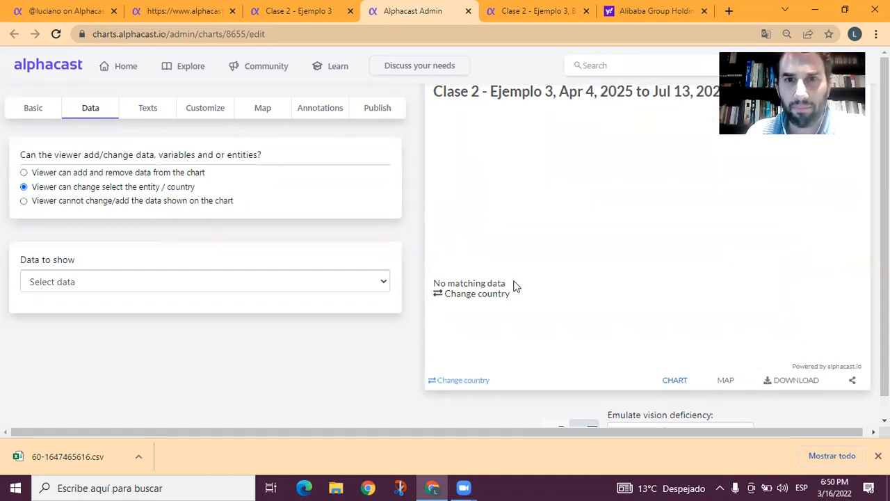
left_click(483, 295)
left_click(481, 150)
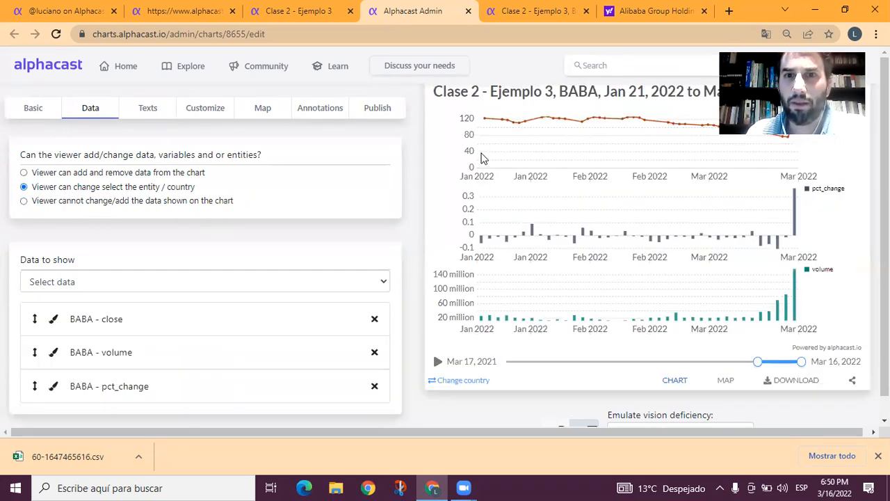
left_click(472, 382)
left_click(469, 173)
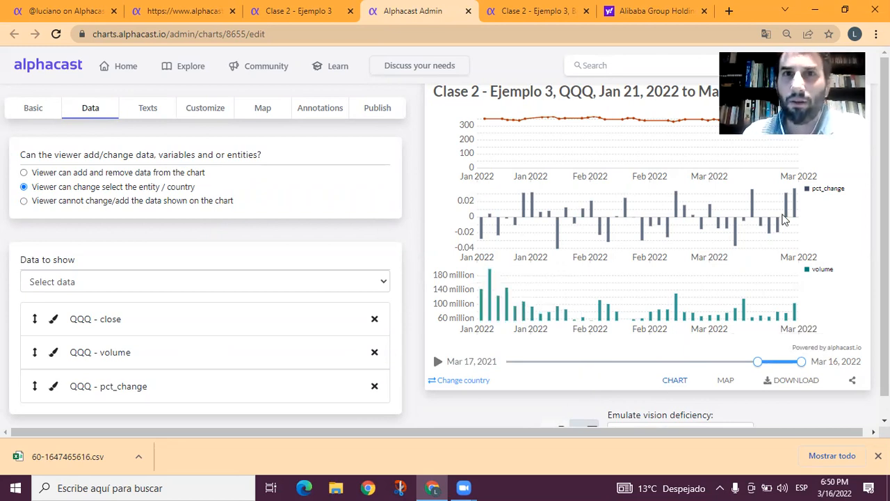
Update the published chart in the Home repository, check its public page, and return to the chart editor.
left_click(366, 115)
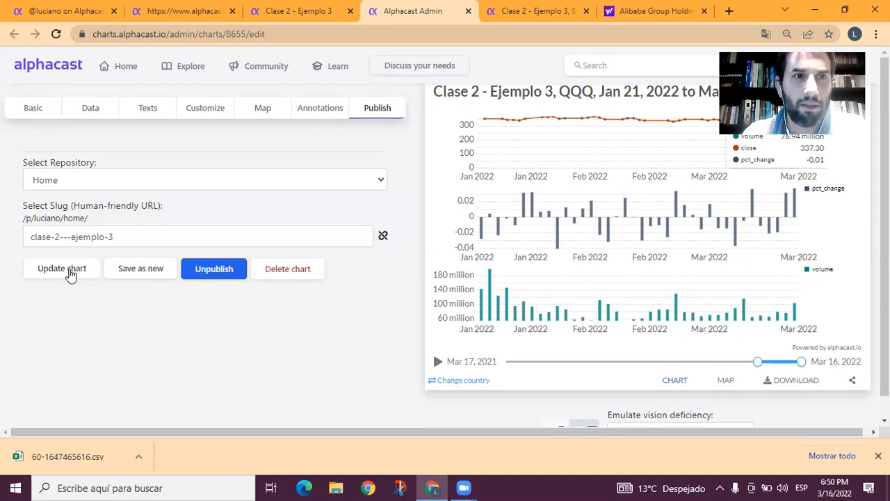
left_click(149, 236)
left_click(74, 267)
key("ctrl+Tab")
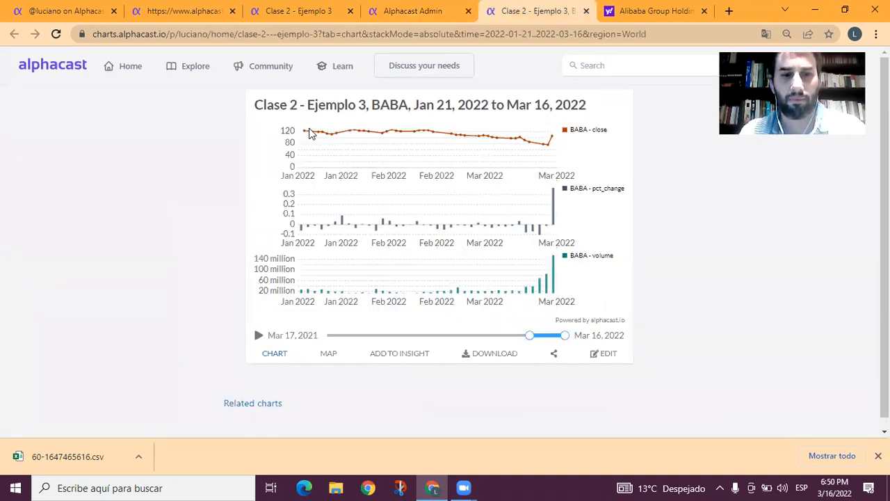
key("ctrl+shift+Tab")
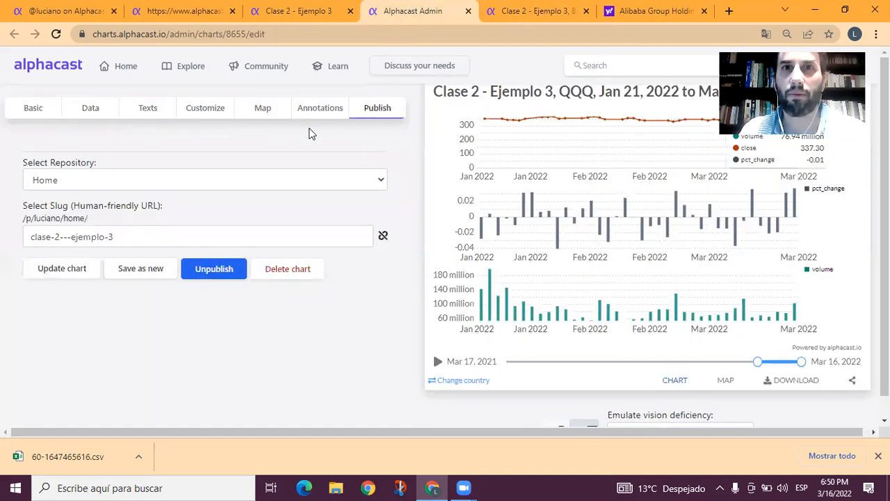
left_click(555, 92, "ctrl")
key("ctrl+Tab")
key("ctrl+Tab")
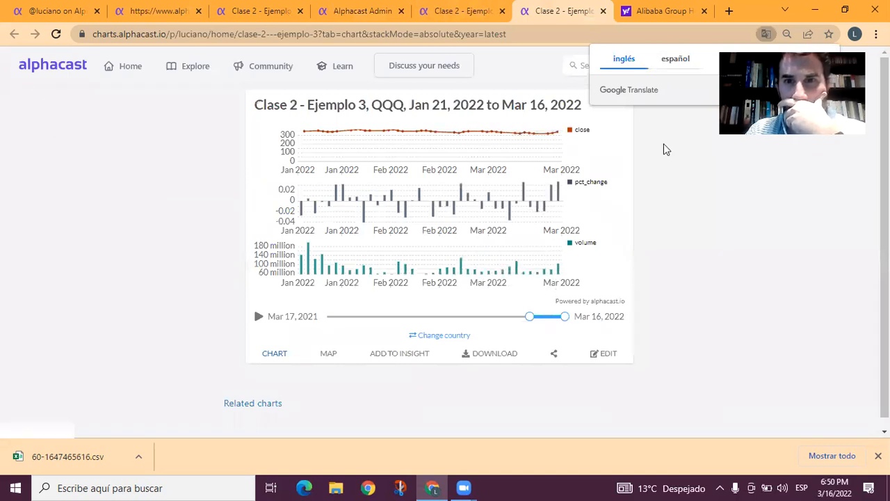
key("ctrl+shift+Tab")
key("ctrl+shift+Tab")
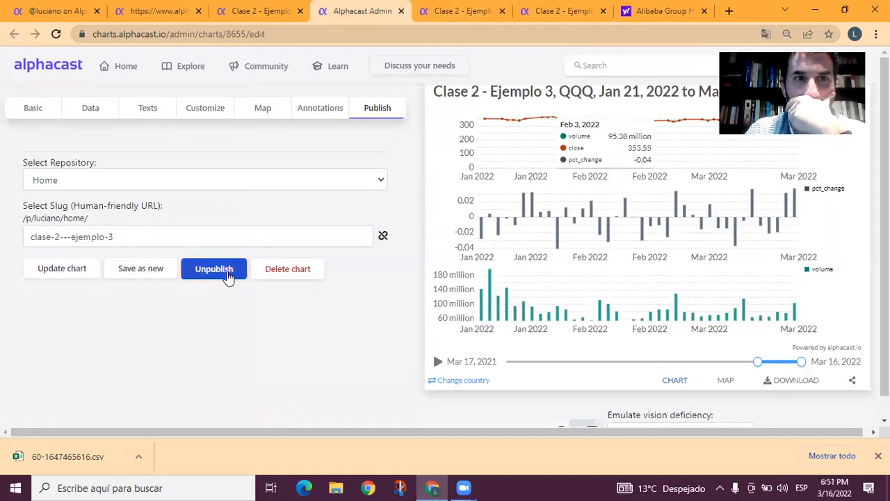
Unpublish the chart, publish it again, and open its public page.
left_click(229, 271)
left_click(498, 106)
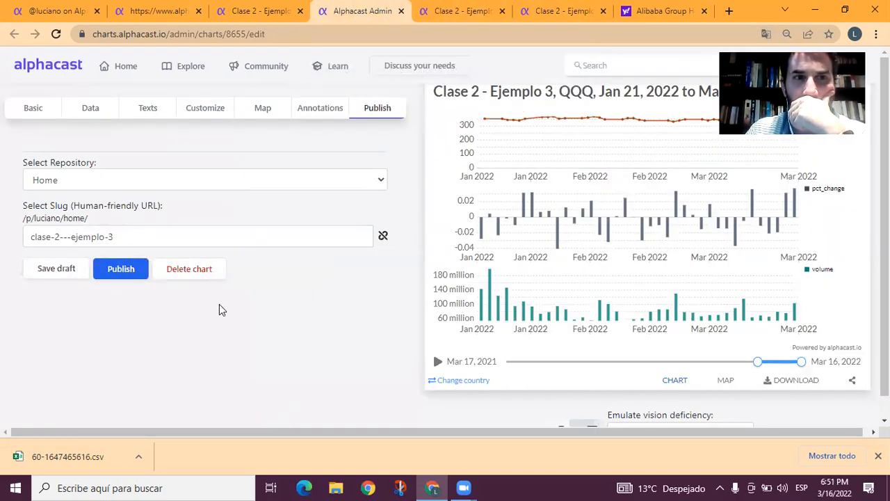
left_click(123, 273)
left_click(497, 127)
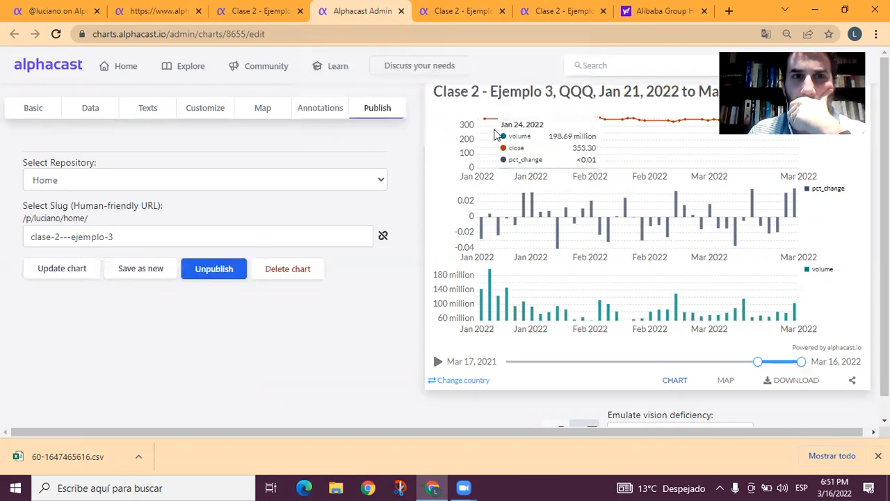
left_click(508, 95)
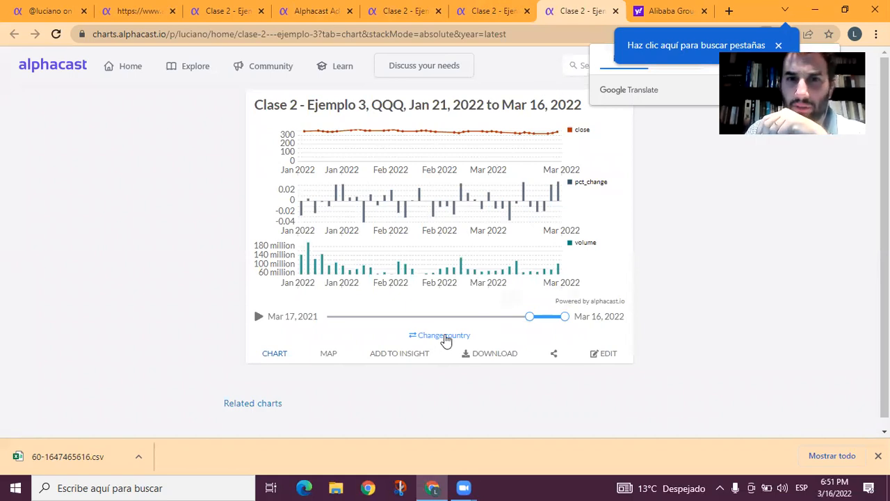
Set the chart legend's entity name to Asset and open the chart's publishing options.
left_click(317, 12)
left_click(214, 108)
scroll(214, 244, "down", 2)
scroll(214, 245, "down", 8)
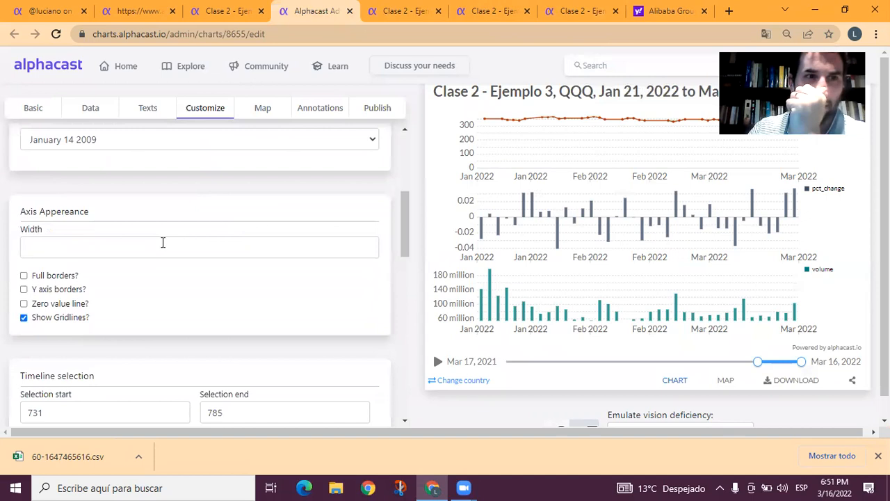
scroll(97, 286, "down", 5)
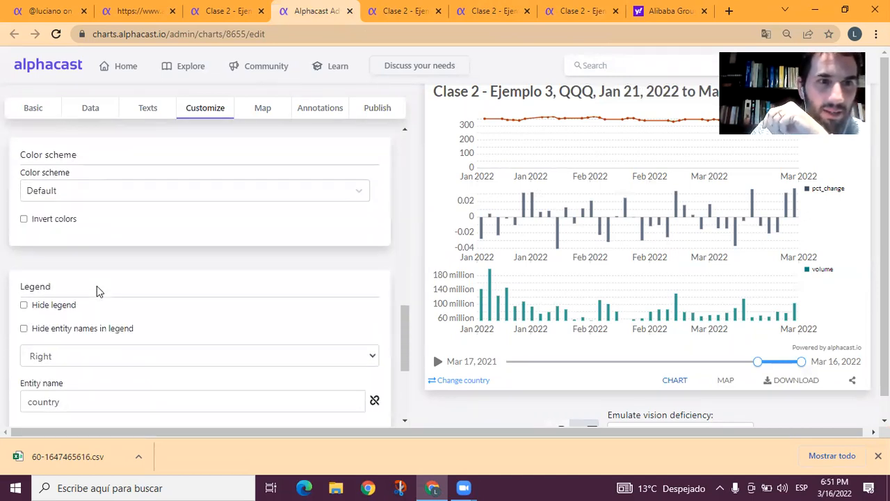
left_click_drag(84, 278, 21, 273)
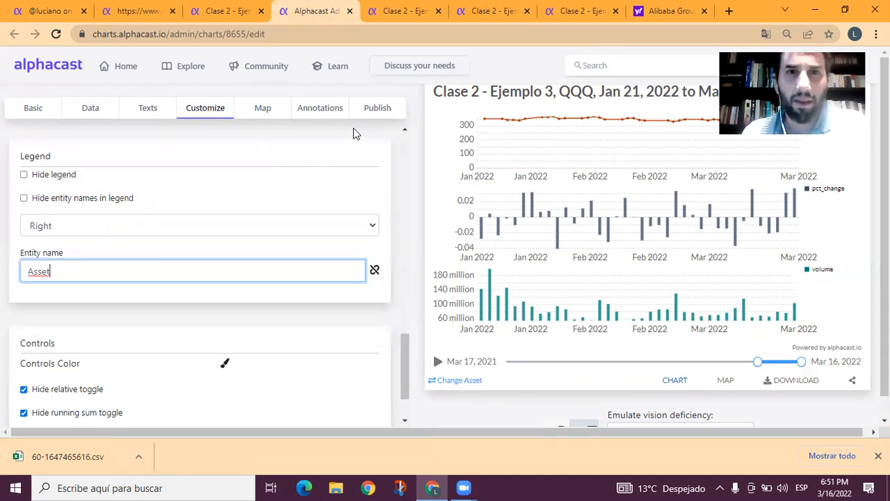
left_click(376, 108)
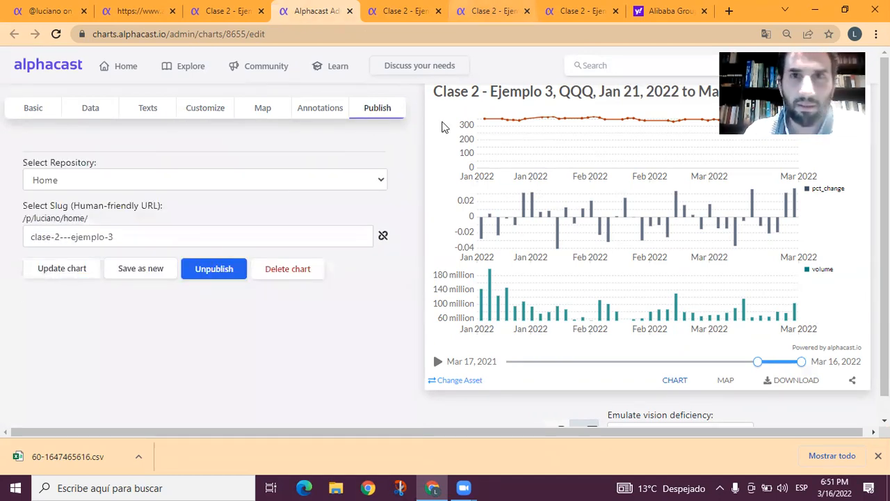
On the chart's public page, switch the displayed entity to BABA.
left_click(576, 10)
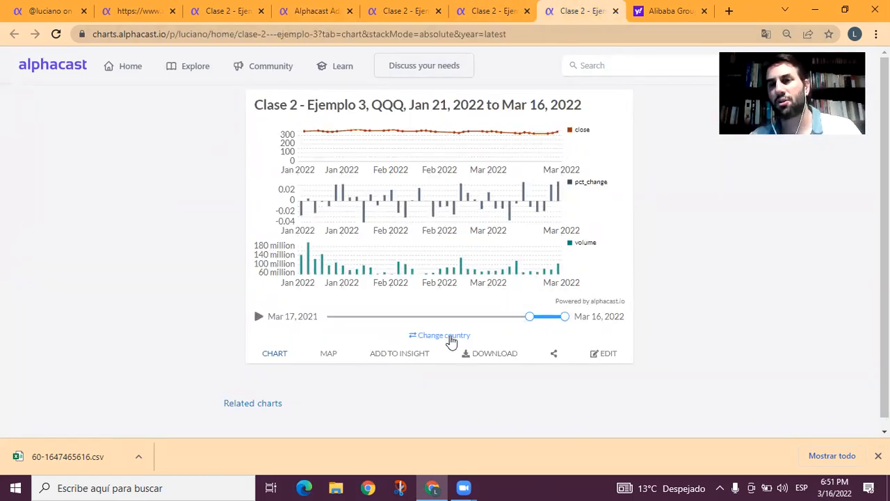
left_click(451, 337)
left_click(275, 185)
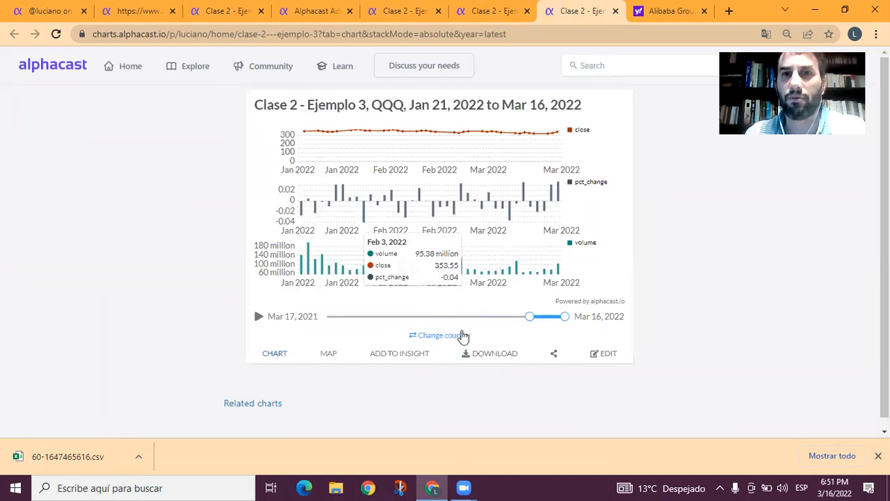
left_click(462, 337)
left_click(285, 165)
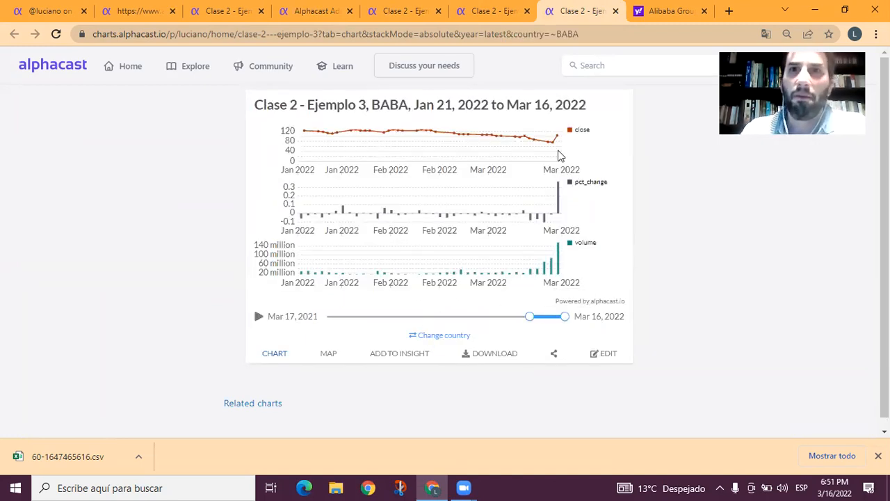
Close the dataset page, the chart editor, the public chart pages and the Yahoo Finance page.
left_click(226, 11)
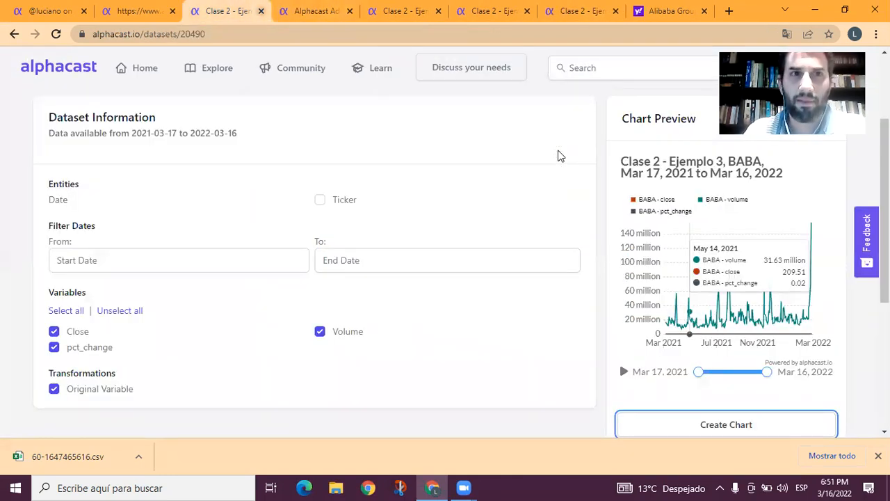
key("ctrl+w")
key("ctrl+w")
key("ctrl+w")
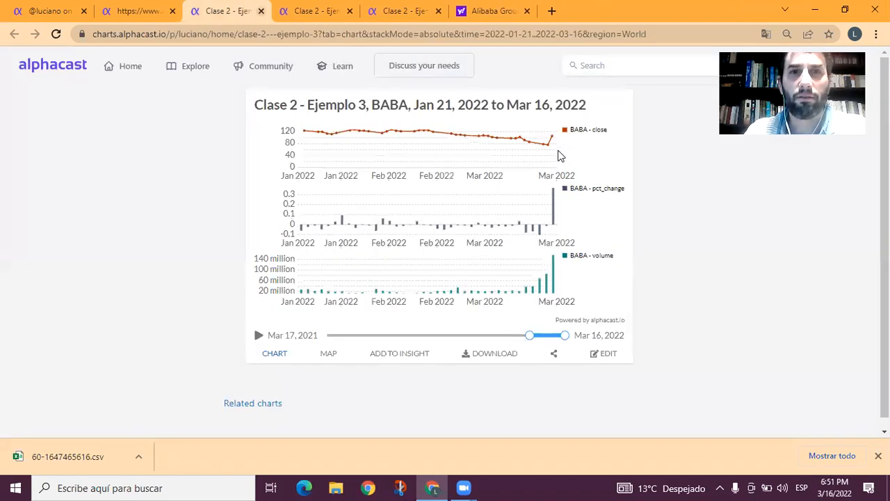
key("ctrl+w")
key("ctrl+w")
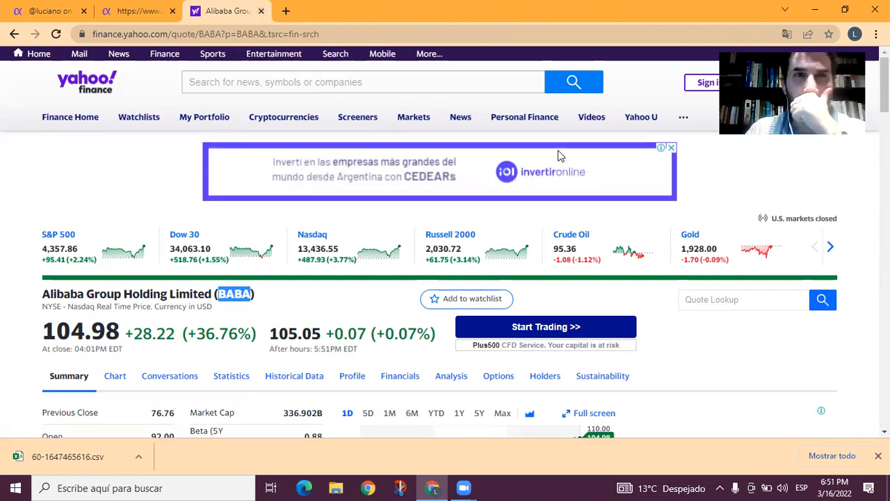
key("ctrl+w")
Review the Ejemplo 3 and Example 4 outlines in the class insight against the steps of the Clase 2 - Ejemplo 3 pipeline.
left_click(87, 12)
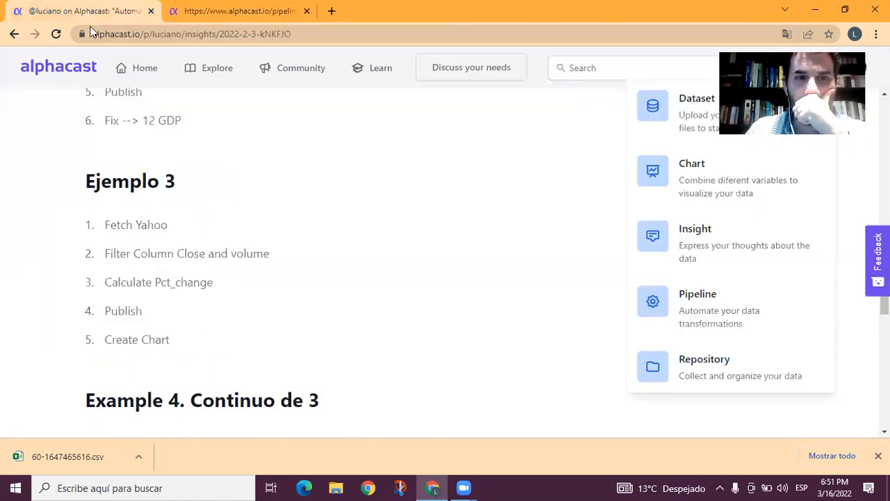
scroll(330, 232, "down", 1)
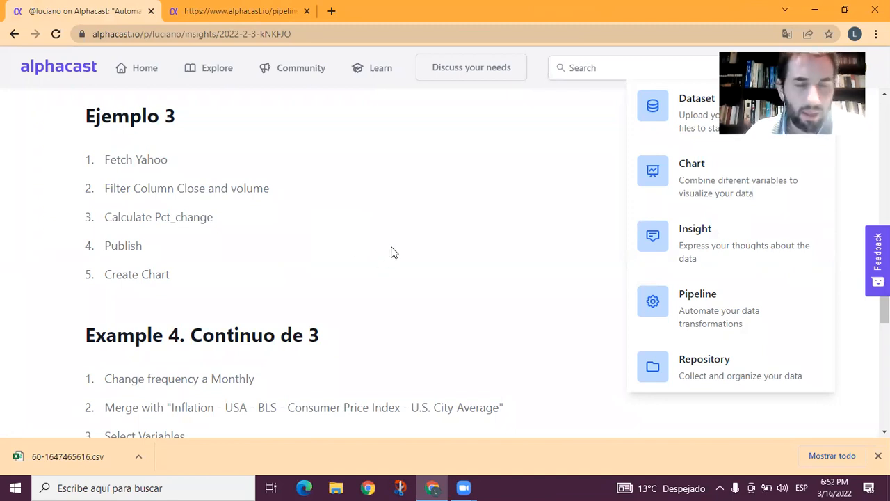
scroll(392, 252, "up", 1)
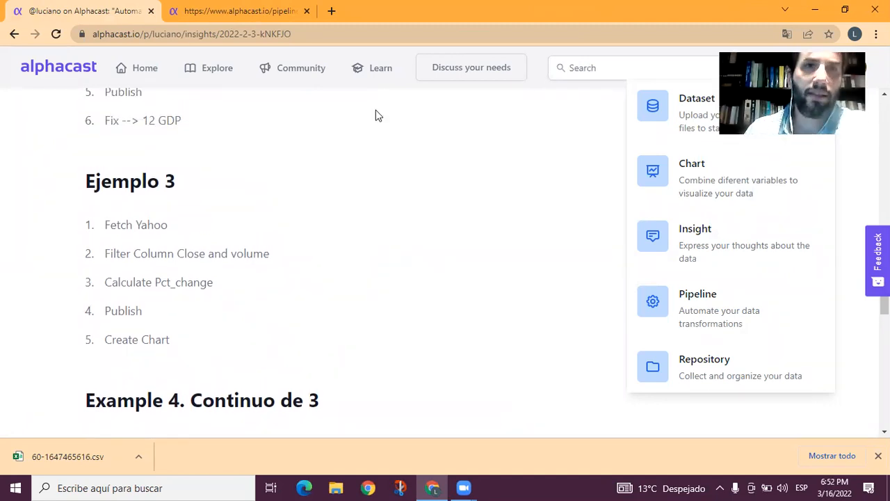
left_click(240, 11)
scroll(146, 320, "down", 1)
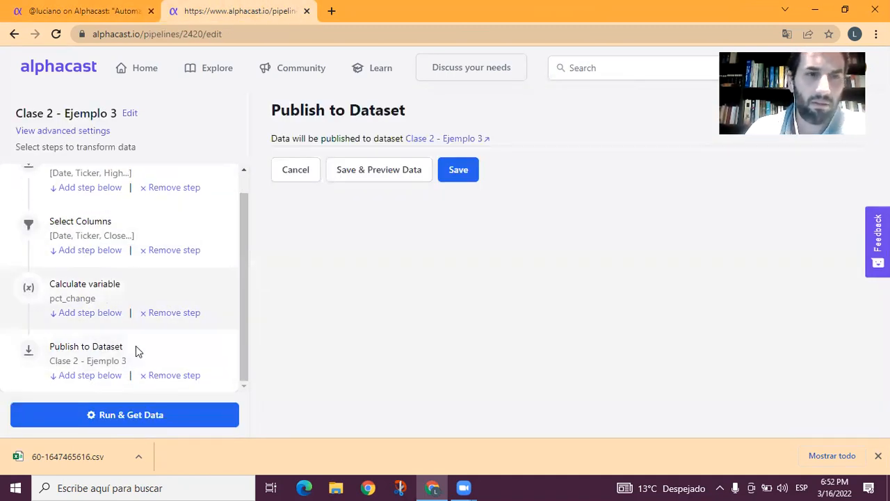
scroll(135, 199, "up", 1)
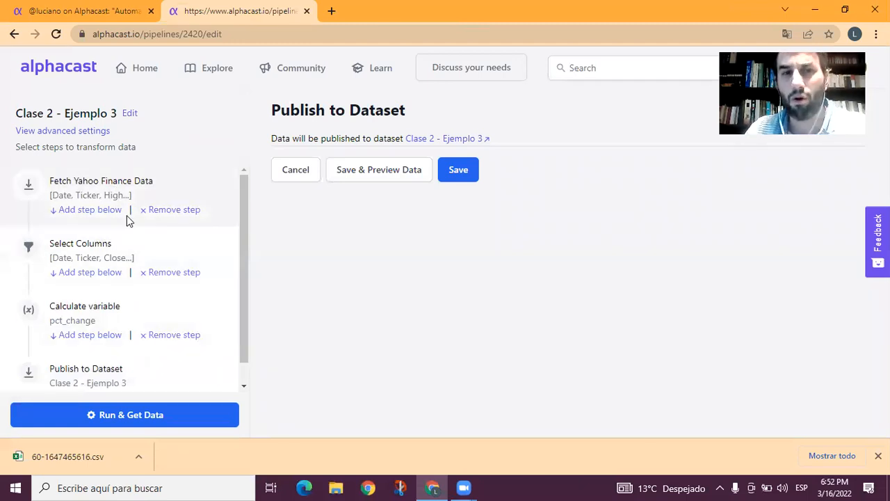
scroll(135, 334, "down", 1)
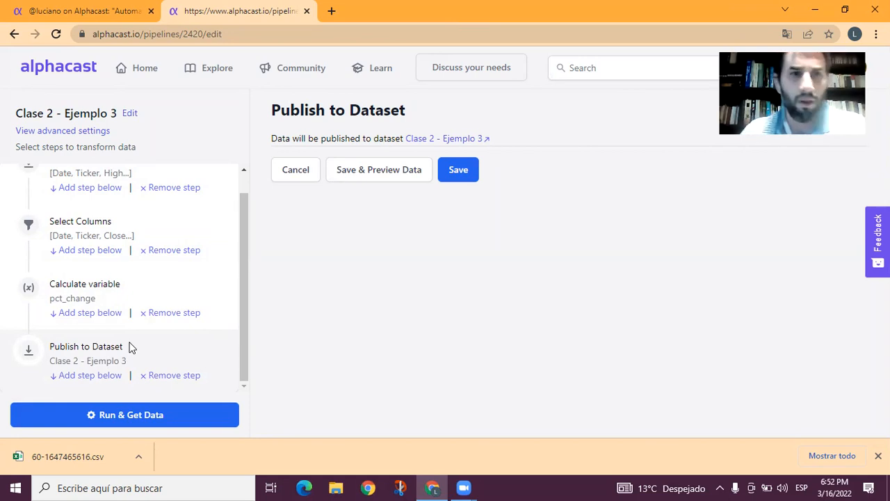
left_click(77, 11)
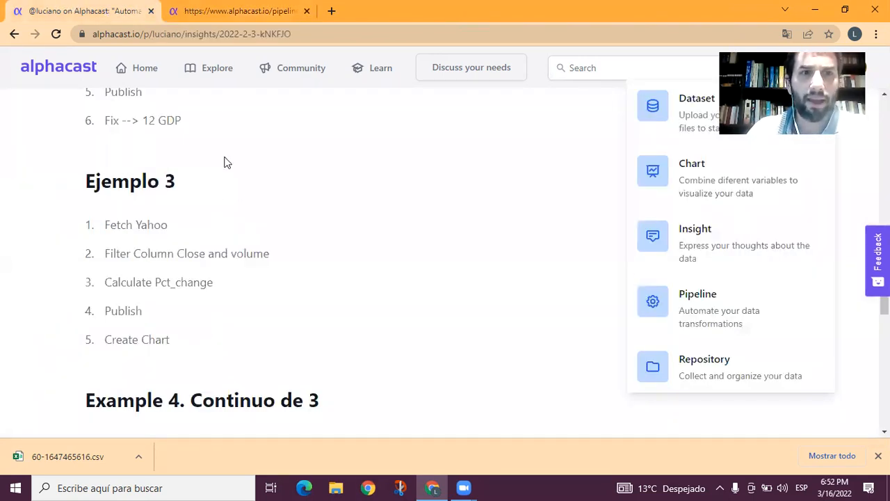
left_click(235, 11)
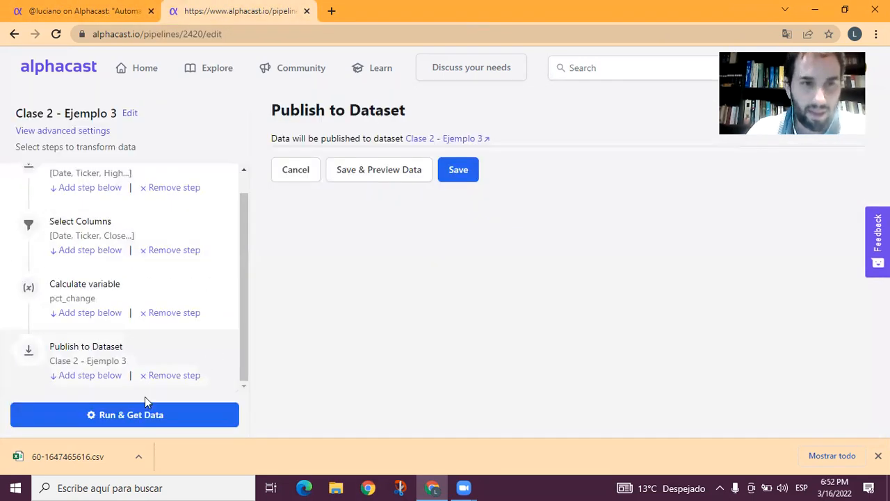
Add a Select Columns step after Publish to Dataset that keeps Close and Volume, and save it.
left_click(90, 376)
left_click(100, 358)
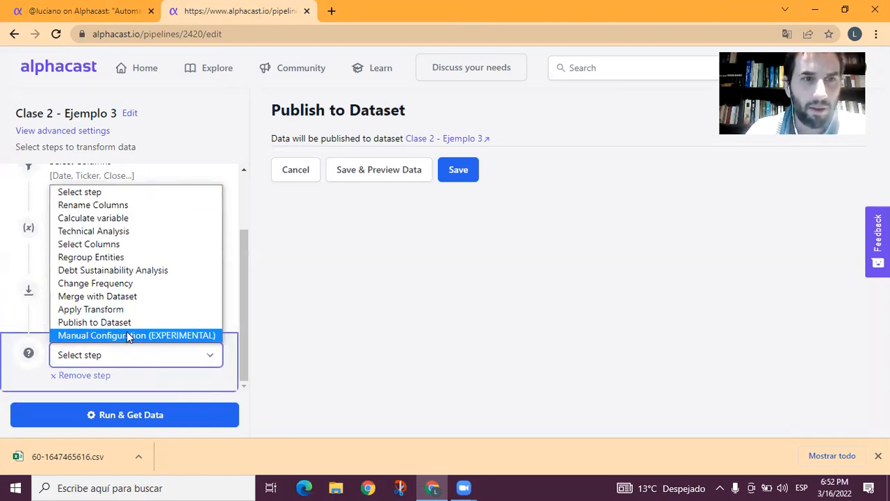
left_click(133, 245)
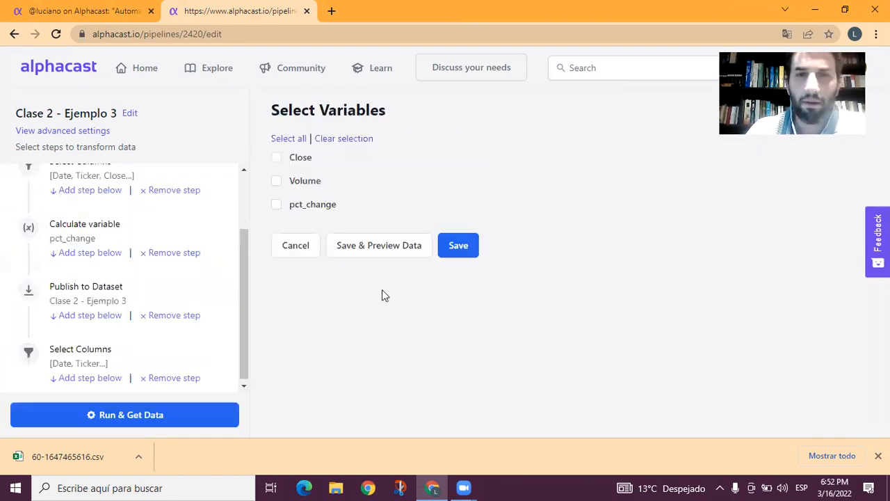
left_click(278, 159)
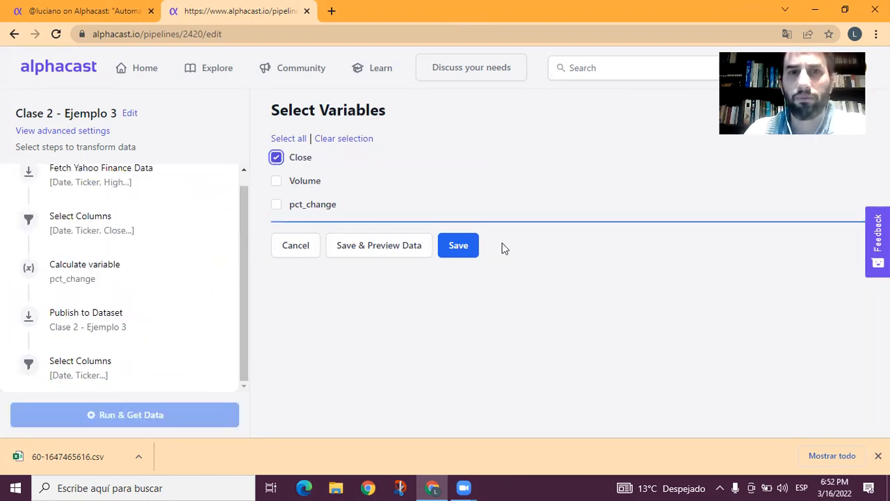
left_click(276, 180)
left_click(458, 245)
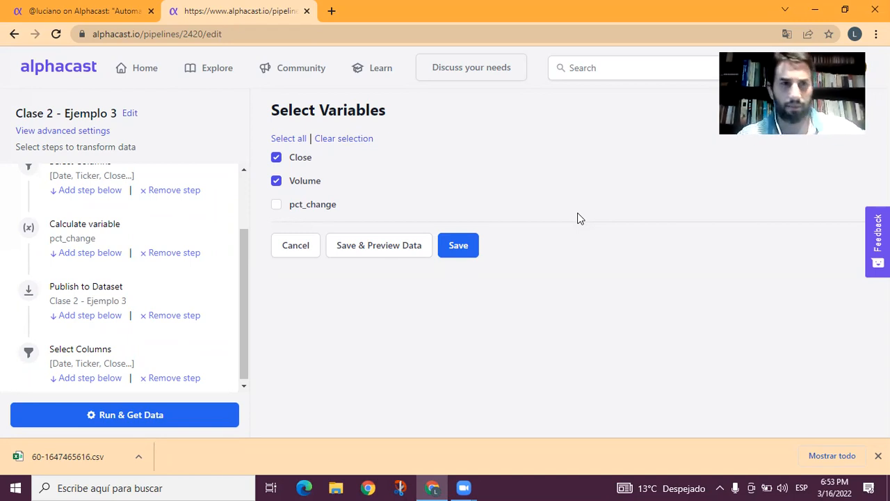
scroll(132, 320, "down", 1)
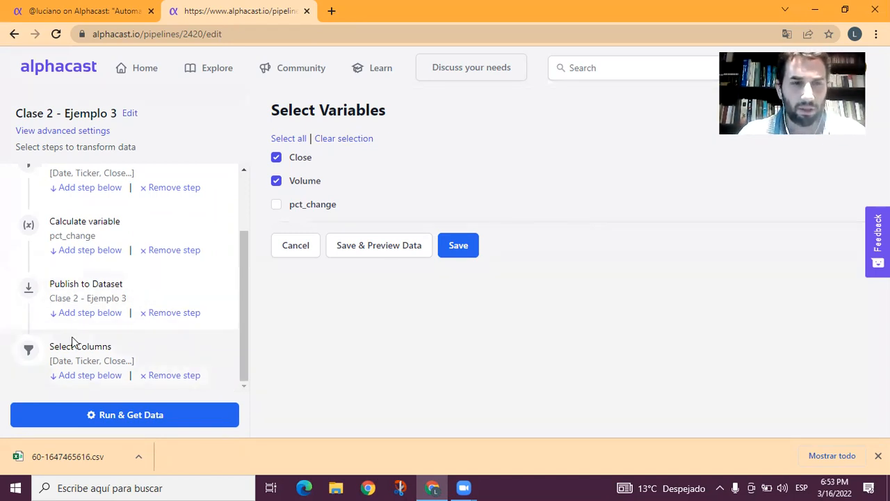
In the Fetch Yahoo Finance Data step, reduce the tickers to BABA only and save the step.
scroll(118, 311, "up", 1)
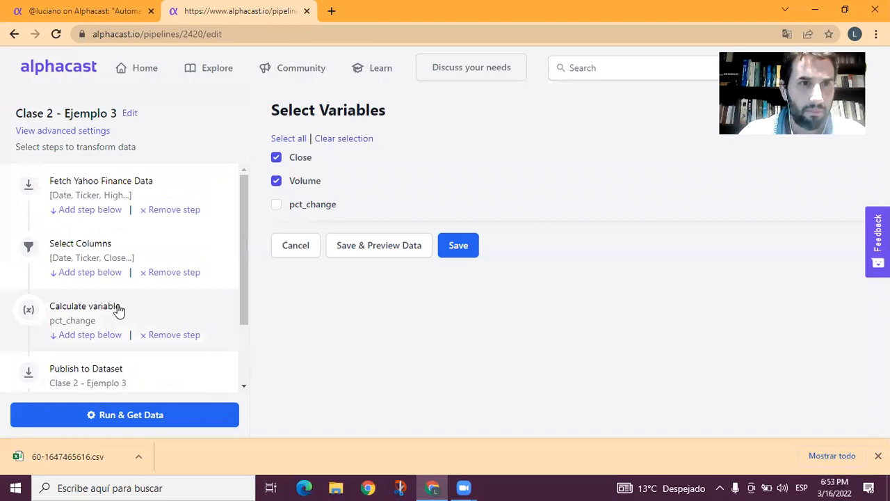
left_click(132, 191)
left_click_drag(304, 160, 502, 169)
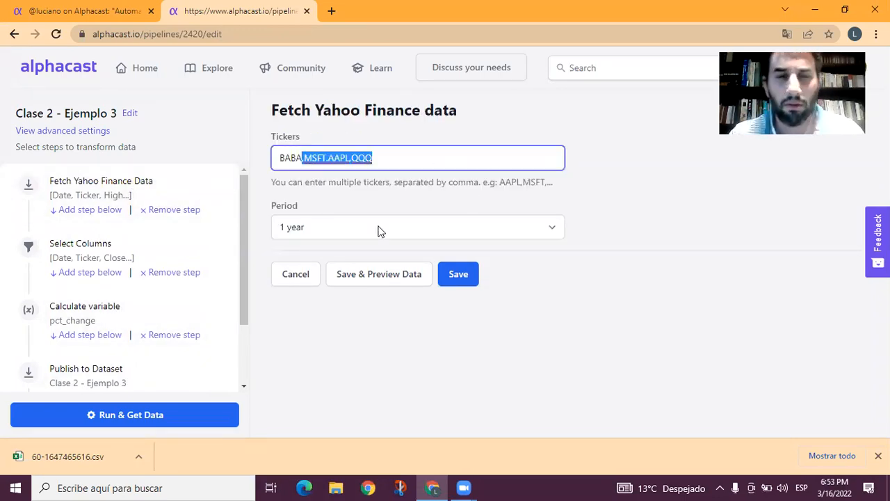
left_click(294, 158)
left_click_drag(280, 158, 461, 158)
type("BABA")
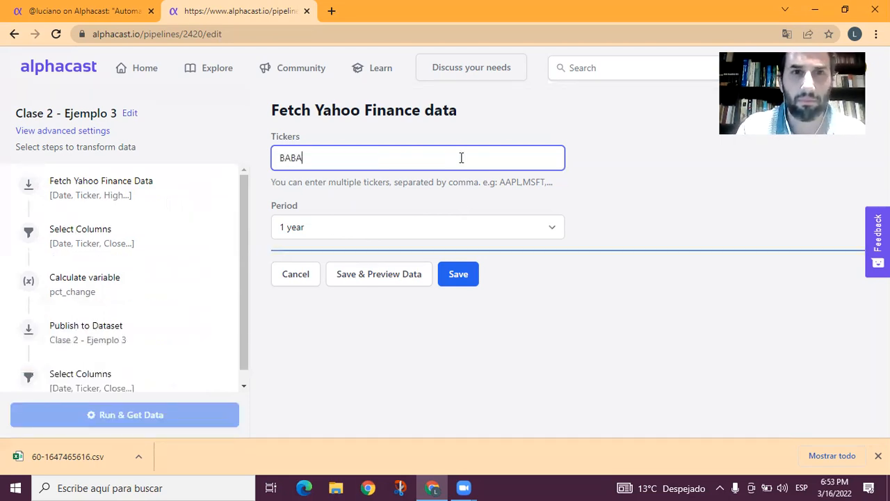
left_click(458, 272)
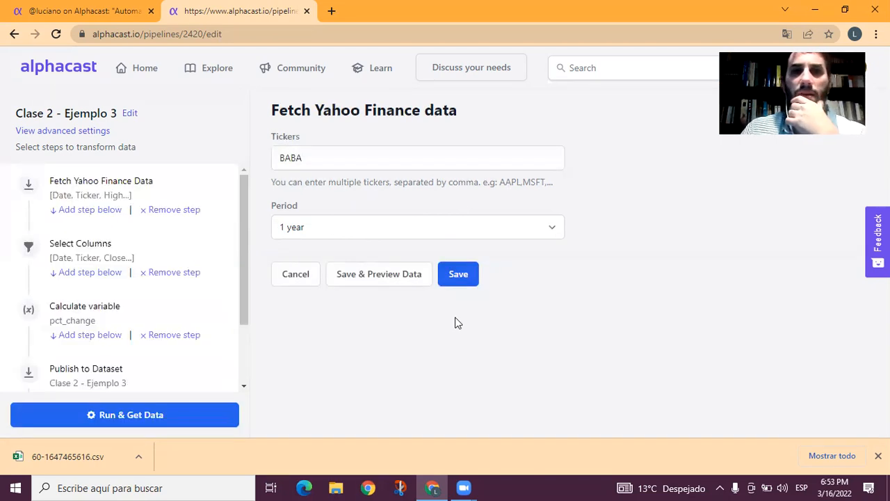
Exclude Volume from the final Select Columns step so that only Close is kept, and save it.
scroll(139, 222, "down", 2)
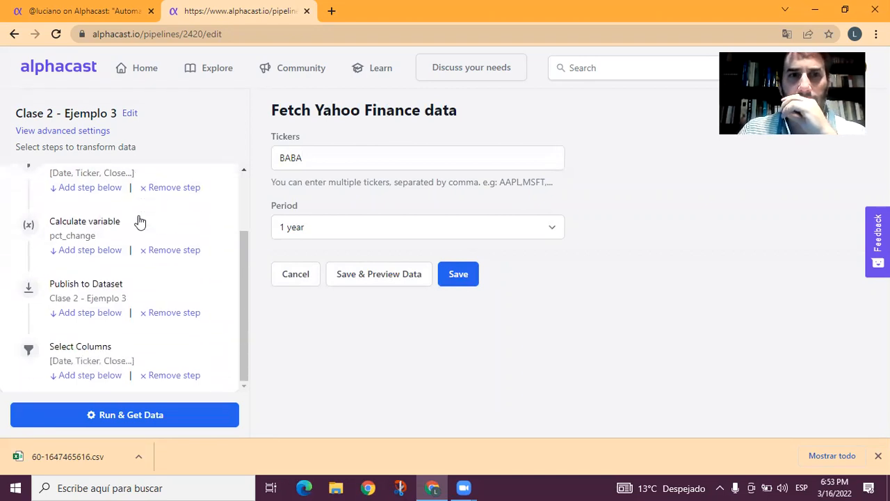
left_click(142, 350)
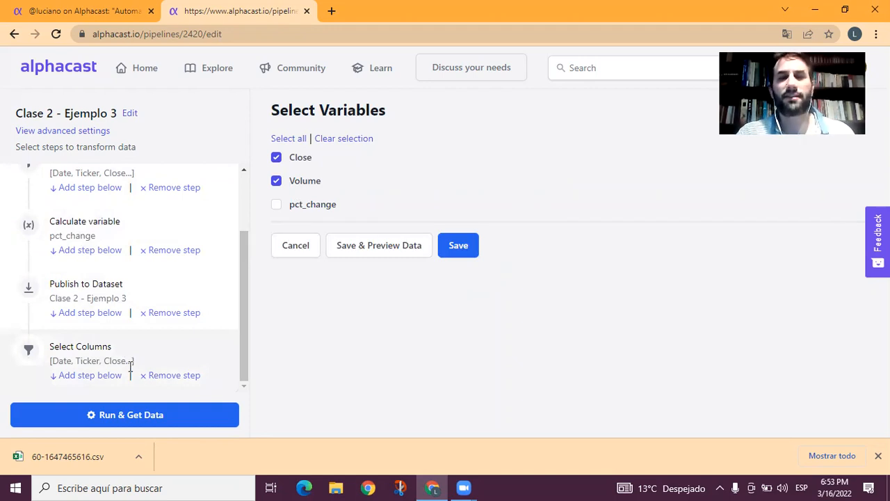
left_click(276, 181)
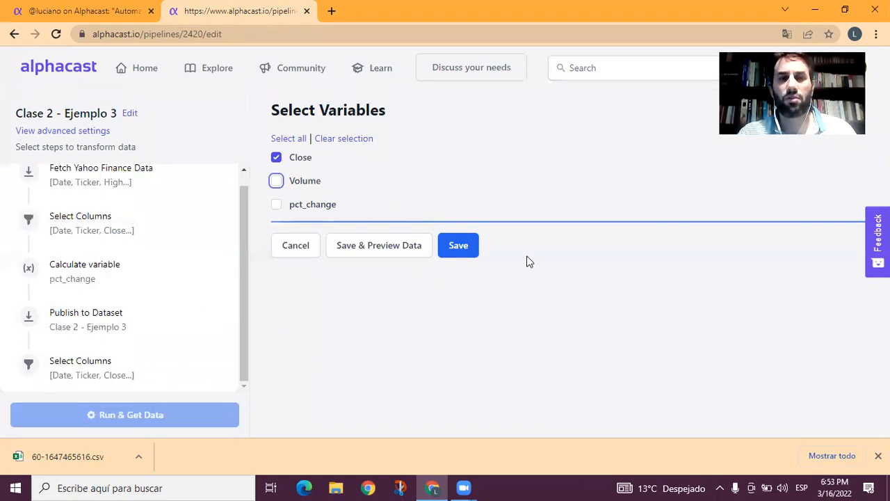
left_click(464, 259)
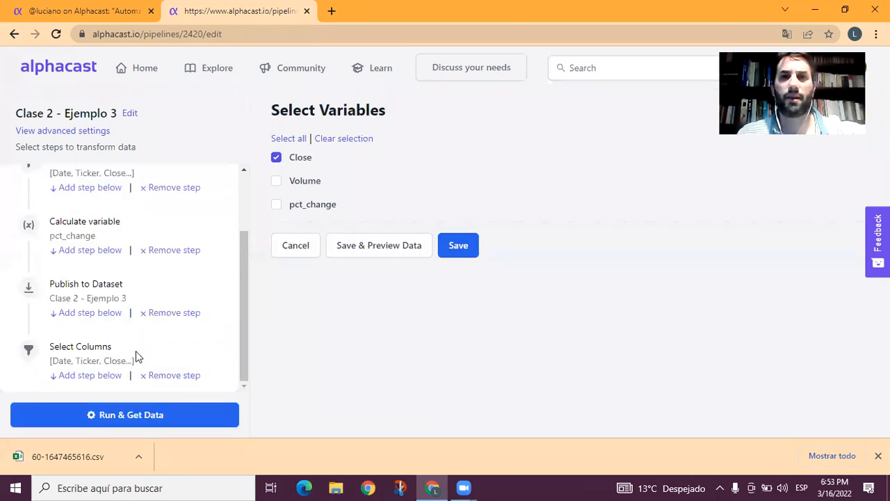
Add a Change Frequency step after the final Select Columns, with Monthly output and the Last function applied to all columns, and save it.
left_click(101, 379)
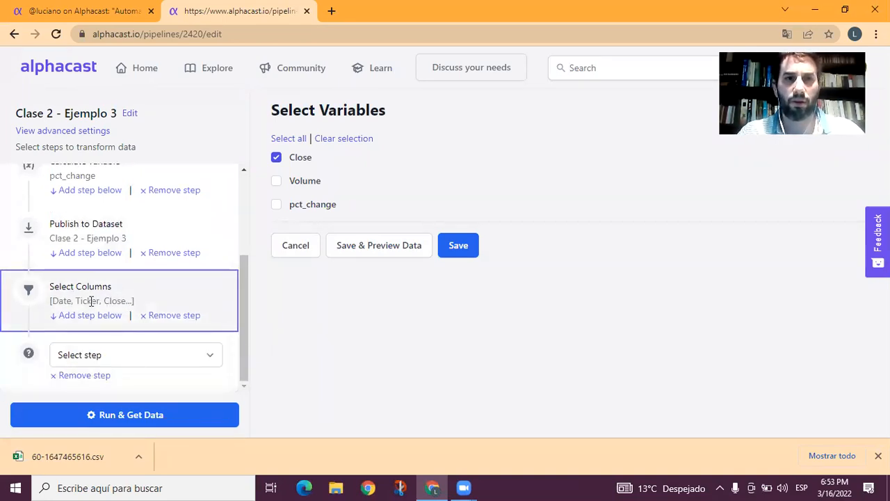
left_click(95, 356)
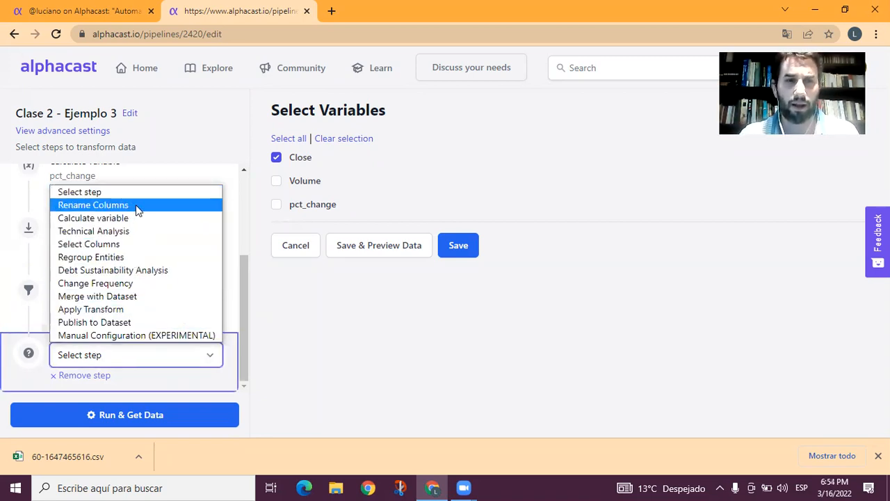
left_click(134, 283)
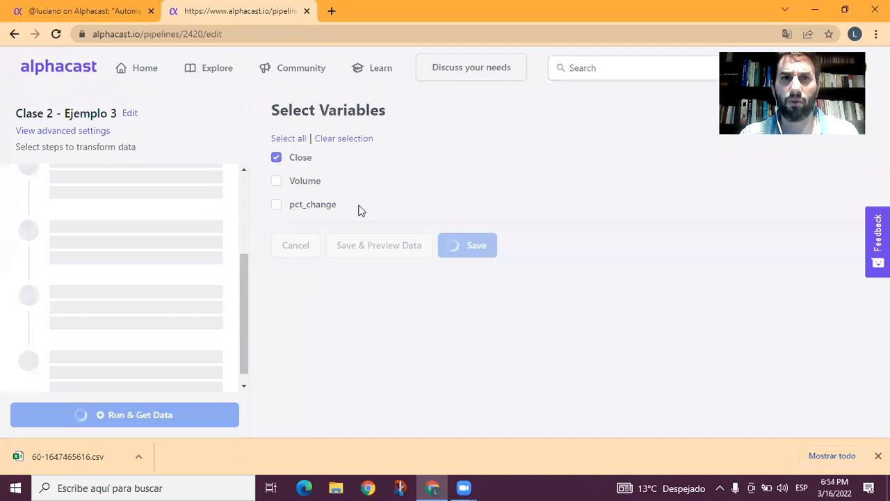
left_click(383, 161)
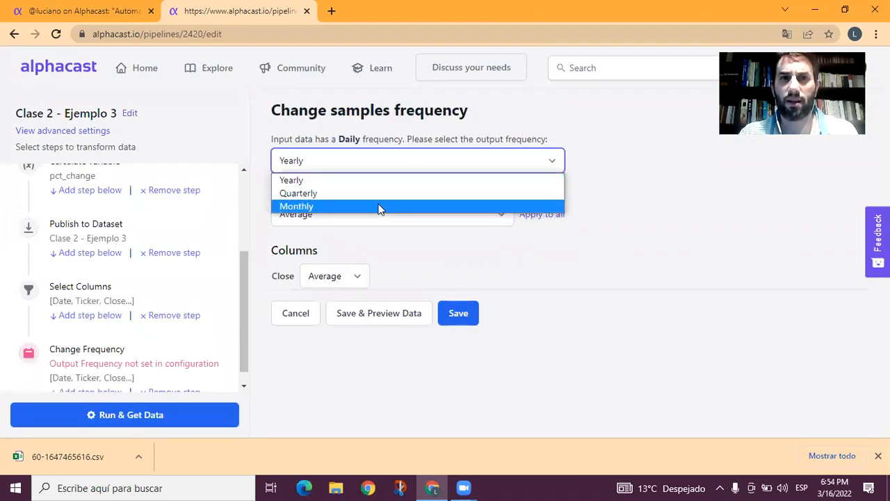
left_click(380, 206)
left_click(462, 220)
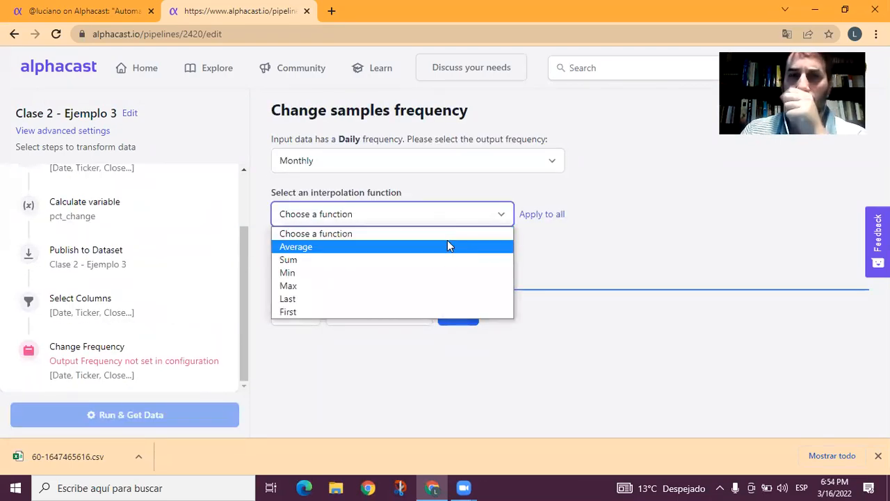
left_click(433, 300)
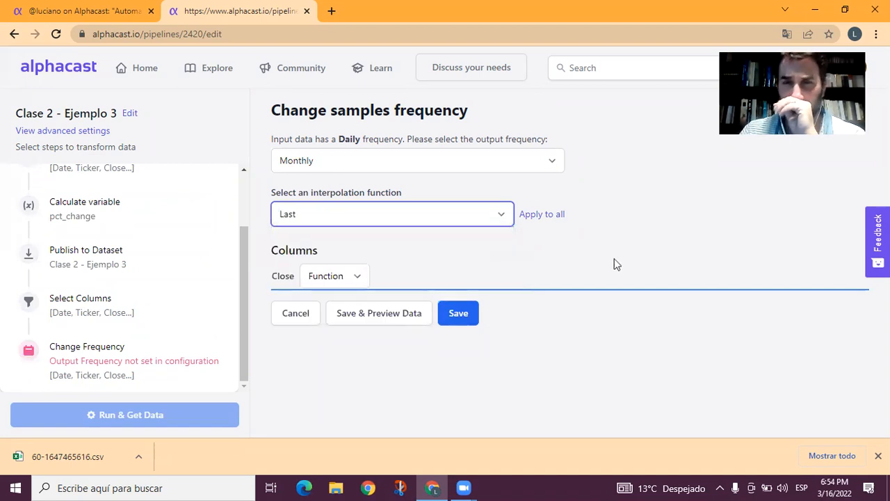
left_click(552, 216)
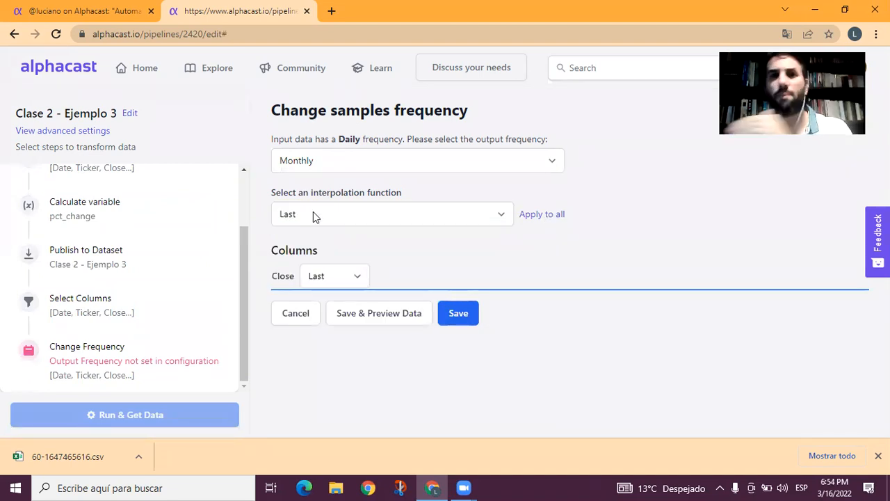
left_click(457, 315)
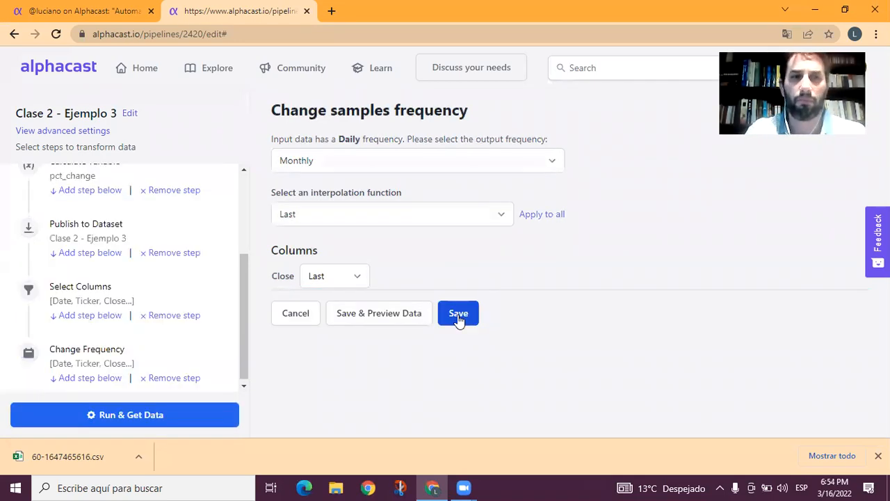
Check the Example 4 outline in the class insight for the dataset to merge with, and return to the pipeline.
key("ctrl+shift+Tab")
scroll(215, 308, "down", 3)
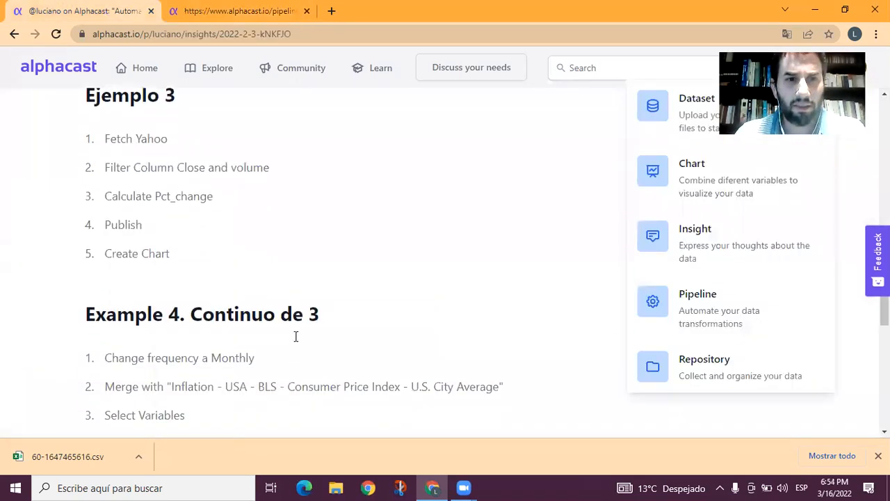
left_click(173, 277)
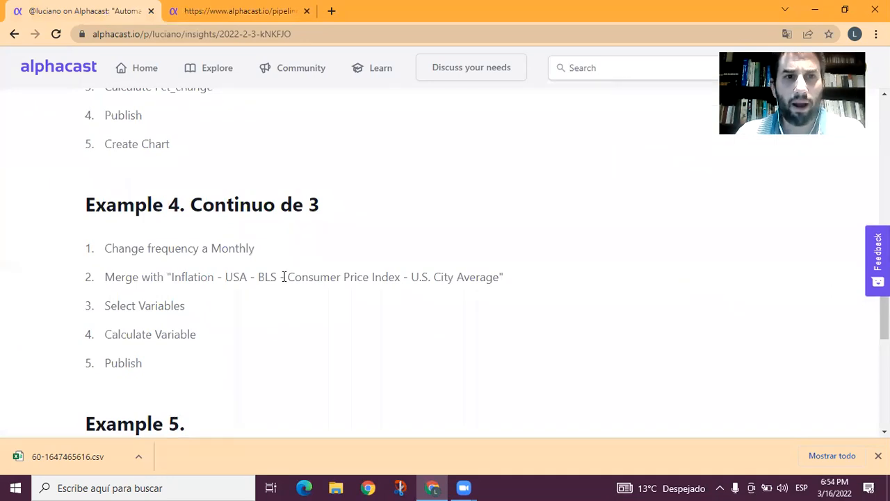
left_click_drag(483, 277, 168, 277)
key("ctrl+Tab")
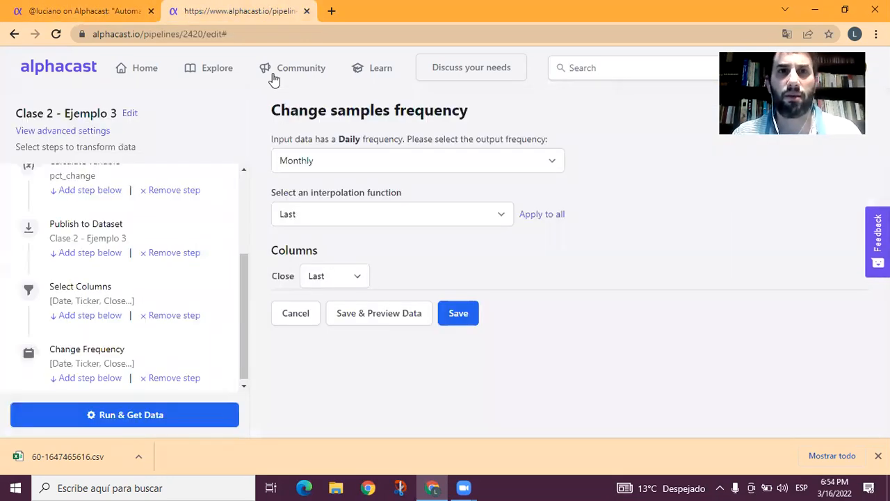
Open Alphacast's Explore datasets page in a new browser tab.
key("ctrl+t")
type("al")
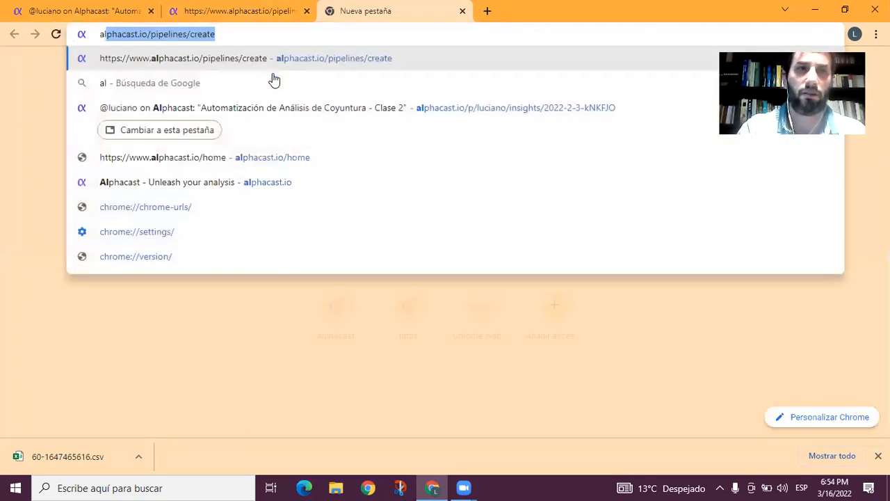
key("Return")
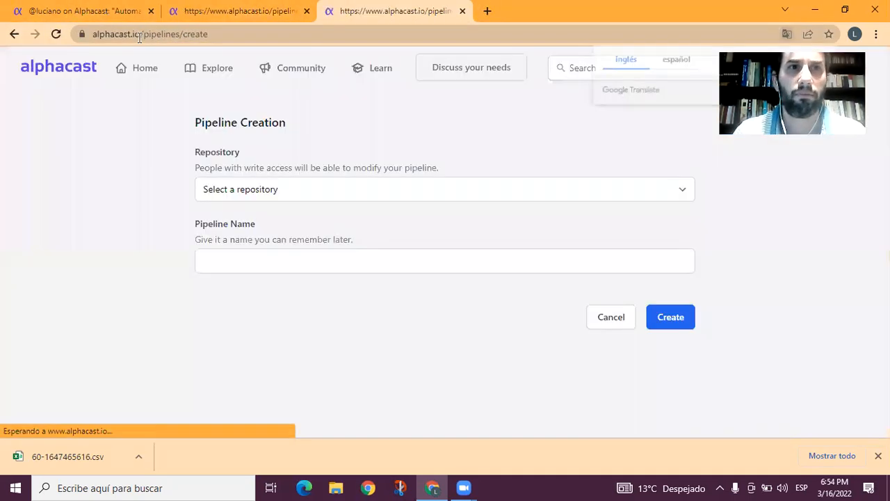
left_click_drag(270, 33, 203, 33)
key("BackSpace")
key("Return")
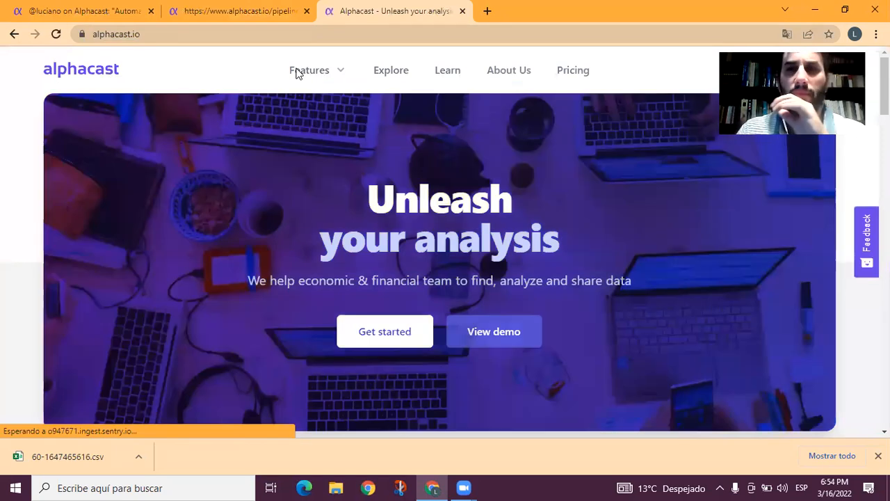
left_click(394, 82)
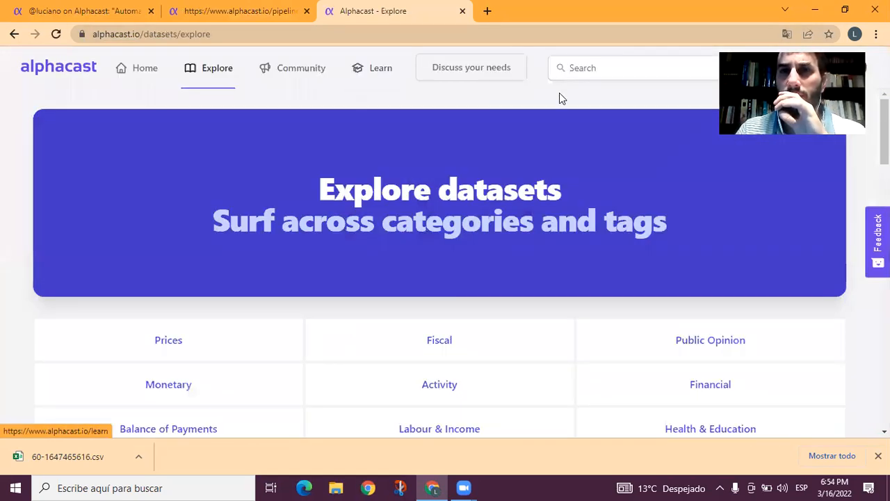
Search Alphacast for "USA CPI" and look through the dataset results.
left_click(610, 71)
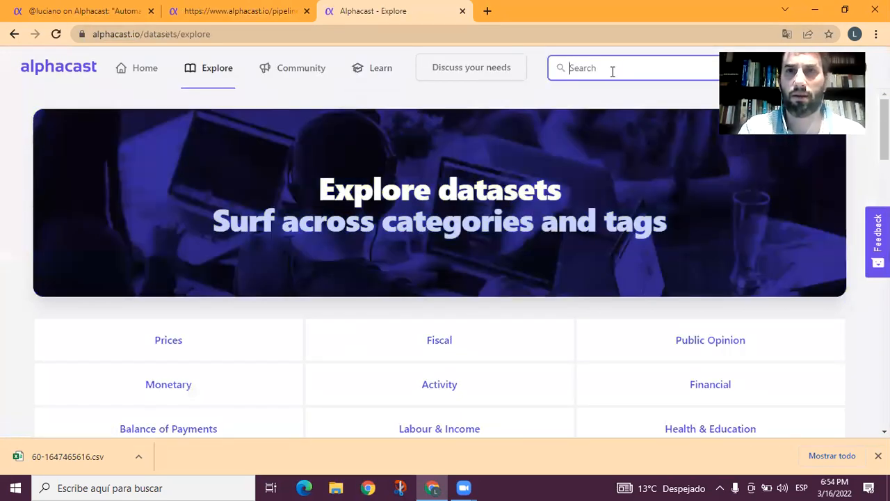
type("USA CPI")
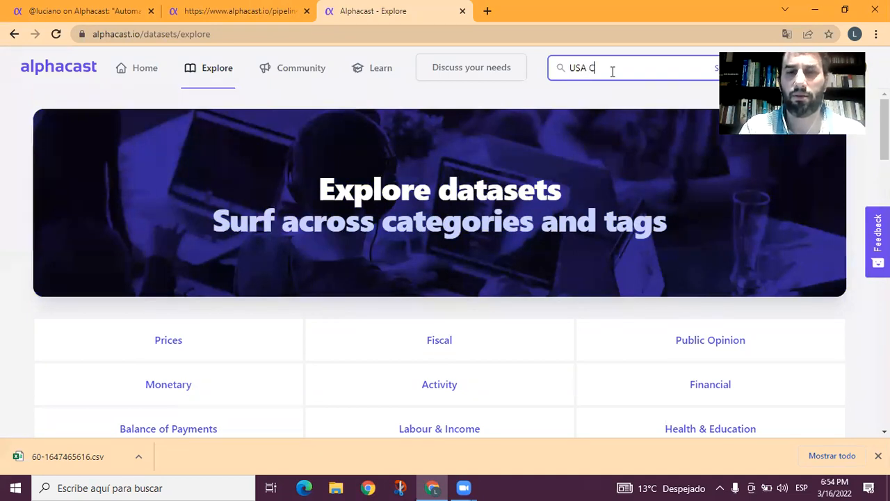
key("Return")
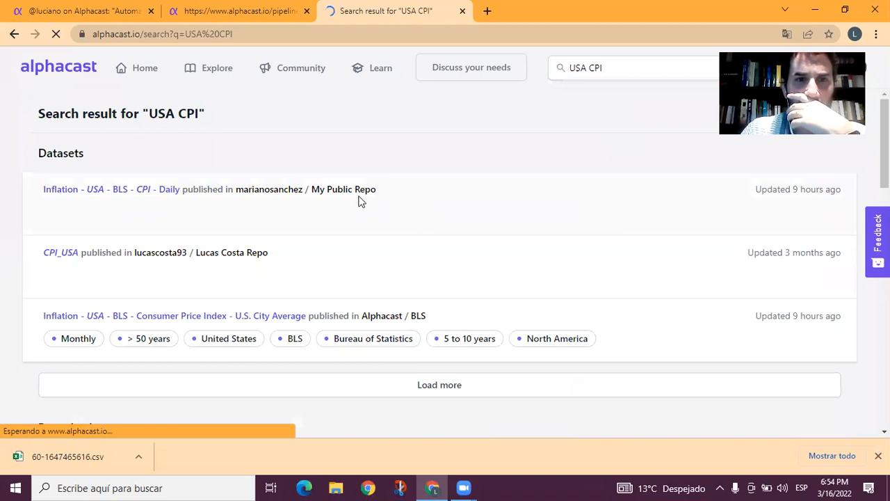
scroll(368, 241, "down", 1)
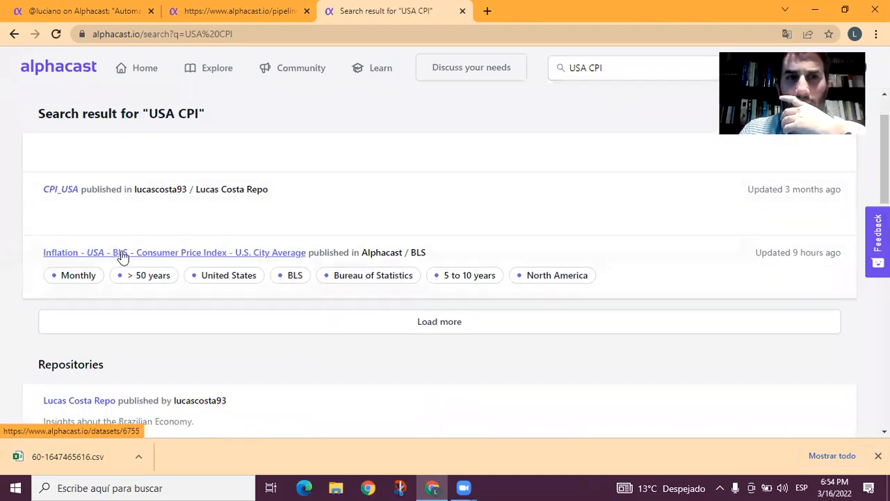
scroll(108, 309, "up", 1)
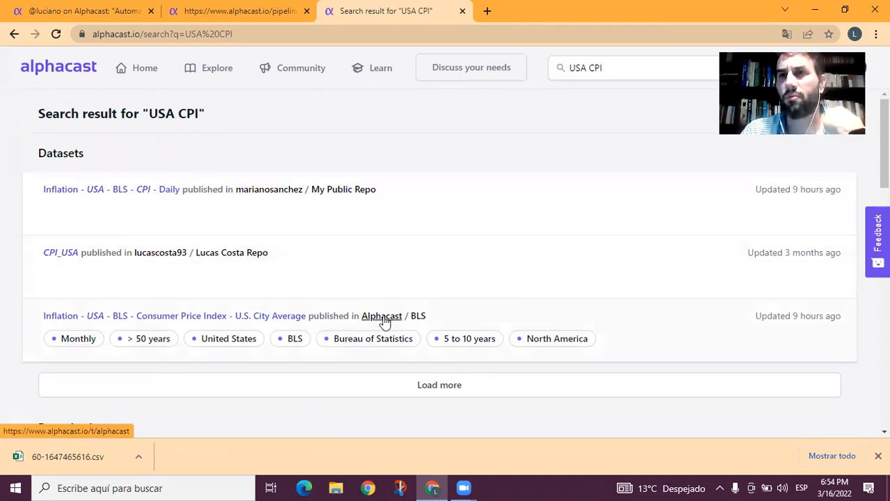
Open the BLS repository of the U.S. City Average Consumer Price Index result in a separate tab and browse its datasets.
middle_click(421, 321)
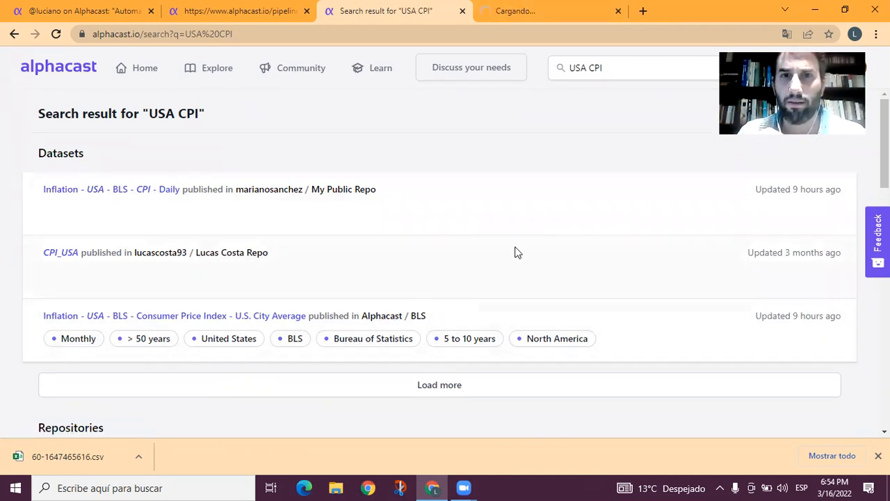
left_click(546, 11)
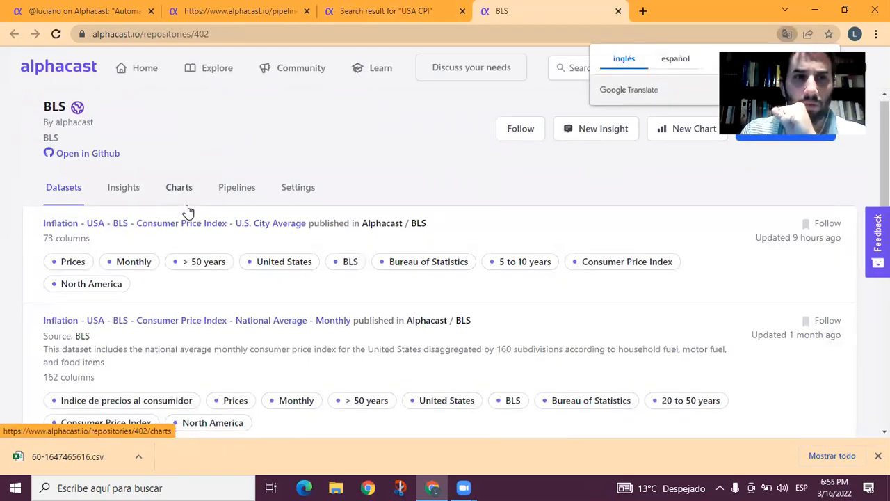
scroll(188, 215, "down", 5)
scroll(188, 211, "down", 1)
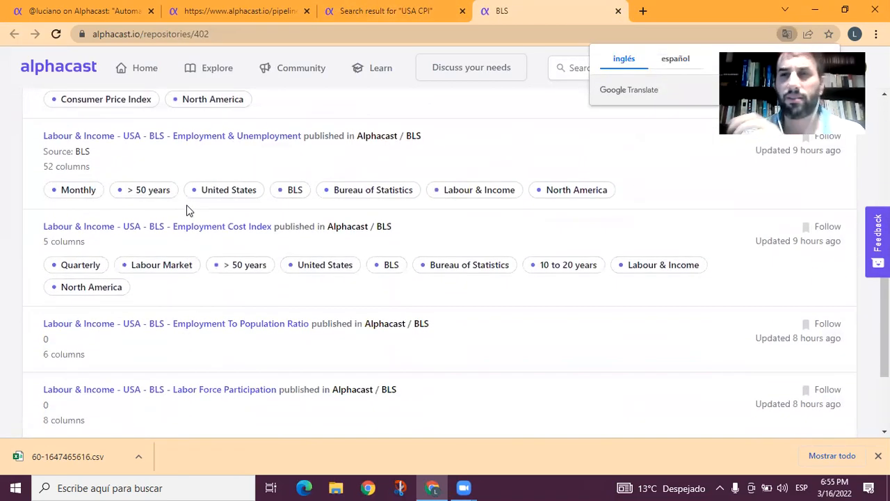
scroll(258, 253, "up", 7)
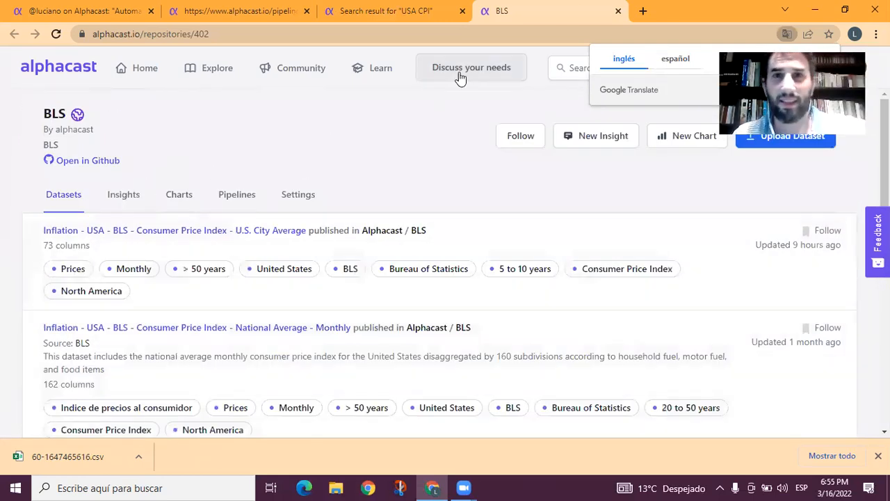
Open the BLS repository's source code on GitHub, look over its files and README, and return to the repository page.
left_click(89, 162)
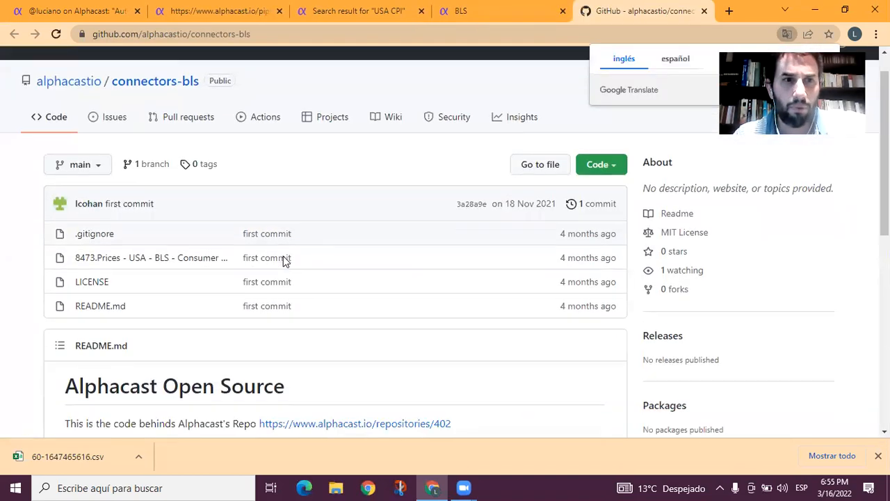
scroll(284, 261, "down", 3)
scroll(309, 260, "up", 2)
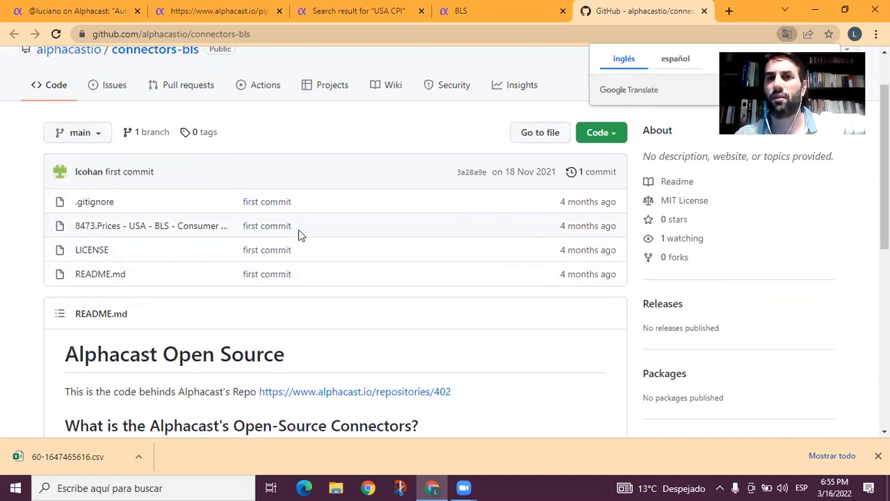
key("ctrl+shift+Tab")
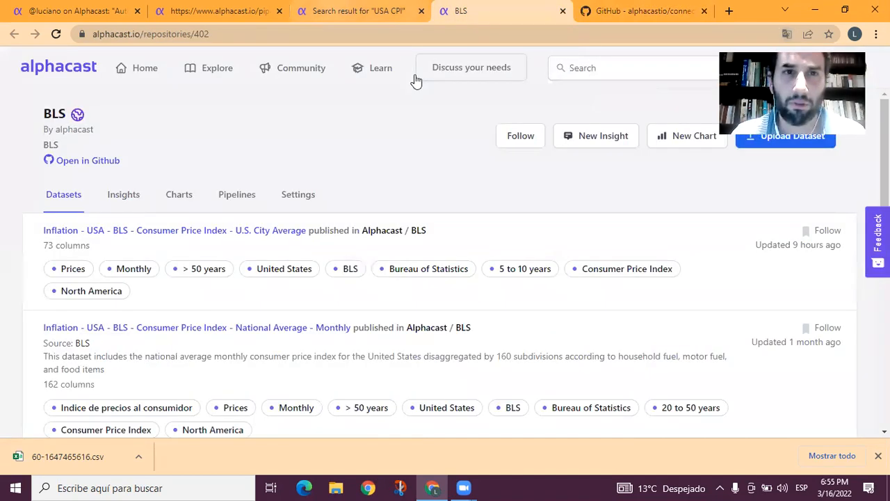
Open the Inflation - USA - BLS - Consumer Price Index - U.S. City Average dataset and examine its Date and country columns.
key("ctrl+shift+Tab")
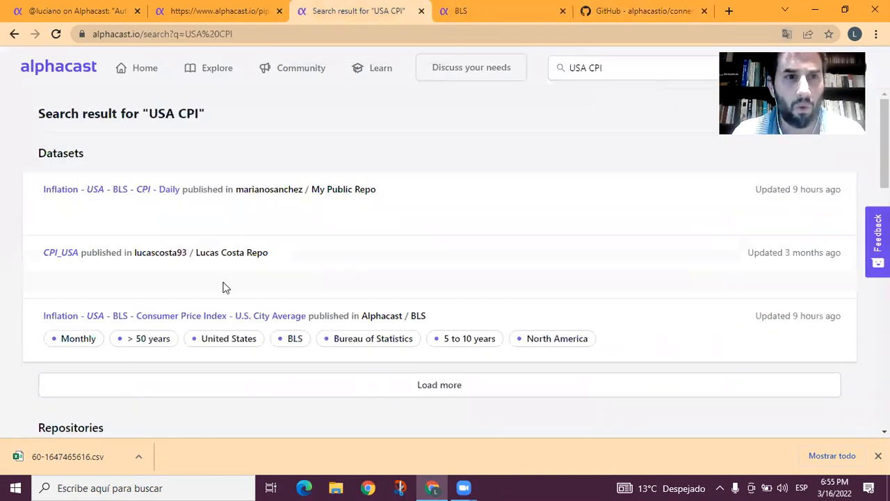
left_click(112, 321)
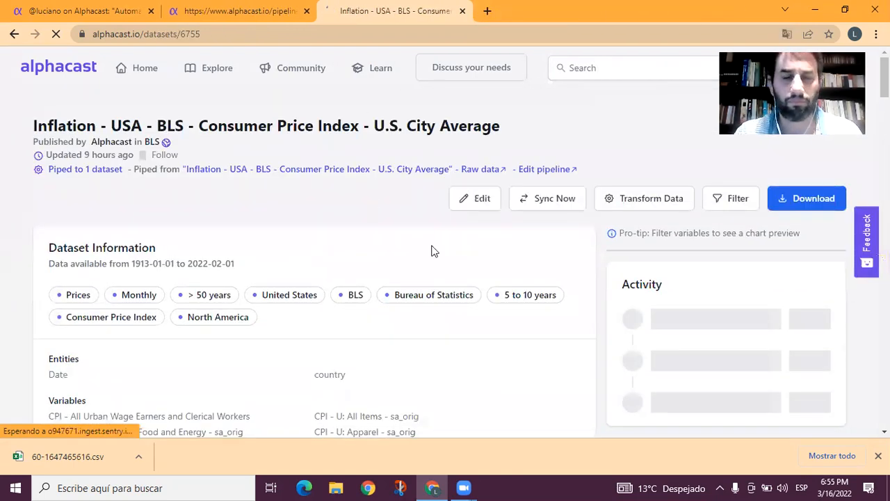
scroll(434, 249, "down", 2)
scroll(441, 244, "down", 2)
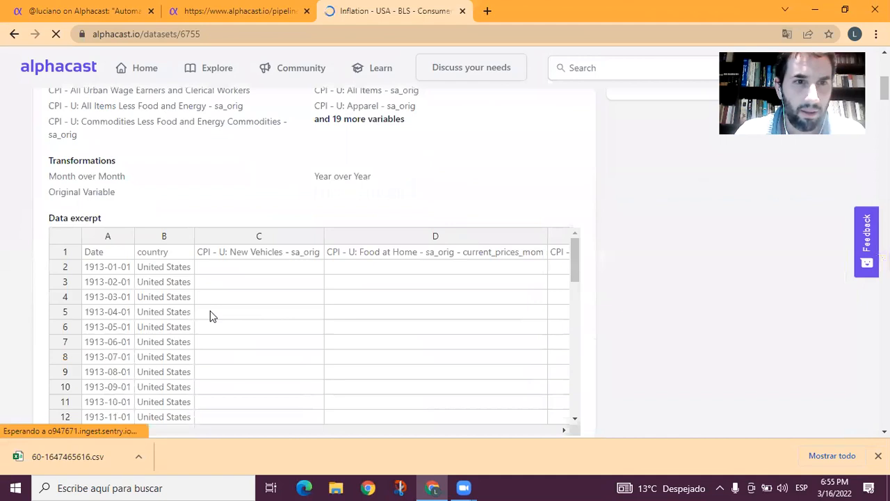
left_click_drag(108, 266, 108, 342)
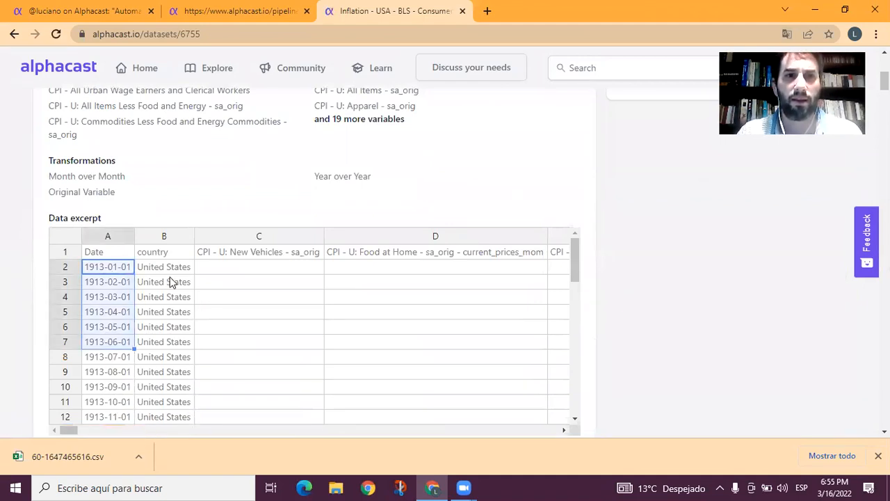
left_click_drag(167, 266, 193, 350)
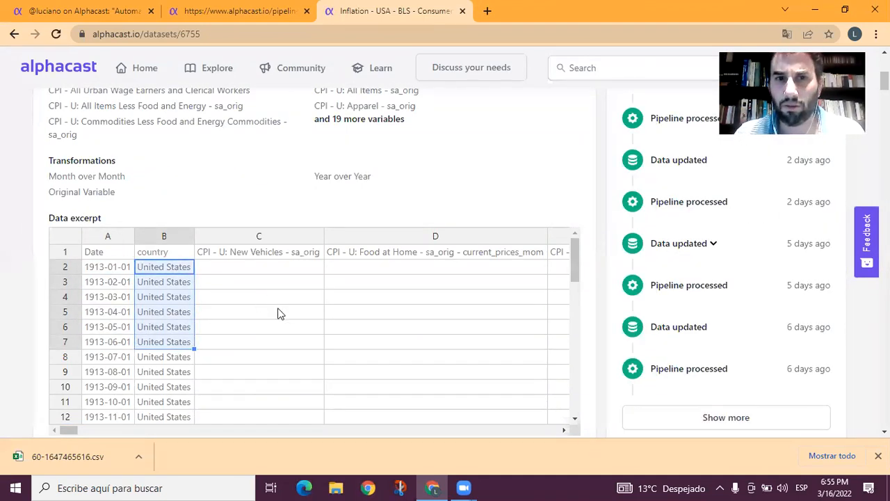
scroll(292, 185, "up", 1)
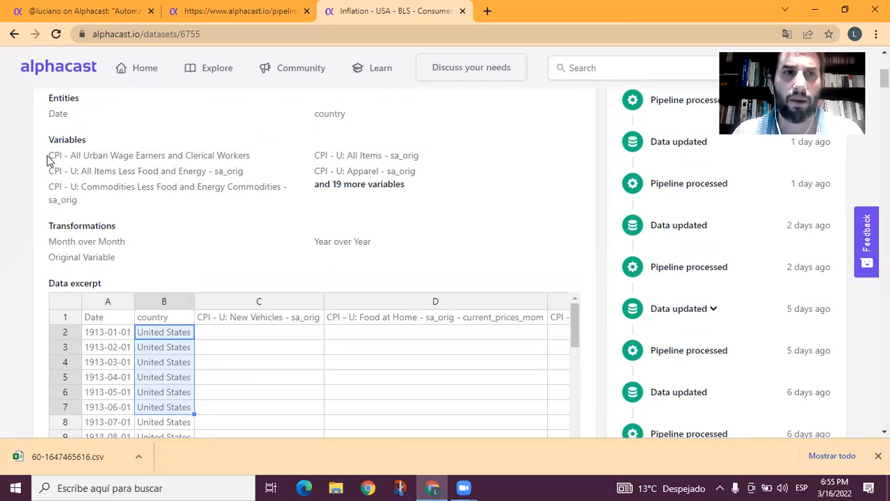
Expand the dataset's full variable list and look over the CPI variables and the data excerpt.
left_click_drag(49, 156, 256, 160)
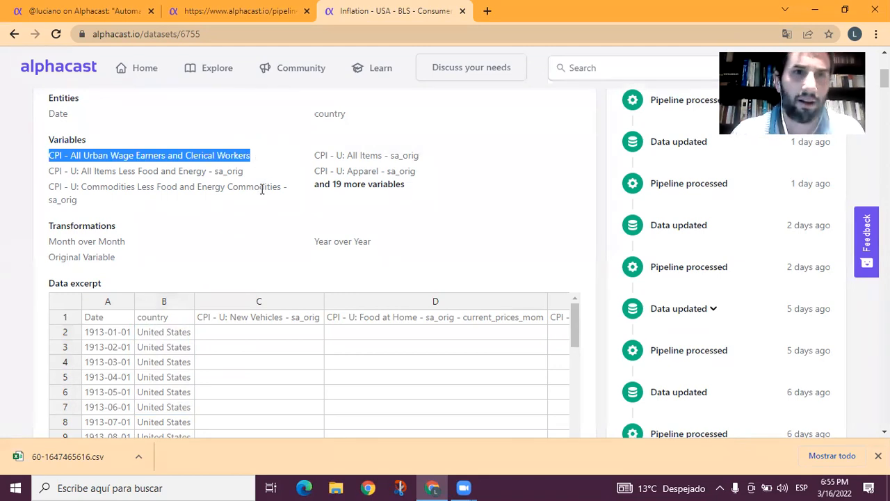
left_click(376, 184)
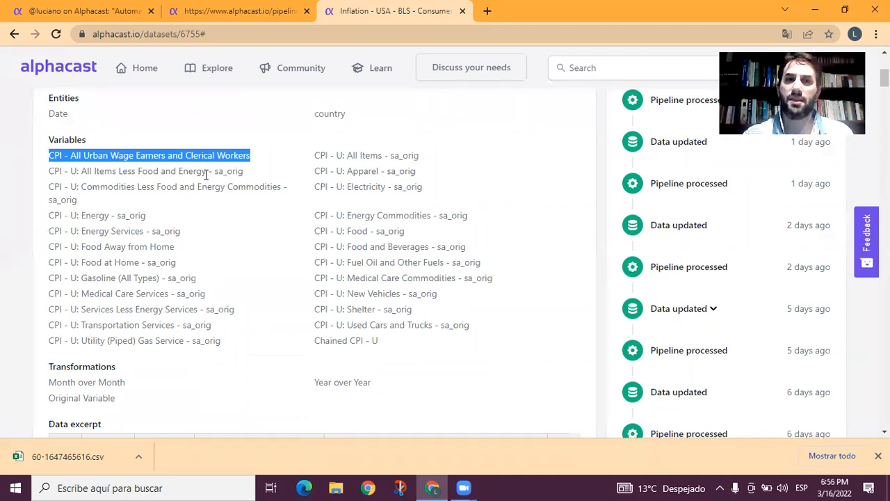
scroll(218, 255, "down", 5)
left_click(249, 238)
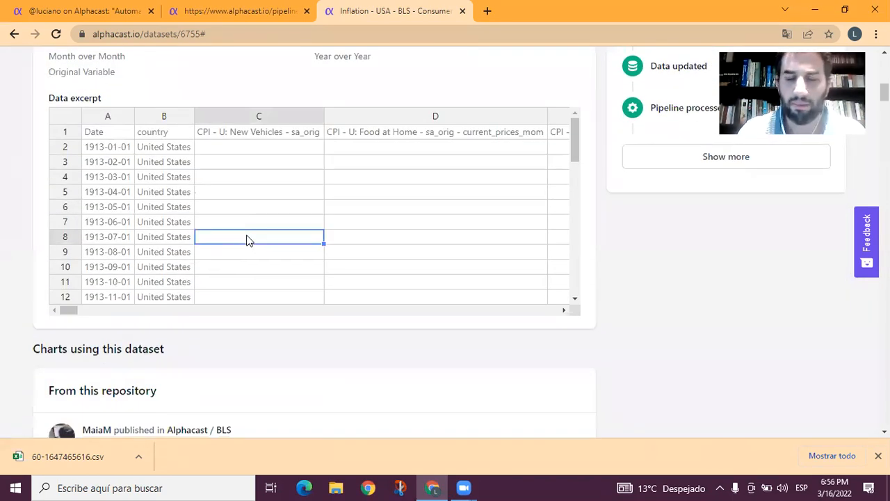
key("shift+Down")
scroll(247, 240, "up", 8)
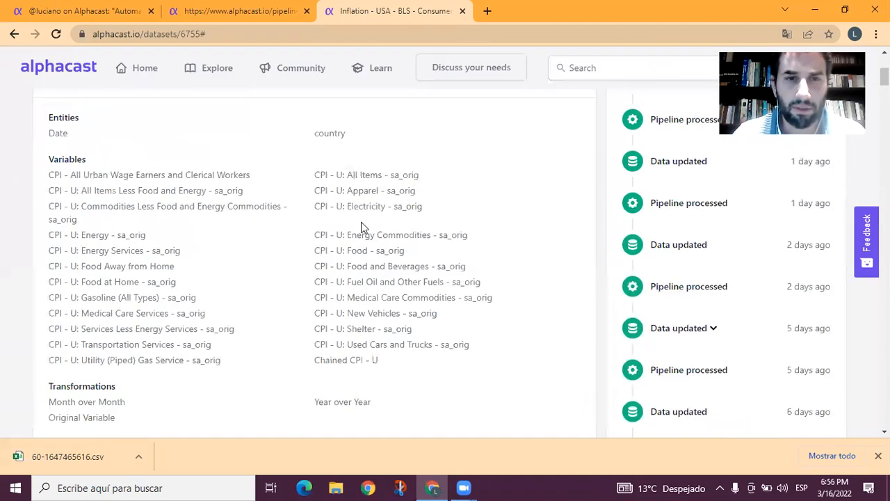
Filter the dataset to CPI - All Urban Wage Earners and Clerical Workers and view its chart preview.
left_click(744, 203)
scroll(308, 292, "down", 2)
scroll(175, 319, "down", 1)
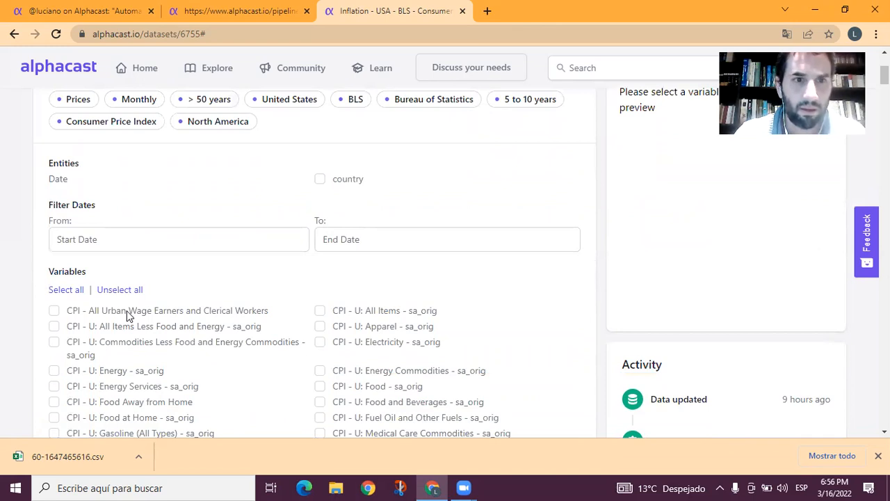
left_click(133, 311)
scroll(743, 303, "up", 1)
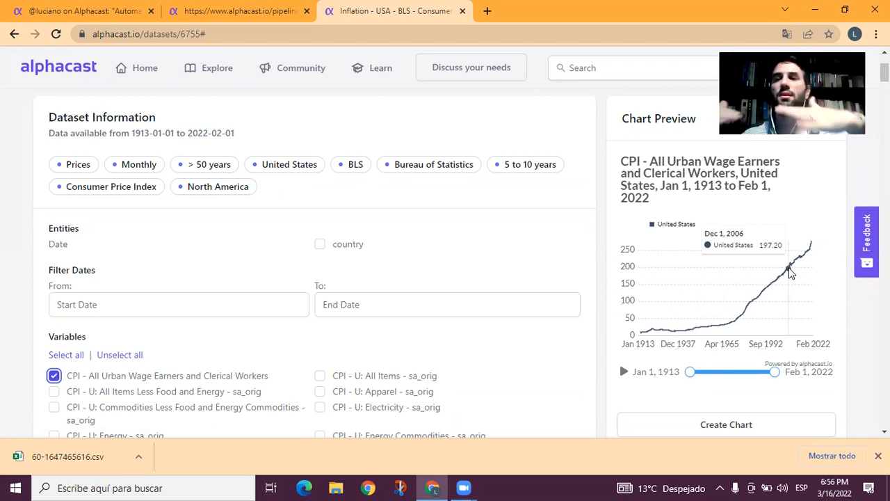
Return to the Clase 2 - Ejemplo 3 pipeline and add a Merge with Dataset step below Change Frequency.
left_click(240, 11)
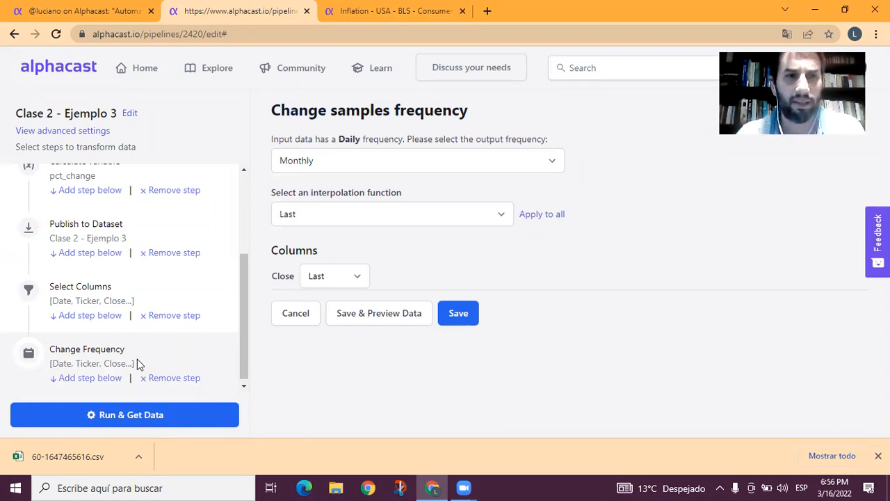
left_click(94, 379)
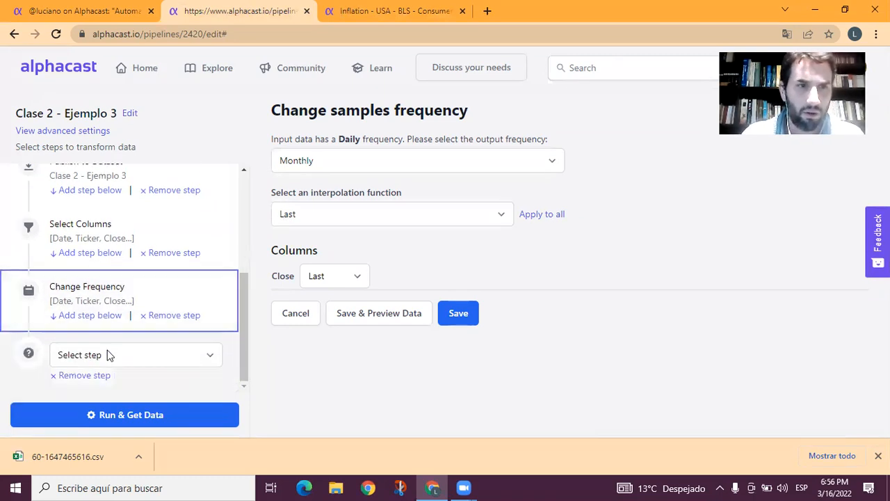
left_click(109, 355)
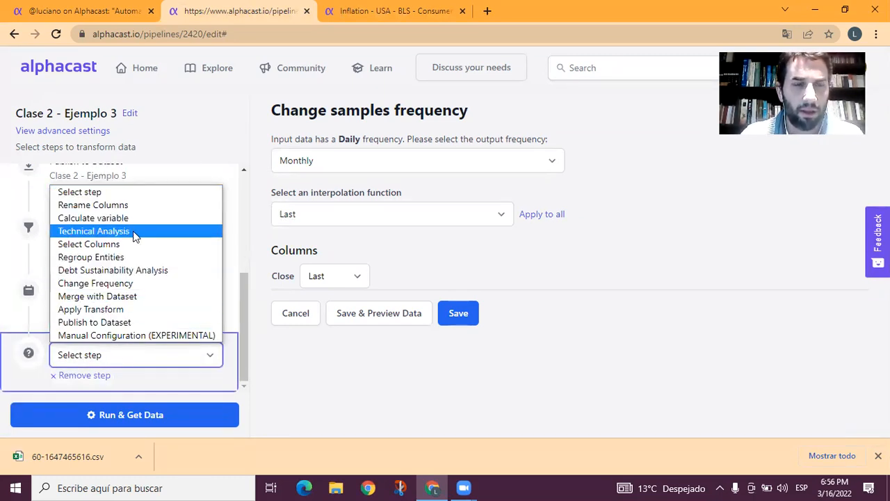
left_click(82, 297)
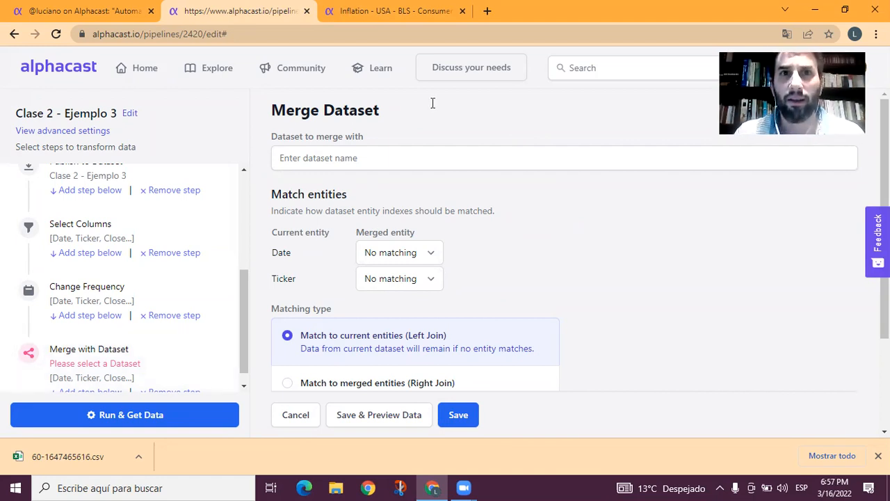
Set the BLS dataset "Inflation - USA - BLS - Consumer Price Index for Urban Wage Earners and Clerical Workers - Monthly" as the dataset to merge with.
key("ctrl+Tab")
scroll(238, 154, "up", 1)
scroll(238, 155, "up", 2)
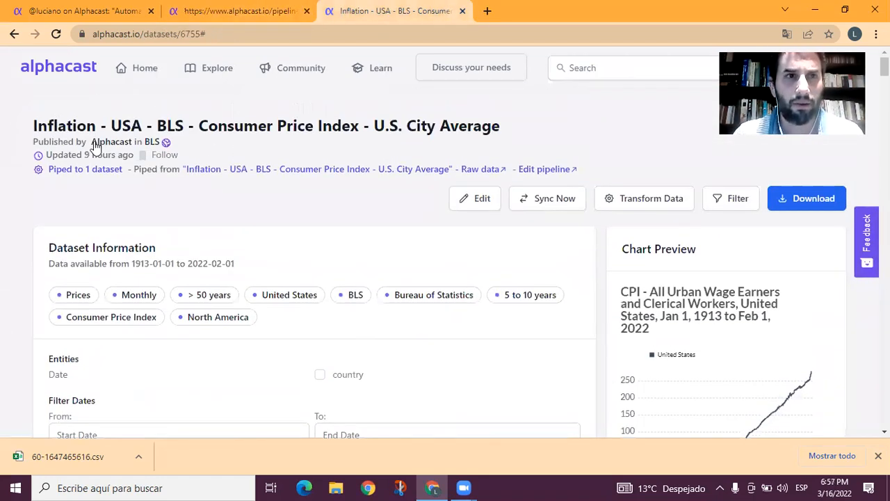
left_click_drag(28, 126, 359, 124)
key("ctrl+c")
key("ctrl+shift+Tab")
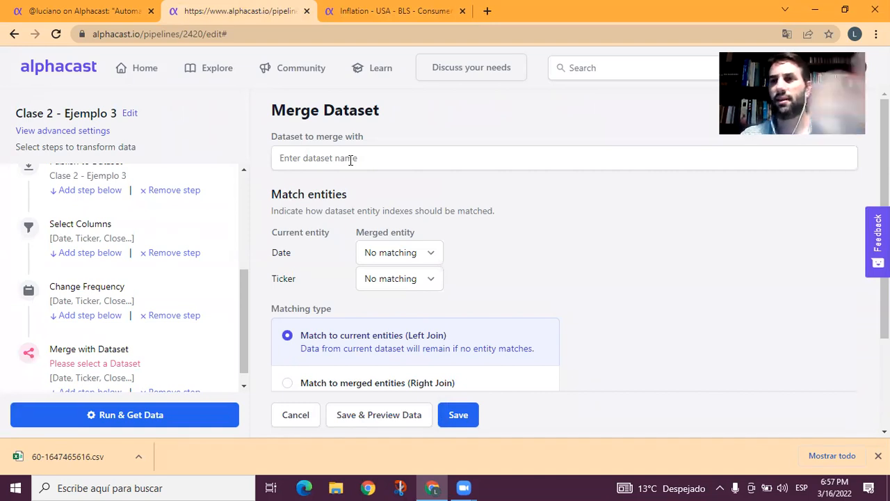
left_click(350, 159)
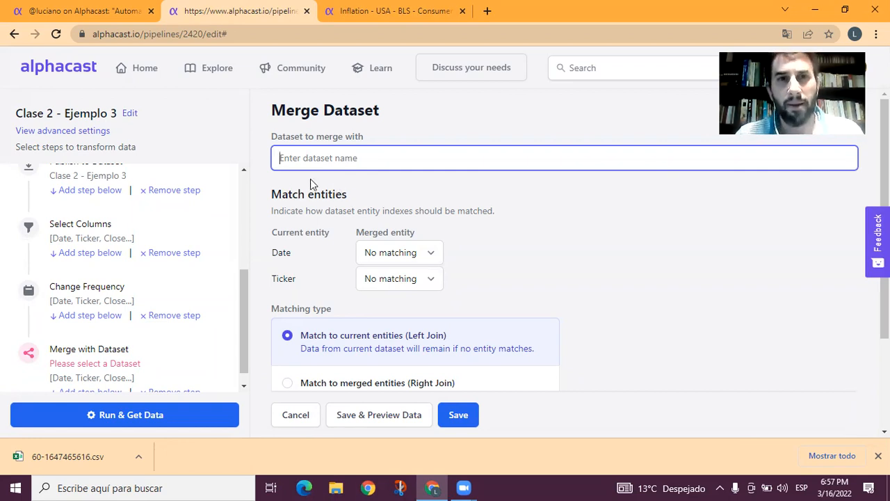
key("ctrl+v")
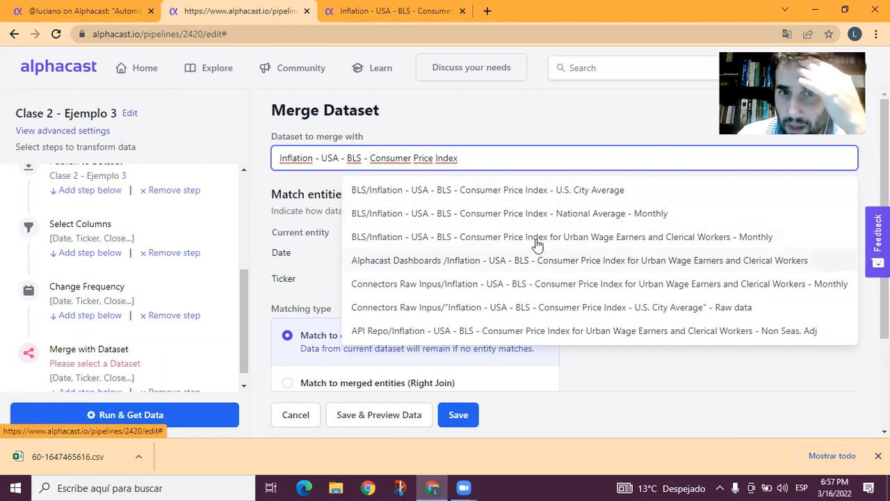
left_click(487, 240)
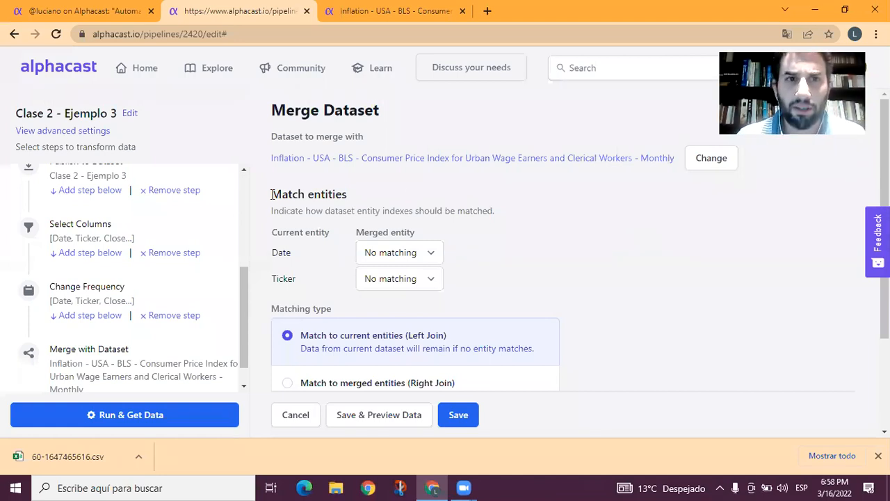
Match the current Date entity to the merged dataset's Date and leave Ticker at No matching.
left_click_drag(270, 193, 440, 288)
left_click(497, 269)
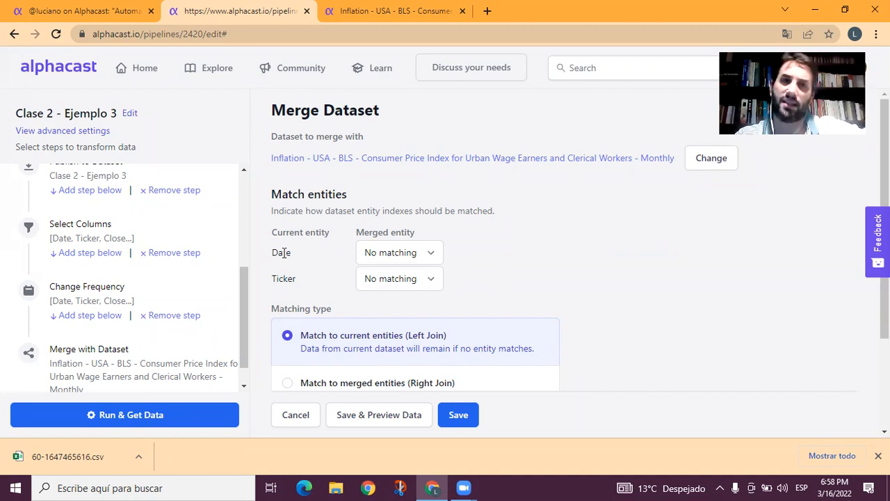
left_click(398, 258)
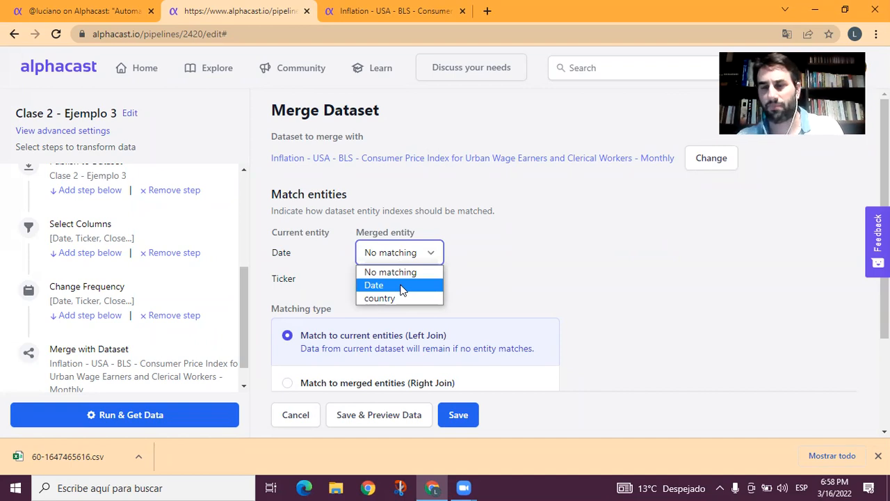
left_click(401, 287)
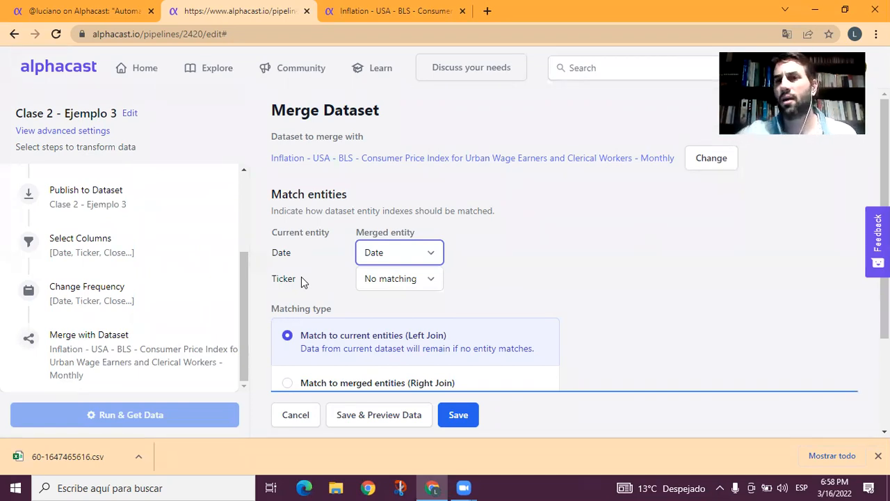
left_click(410, 280)
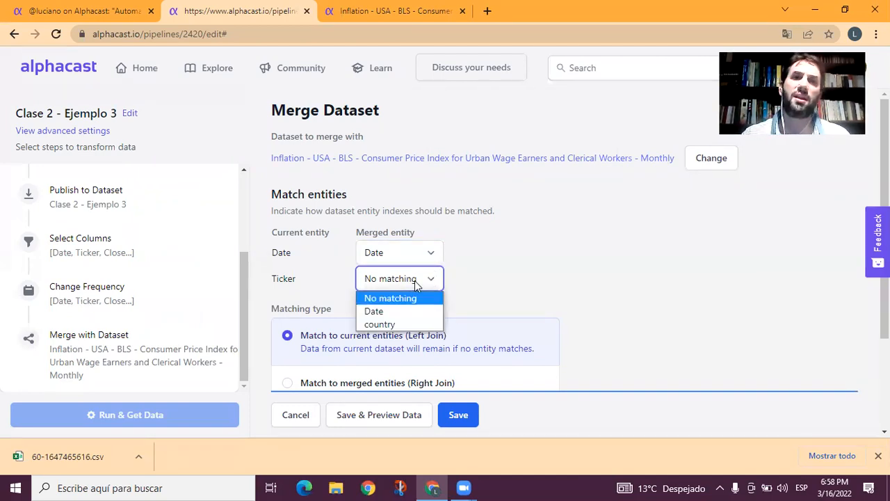
left_click(508, 279)
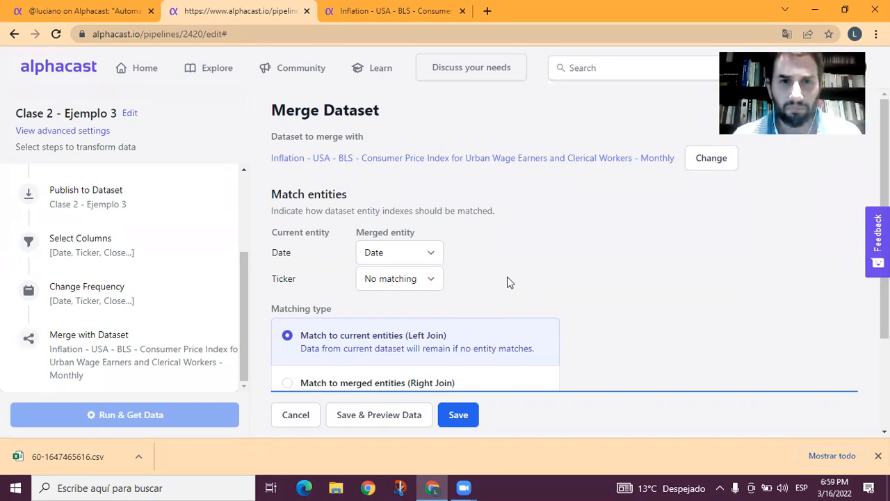
Review the matching types, keep Match to current entities (Left Join), and save the merge step with a data preview.
scroll(533, 279, "down", 2)
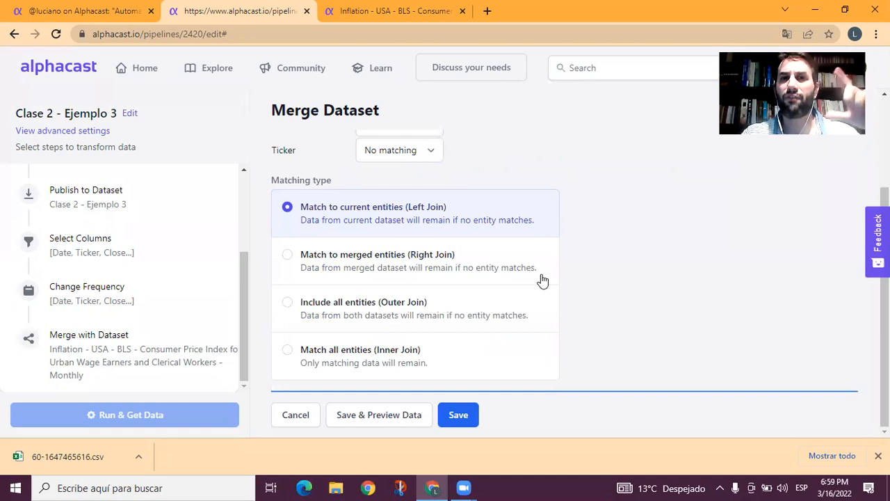
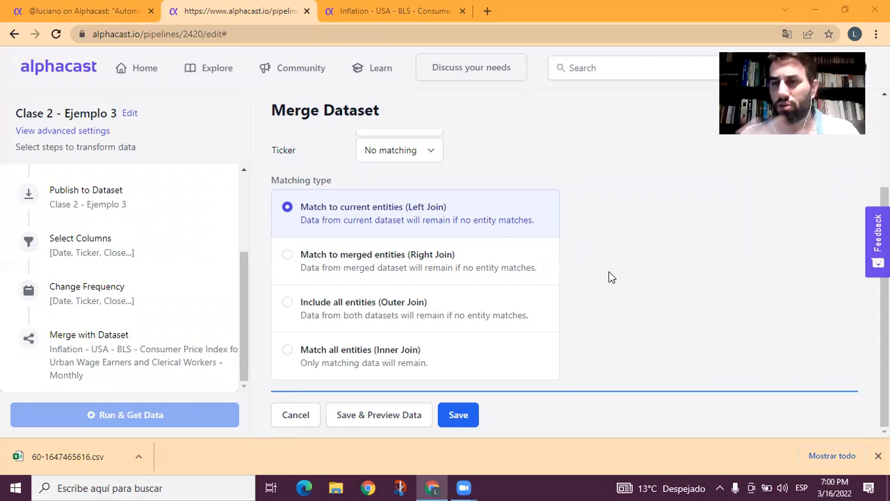
scroll(619, 312, "up", 3)
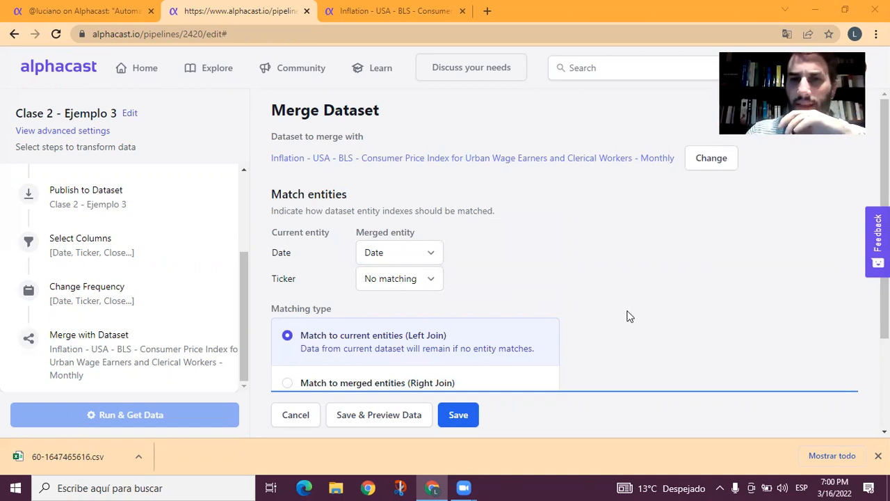
scroll(626, 315, "down", 1)
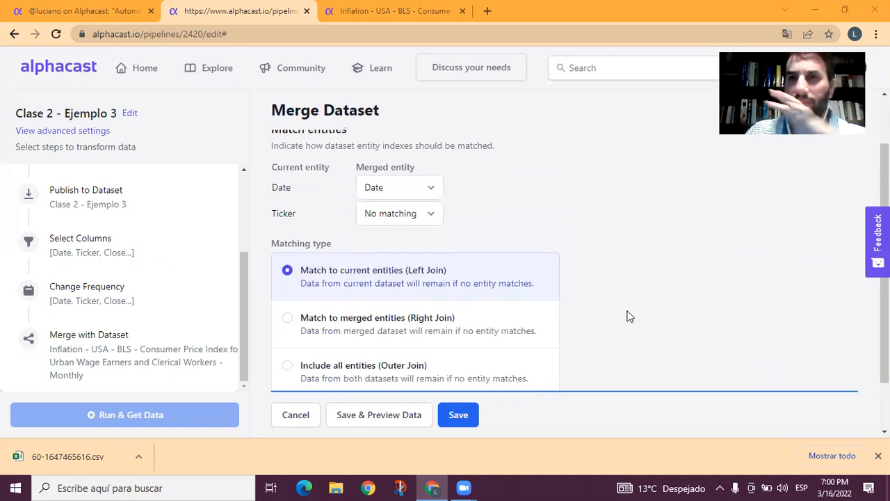
left_click(464, 421)
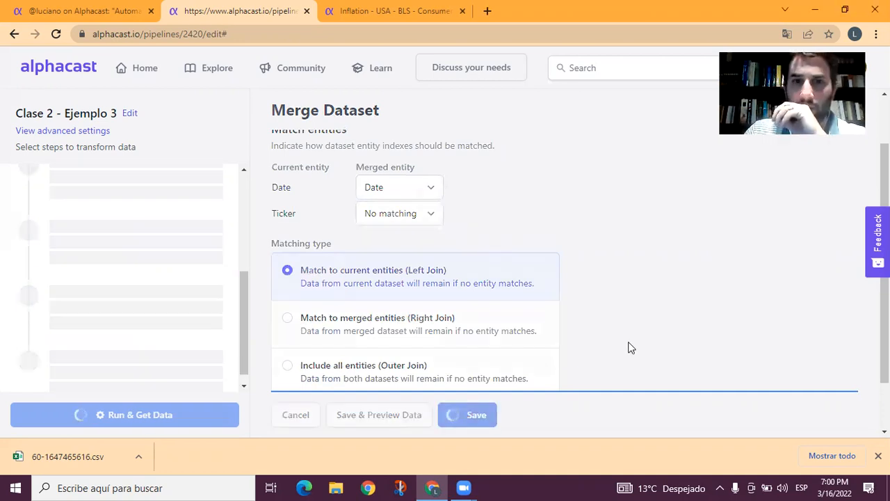
left_click(411, 416)
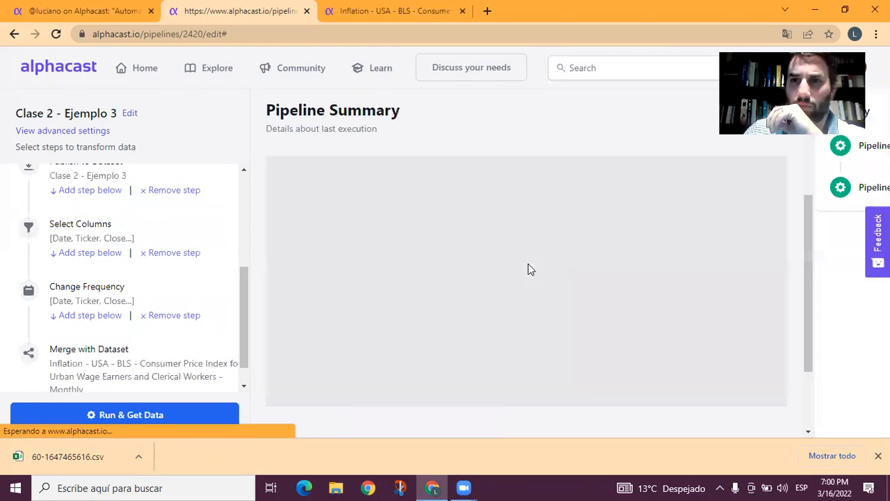
Examine the merged data preview, checking BABA's monthly Close rows against the added CPI columns.
left_click(452, 236)
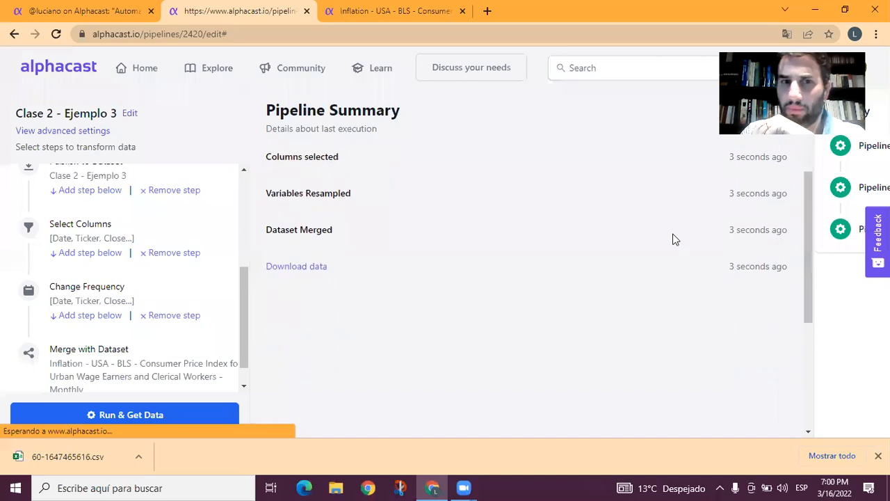
left_click(457, 308)
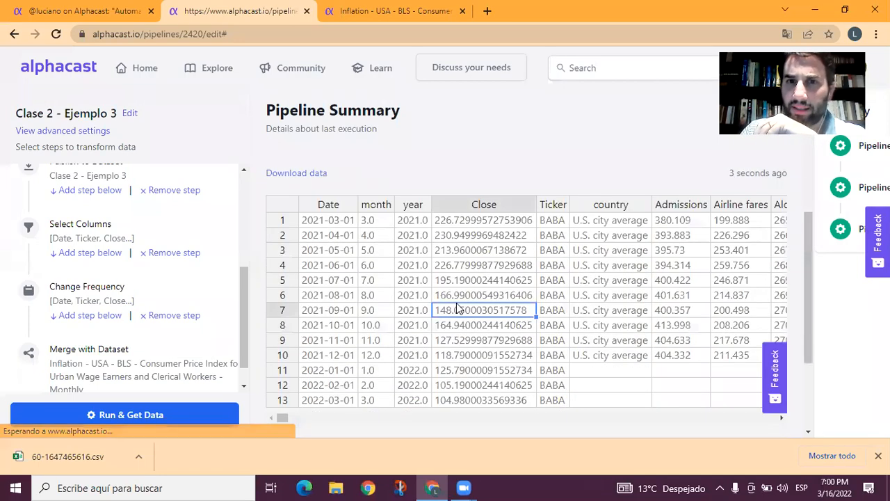
key("Left")
key("Left")
key("Left")
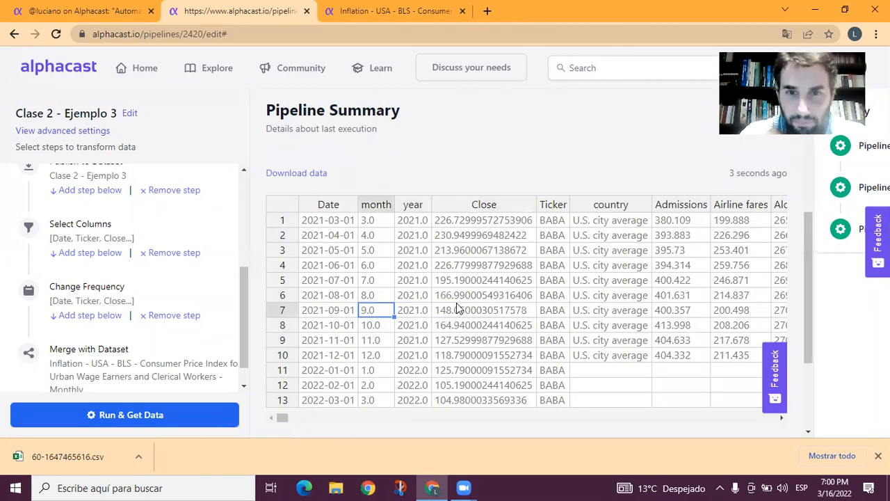
Examine the merged preview across the columns, from Date, Close and Ticker through to the All items CPI columns.
key("Up")
key("Up")
key("Up")
key("Up")
key("Up")
key("Up")
key("ctrl+End")
key("ctrl+Home")
key("Right")
key("Left")
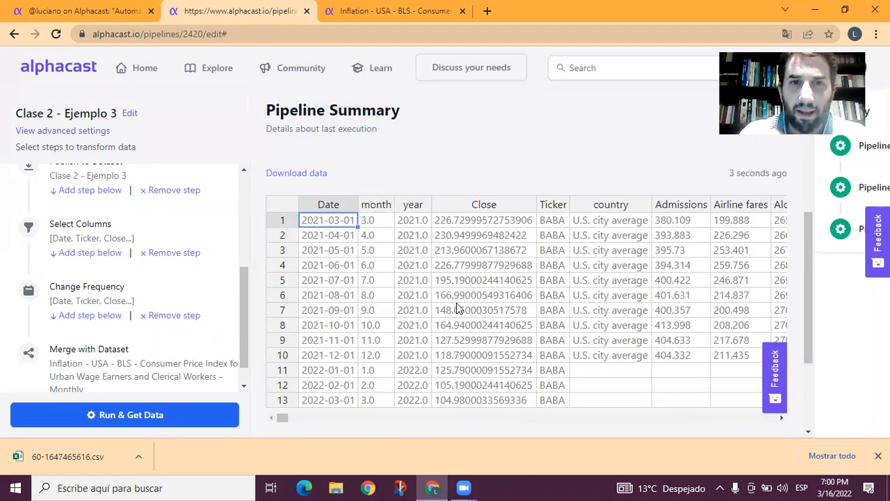
key("Right")
key("Right")
key("Right")
key("Right")
key("Right")
key("Right")
key("Right")
key("Right")
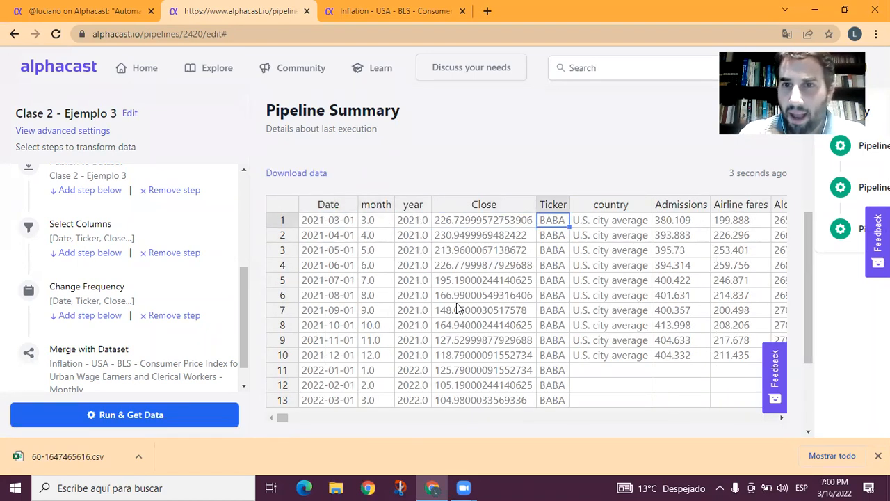
key("Right")
key("Right")
key("Right")
key("Right")
key("Right")
key("Right")
key("Right")
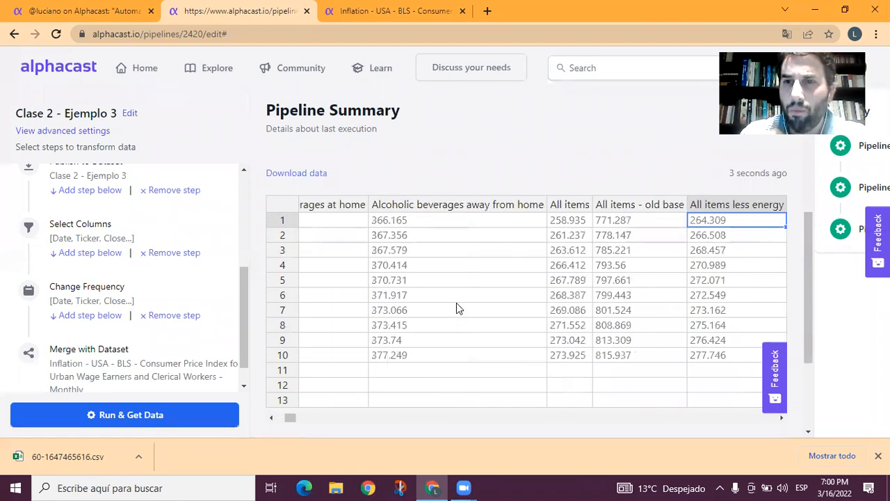
key("Left")
key("Left")
key("Left")
key("Left")
key("Down")
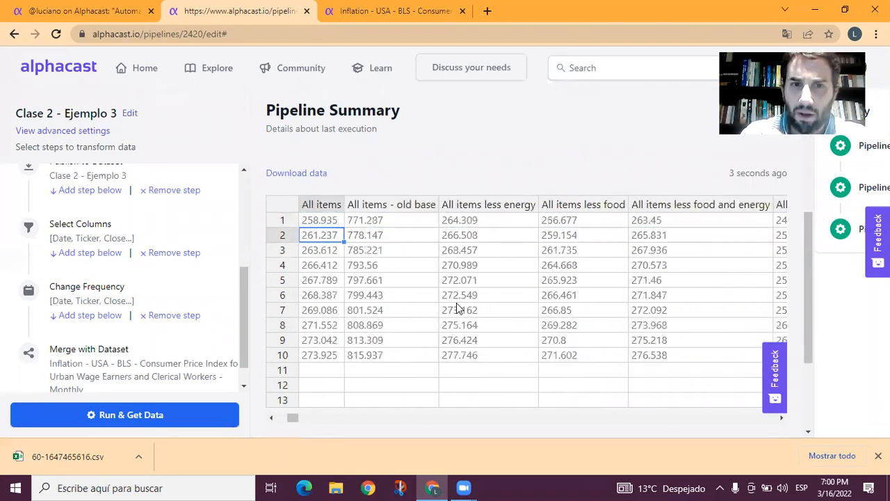
Compare the monthly rows of the merged preview across the Date, Ticker and country columns down through late 2021.
key("Down")
key("Down")
key("Down")
key("Left")
key("Left")
key("Left")
key("Down")
key("Down")
key("Down")
key("Left")
key("Left")
key("Left")
key("Left")
key("Down")
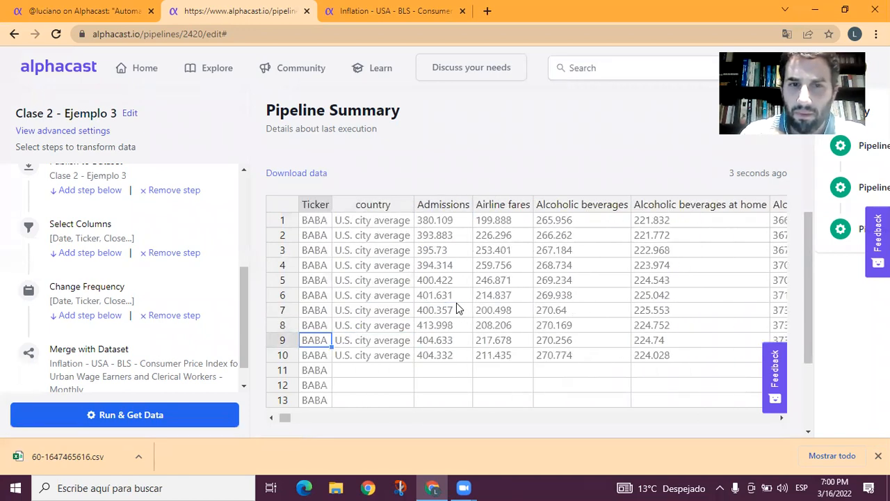
key("Left")
key("Left")
key("Left")
key("Left")
key("Down")
key("Left")
key("Right")
key("Down")
key("Up")
key("Up")
key("Right")
key("Up")
key("Up")
key("Left")
key("Up")
key("Up")
key("Up")
key("Right")
key("Up")
key("Right")
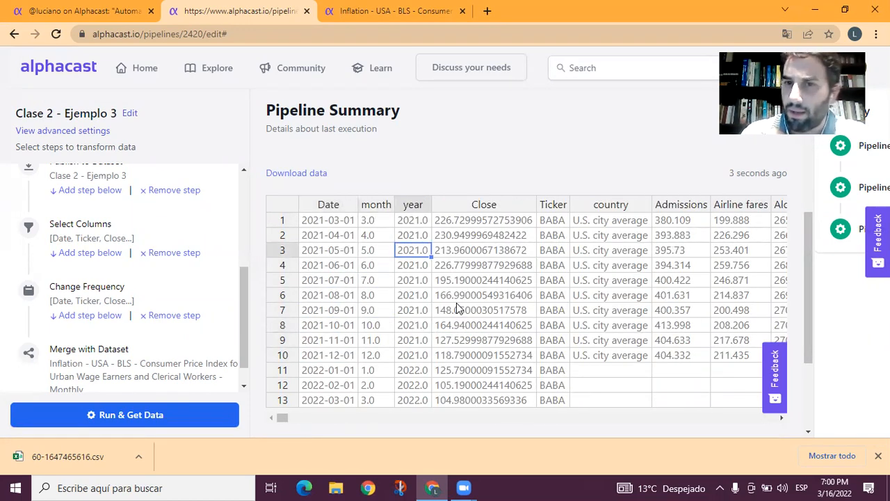
key("Right")
key("Right")
key("Up")
key("Right")
key("Down")
key("Down")
key("Down")
key("Down")
key("Down")
key("Down")
key("Down")
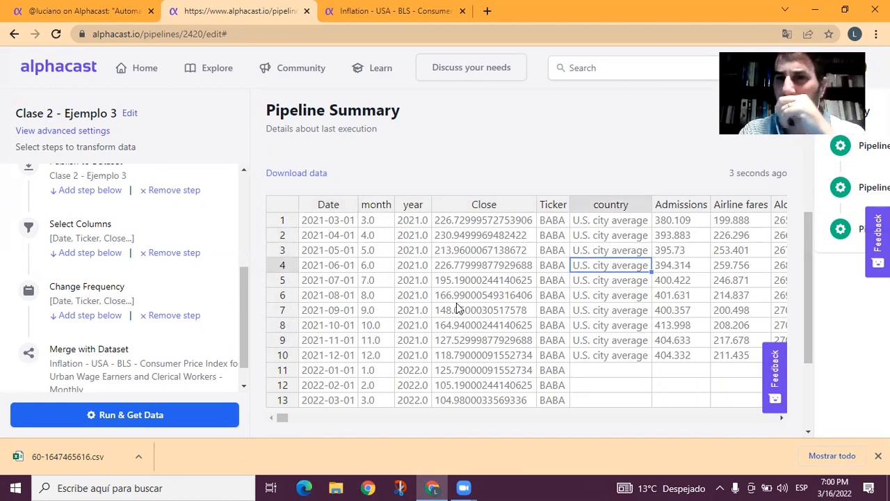
key("Left")
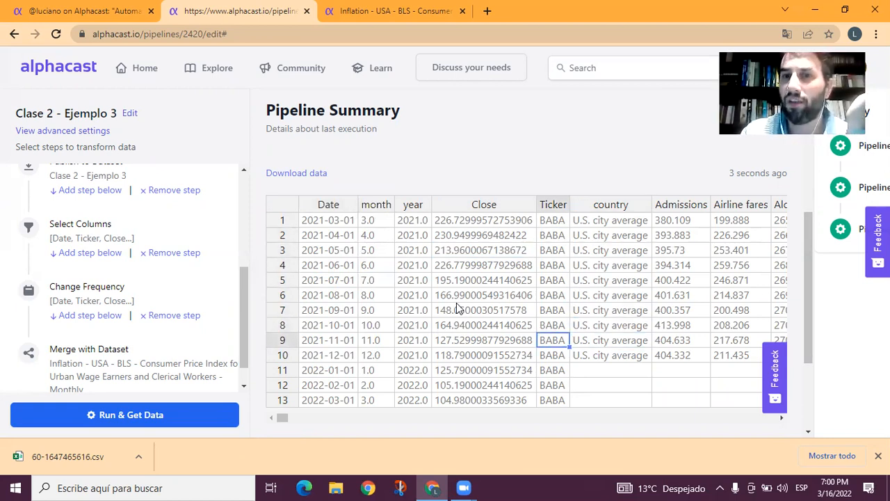
Highlight the January to March 2022 rows of the preview from Date through Ticker.
key("Down")
key("Down")
key("Left")
key("Left")
key("Left")
key("Left")
key("shift+Right")
key("shift+Right")
key("shift+Right")
key("shift+Right")
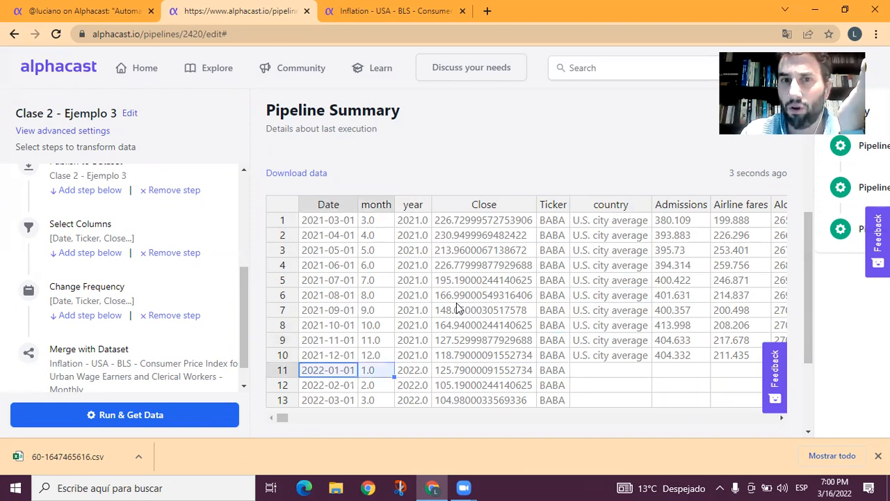
key("shift+Down")
key("shift+Down")
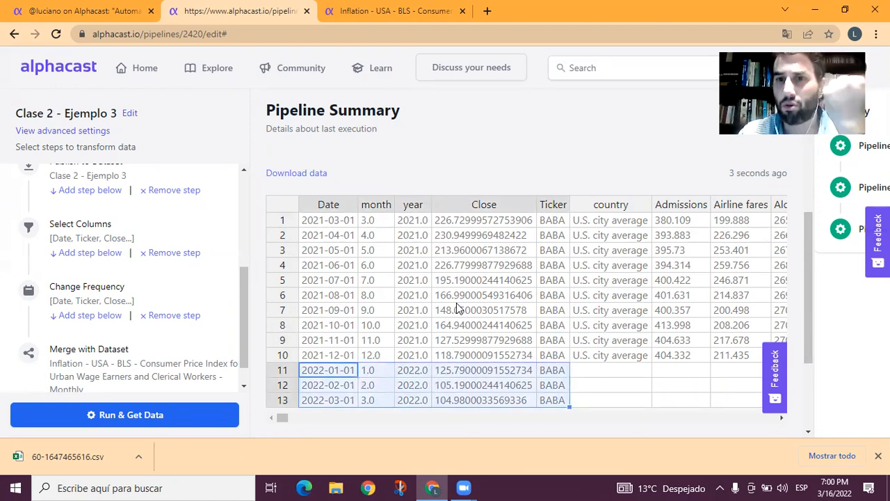
Check the country and CPI columns for the 2022 rows of the preview.
key("Right")
key("Right")
key("Right")
key("Right")
key("Right")
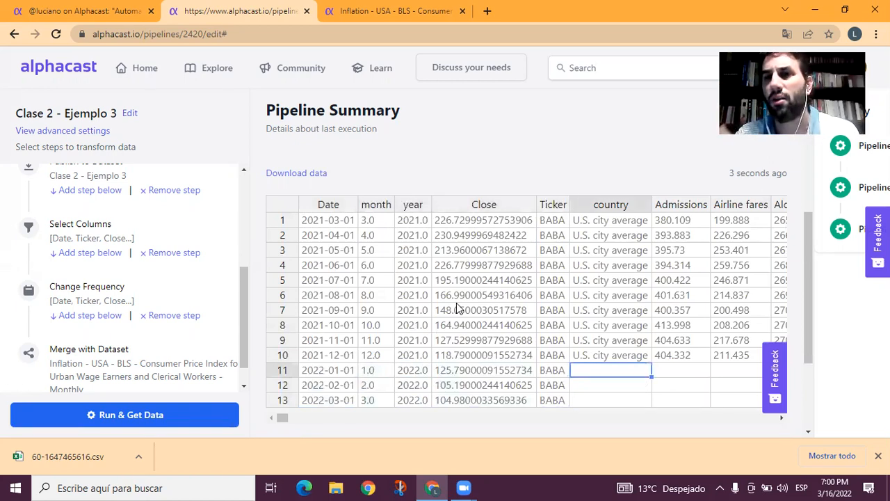
key("Right")
key("Right")
key("Left")
key("Left")
key("Down")
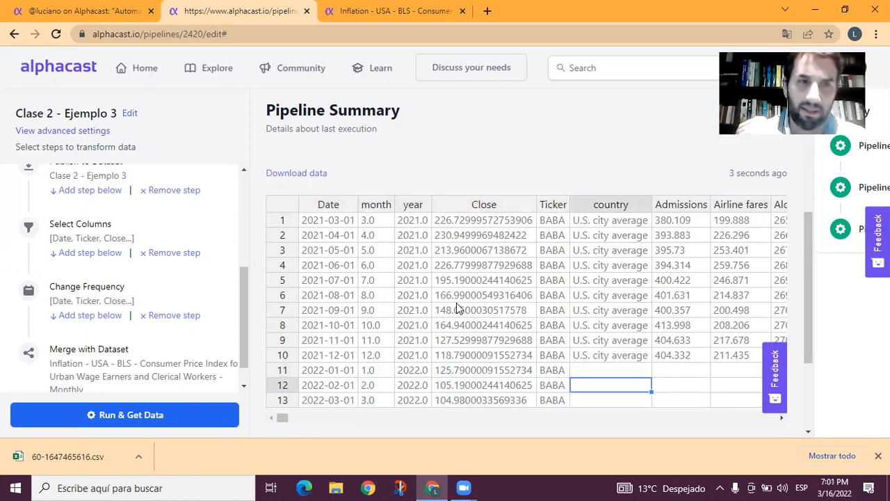
Change the merge step's matching type to Match all entities (Inner Join), save it and check the Close values in the refreshed preview.
left_click(139, 356)
scroll(509, 319, "down", 3)
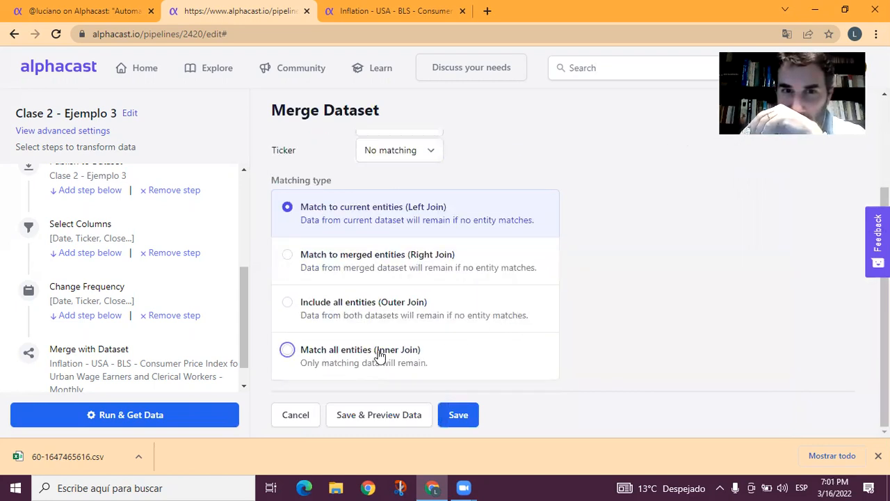
left_click(288, 349)
left_click(456, 415)
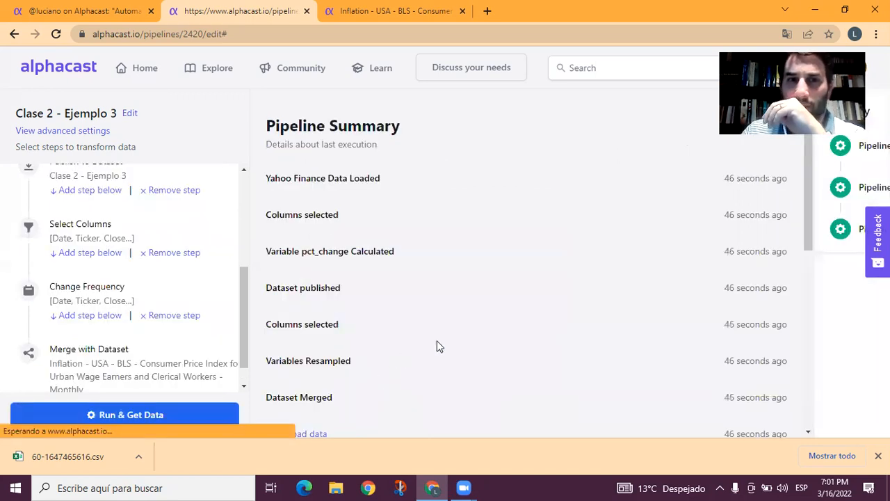
scroll(437, 348, "down", 8)
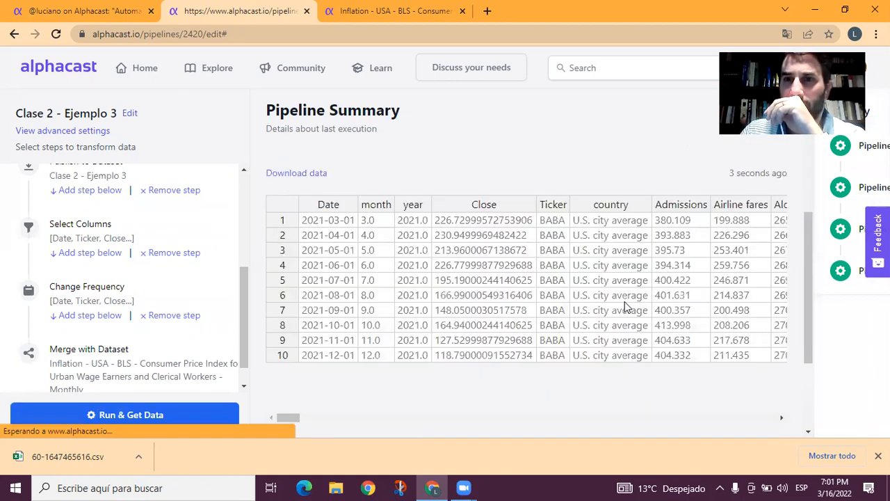
scroll(626, 309, "down", 1)
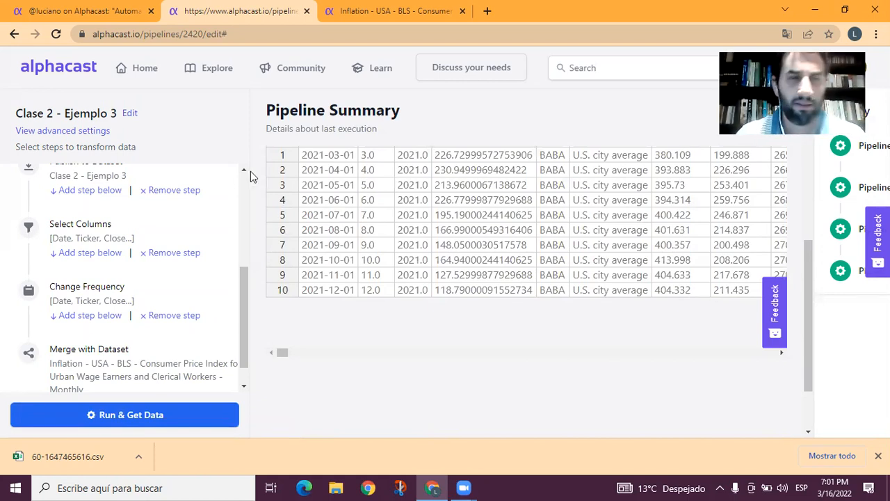
scroll(143, 296, "down", 1)
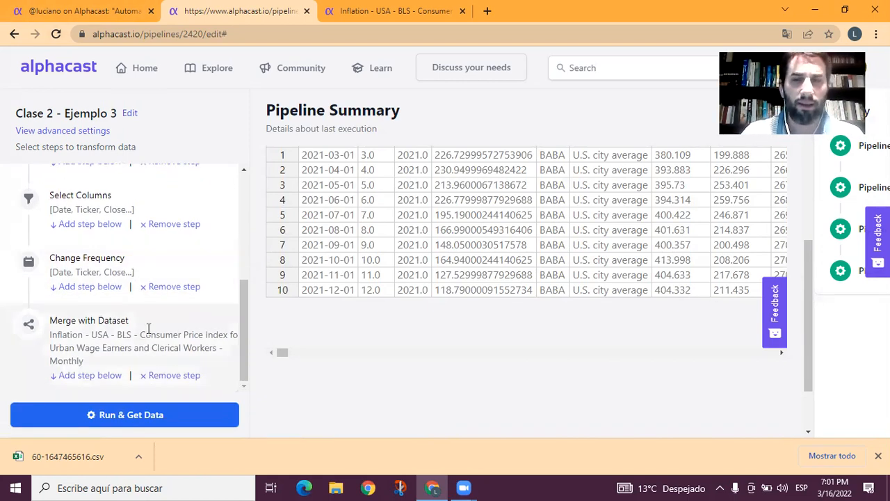
scroll(408, 334, "up", 2)
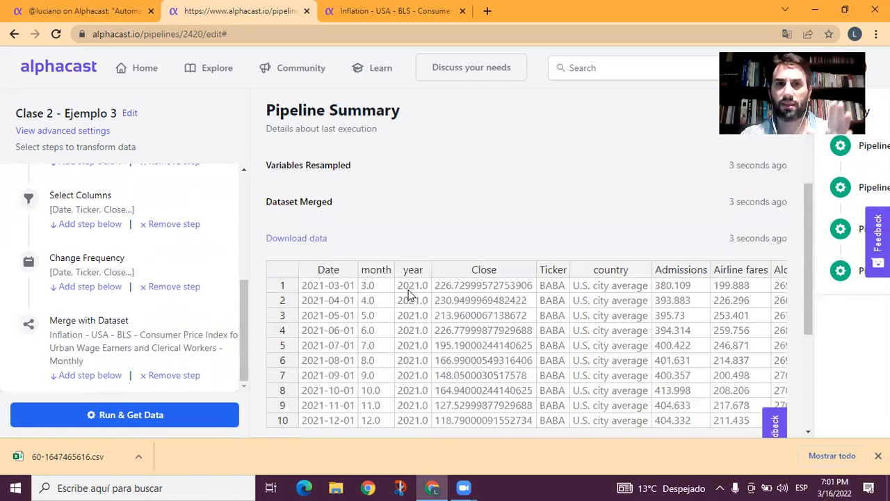
left_click_drag(462, 285, 473, 398)
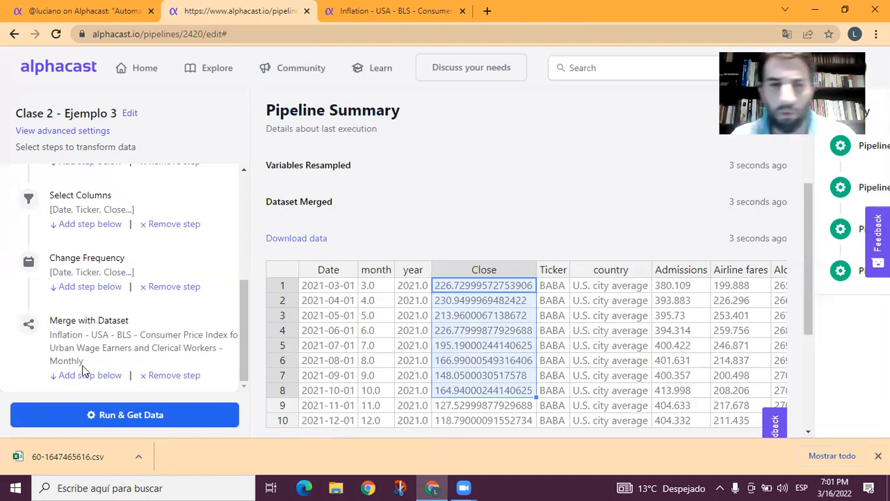
Add a Select Columns step below the merge, keep only the variables Close and All items, and save it.
left_click(101, 371)
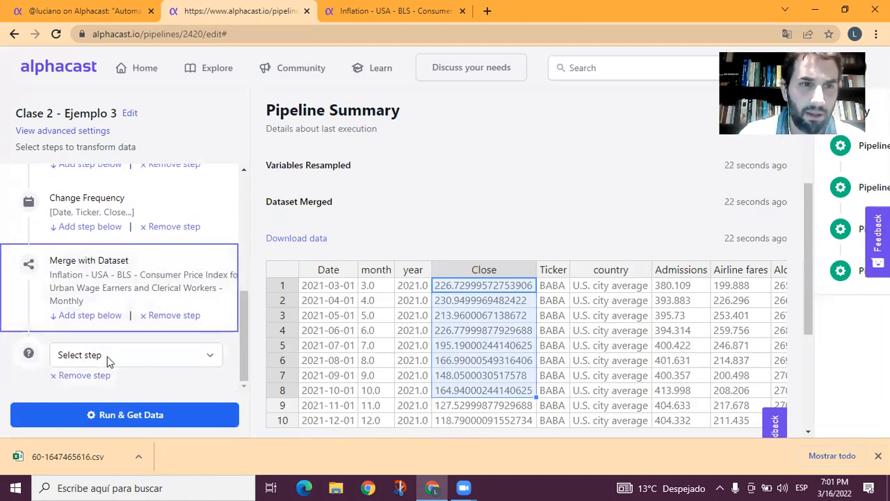
left_click(179, 356)
left_click(169, 247)
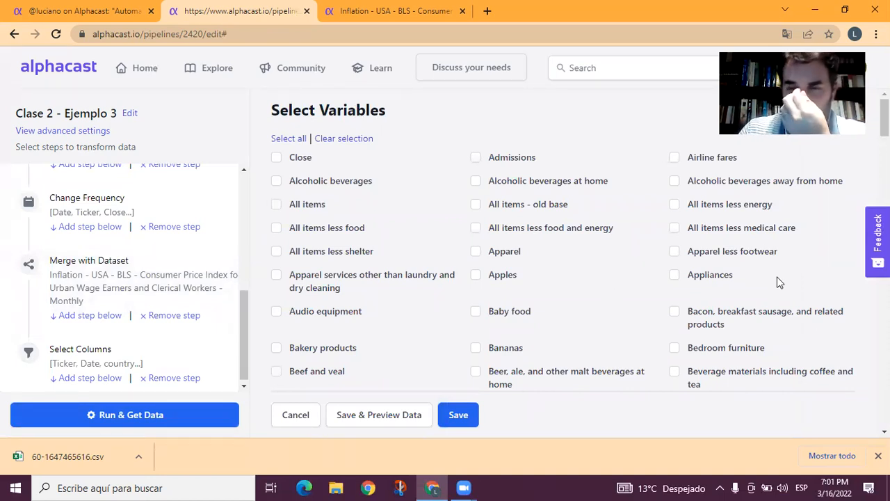
left_click(299, 158)
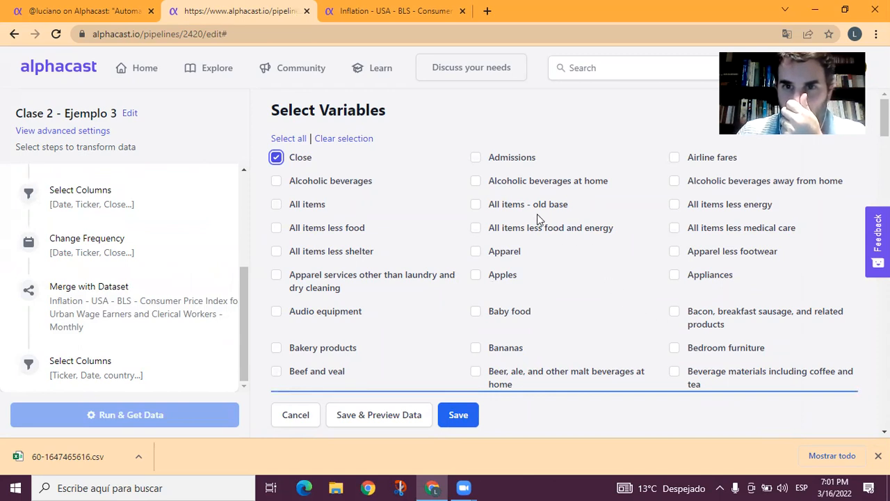
left_click(307, 205)
left_click(456, 415)
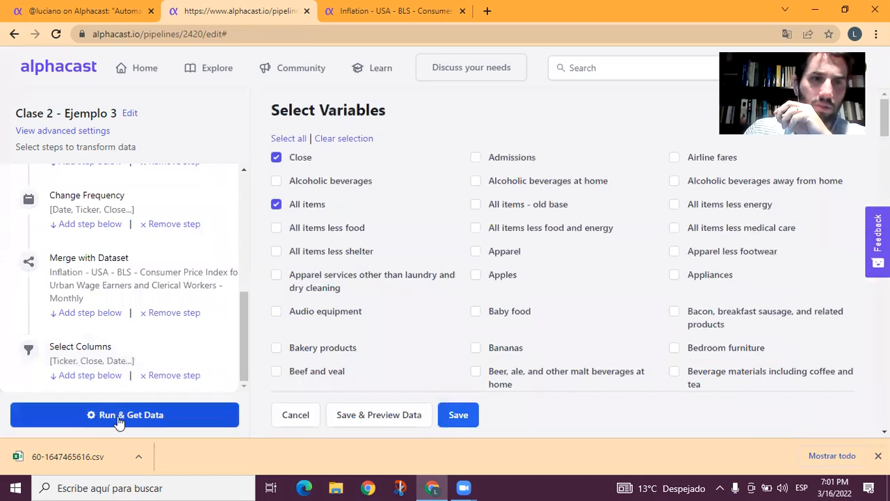
Add a Calculate variable step below the last column selection and name its new column Close_CP.
left_click(91, 375)
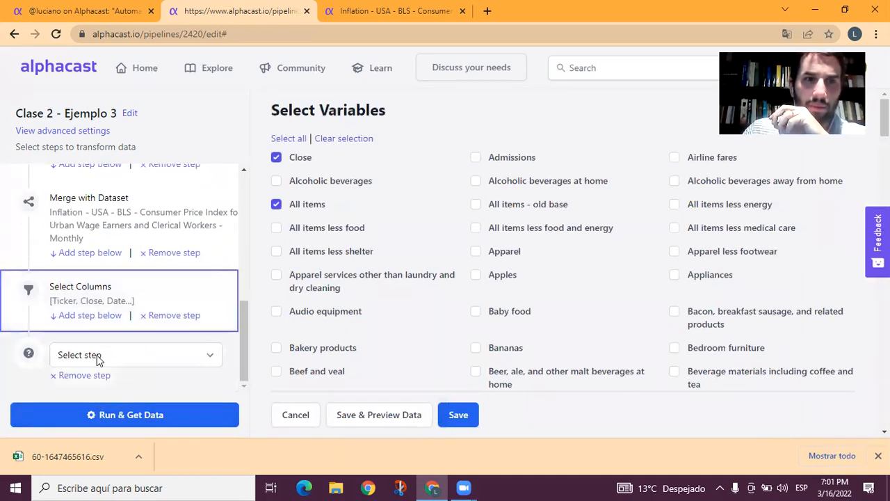
left_click(97, 356)
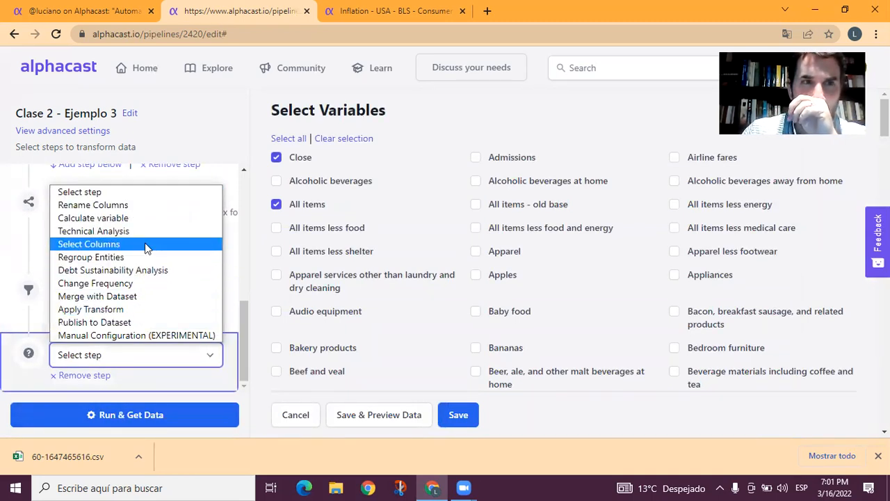
left_click(146, 222)
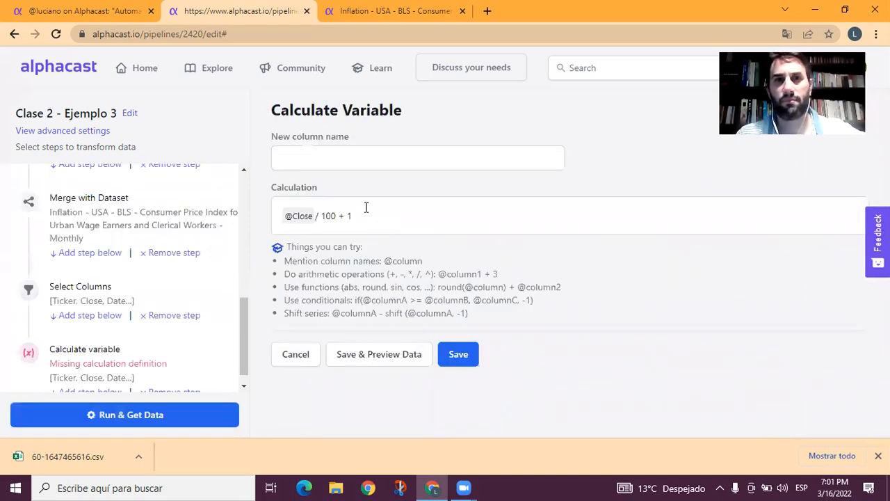
left_click(360, 155)
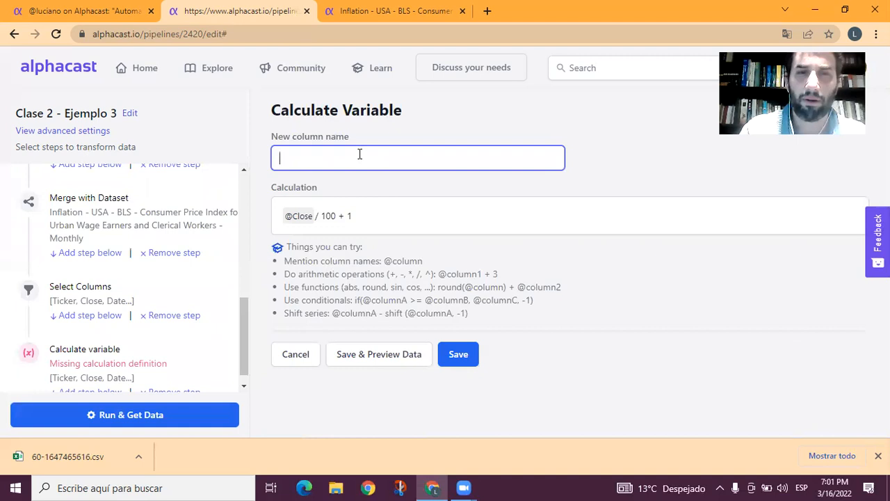
type("Close")
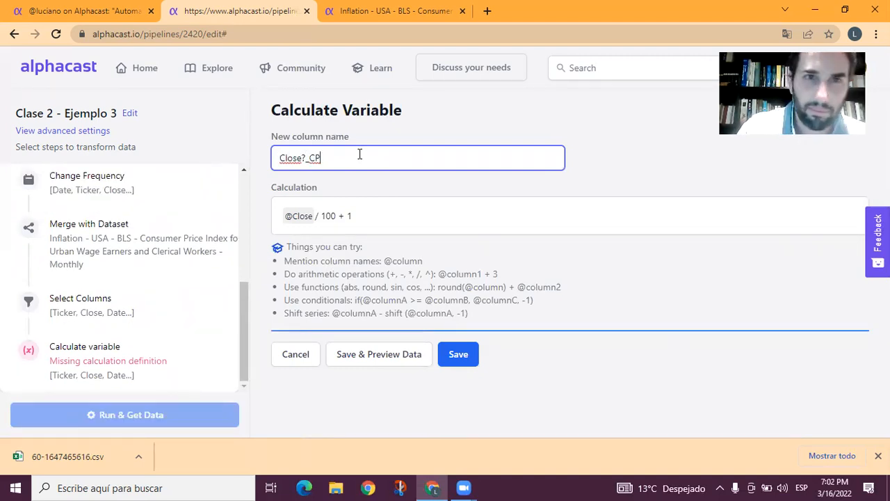
type("_")
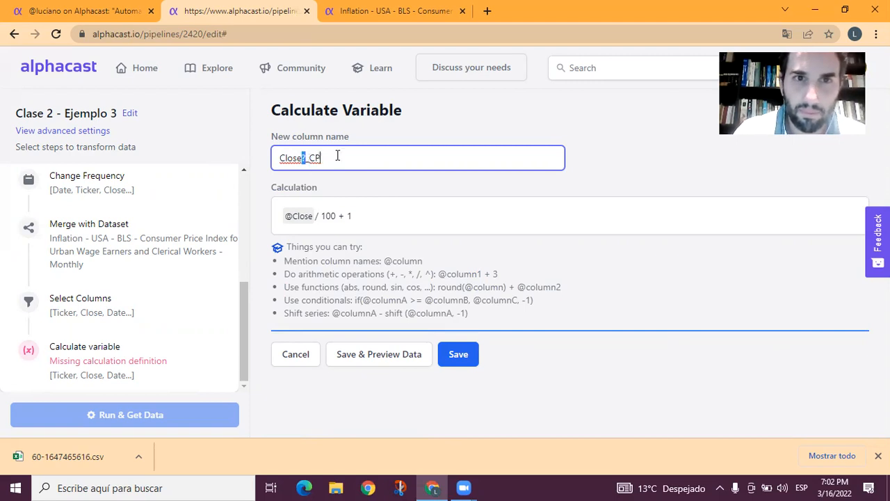
left_click_drag(278, 160, 396, 160)
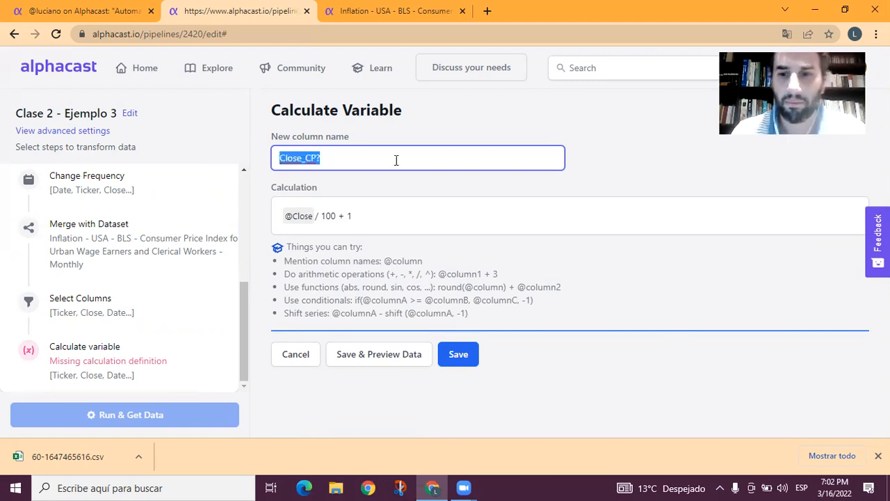
right_click(292, 159)
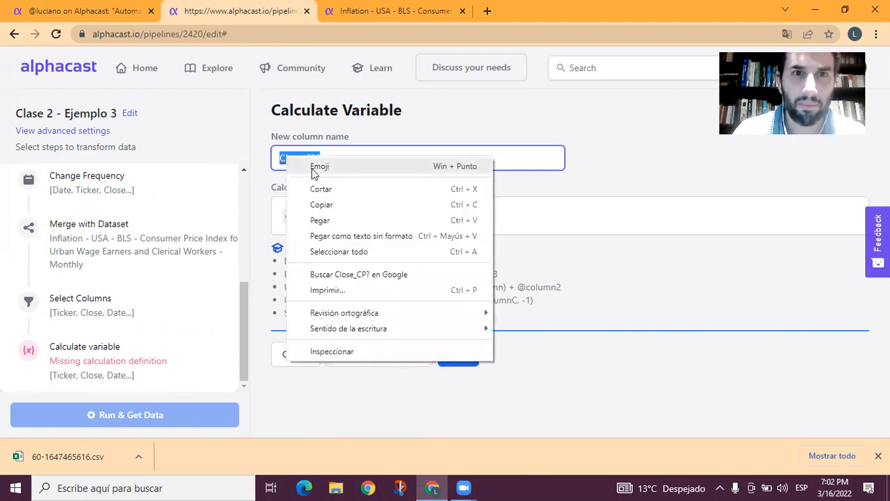
left_click(350, 192)
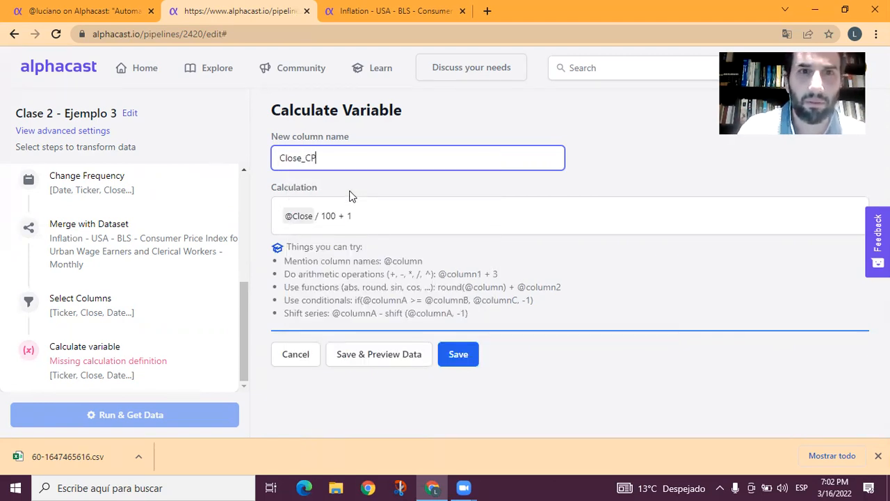
left_click(389, 216)
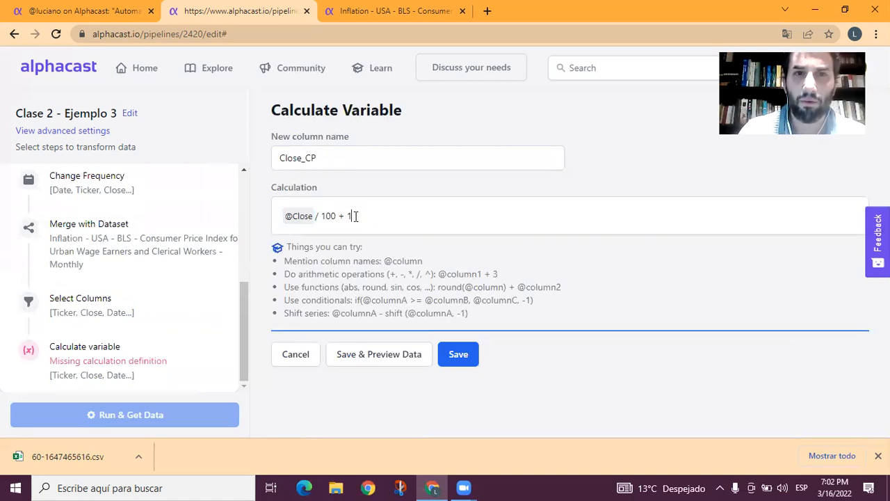
left_click_drag(351, 219, 271, 223)
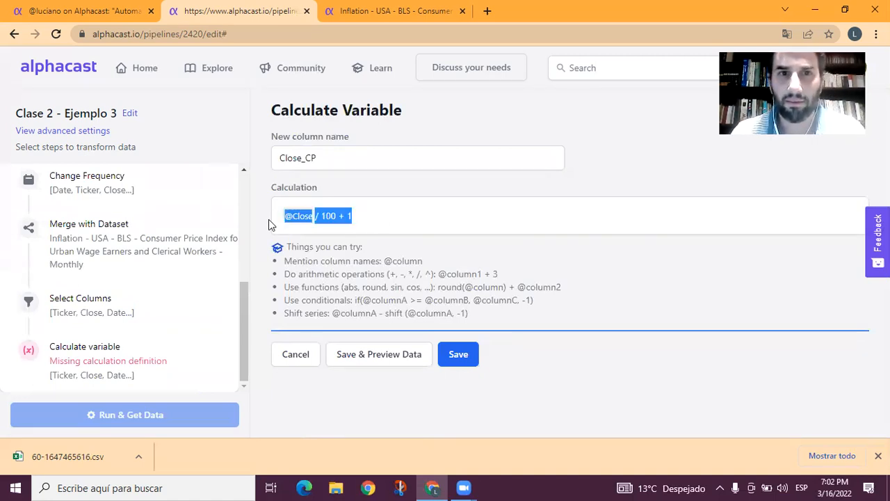
right_click(307, 214)
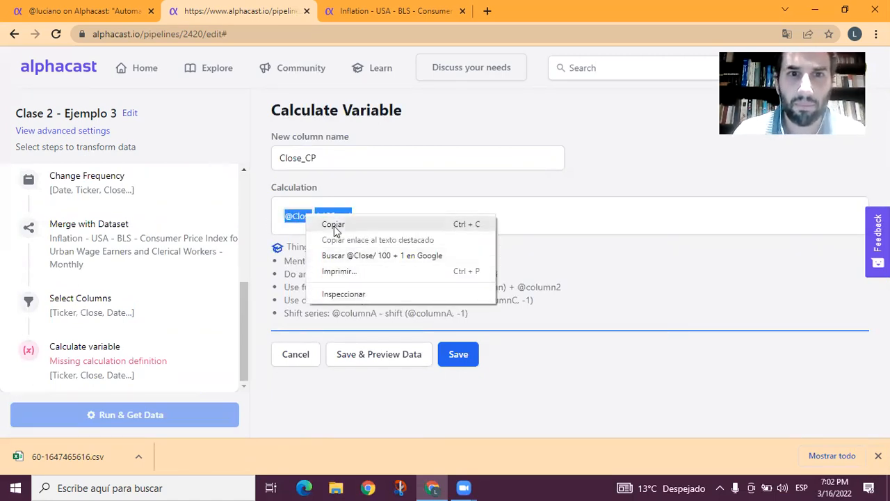
left_click(321, 224)
left_click(291, 219)
right_click(291, 218)
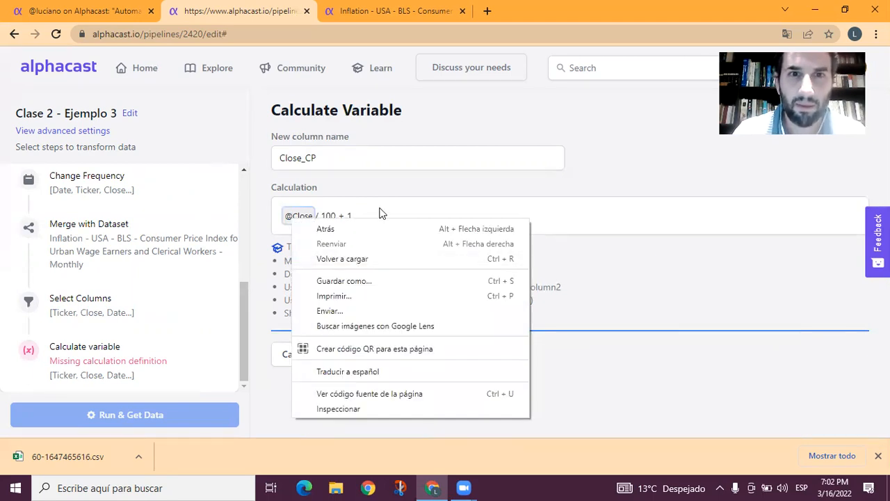
left_click(327, 211)
left_click_drag(320, 215, 402, 217)
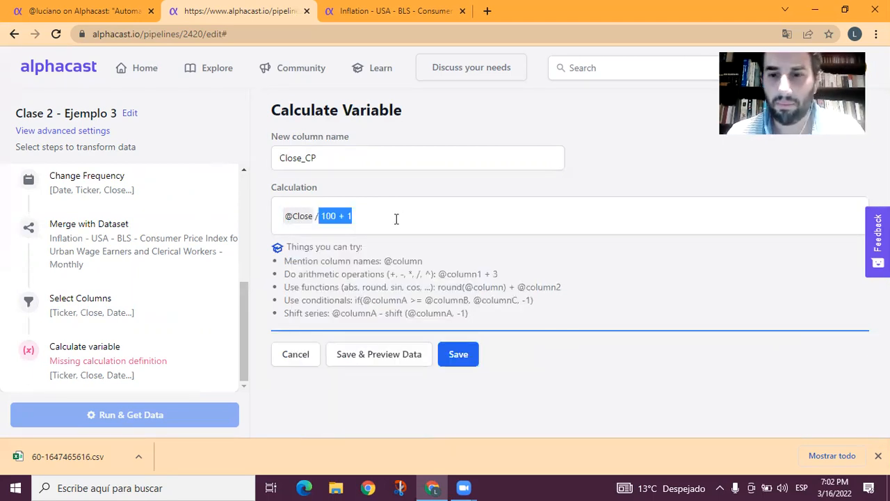
left_click(298, 216)
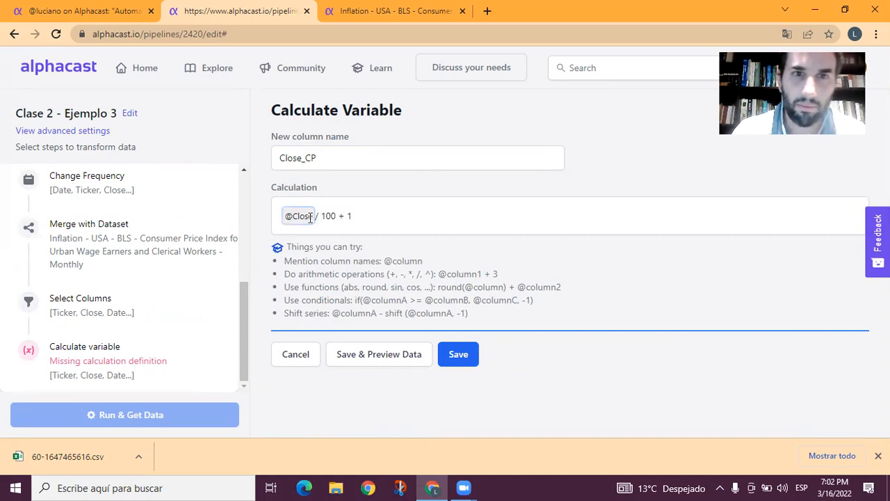
left_click_drag(352, 217, 281, 217)
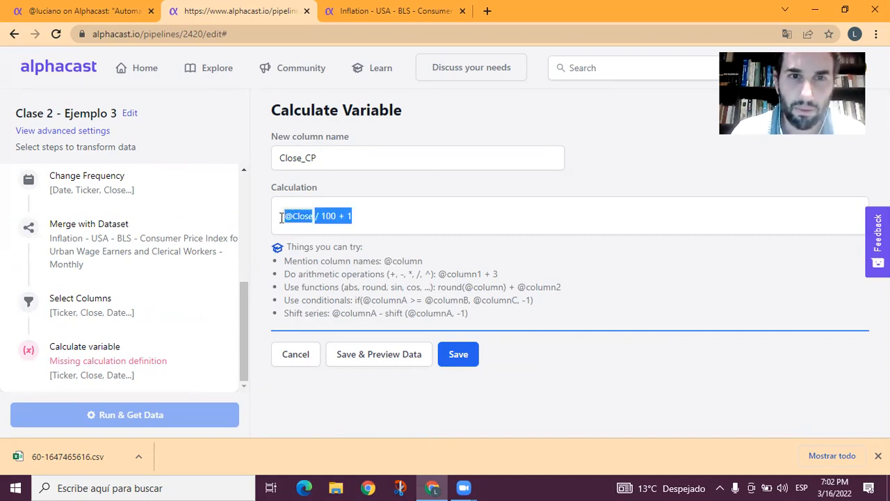
right_click(330, 228)
left_click(395, 256)
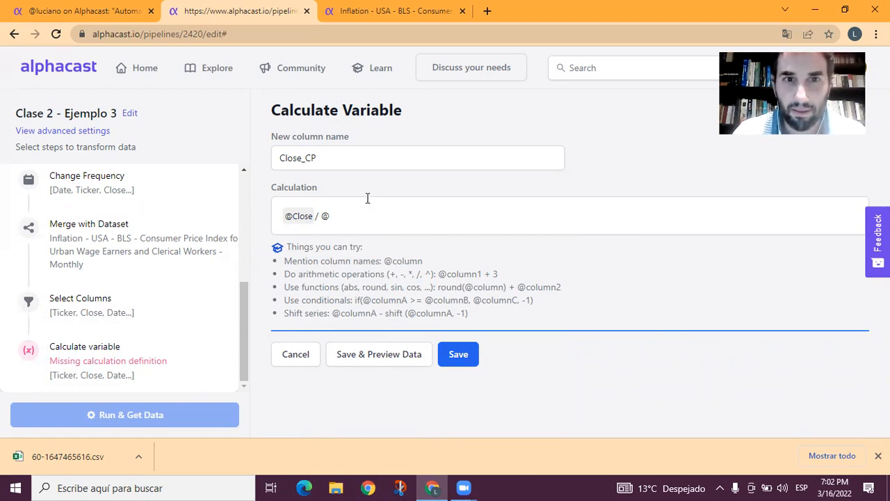
type("ccpi")
left_click_drag(329, 217, 370, 216)
right_click(337, 218)
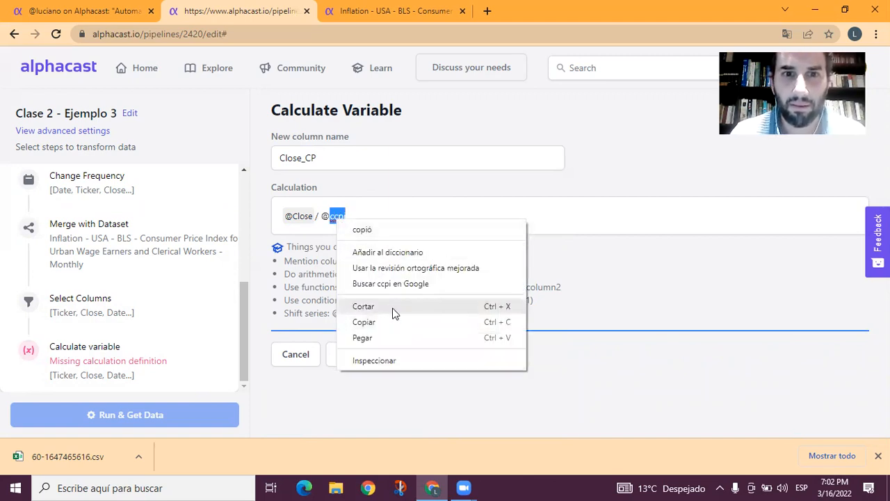
left_click(615, 254)
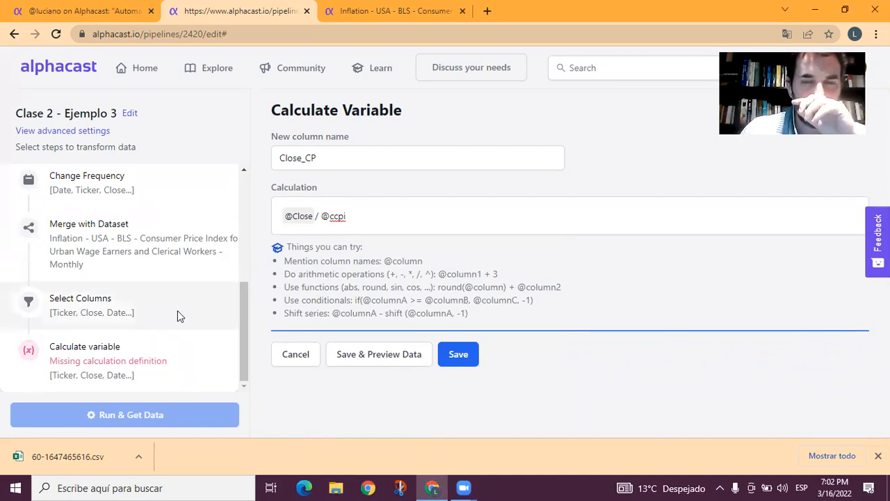
Reload the pipeline page, check the last column selection, and name the new column of the undefined Calculate variable step closeCp.
key("F6")
key("F5")
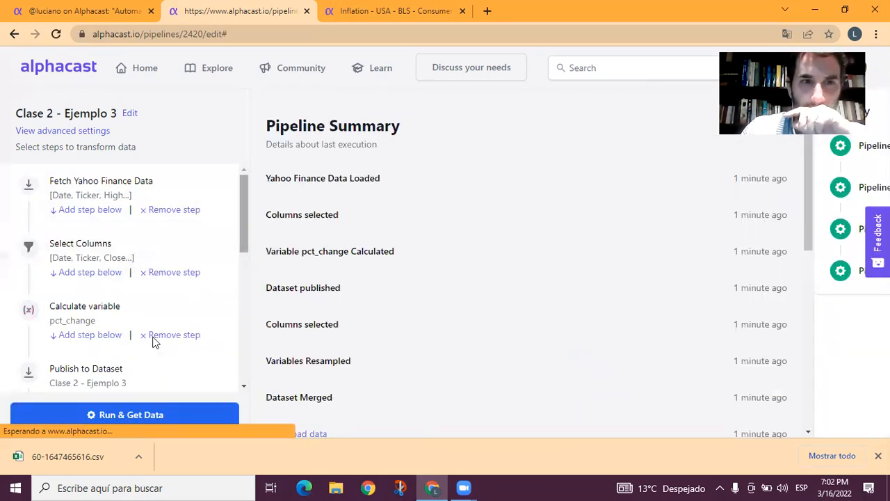
scroll(195, 301, "down", 5)
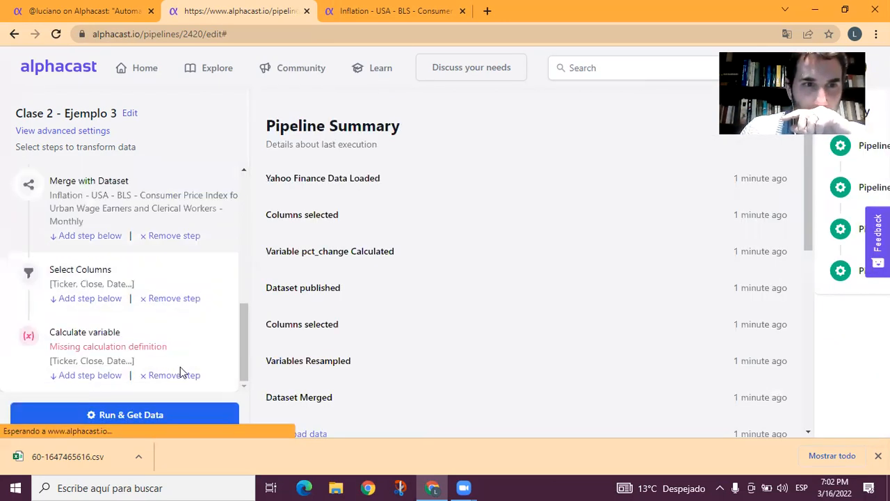
left_click(187, 278)
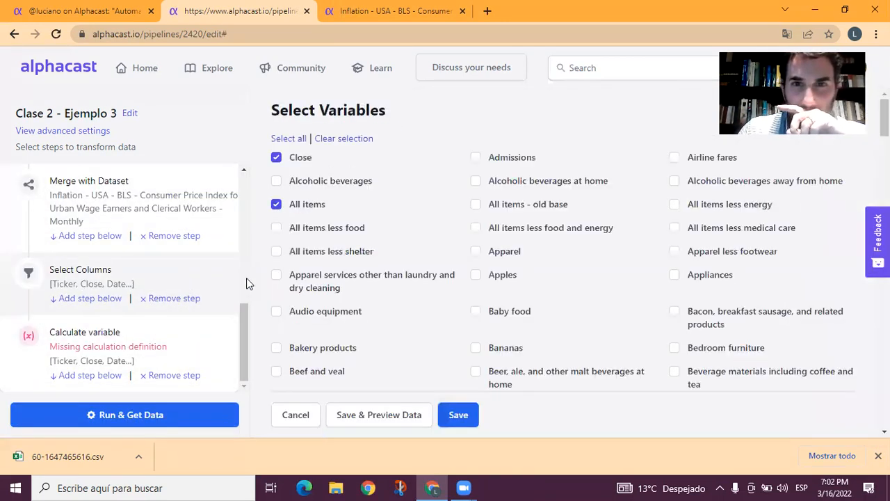
left_click(206, 343)
left_click(329, 156)
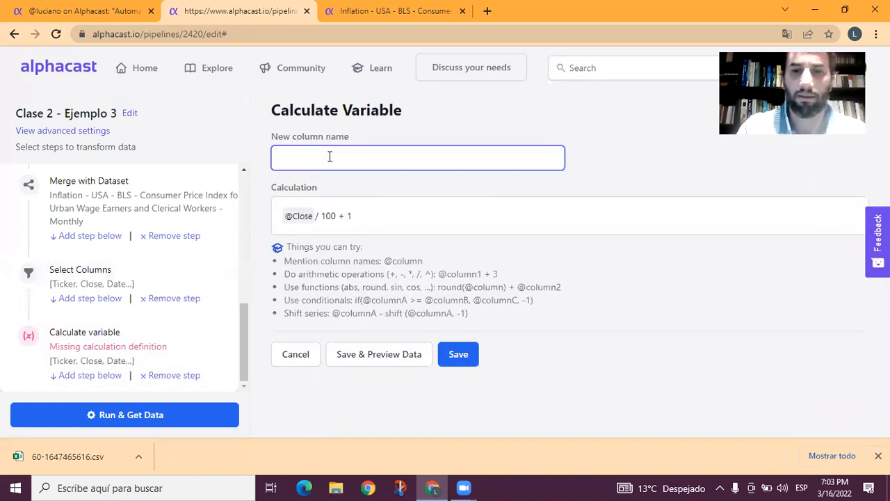
type("closeCp")
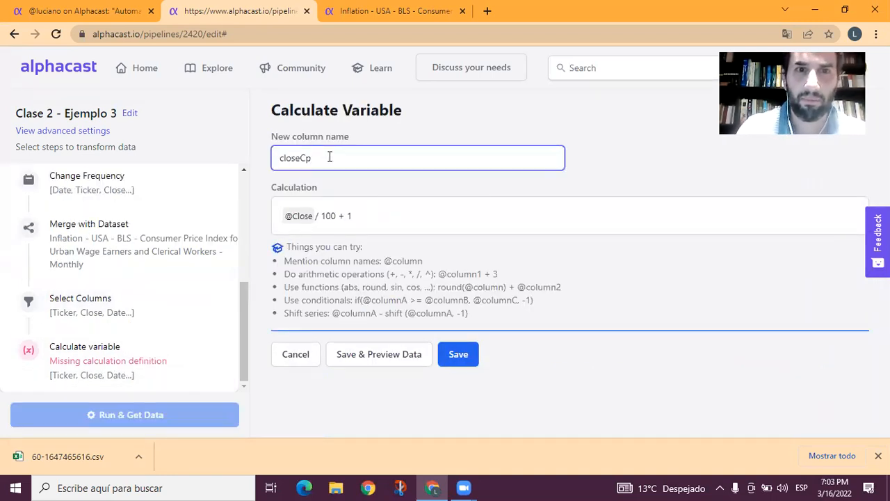
left_click(358, 213)
key("BackSpace")
key("BackSpace")
key("BackSpace")
key("BackSpace")
key("BackSpace")
key("BackSpace")
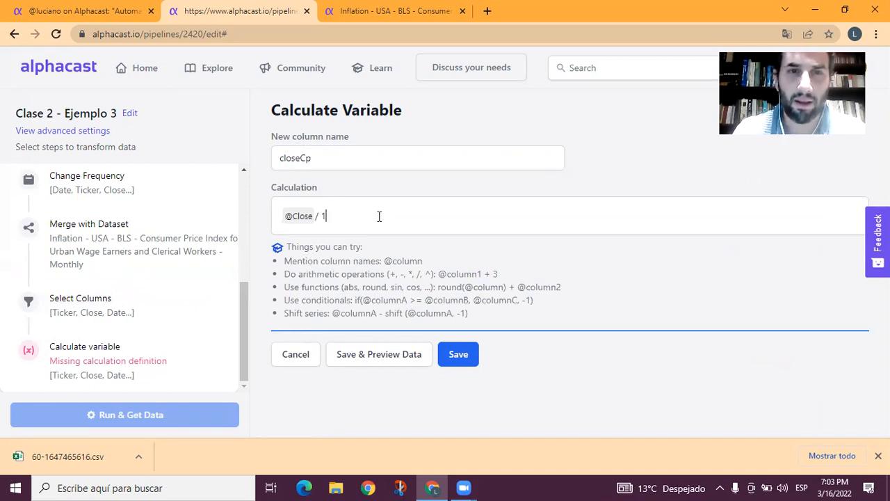
type("@al")
left_click(341, 242)
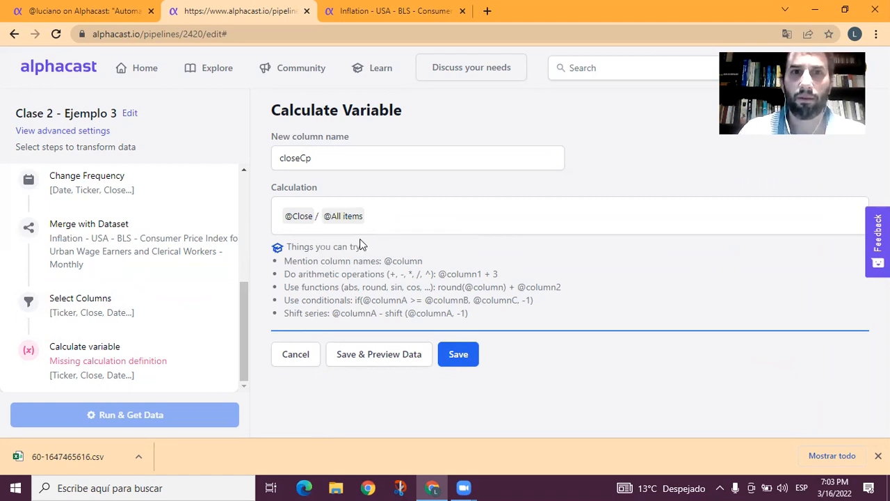
left_click(463, 357)
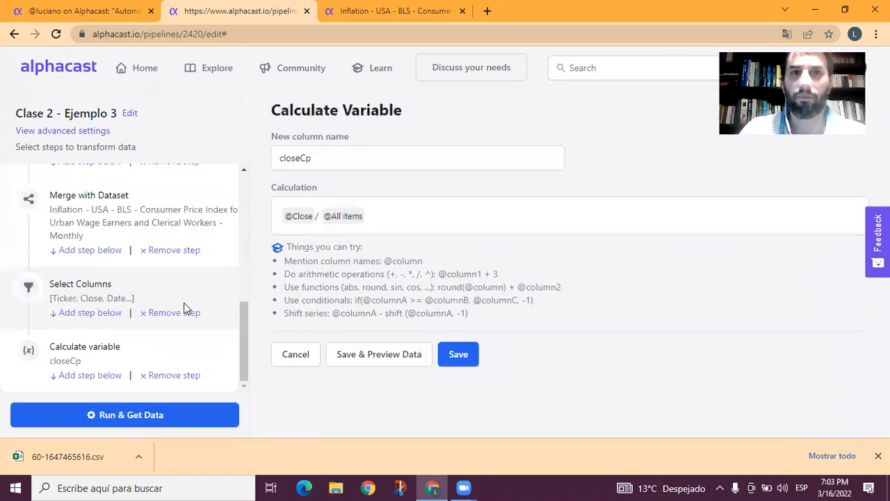
Add a Publish to Dataset step below the closeCp calculation.
left_click(97, 376)
left_click(120, 356)
left_click(106, 355)
left_click(106, 355)
left_click(105, 323)
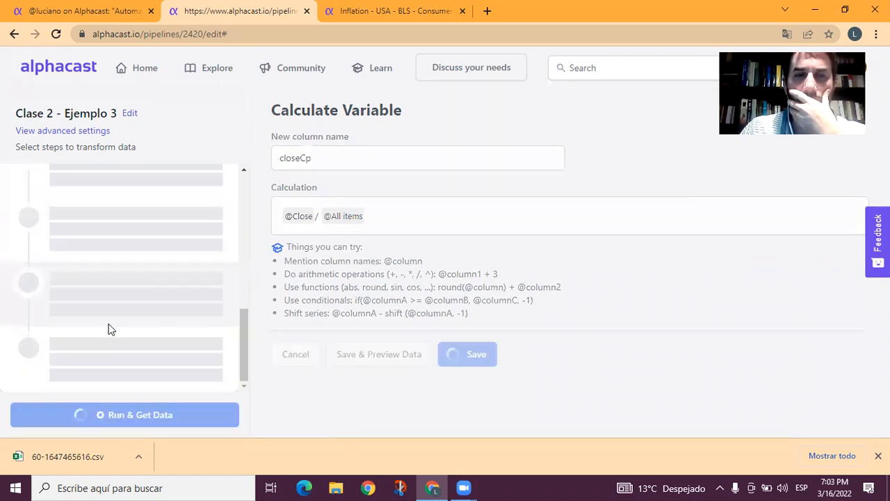
Publish to the Home repository under the dataset name Clase 2- EJemplo 4 and save the step.
left_click(343, 159)
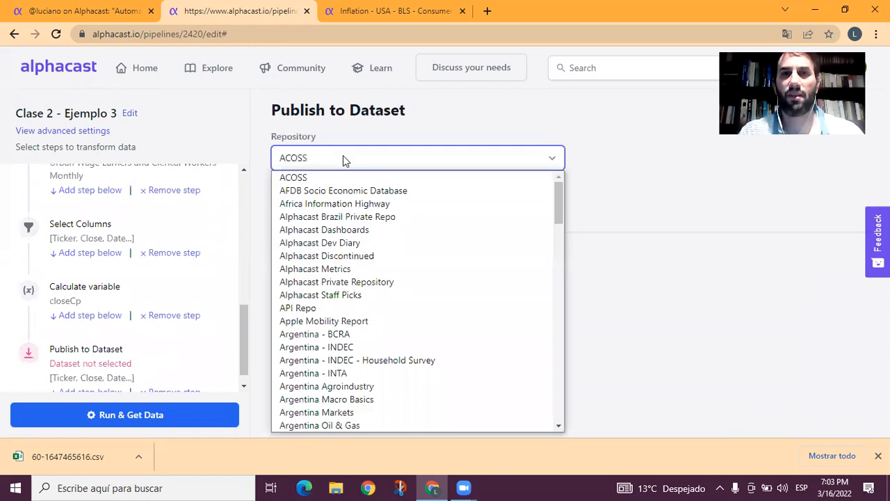
scroll(363, 224, "down", 10)
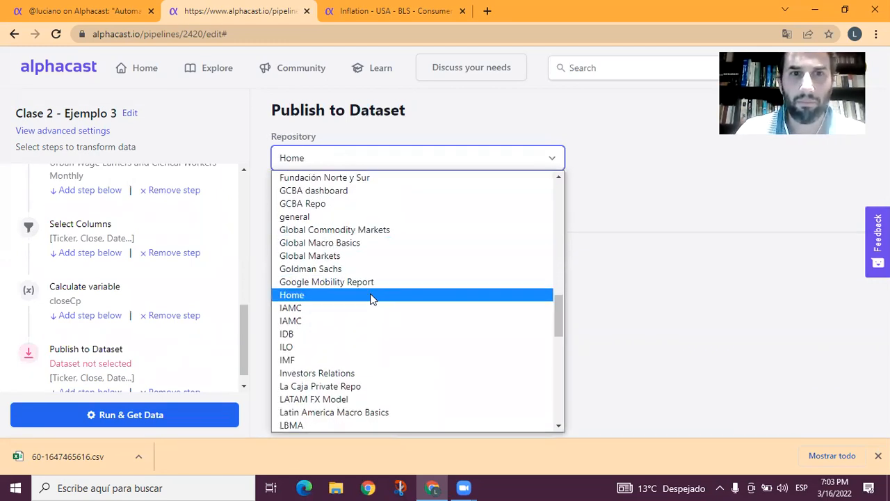
left_click(371, 299)
left_click(341, 211)
type("Clase 2- EJemplo ")
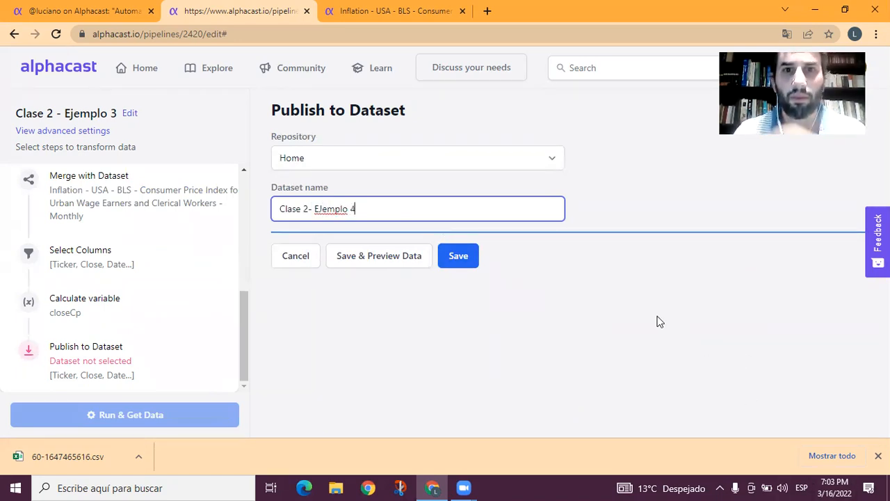
type("4")
left_click(475, 255)
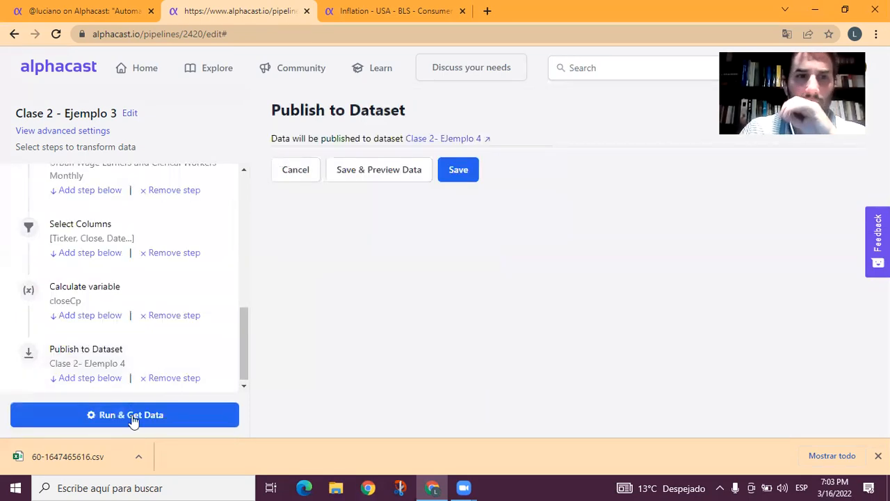
Run the pipeline and open the published dataset Clase 2- EJemplo 4.
left_click(132, 419)
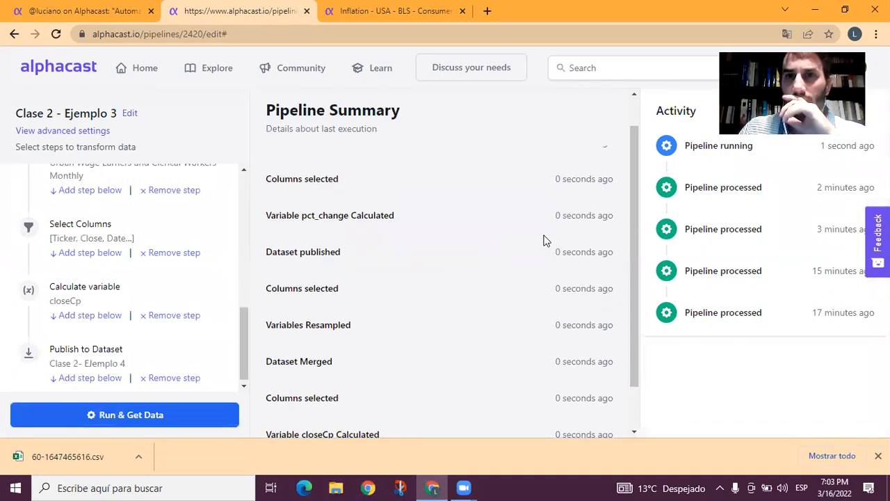
scroll(382, 202, "down", 2)
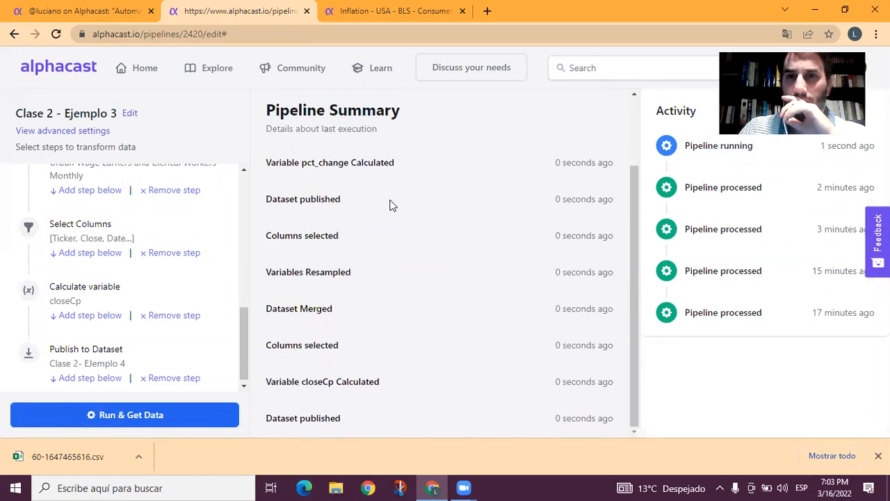
left_click(151, 362)
left_click(445, 142)
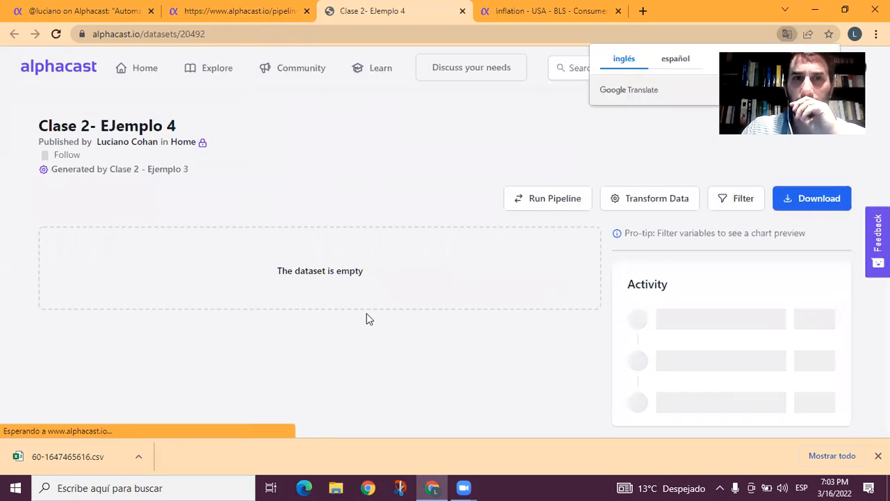
Run the pipeline again, then reload the Clase 2- EJemplo 4 dataset page and check its latest upload entry in the activity log.
key("ctrl+shift+Tab")
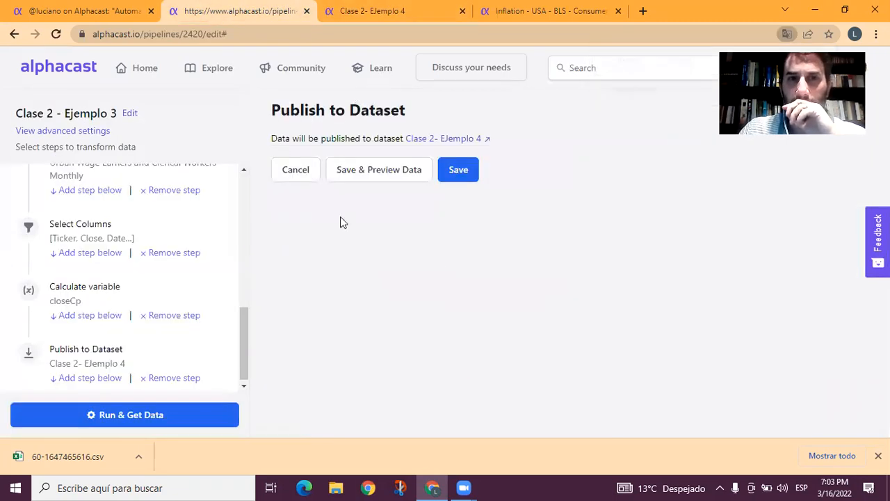
left_click(143, 421)
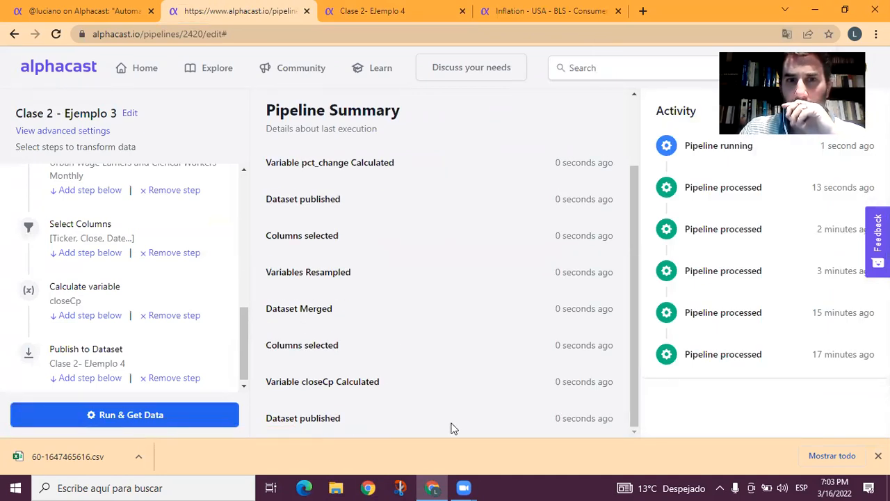
key("ctrl+Tab")
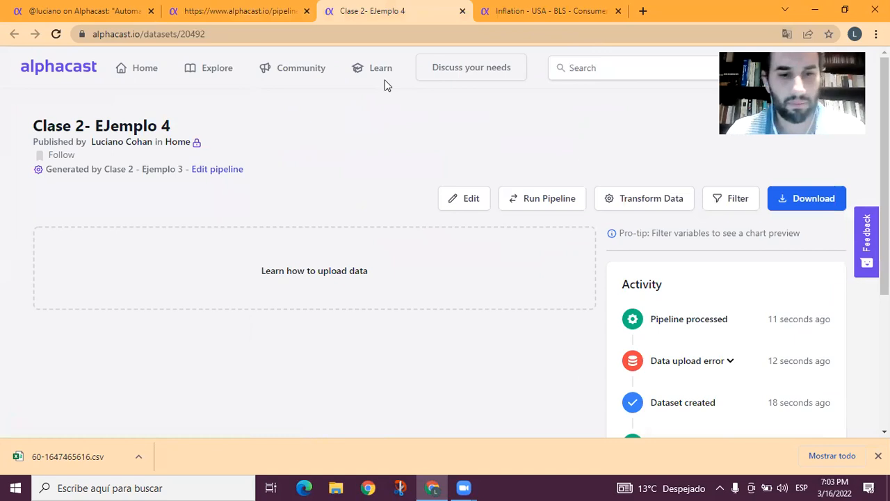
key("F5")
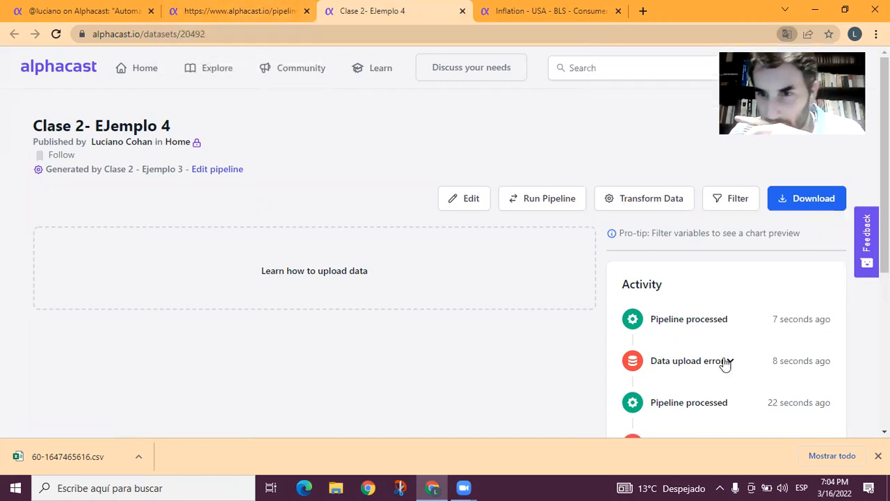
left_click(728, 361)
left_click(727, 361)
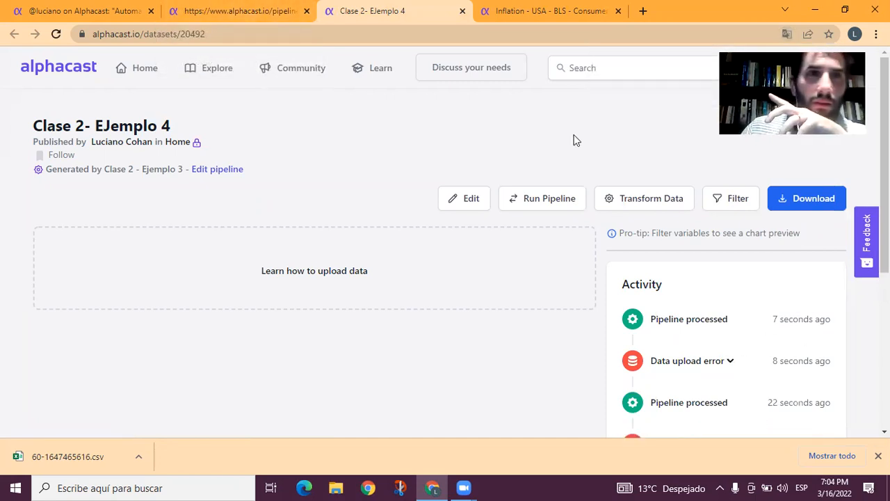
Return to the pipeline editor, replace All items with All items less food in the Select Columns step, and save it.
left_click(240, 11)
left_click(160, 348)
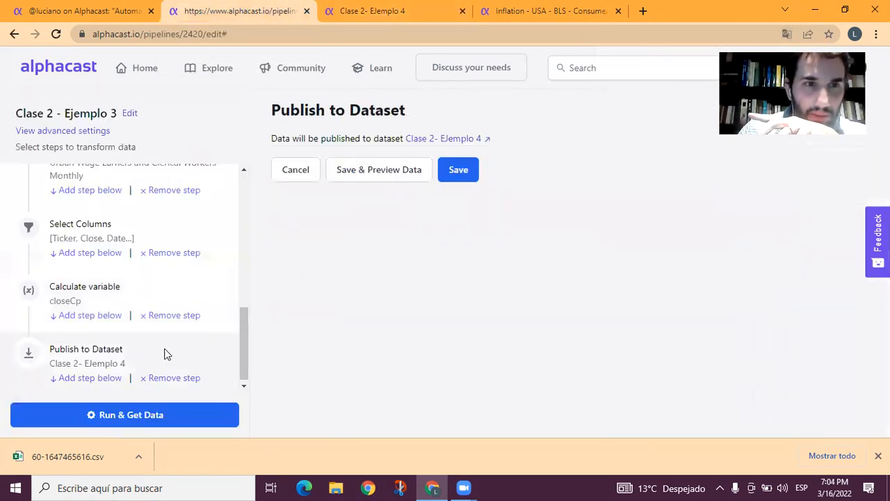
left_click(173, 304)
left_click(399, 222)
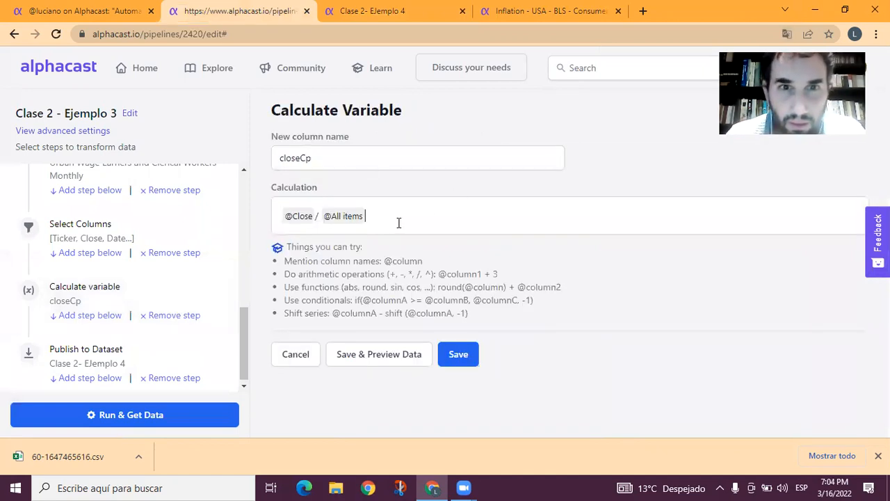
left_click(173, 230)
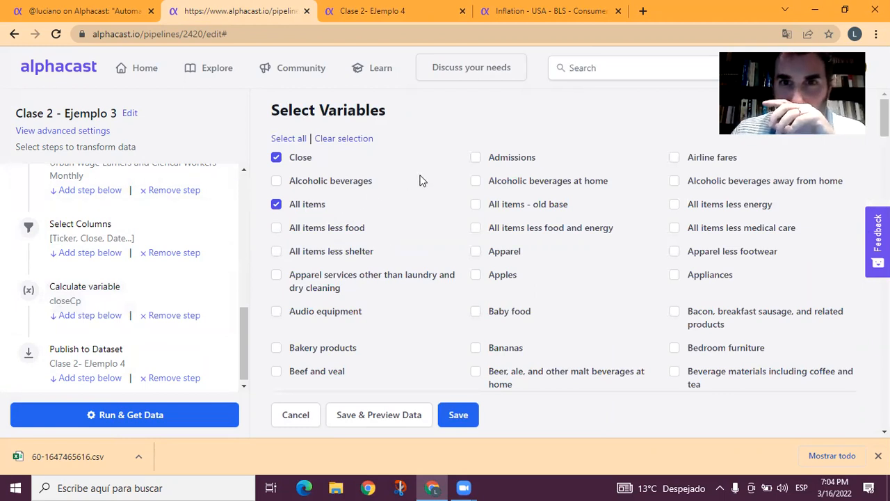
scroll(351, 306, "down", 2)
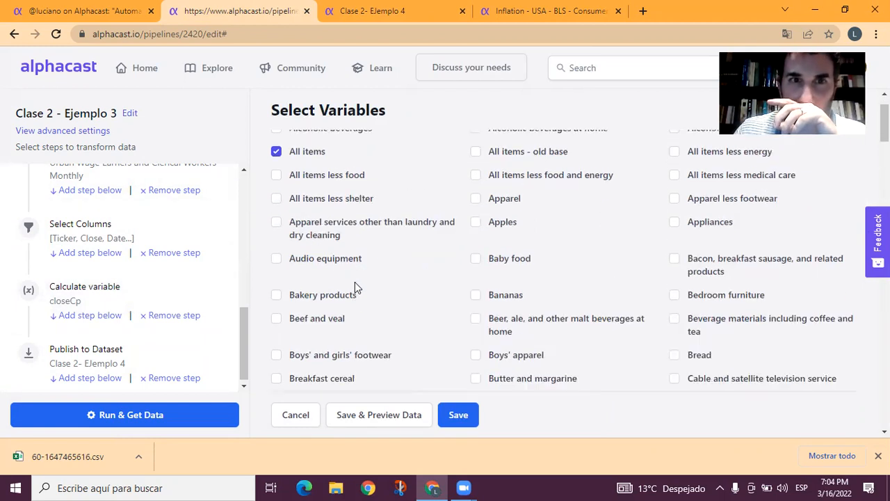
scroll(351, 285, "up", 2)
left_click(306, 227)
left_click(276, 204)
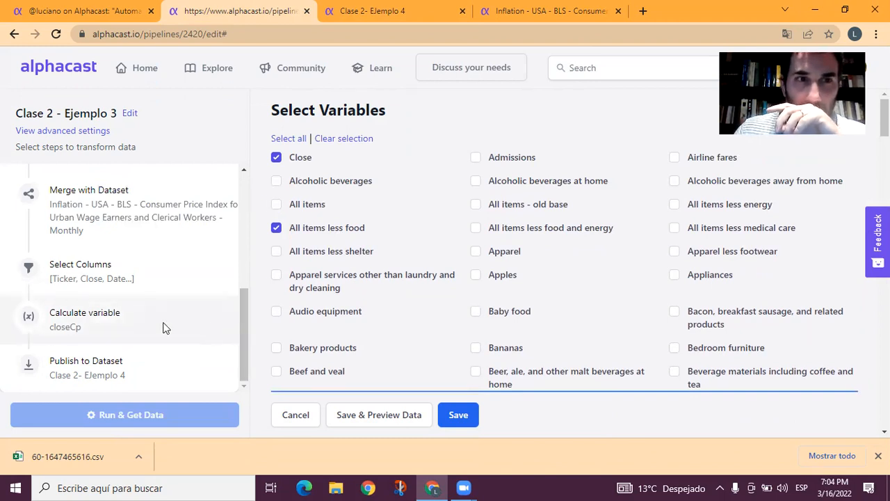
left_click(458, 414)
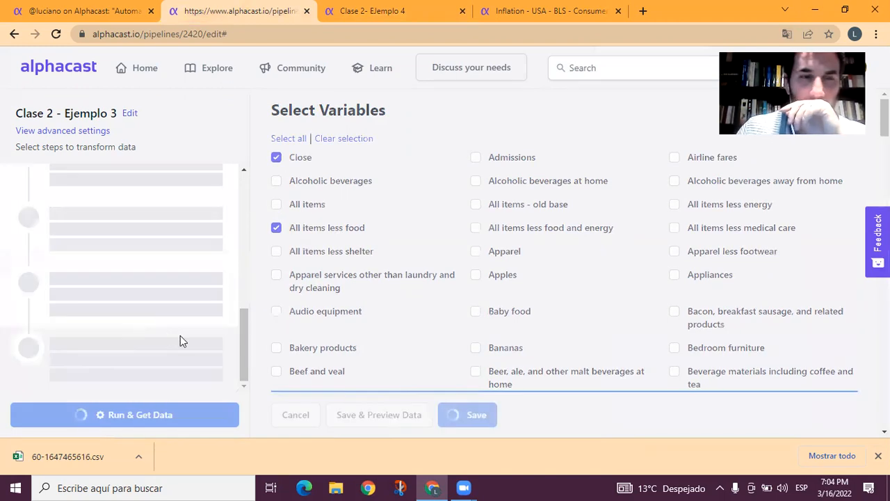
Rewrite the closeCp calculation as Close / All items less food, then save it and preview the data.
left_click(167, 296)
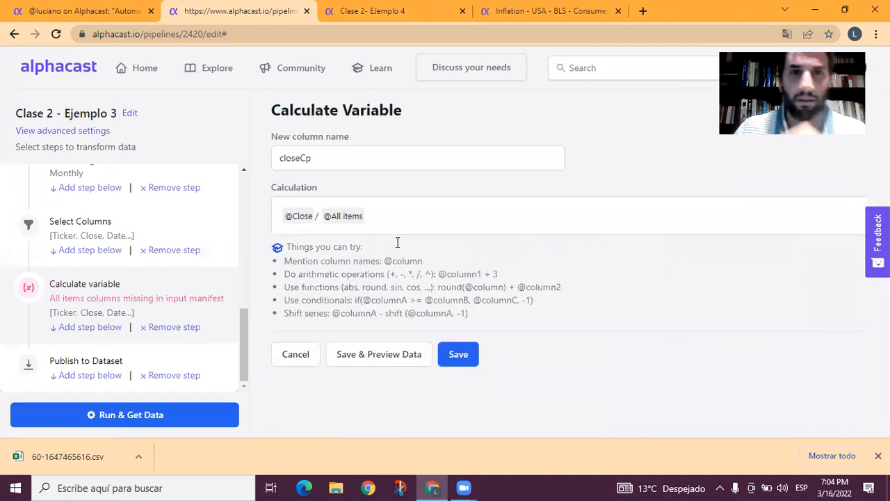
key("BackSpace")
key("BackSpace")
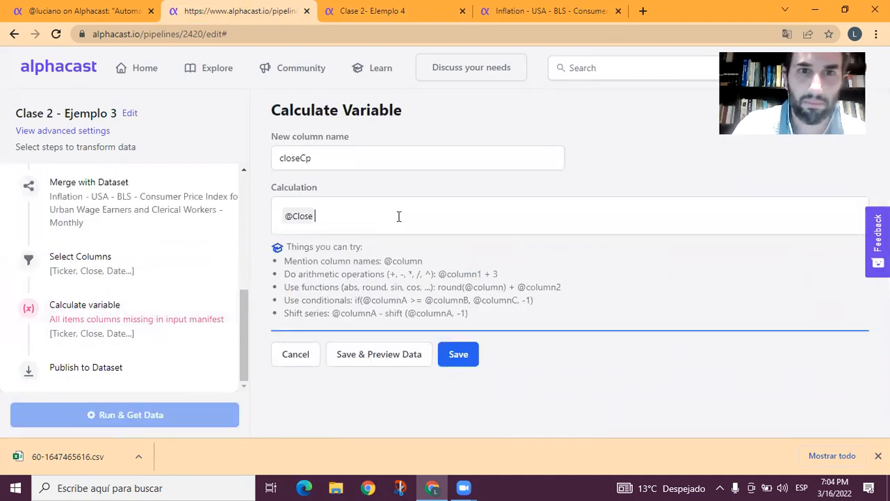
key("BackSpace")
key("BackSpace")
type("@c")
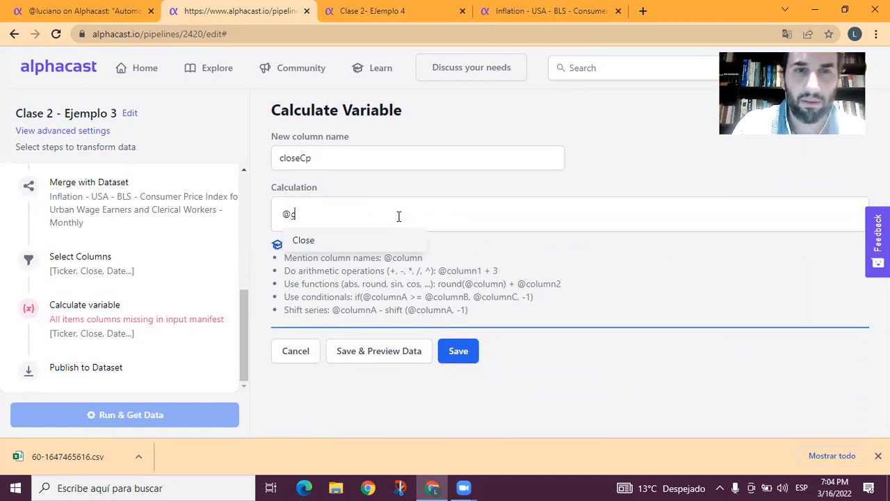
key("BackSpace")
type("c")
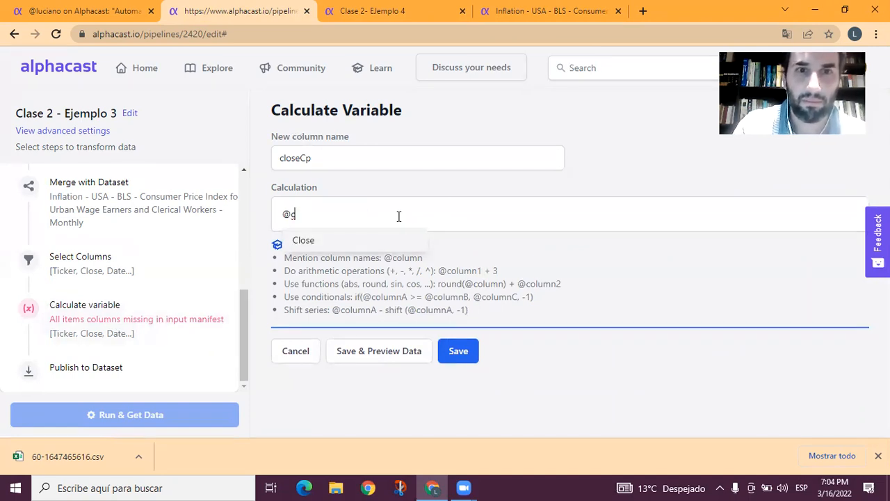
left_click(311, 242)
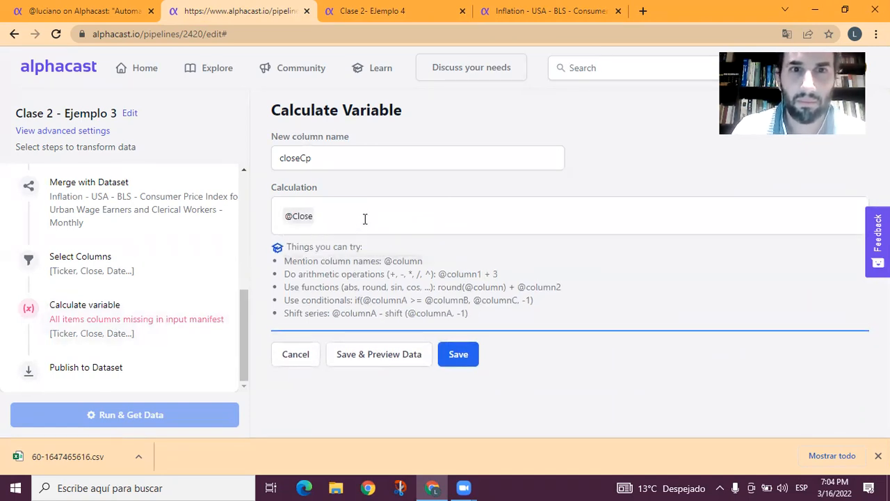
type("/ @al")
left_click(379, 243)
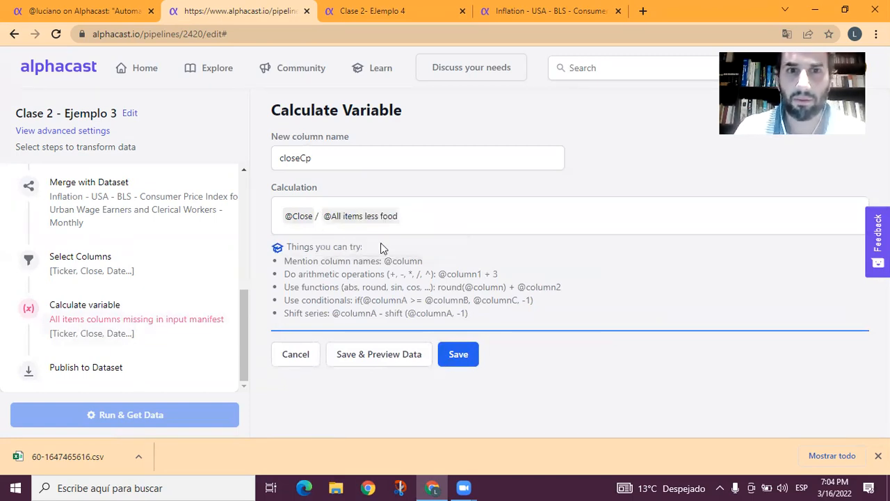
left_click(456, 355)
left_click(386, 359)
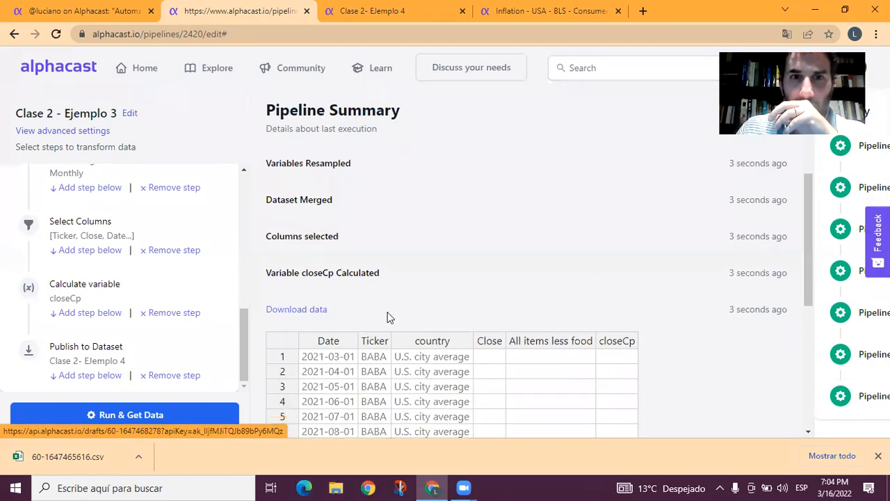
Download the data previewed after the closeCp calculation and open the CSV file in Excel.
scroll(389, 317, "down", 1)
left_click(318, 253)
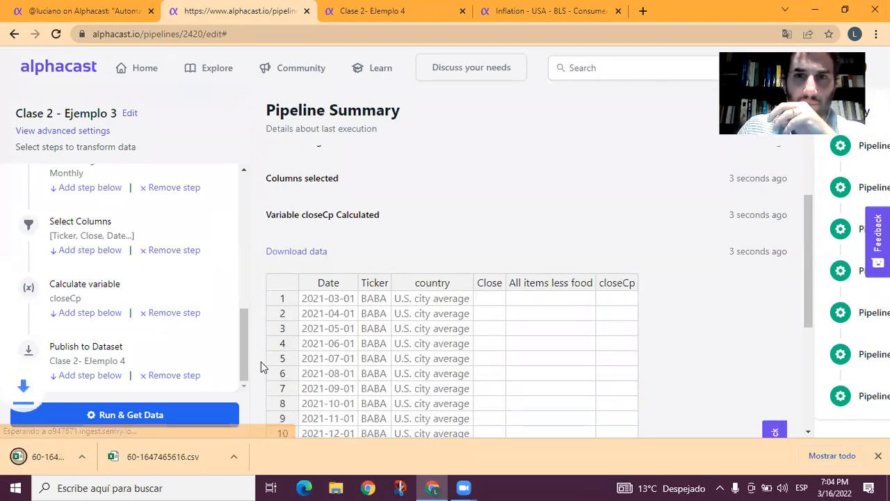
left_click(55, 457)
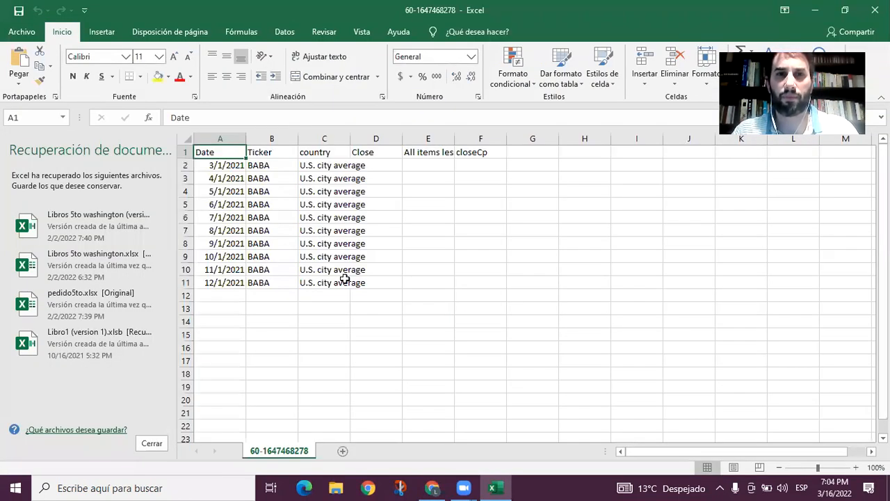
Examine the downloaded rows, discard the recovered files list, and close Excel.
left_click_drag(239, 168, 392, 290)
left_click(392, 291)
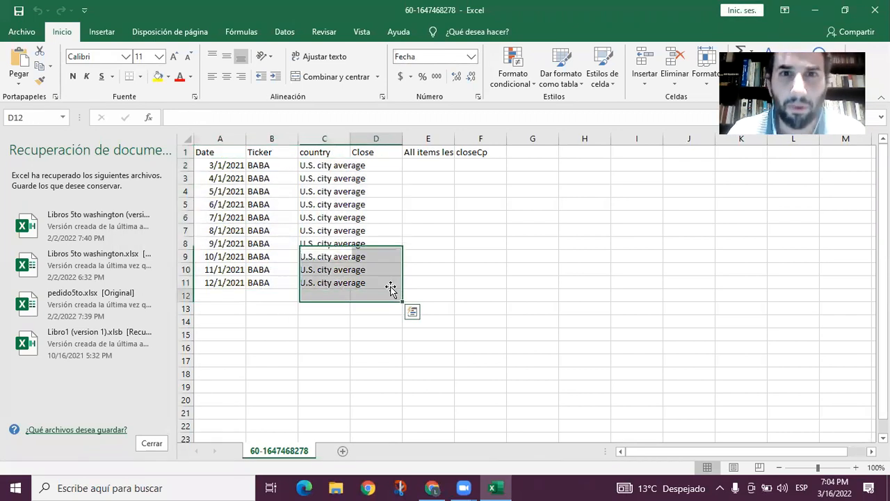
left_click(300, 235)
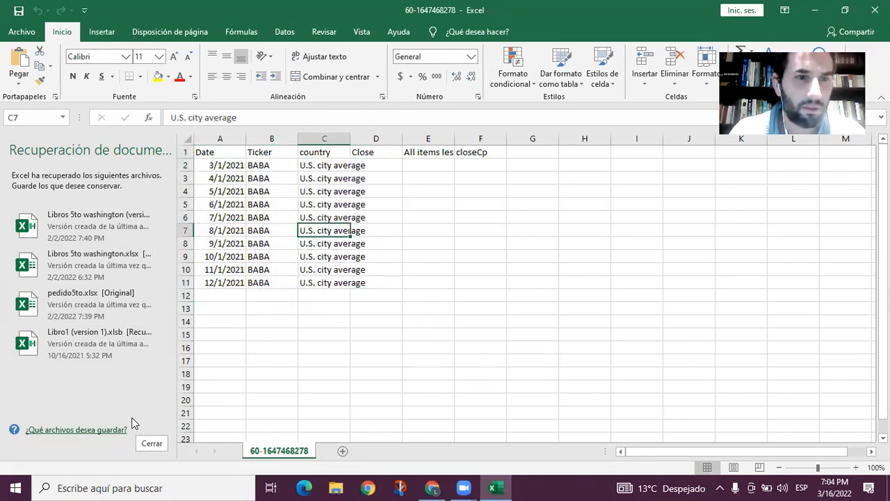
left_click(151, 443)
left_click(343, 202)
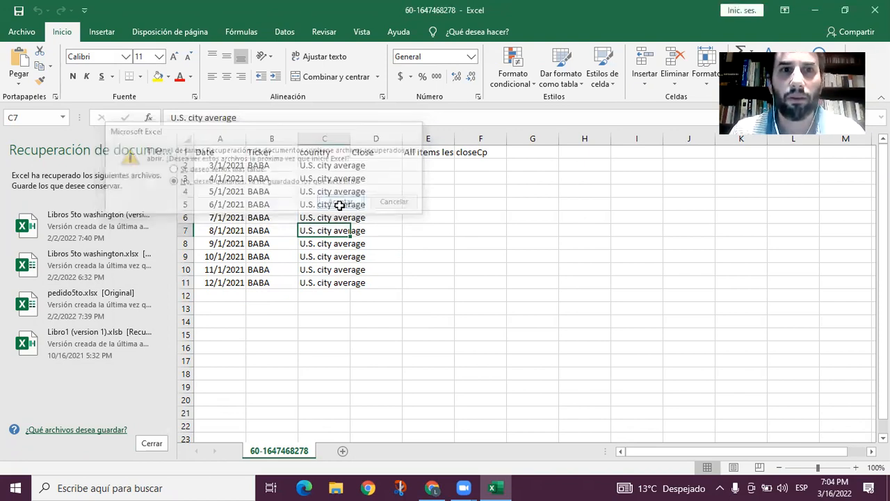
left_click(875, 10)
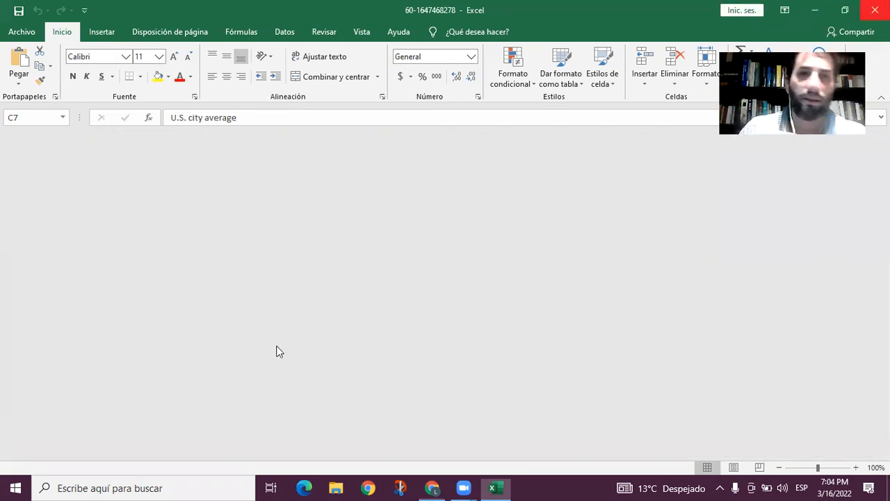
Examine the Close, All items less food and closeCp columns in the pipeline's preview table.
scroll(559, 310, "down", 2)
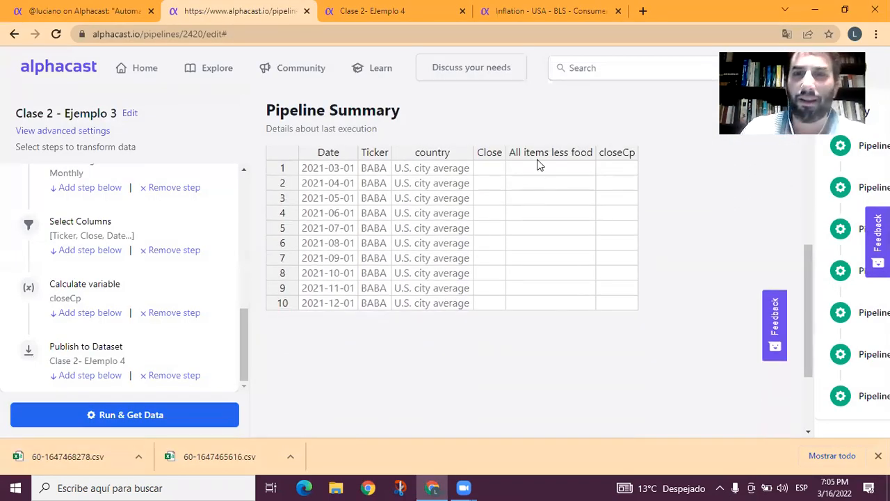
left_click_drag(539, 165, 566, 274)
left_click_drag(619, 170, 486, 309)
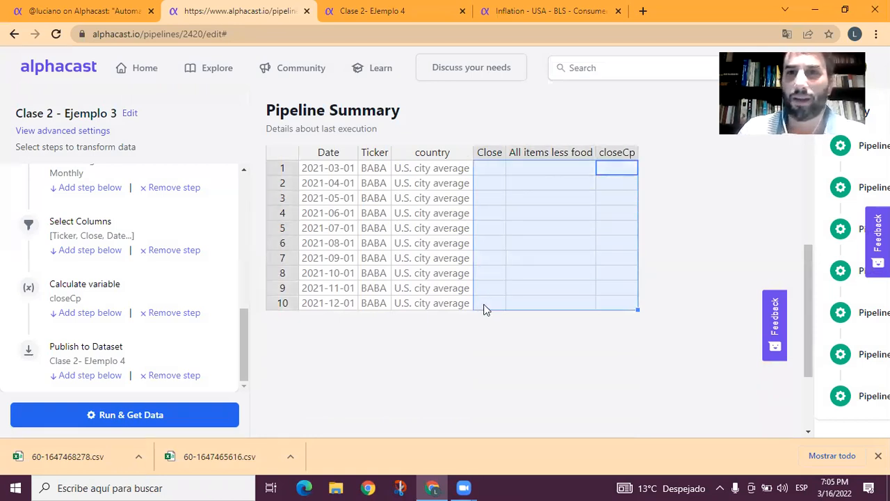
left_click(546, 243)
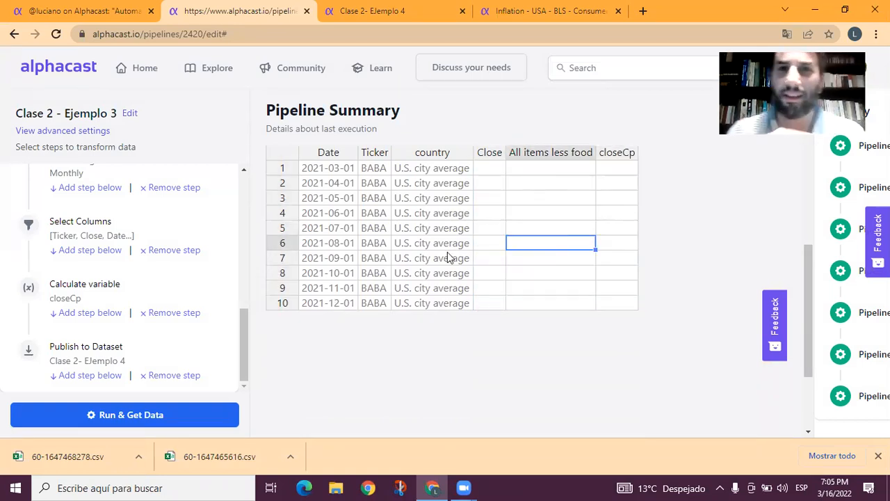
left_click_drag(490, 169, 547, 288)
left_click(546, 288)
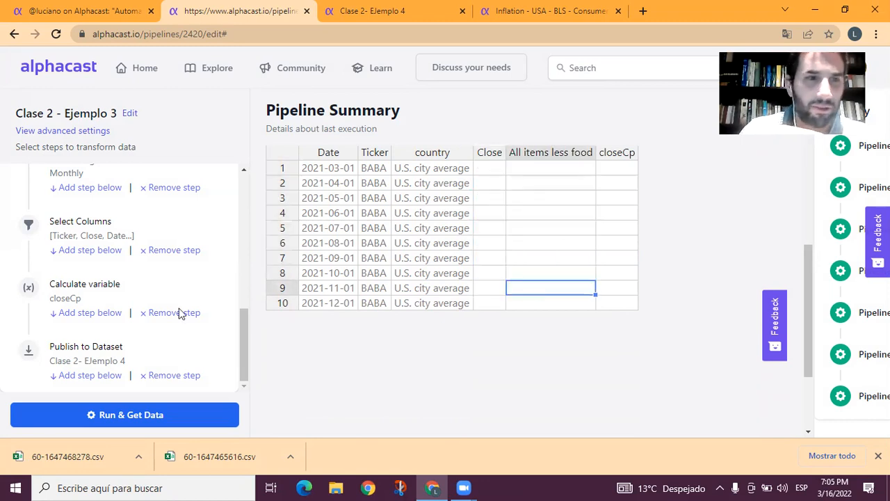
Review the settings of the Select Columns, Calculate variable, Change Frequency and Merge with Dataset steps.
scroll(171, 306, "up", 1)
scroll(143, 310, "down", 1)
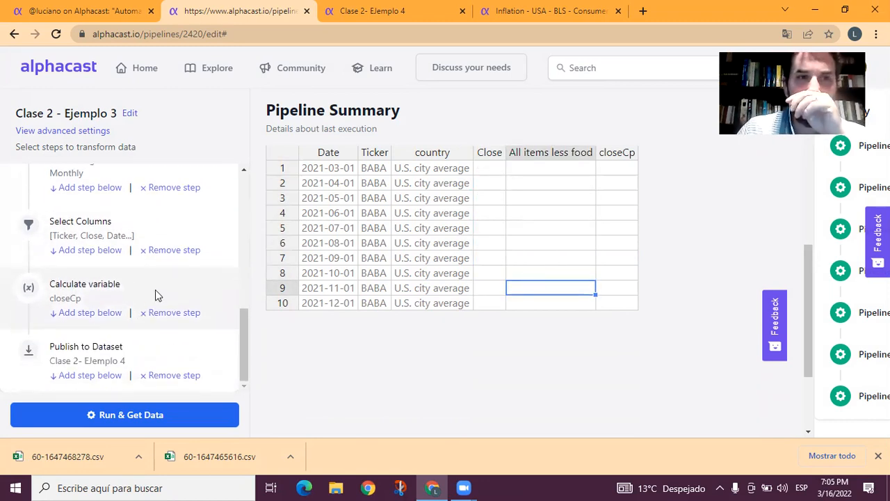
left_click(155, 290)
left_click(174, 234)
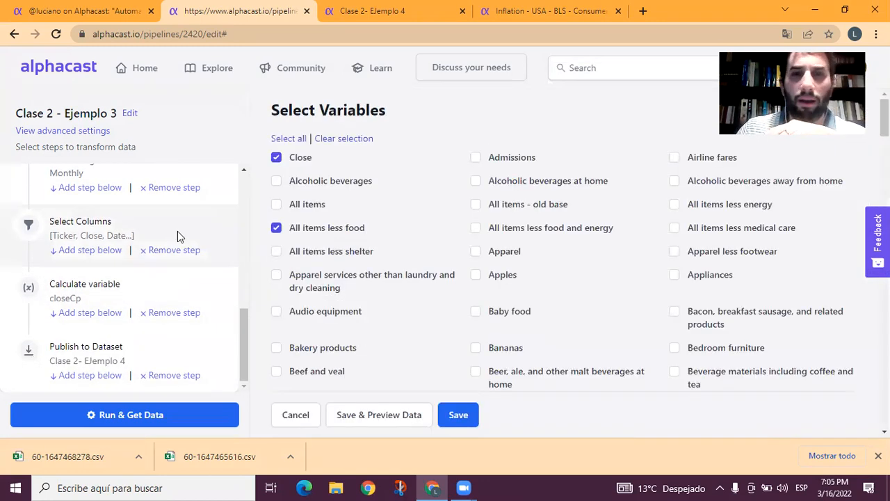
left_click(171, 291)
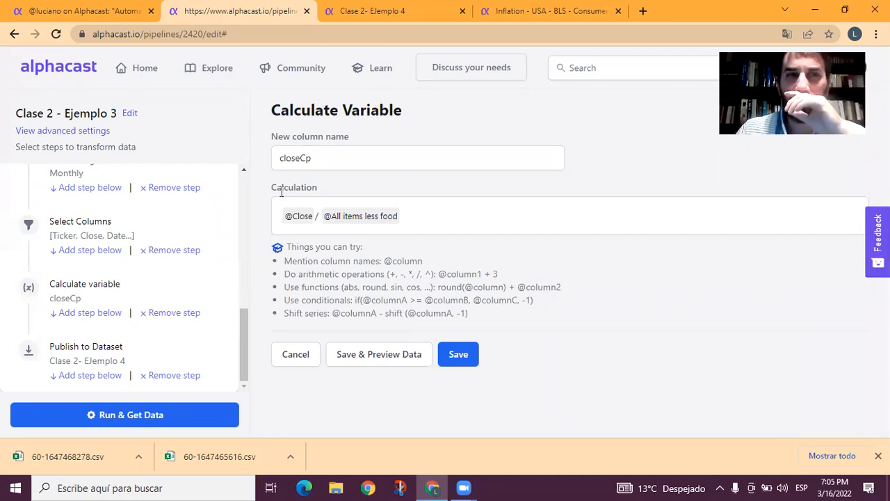
scroll(155, 206, "up", 2)
left_click(155, 206)
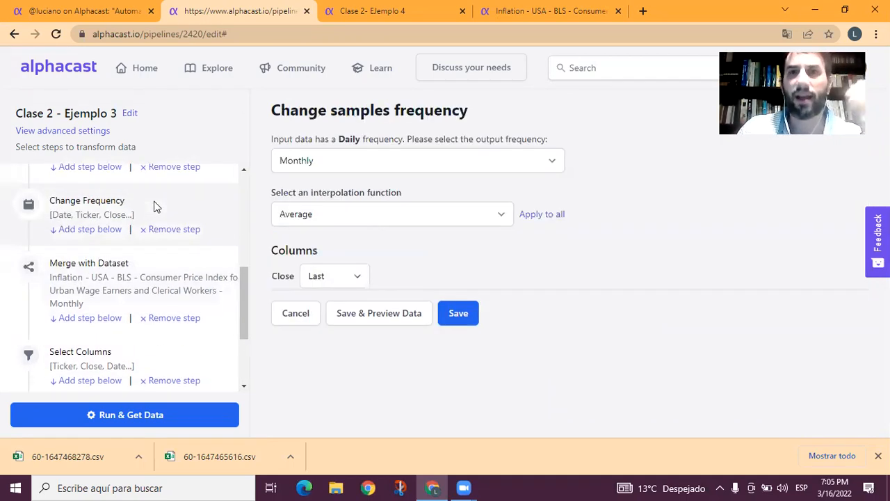
left_click(169, 265)
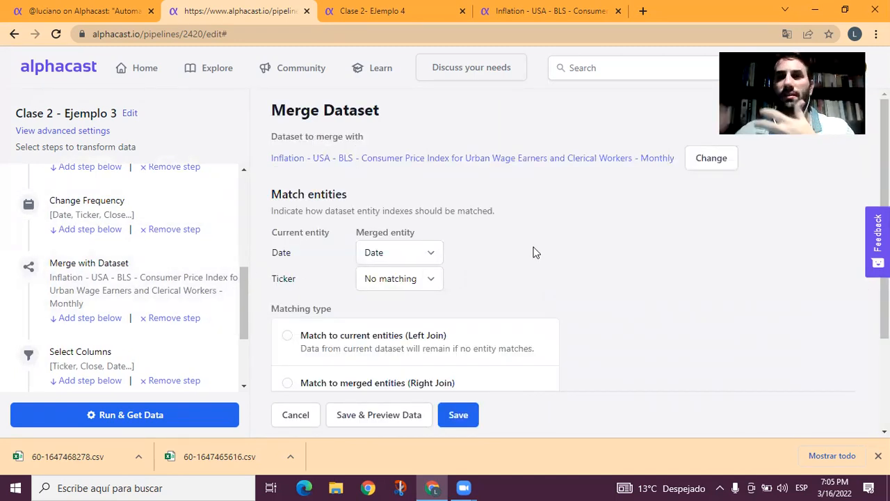
scroll(116, 250, "down", 2)
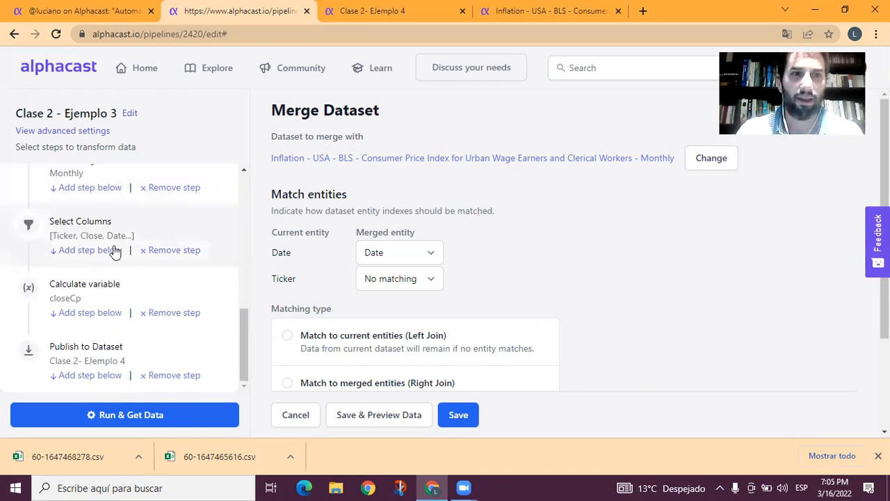
left_click(161, 282)
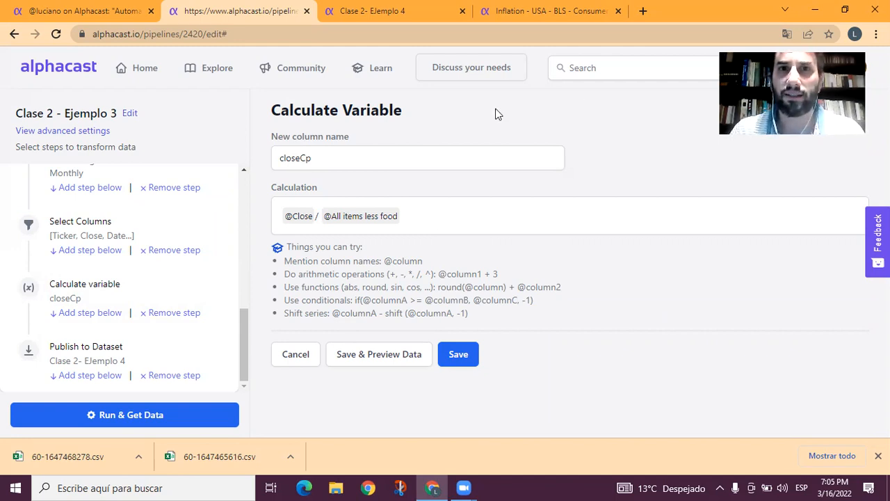
From the Clase 2- EJemplo 4 page, go to the Learning Center and open the article on the available pipeline steps.
left_click(390, 11)
left_click(373, 72)
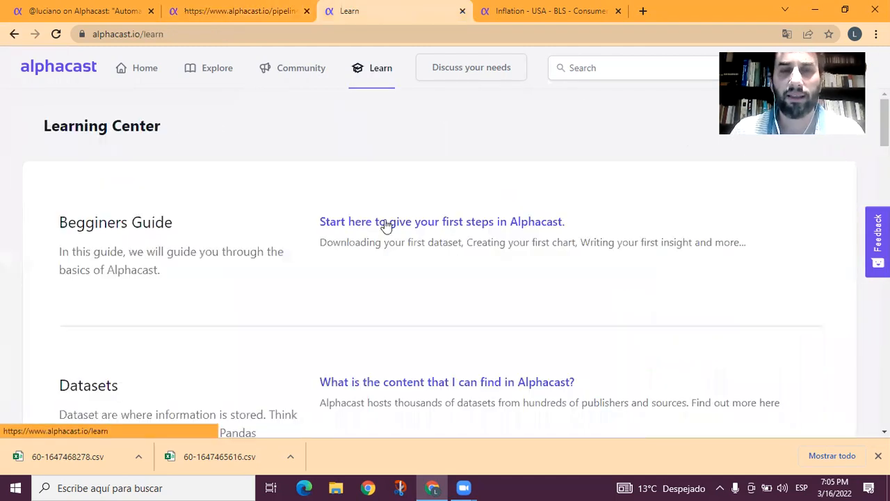
scroll(229, 244, "down", 4)
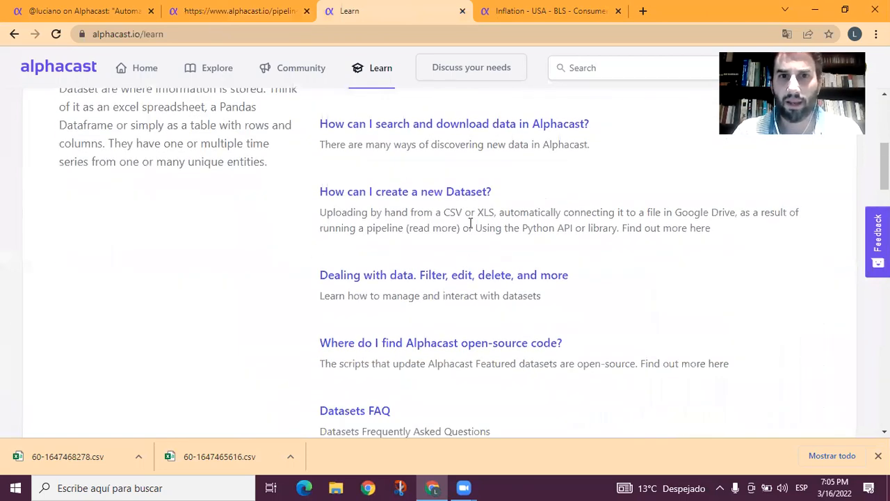
scroll(498, 240, "down", 2)
scroll(498, 240, "up", 1)
scroll(498, 237, "down", 4)
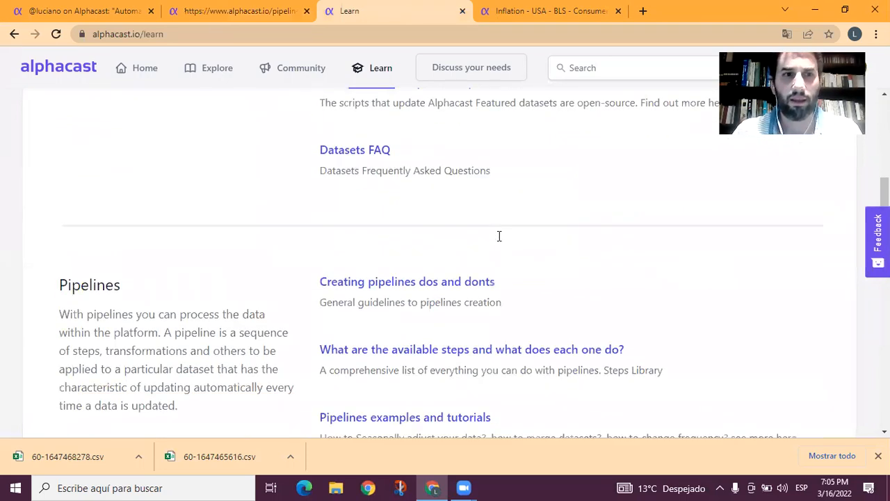
scroll(498, 263, "down", 1)
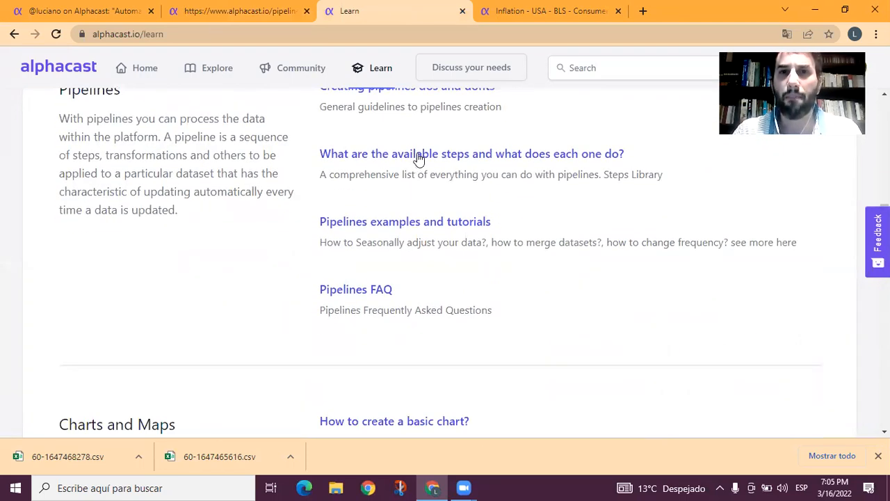
left_click(418, 159)
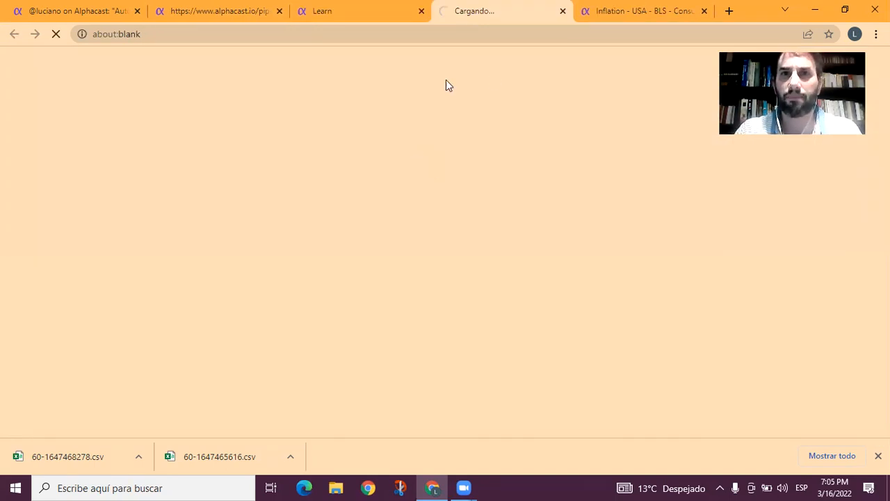
Open the Calculate Variables documentation from the Basic Arithmetics section of the pipeline steps article.
scroll(413, 268, "down", 8)
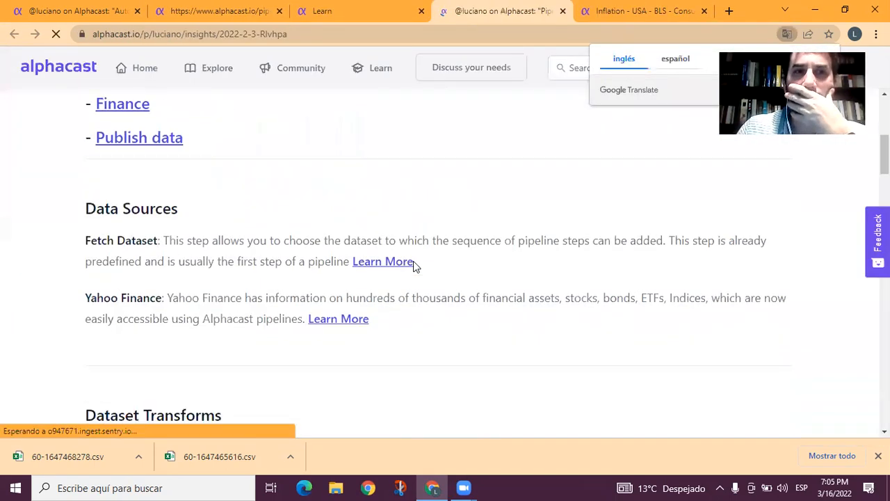
scroll(413, 268, "down", 7)
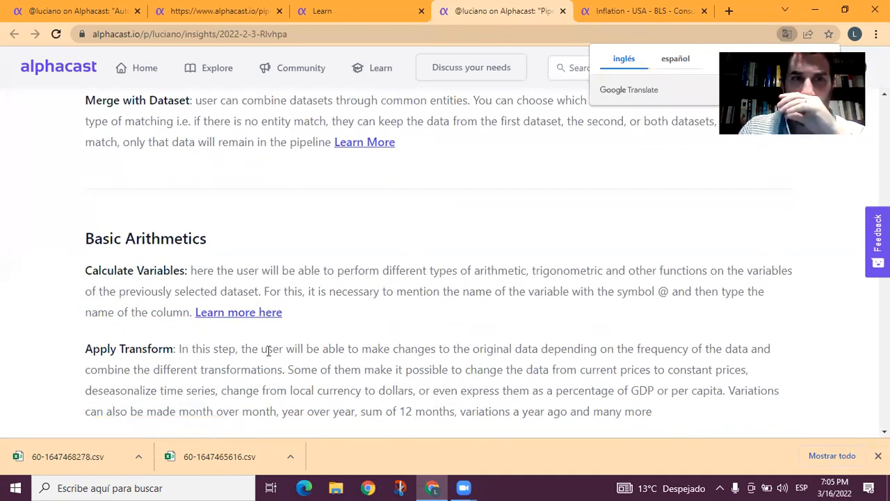
left_click(250, 315)
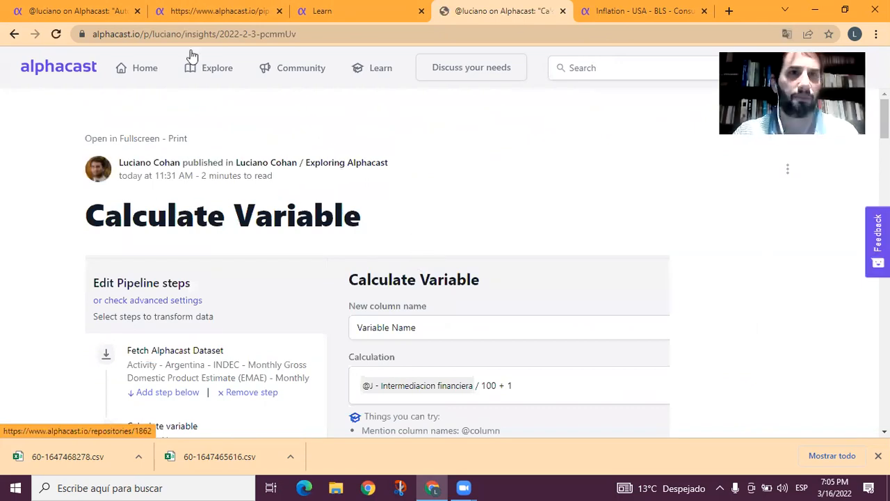
From the Clase 2 - Ejemplo 3 pipeline, create a new pipeline in a separate browser tab, named Clase 2 - EJemplo 5, in the Home repository.
left_click(208, 12)
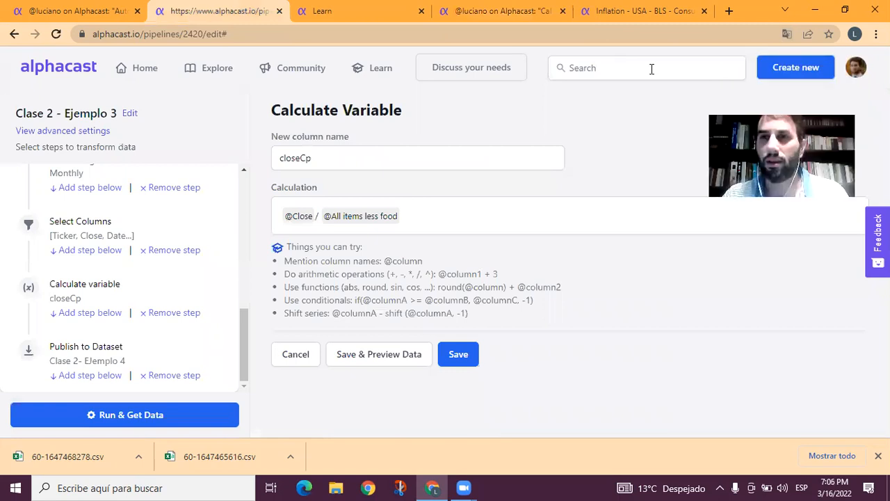
left_click(796, 67)
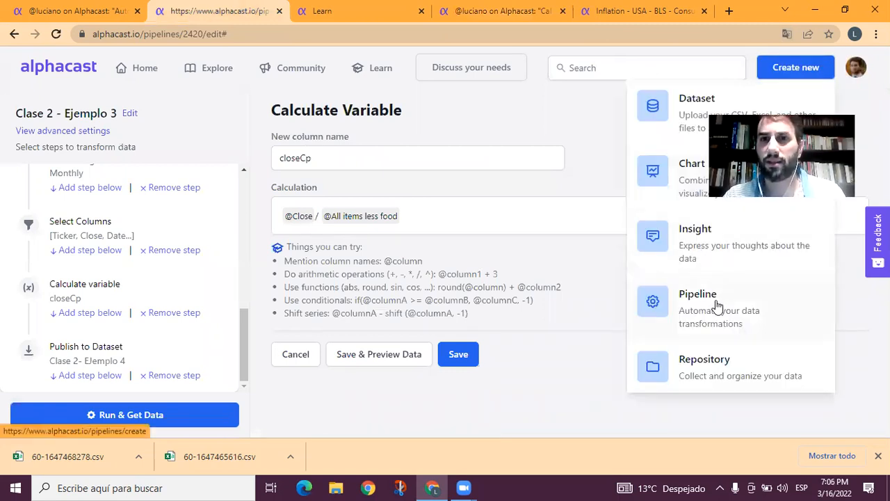
middle_click(718, 306)
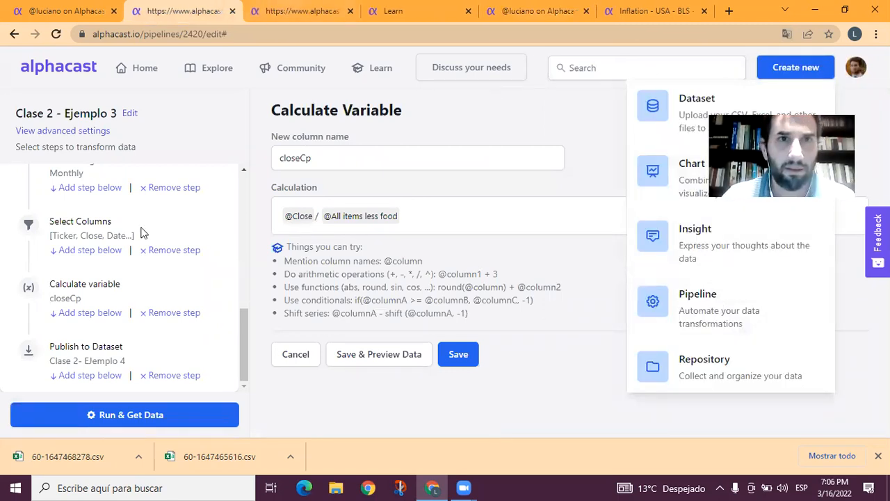
key("ctrl+Tab")
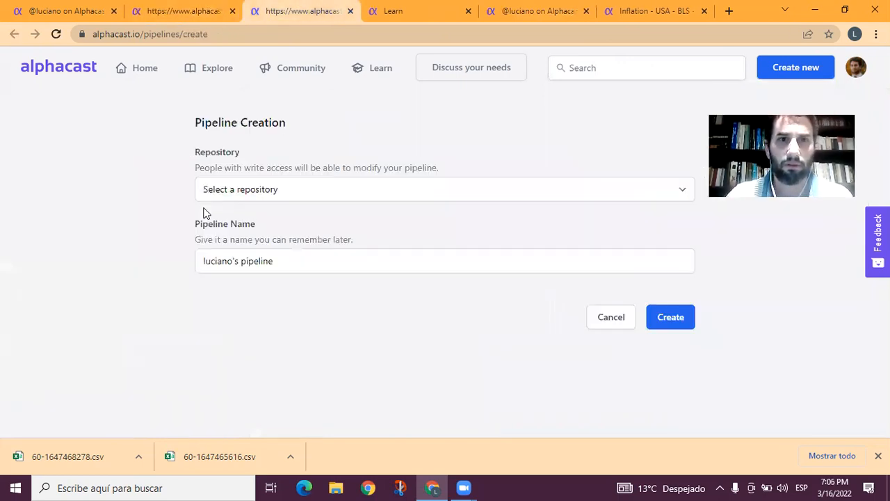
left_click(279, 189)
key("h")
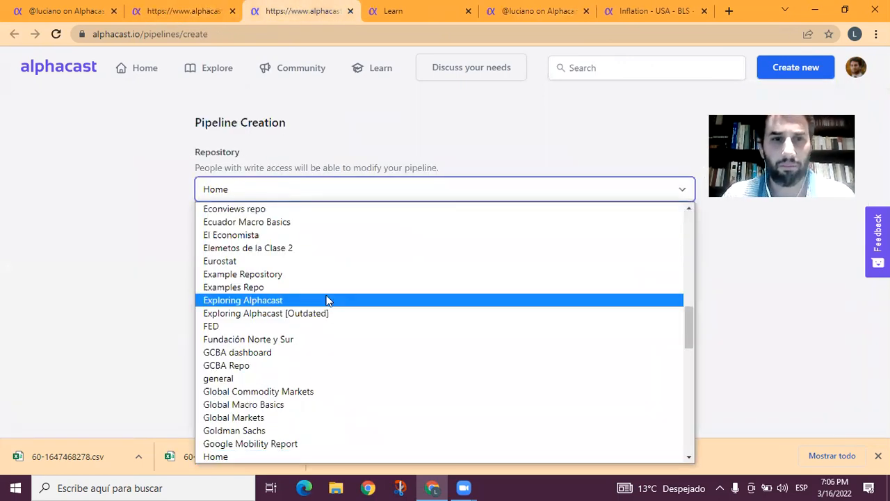
scroll(323, 310, "down", 3)
left_click(319, 325)
triple_click(312, 262)
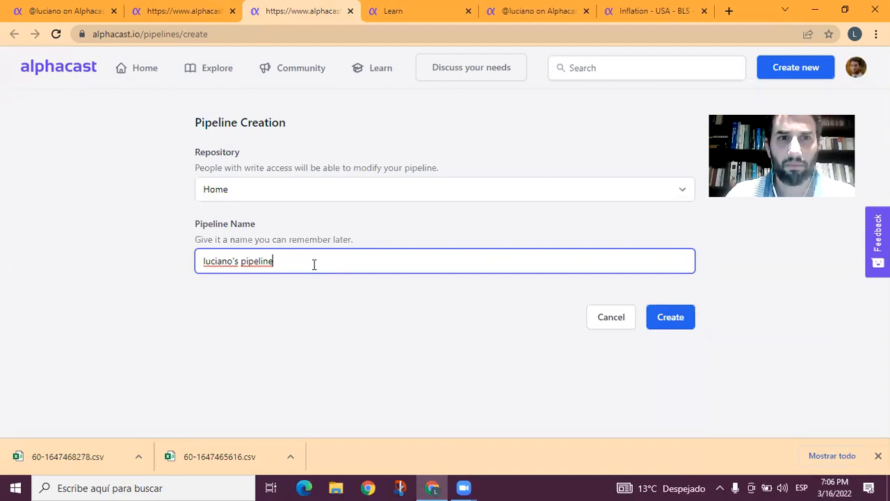
type("Clase 2 - EJemplo ")
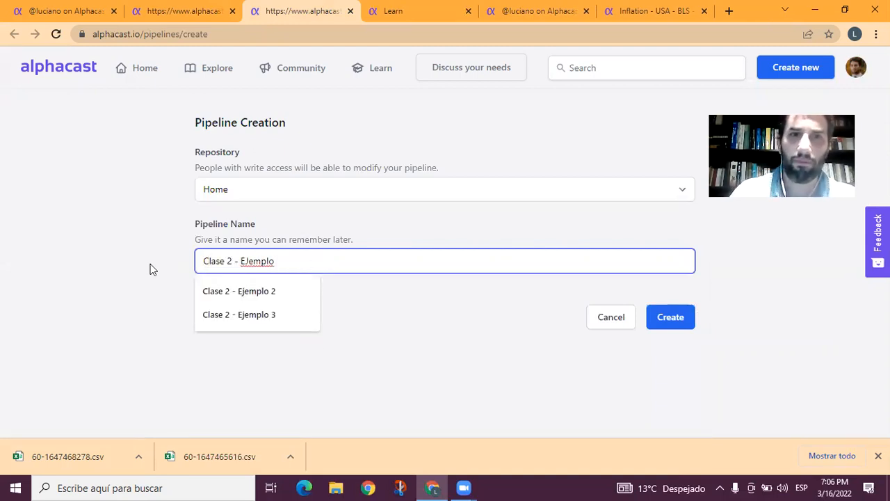
type("5")
left_click(674, 321)
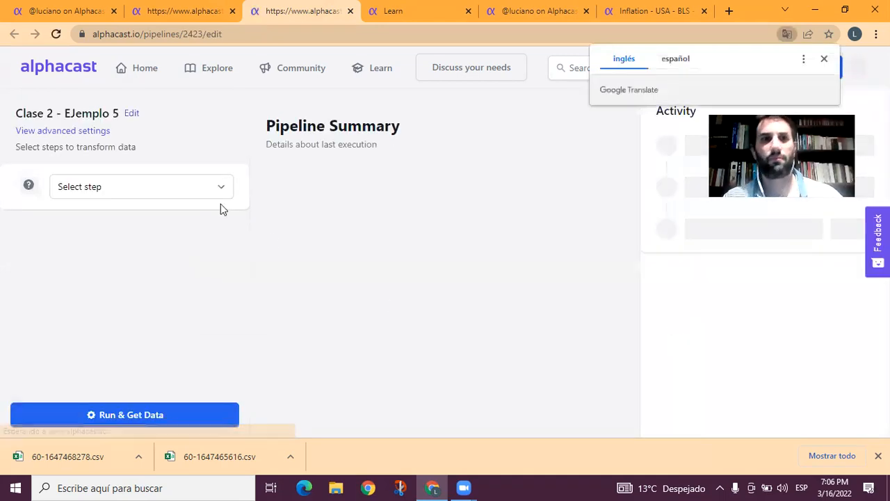
Add Fetch Yahoo Finance Data as the first pipeline step with the ticker MSFT and save it.
left_click(215, 187)
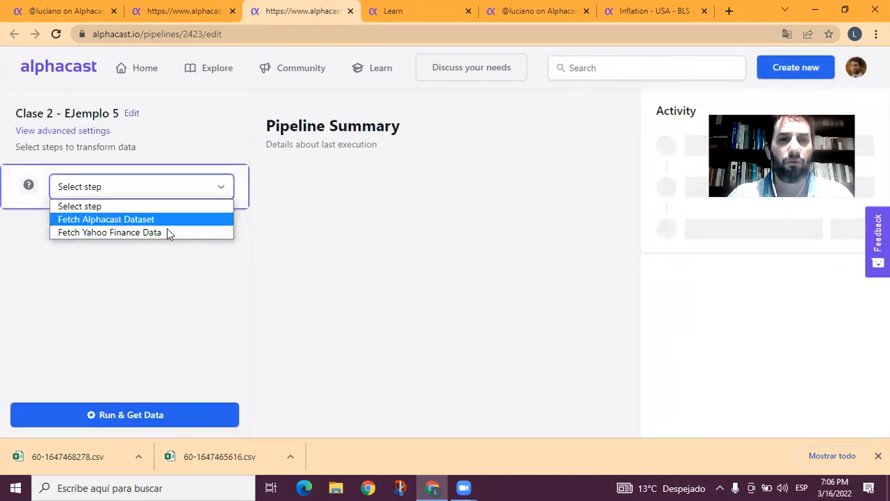
left_click(121, 232)
left_click(359, 161)
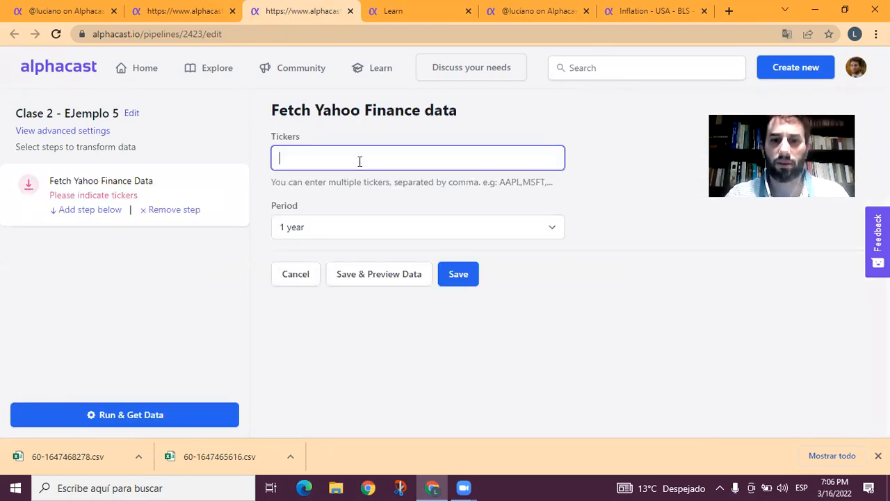
type("MSFT")
left_click(469, 271)
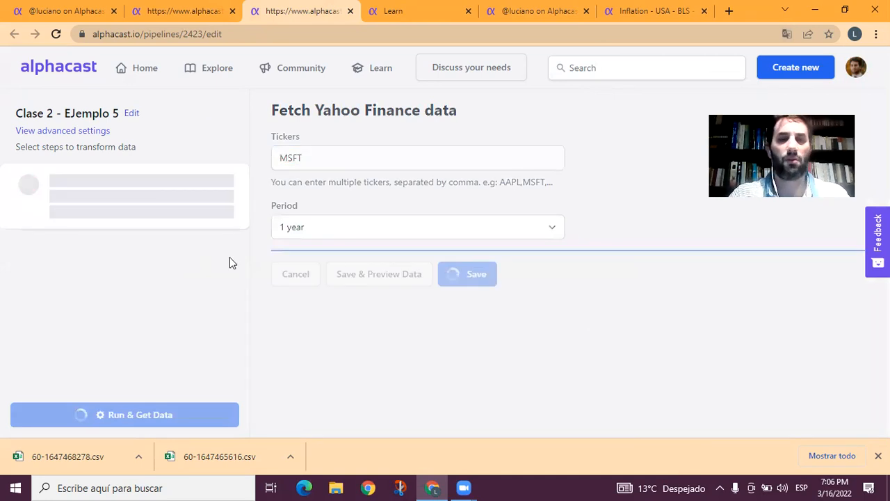
Add a Technical Analysis step below the Yahoo Finance fetch and review its available function groups and analysis functions.
left_click(106, 210)
left_click(124, 250)
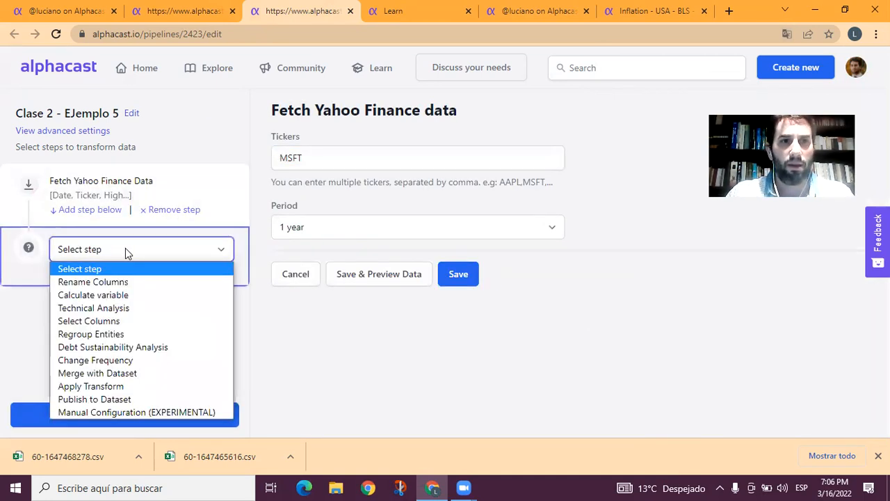
left_click(119, 308)
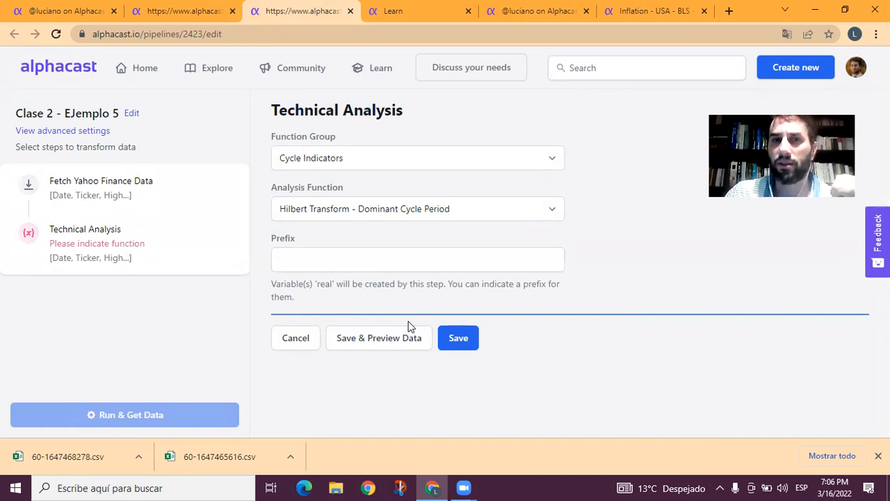
left_click(364, 156)
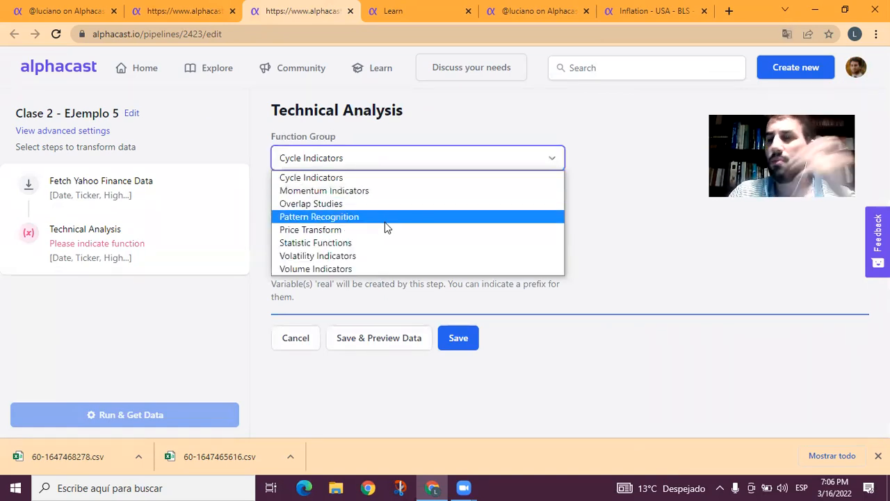
left_click(621, 199)
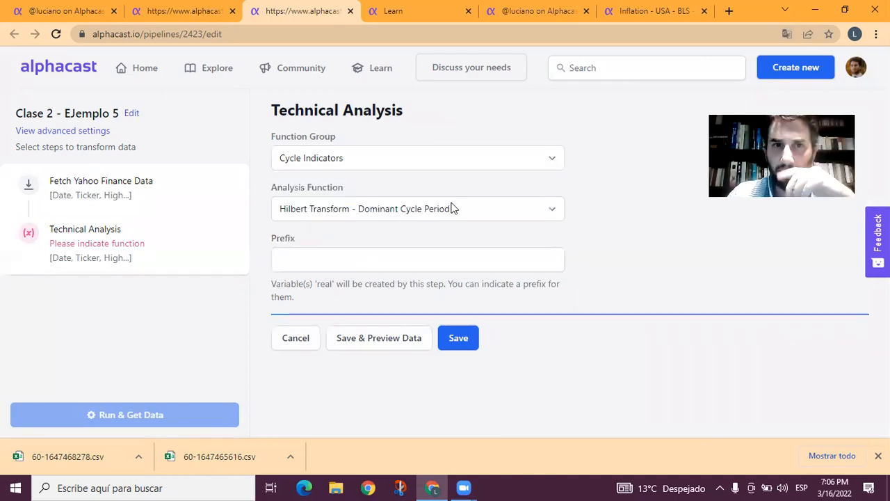
left_click(453, 209)
left_click(593, 197)
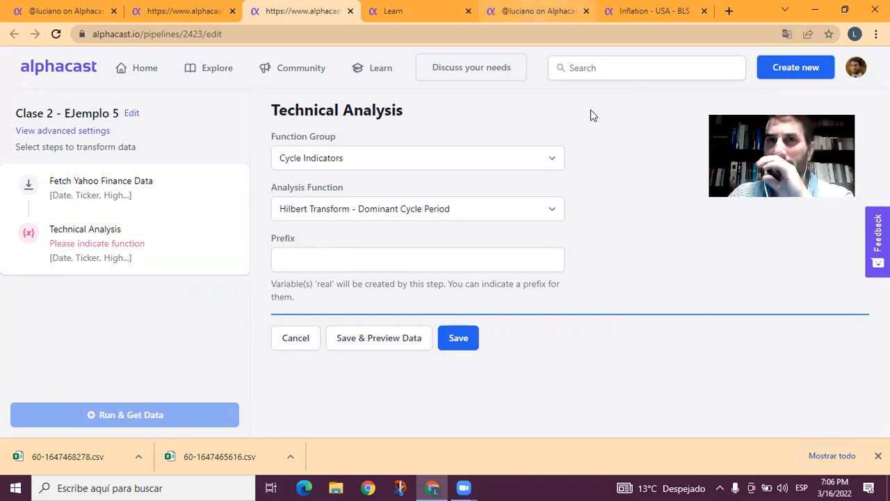
From the Learning Center's article on available pipeline steps, open the detailed documentation on Technical Analysis.
key("ctrl+Tab")
scroll(515, 299, "up", 1)
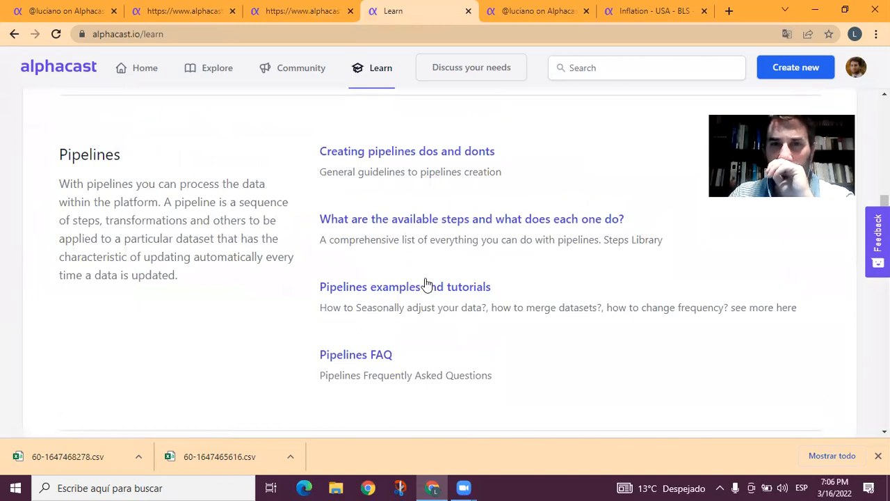
left_click(403, 220)
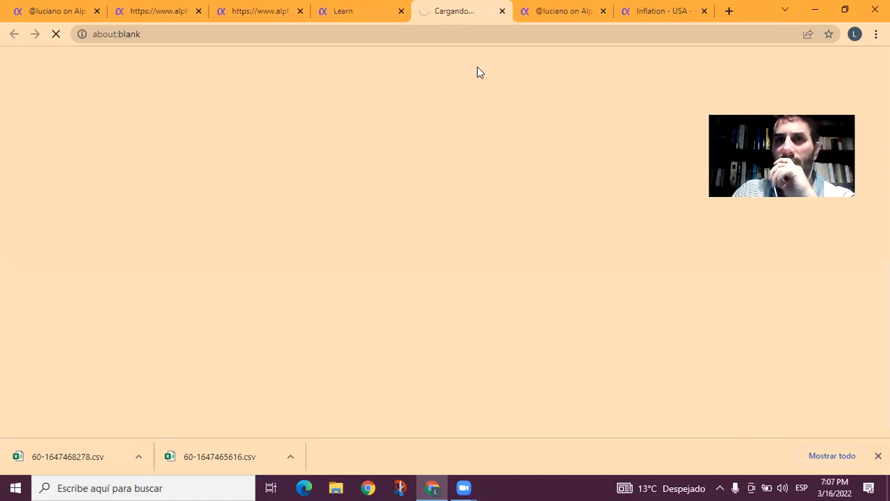
scroll(372, 277, "down", 3)
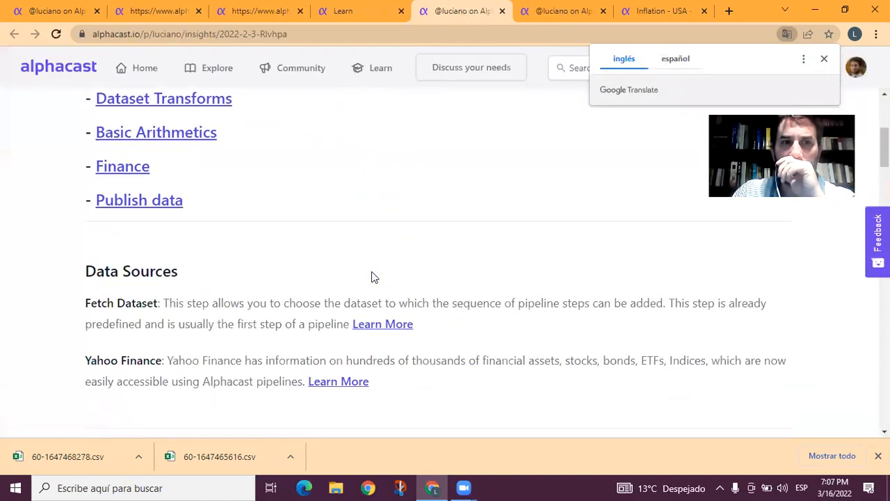
scroll(220, 234, "up", 1)
scroll(294, 242, "down", 8)
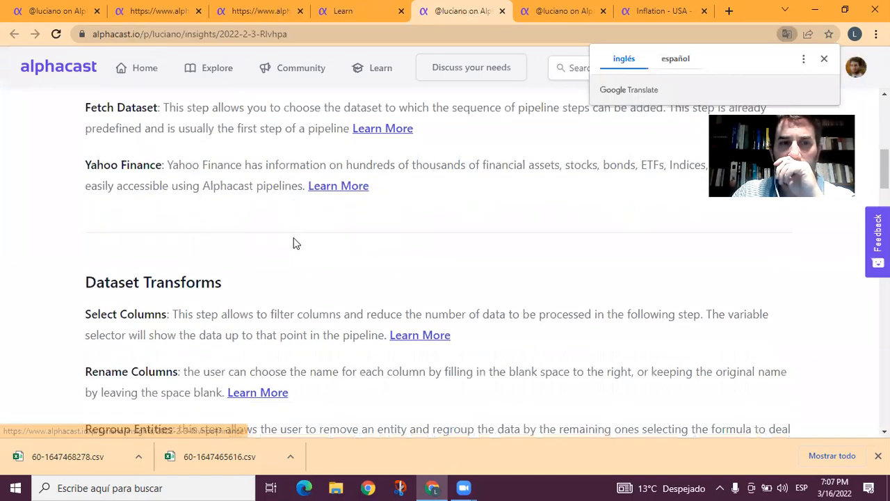
scroll(294, 243, "down", 7)
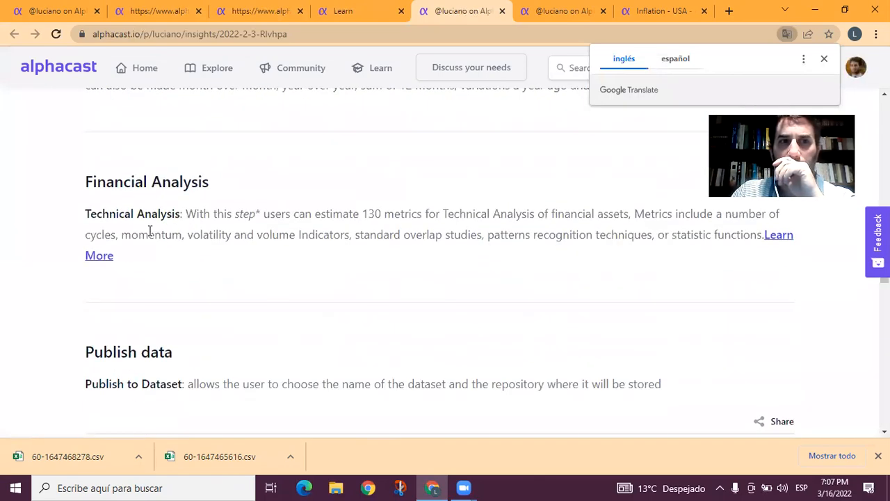
left_click(98, 257)
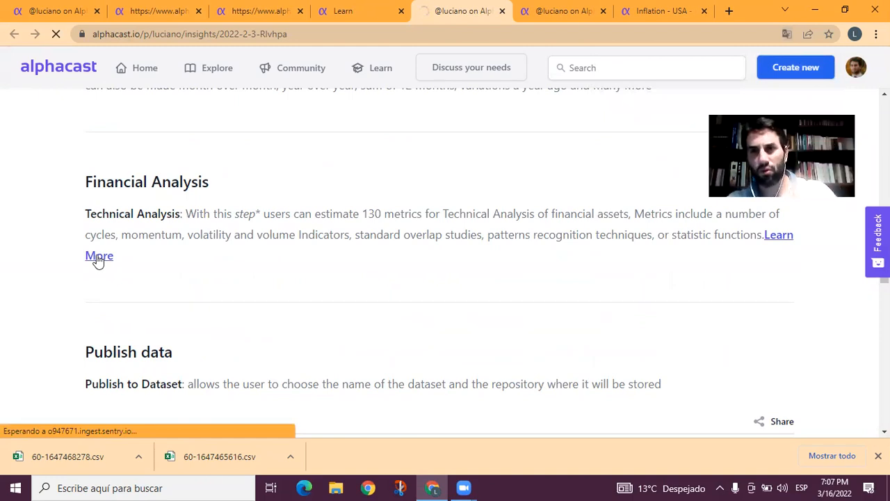
Read the Financial Analysis article and open its Cycle Indicators function list in a separate browser tab.
scroll(483, 266, "down", 2)
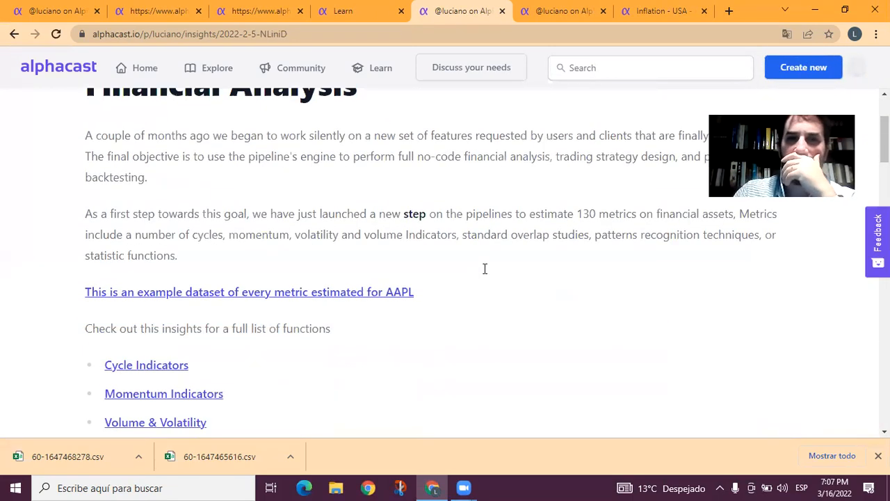
scroll(313, 300, "down", 1)
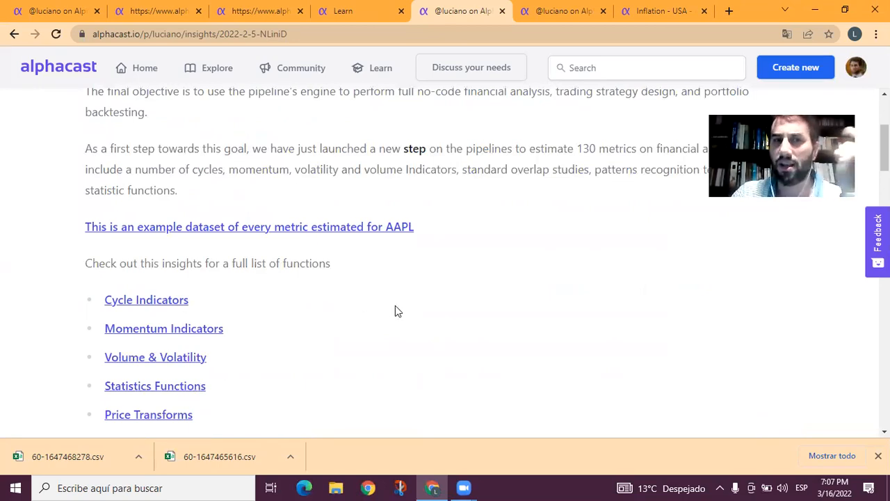
scroll(403, 306, "down", 1)
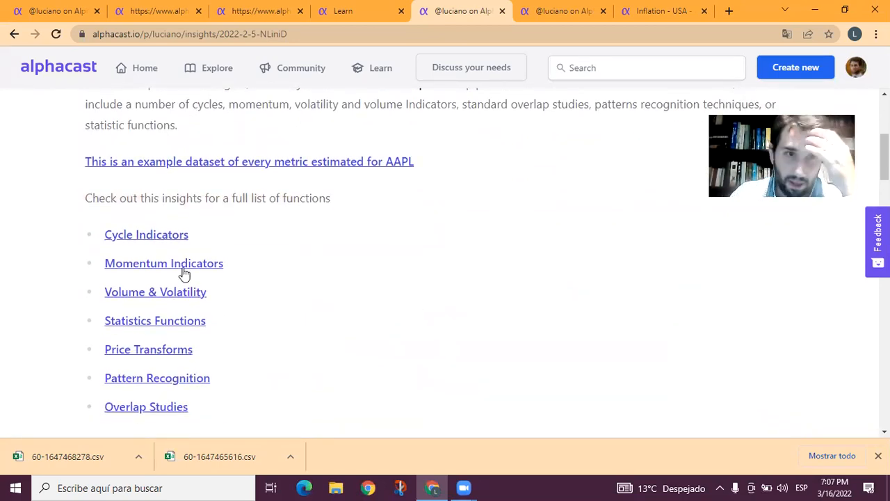
left_click(164, 240, "ctrl")
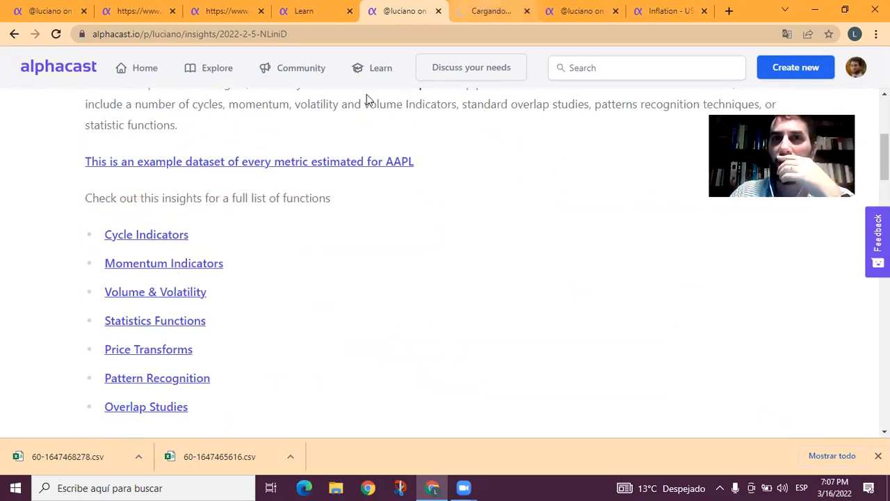
key("ctrl+Tab")
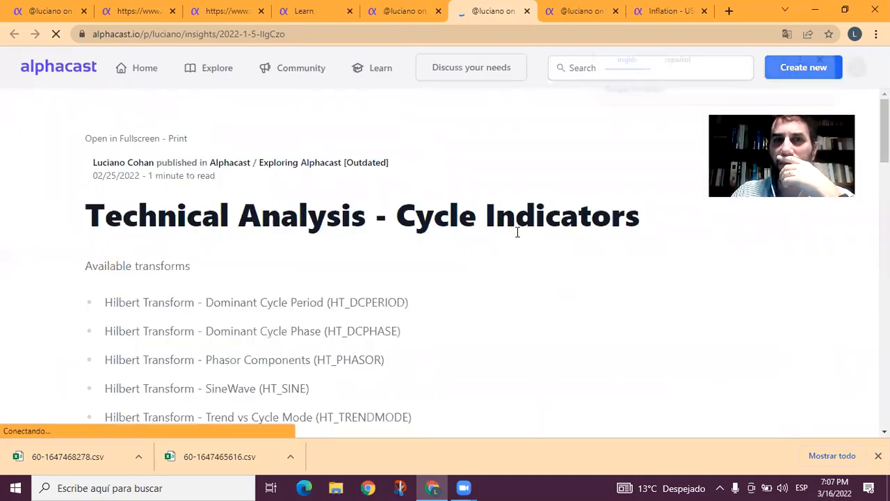
Examine the Cycle Indicators example chart for AAPL and move the start of its date range forward.
scroll(520, 231, "down", 1)
scroll(453, 233, "down", 4)
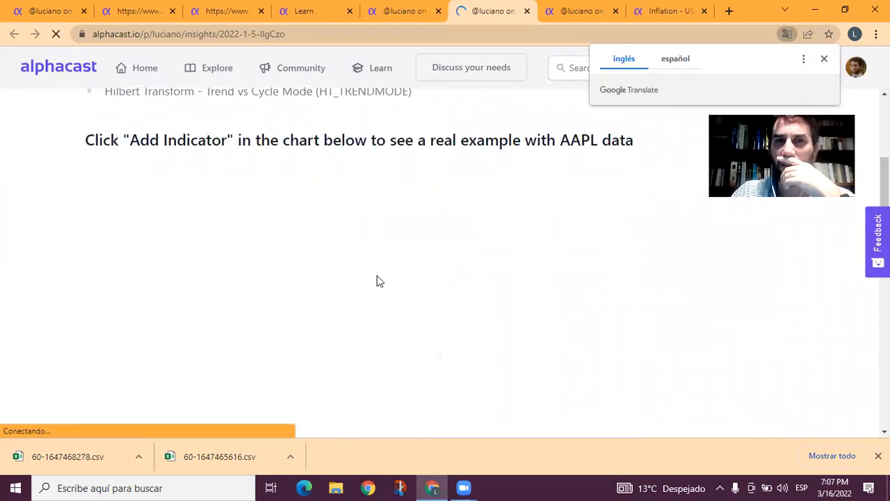
scroll(537, 309, "down", 1)
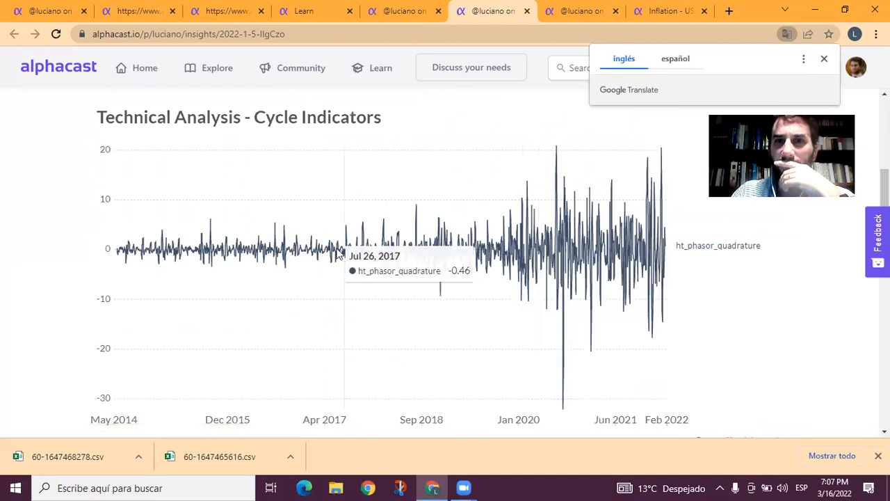
scroll(483, 317, "down", 1)
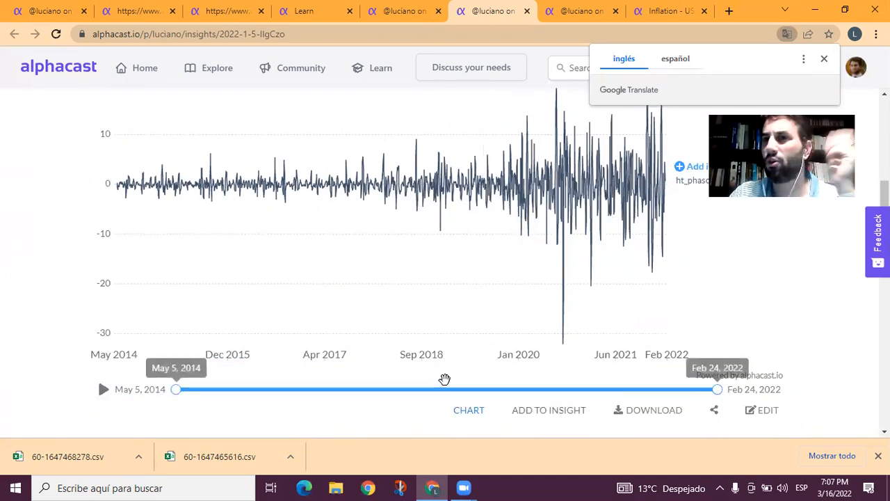
left_click_drag(177, 394, 499, 390)
Add the ht_phasor_inphase and ht_sine_leadsine series to the Technical Analysis - Cycle Indicators chart.
left_click(693, 171)
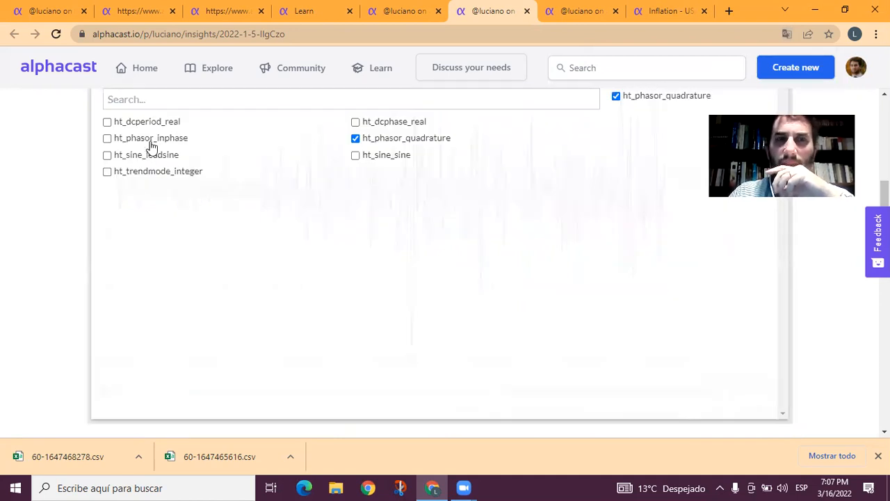
left_click(150, 138)
left_click(147, 155)
scroll(595, 232, "up", 1)
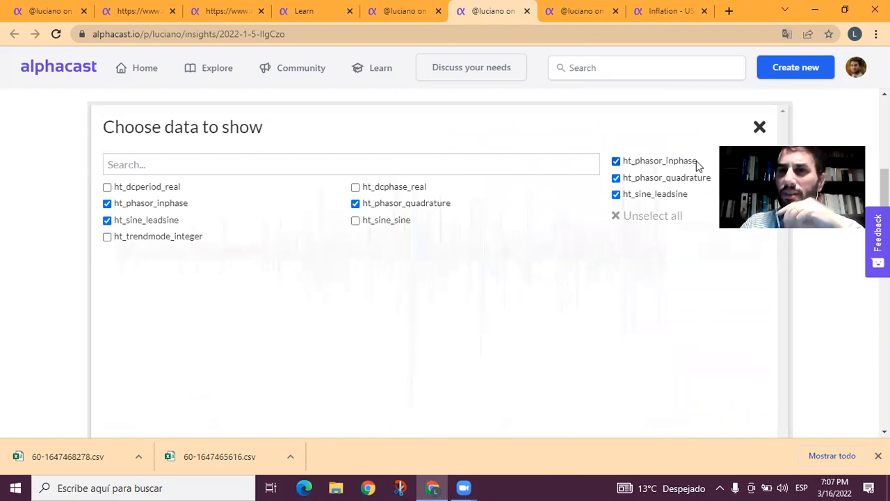
left_click(760, 127)
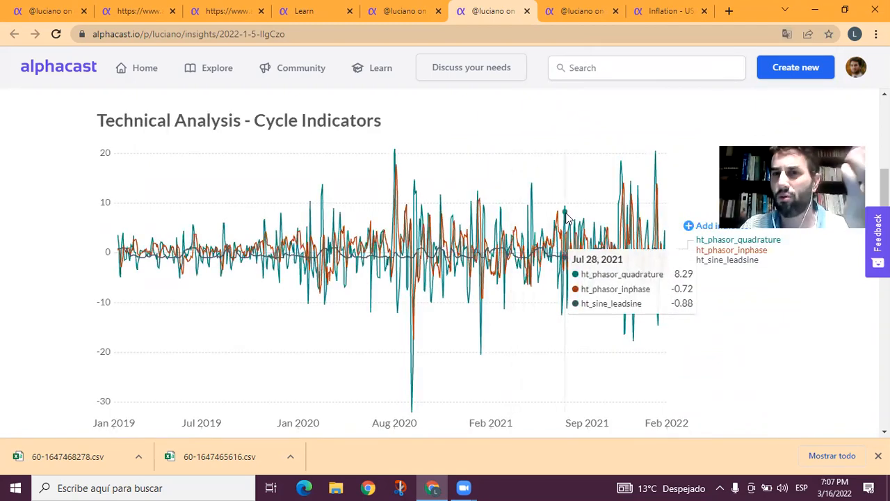
Back in the Clase 2 - EJemplo 5 pipeline, set Technical Analysis to Overlap Studies with Bollinger Bands and save with a data preview.
key("ctrl+Page_Up")
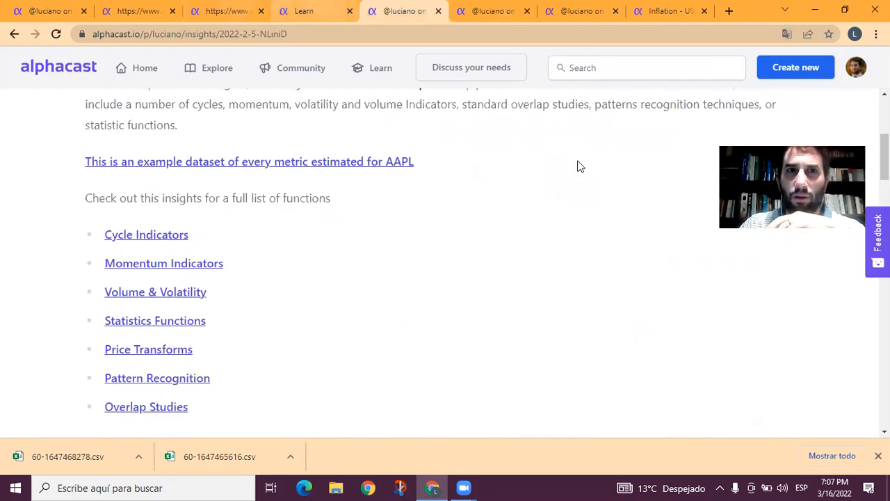
key("ctrl+Page_Up")
key("ctrl+Page_Up")
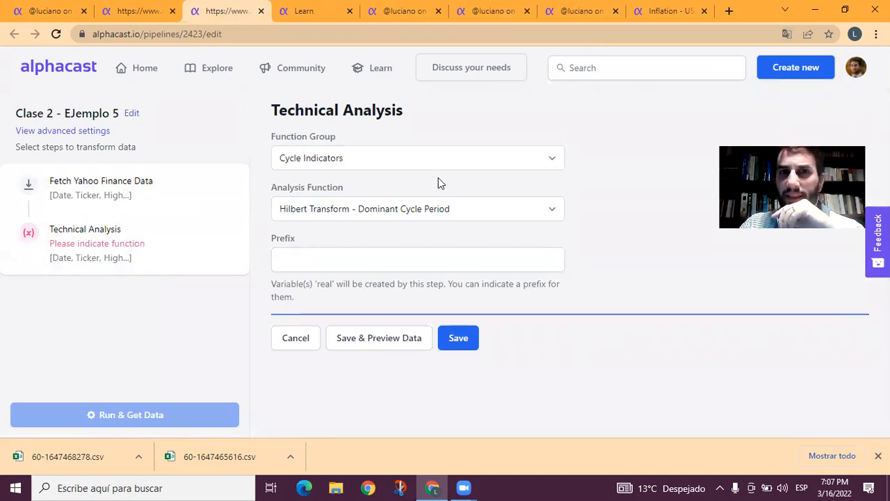
left_click(353, 263)
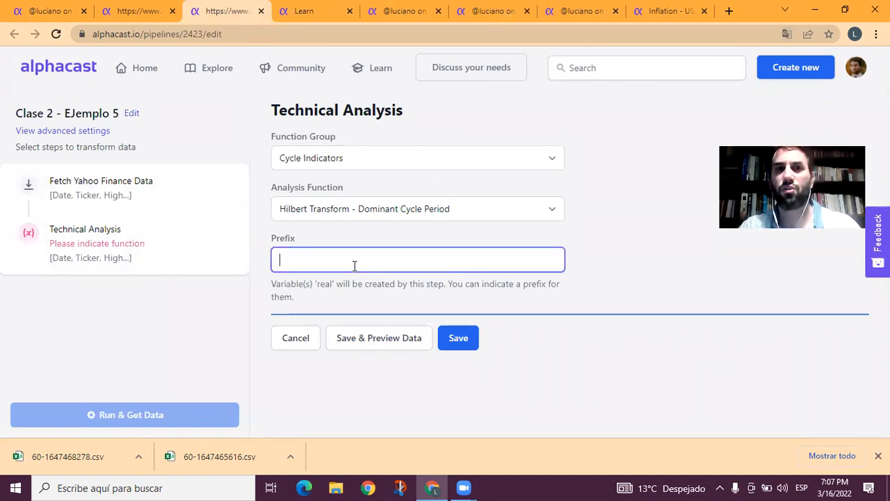
left_click(352, 157)
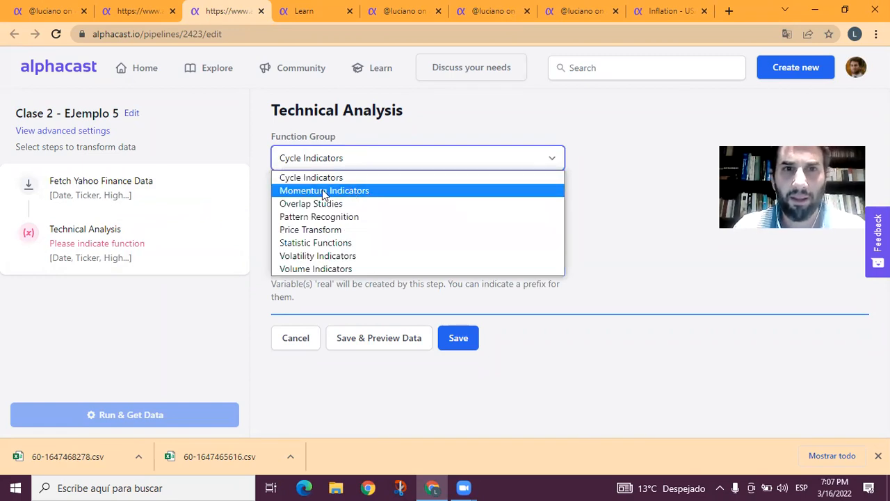
left_click(314, 206)
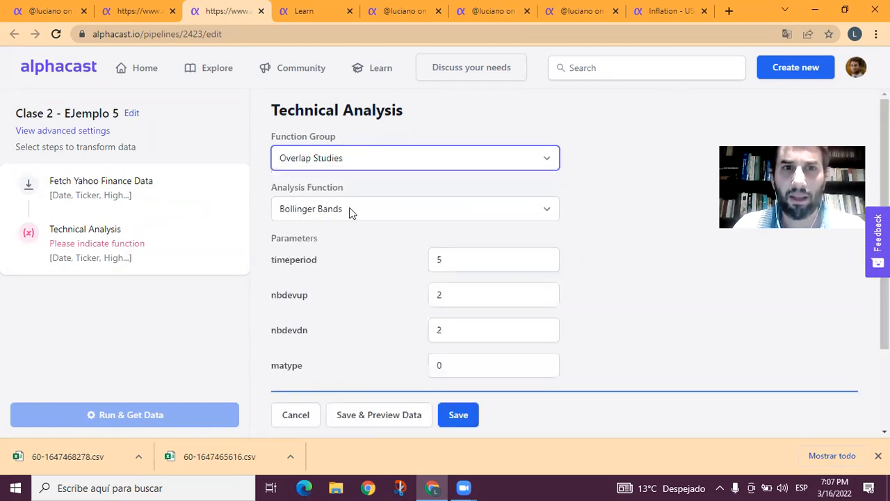
left_click(473, 297)
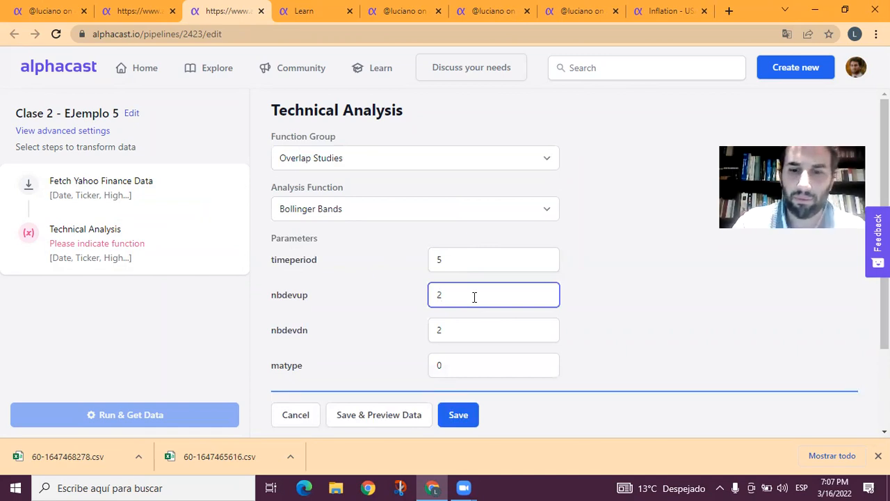
left_click(379, 415)
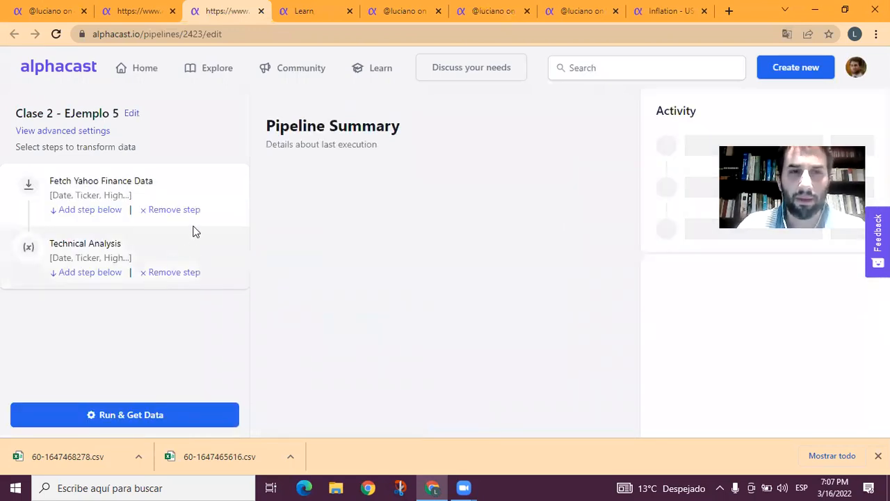
Change the Technical Analysis step's function to Moving average with timeperiod 30 and matype 0, and save with a data preview.
left_click(169, 250)
left_click(466, 294)
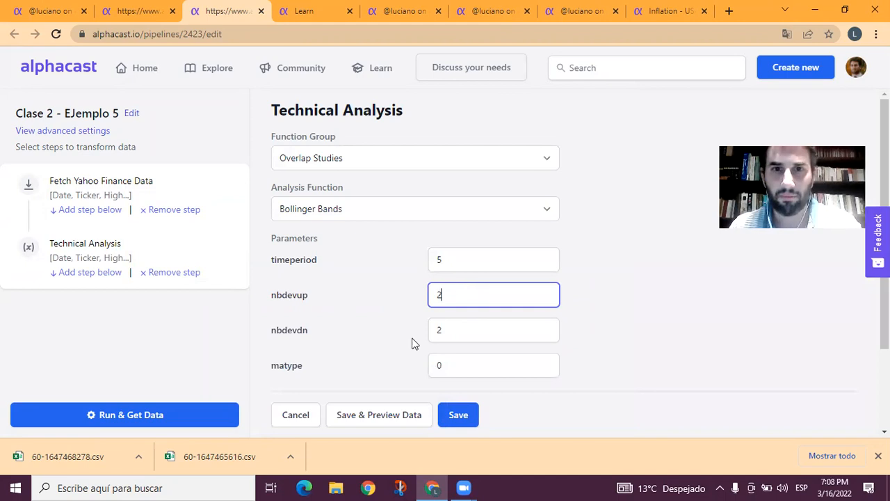
left_click(369, 209)
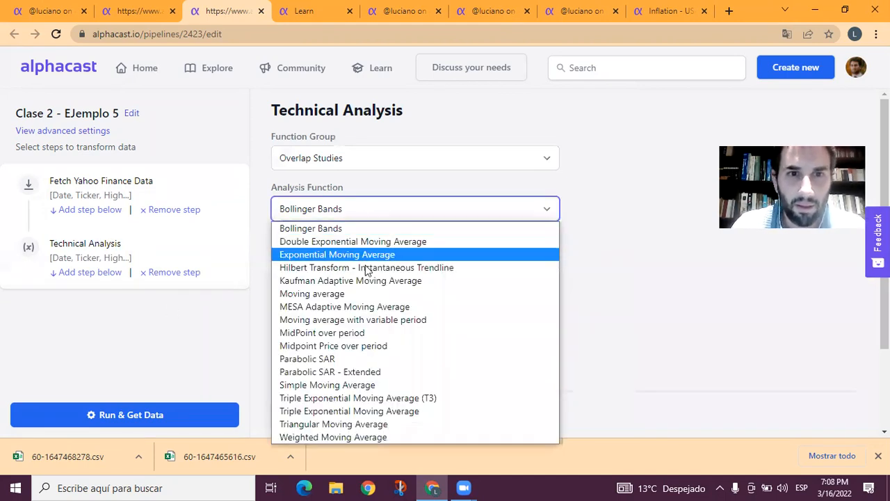
left_click(360, 297)
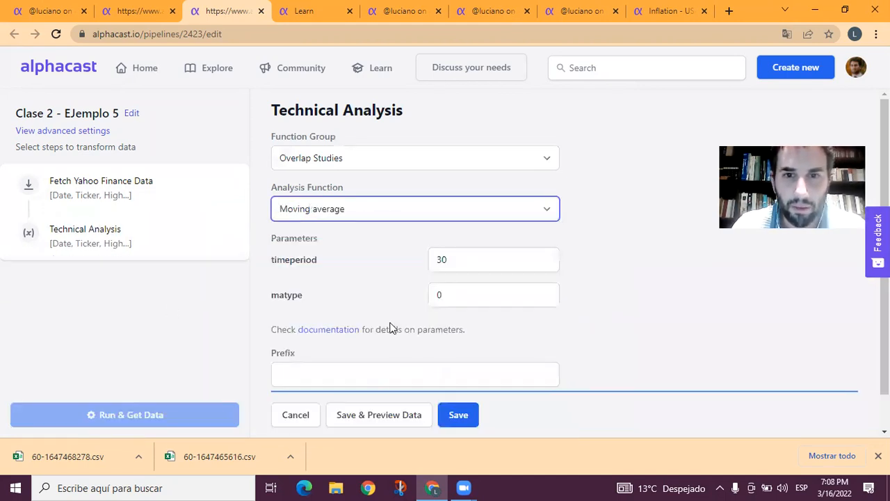
left_click(417, 416)
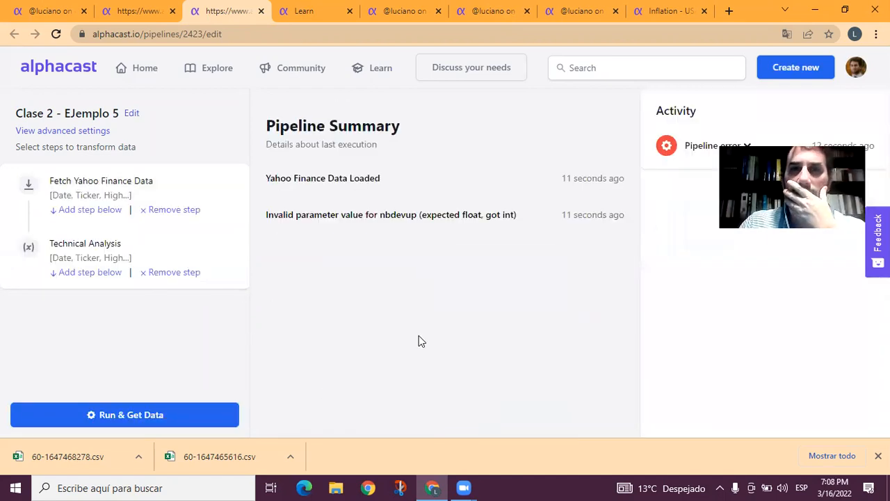
left_click(190, 252)
left_click(473, 253)
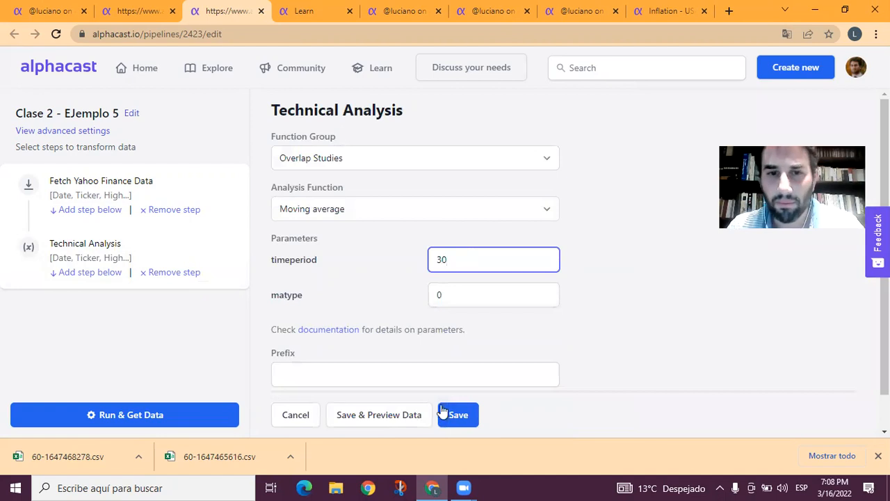
left_click(400, 412)
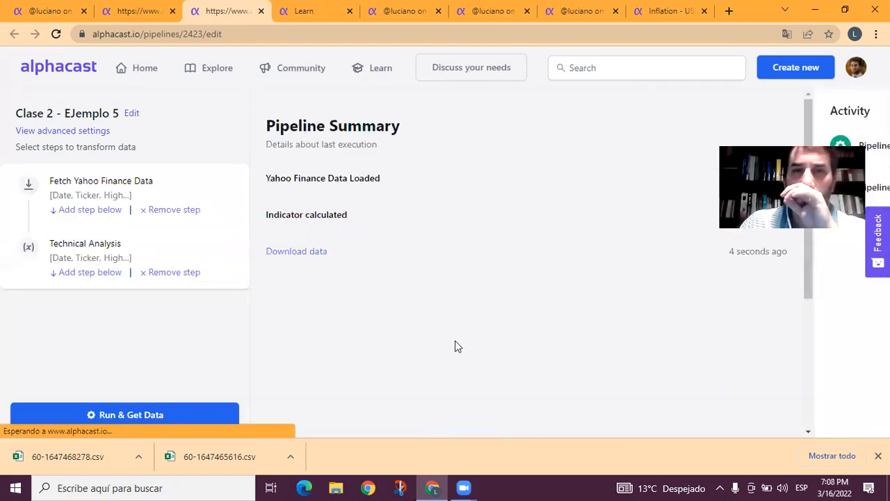
Examine the _real column in the MSFT data preview, checking from which row the moving average is calculated.
scroll(556, 233, "down", 1)
left_click(477, 308)
key("Right")
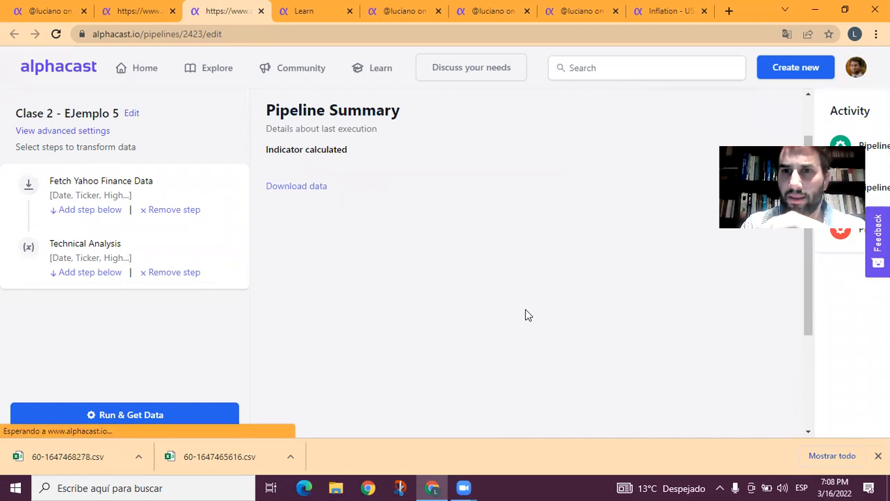
left_click_drag(457, 426, 696, 427)
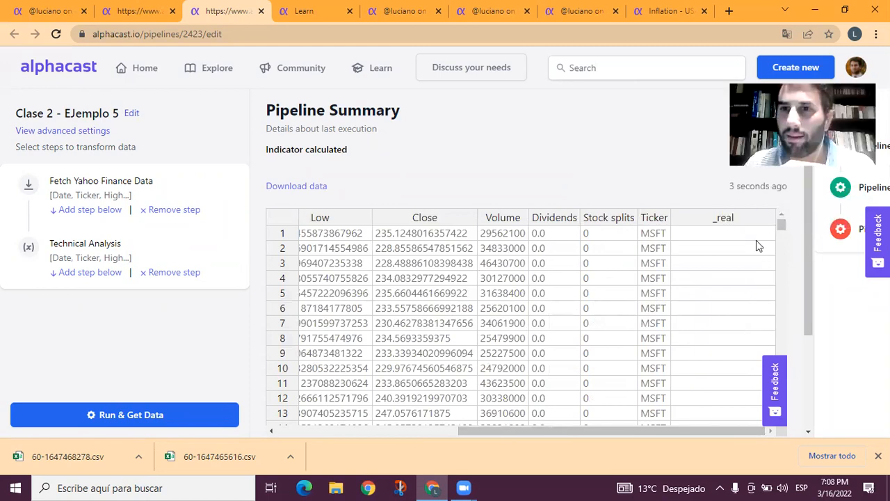
scroll(709, 304, "down", 7)
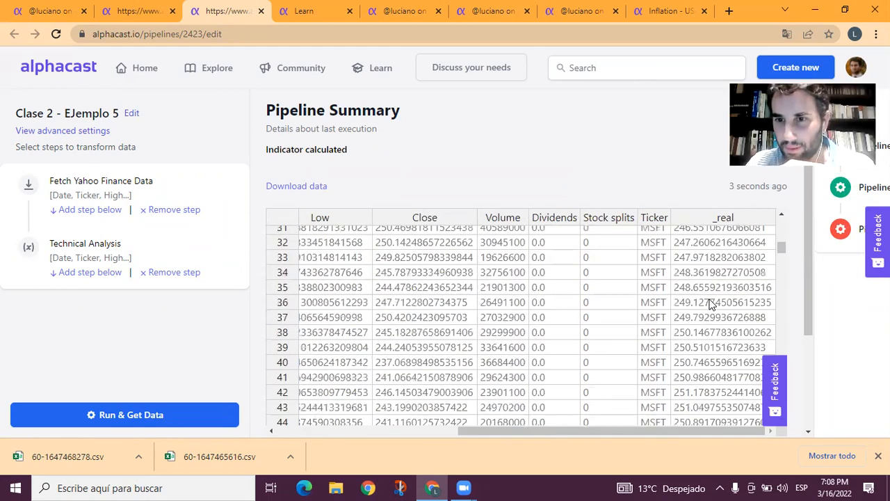
scroll(709, 304, "up", 3)
scroll(708, 309, "down", 2)
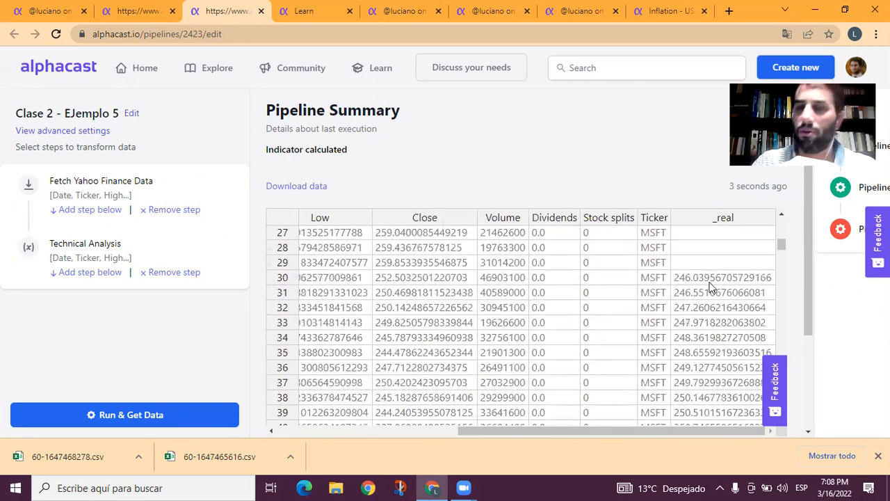
left_click_drag(711, 278, 718, 357)
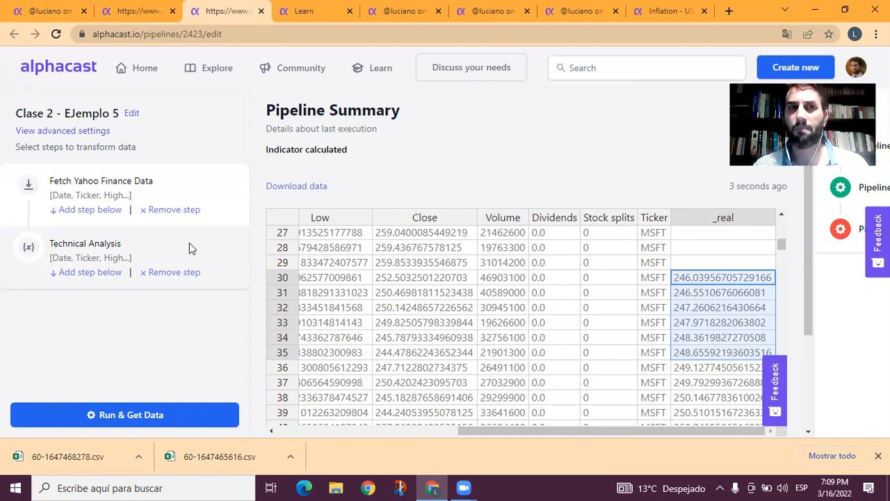
Return to the class notes insight and review the sections on Alphacast content types and on teams and private repositories.
left_click(28, 10)
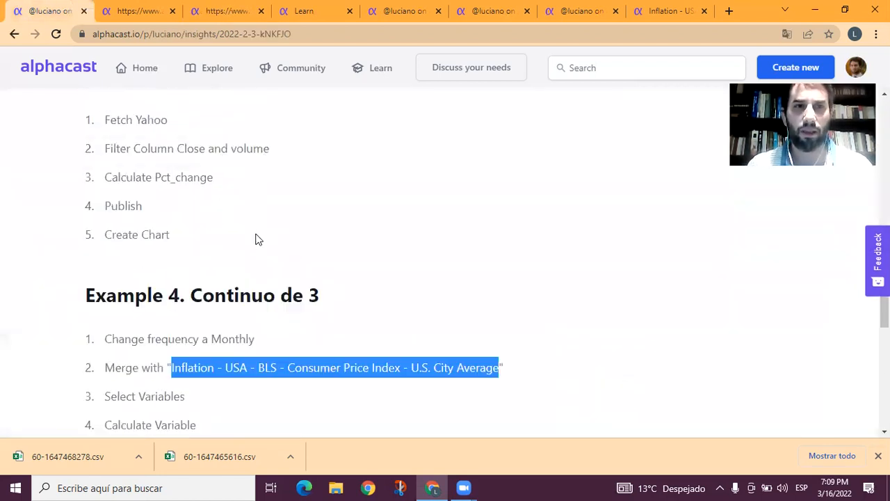
scroll(255, 239, "up", 20)
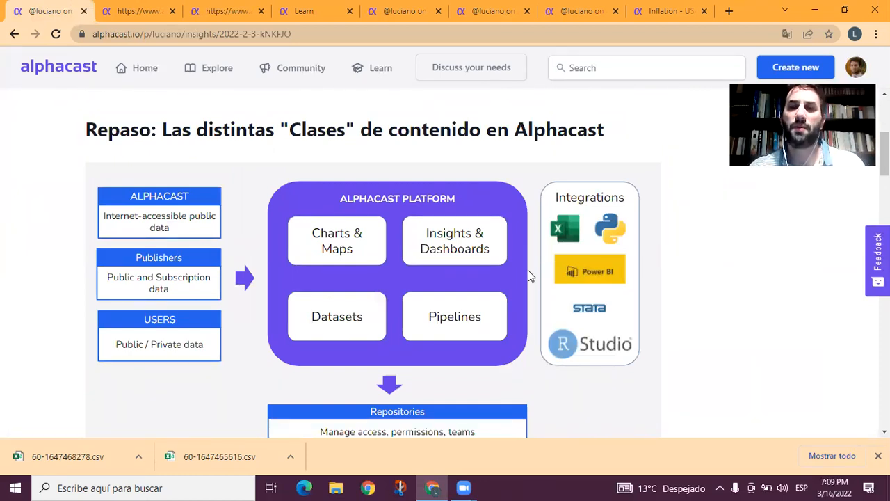
scroll(529, 276, "down", 4)
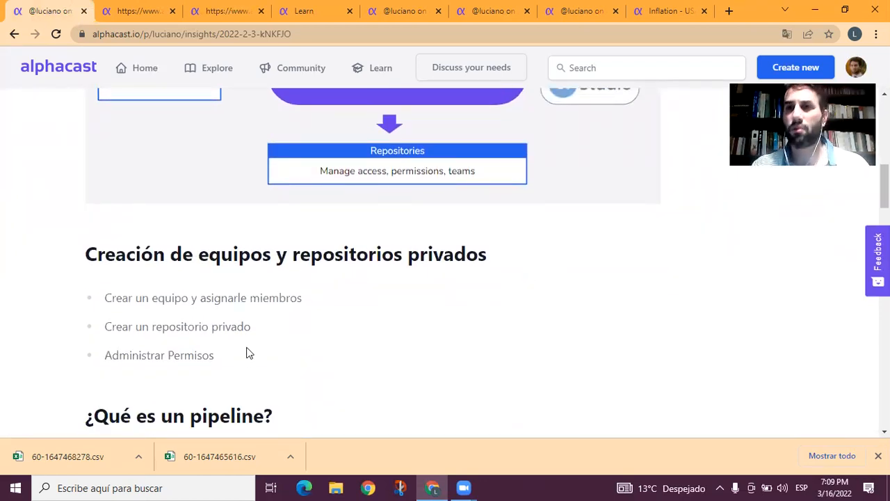
scroll(249, 353, "down", 1)
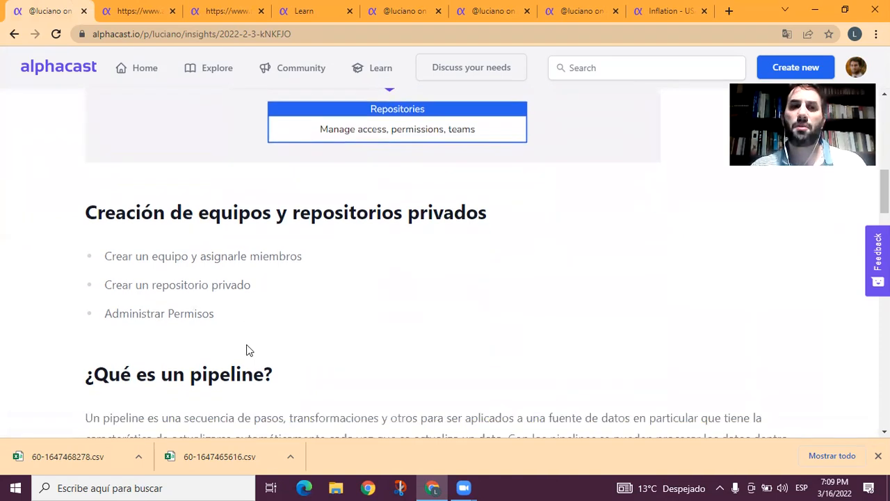
double_click(120, 291)
left_click(249, 290)
scroll(392, 308, "down", 2)
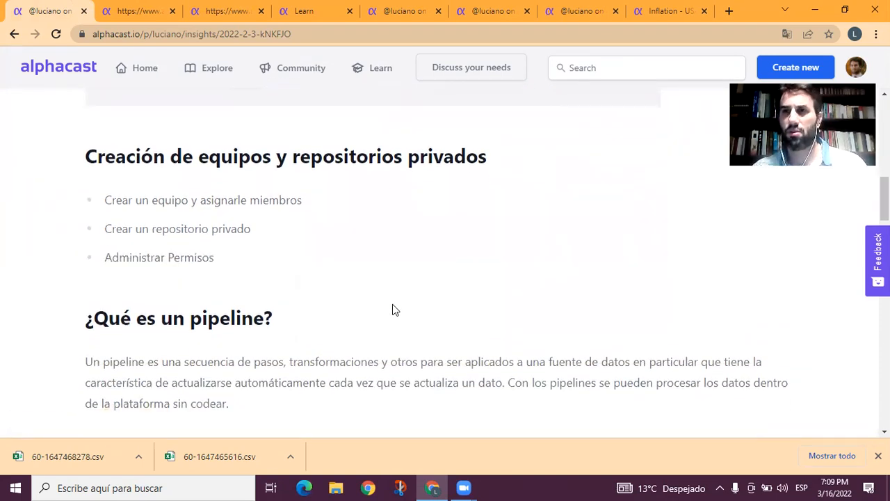
Review the pipeline definition and the step lists of Ejemplo 1, Ejemplo 2 and Ejemplo 3 in the class notes.
scroll(393, 309, "down", 1)
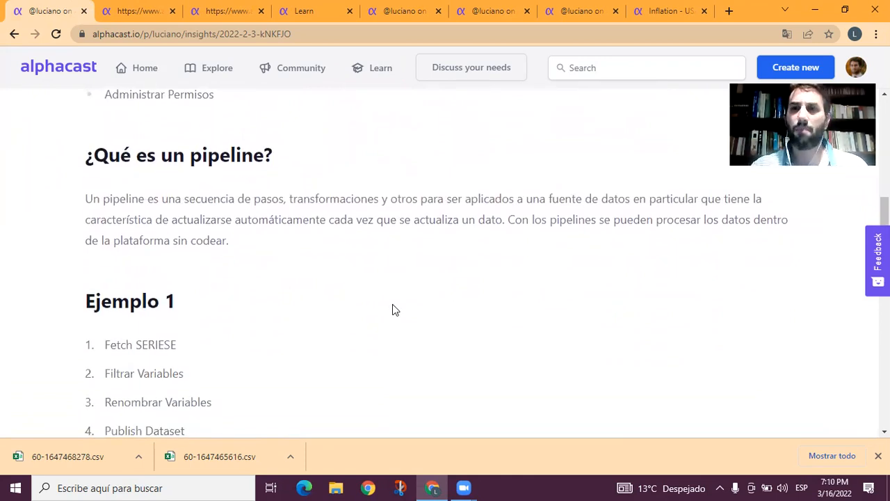
scroll(392, 310, "down", 1)
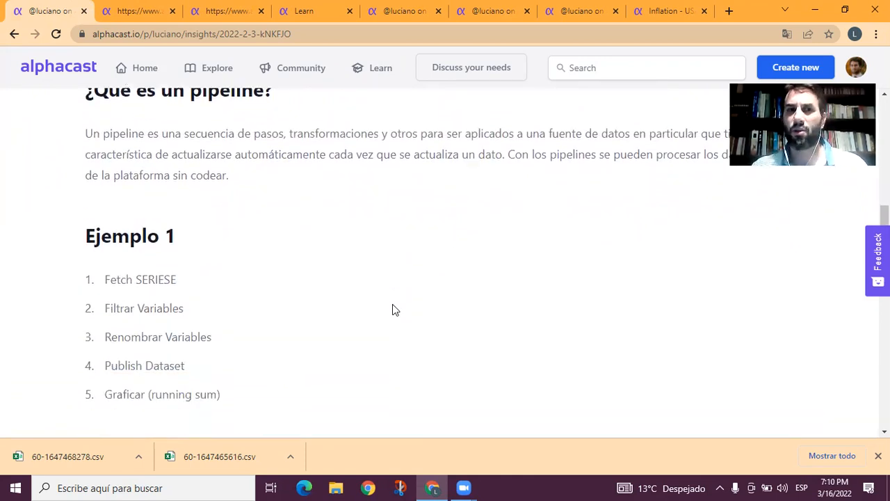
scroll(393, 310, "down", 1)
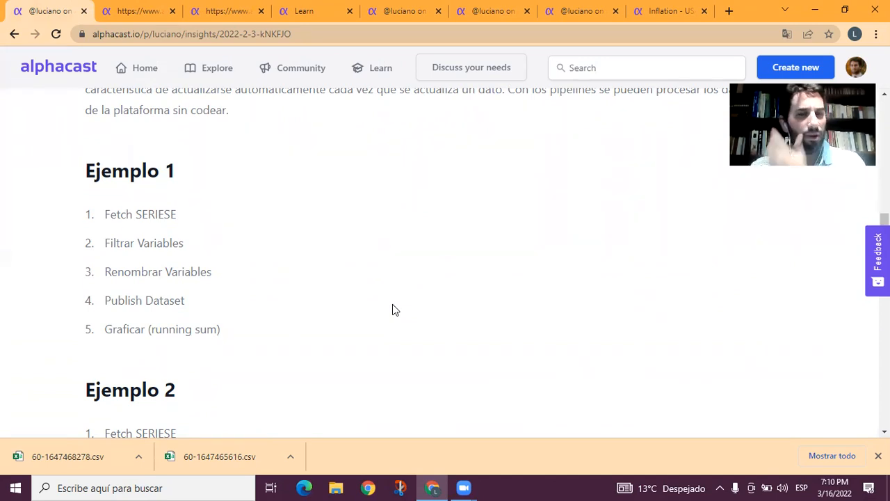
scroll(393, 310, "down", 1)
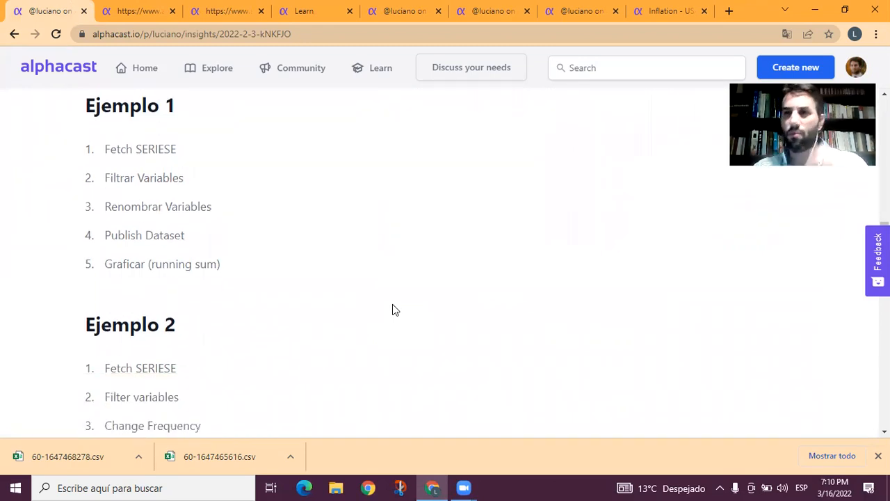
scroll(393, 310, "down", 2)
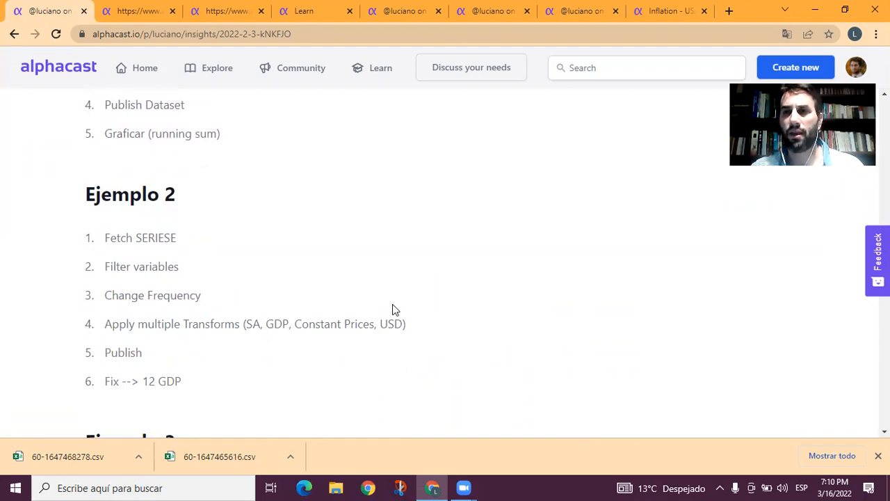
scroll(393, 310, "down", 1)
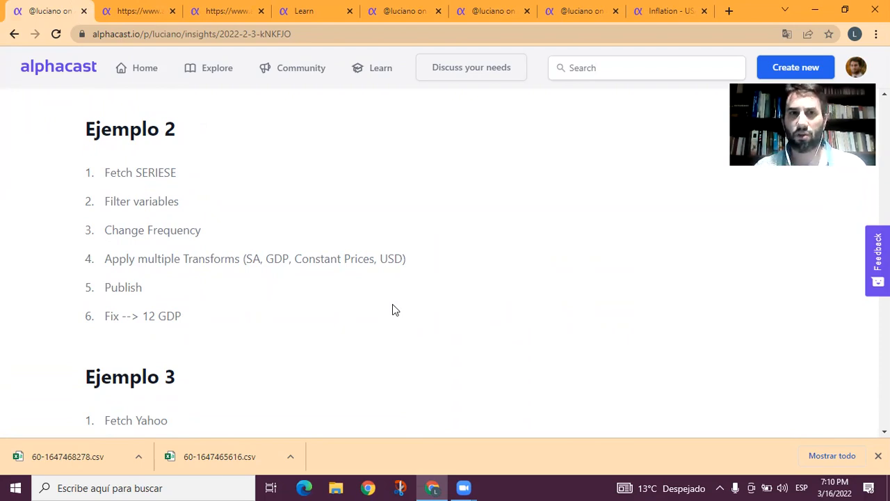
left_click_drag(245, 258, 418, 261)
left_click(419, 261)
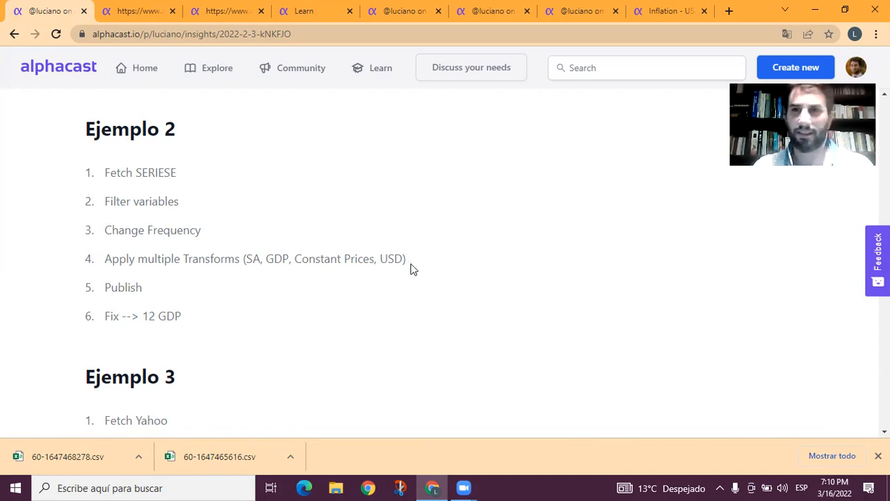
scroll(411, 268, "down", 2)
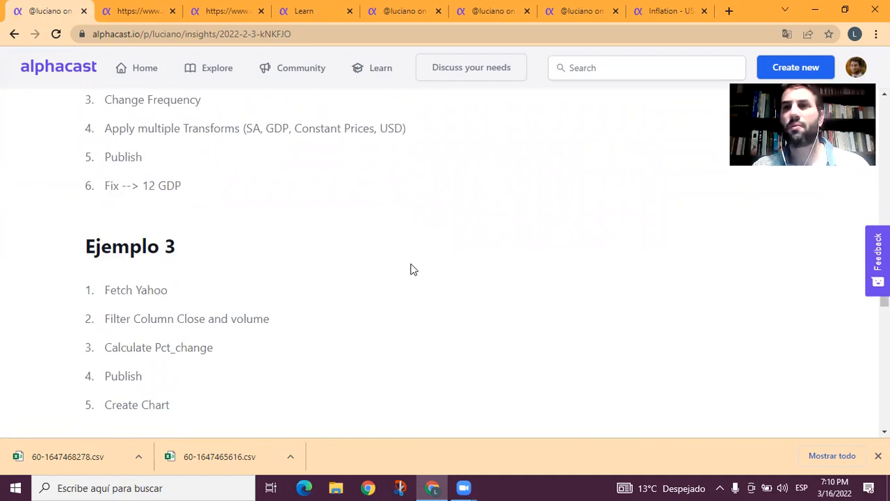
scroll(411, 269, "down", 1)
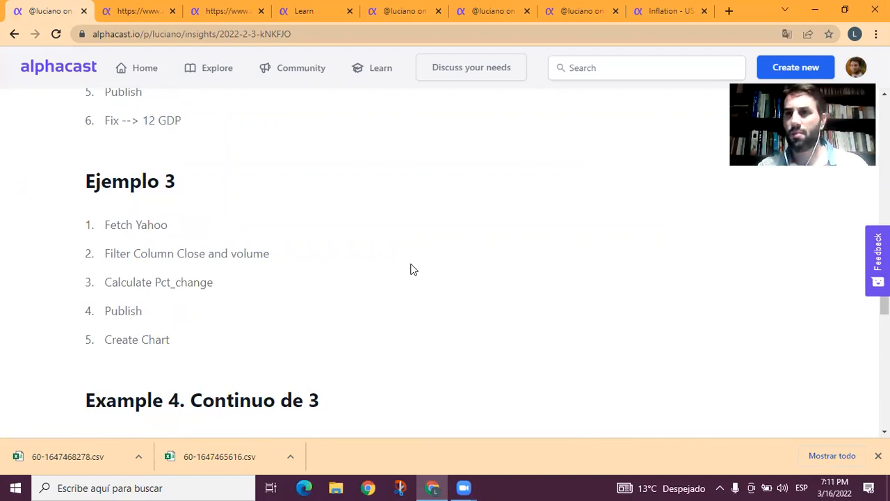
Review the step lists of Example 4 and Example 5 in the class notes.
scroll(410, 270, "down", 1)
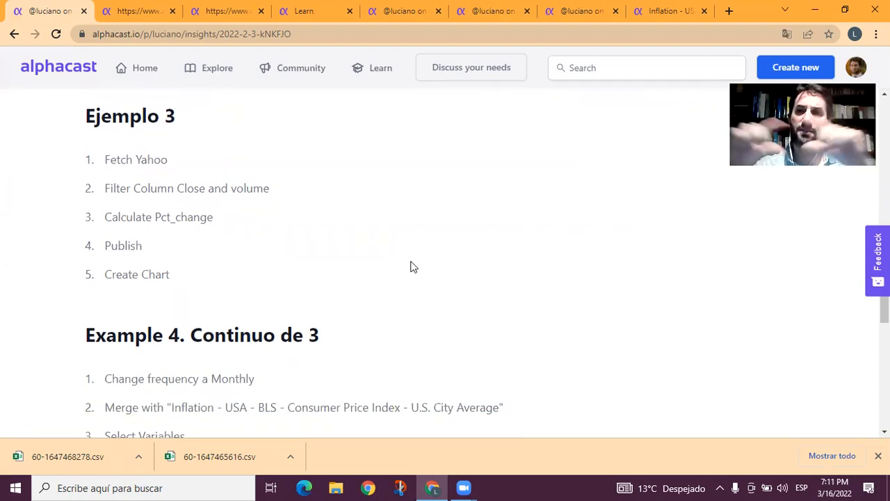
scroll(428, 262, "down", 2)
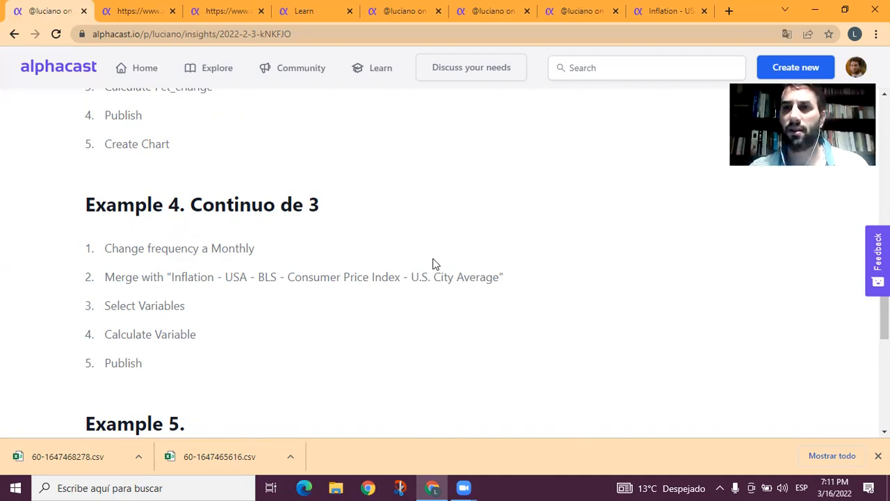
scroll(432, 264, "down", 3)
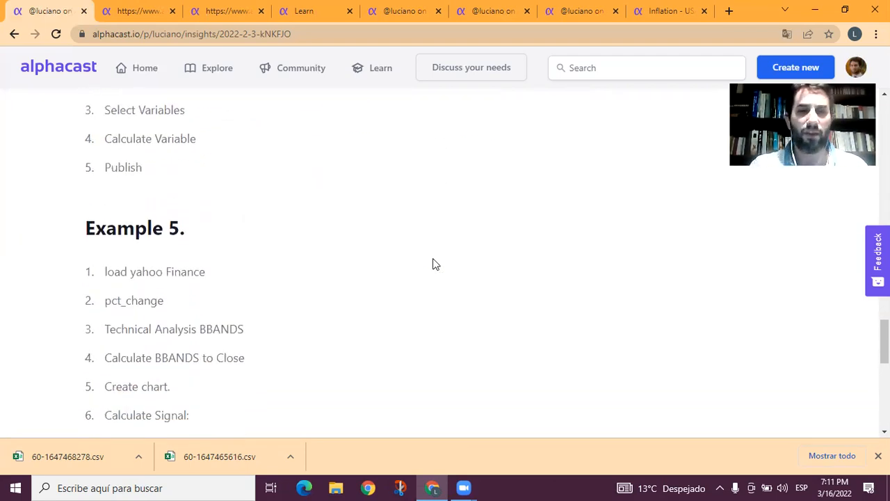
scroll(432, 264, "up", 1)
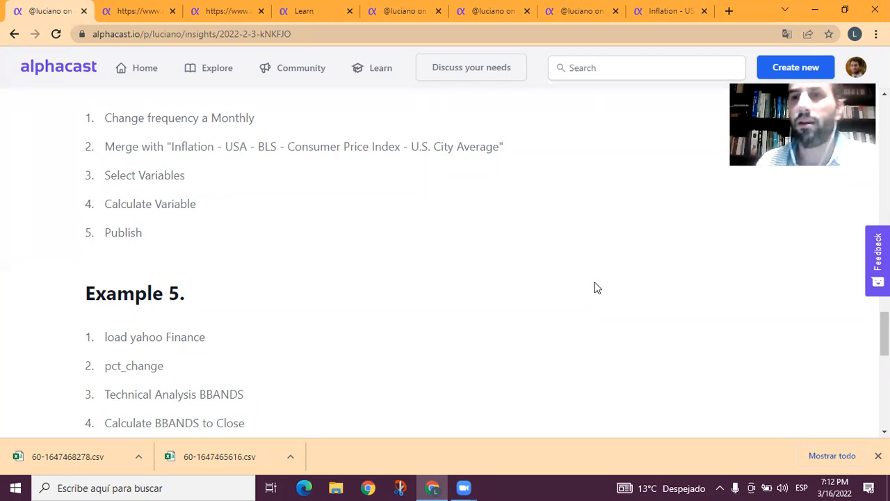
Switch to the Clase 2 - Ejemplo 3 pipeline and add another Publish to Dataset step after the one publishing Clase 2- EJemplo 4.
key("ctrl+shift+Tab")
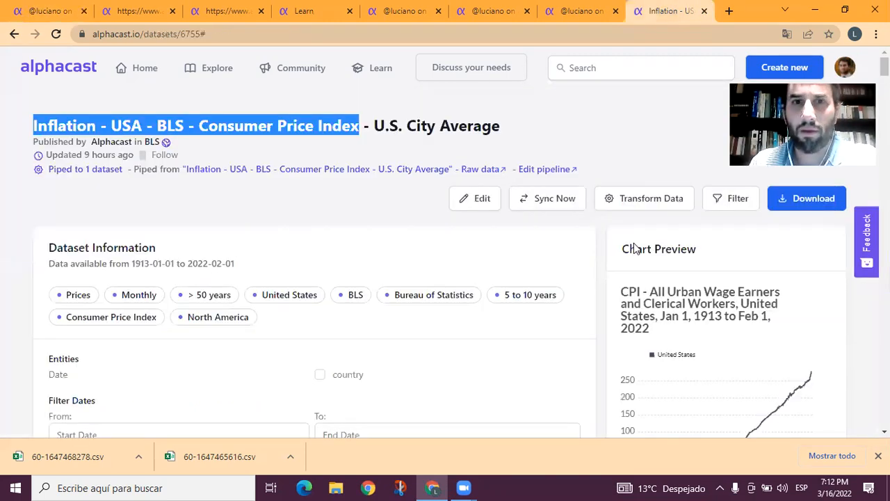
left_click(125, 11)
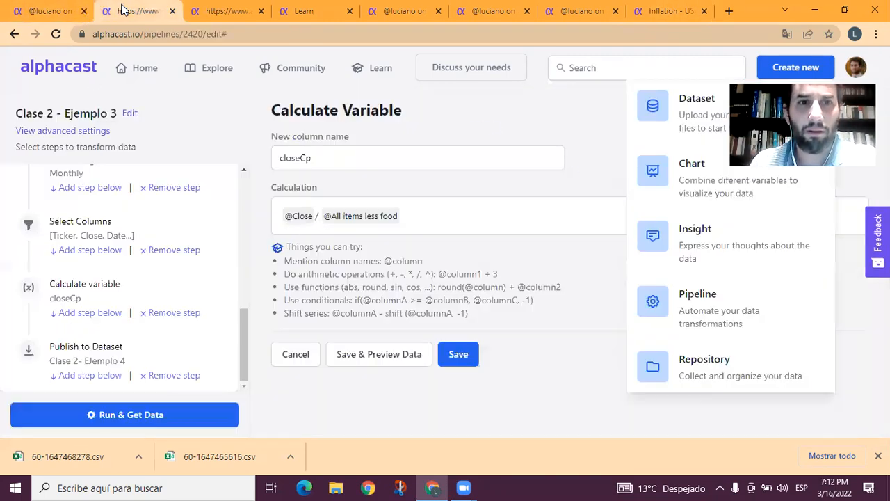
left_click(155, 352)
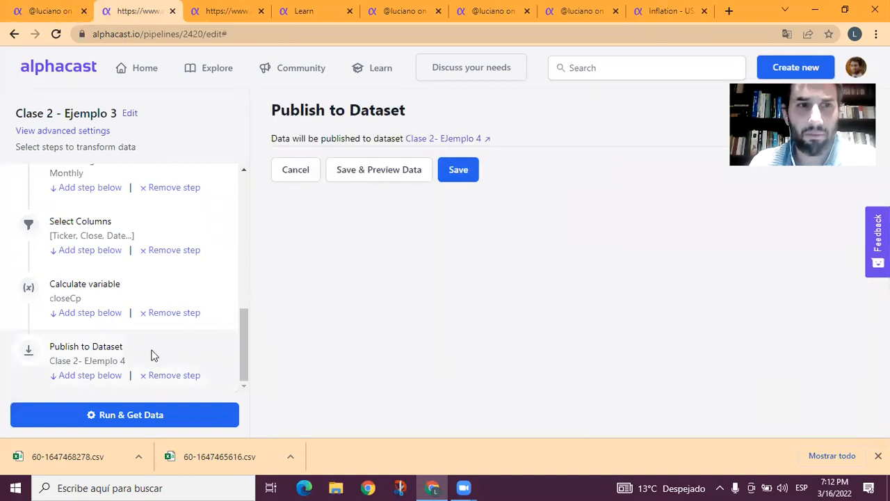
left_click(101, 376)
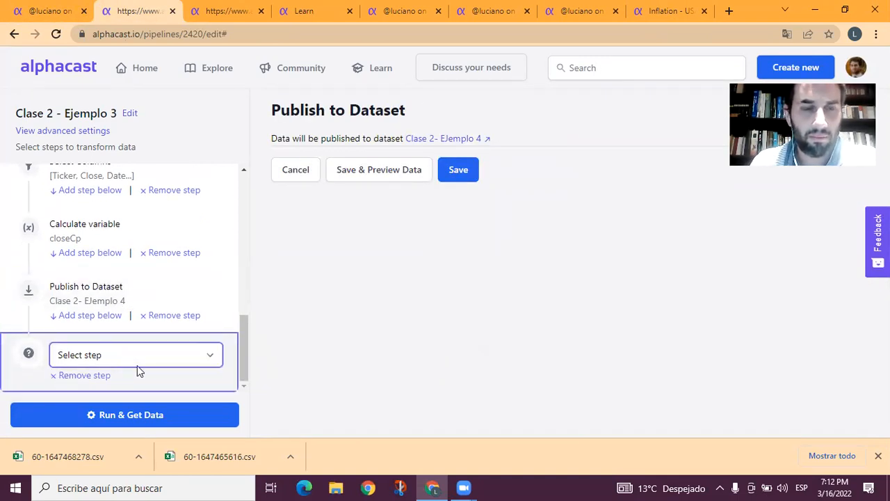
left_click(155, 353)
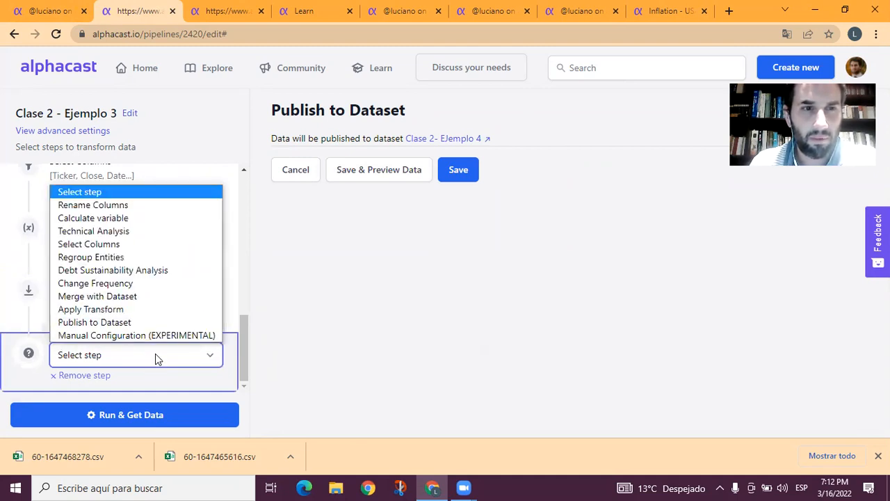
left_click(95, 323)
Set the new publish step to the Home repository with the dataset name Test Dataset, and save it.
left_click(321, 164)
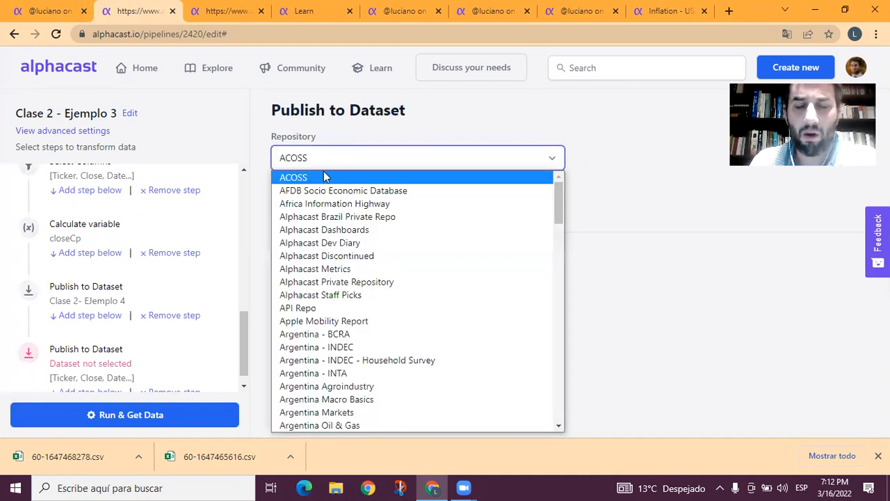
key("h")
scroll(348, 233, "down", 2)
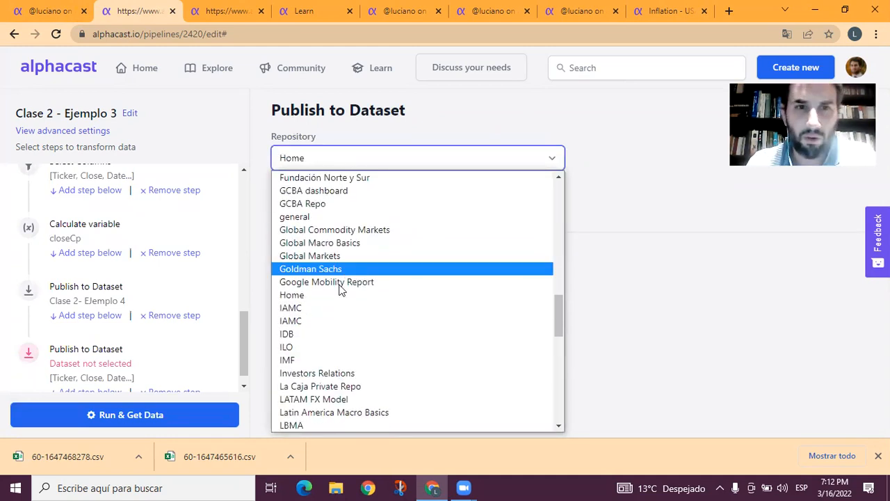
left_click(335, 295)
left_click(337, 211)
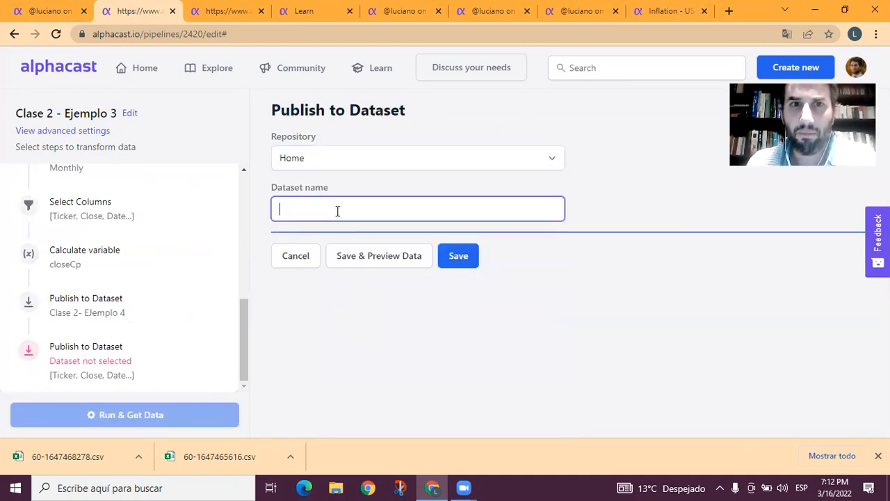
type("Test Data")
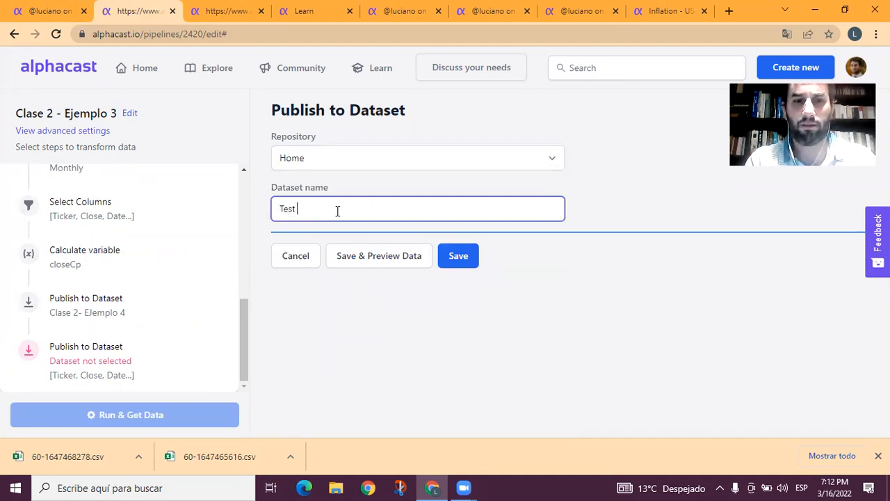
type("set")
left_click(461, 255)
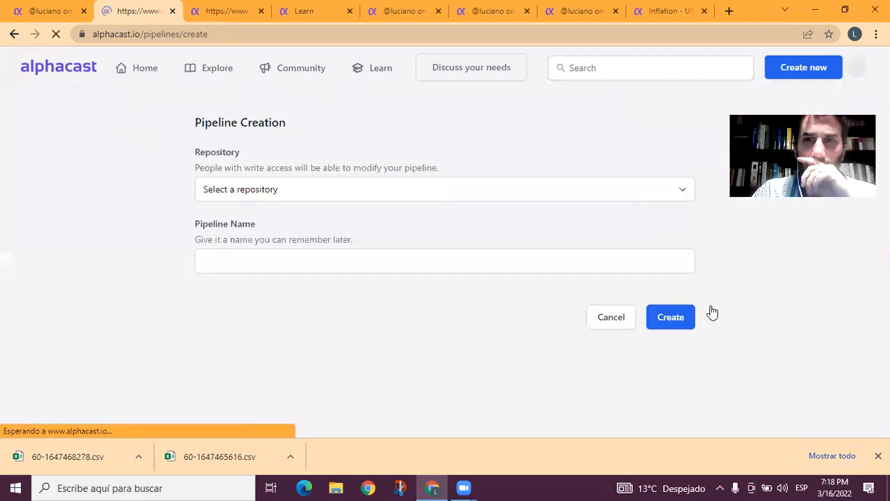
Close the browser tabs from the Ejemplo 5 pipeline up to the inflation dataset, and go to the Alphacast home page in the dataset's tab.
left_click(193, 7)
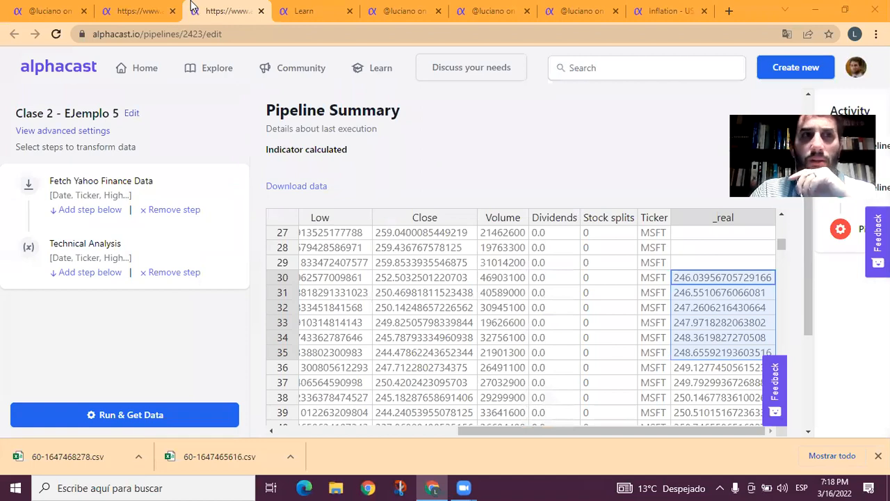
key("ctrl+w")
key("ctrl+w")
key("ctrl+w")
key("ctrl+w")
key("ctrl+w")
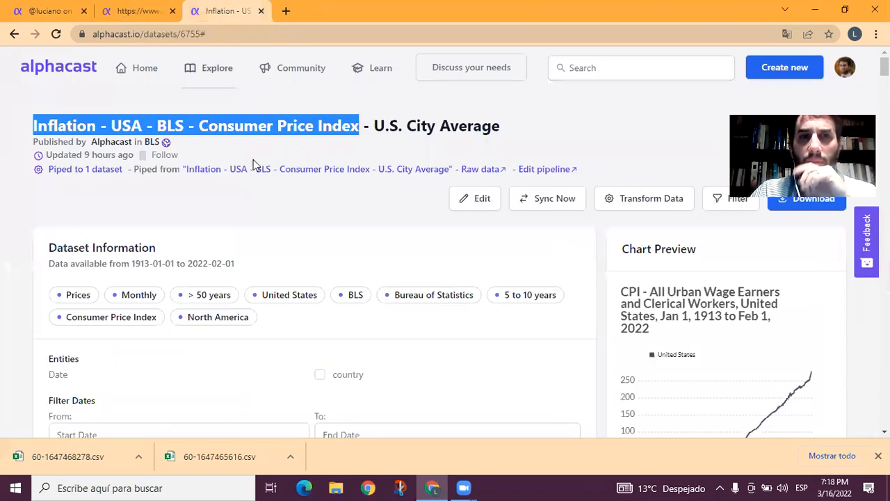
left_click(52, 70)
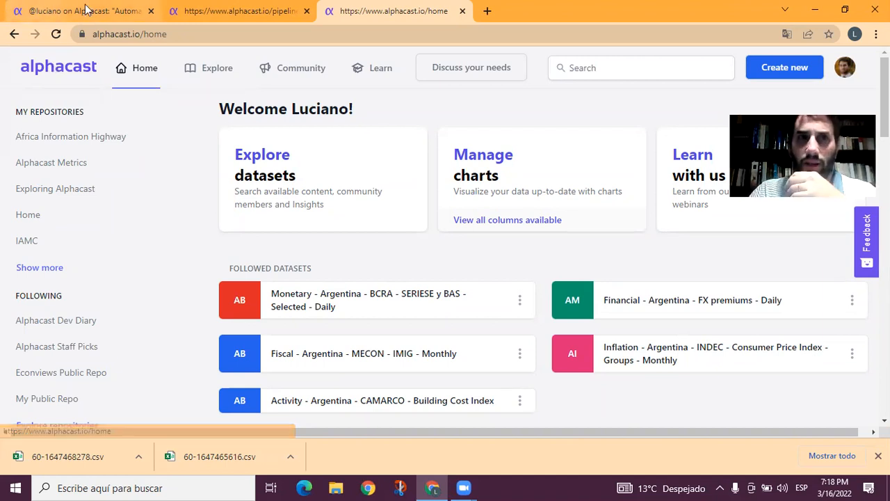
Create a new pipeline named Ejemplo REspuesta in the Home repository.
key("ctrl+shift+Tab")
left_click(311, 188)
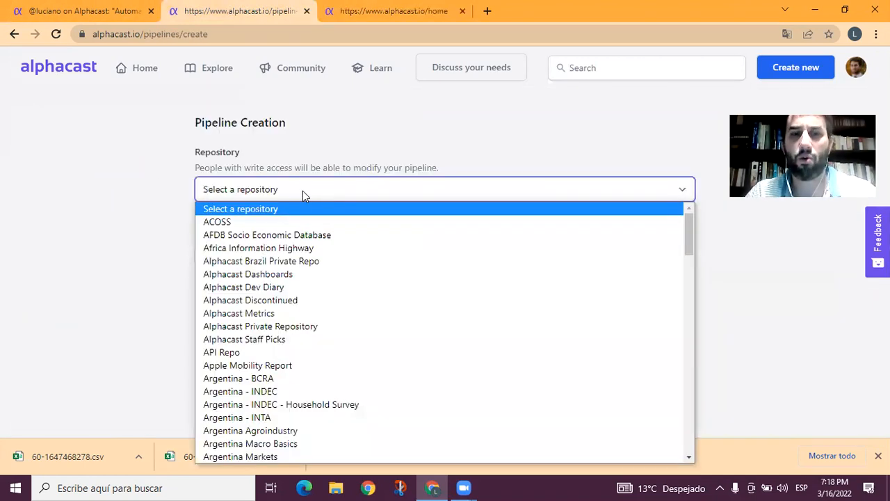
key("h")
scroll(352, 279, "down", 3)
scroll(352, 279, "up", 3)
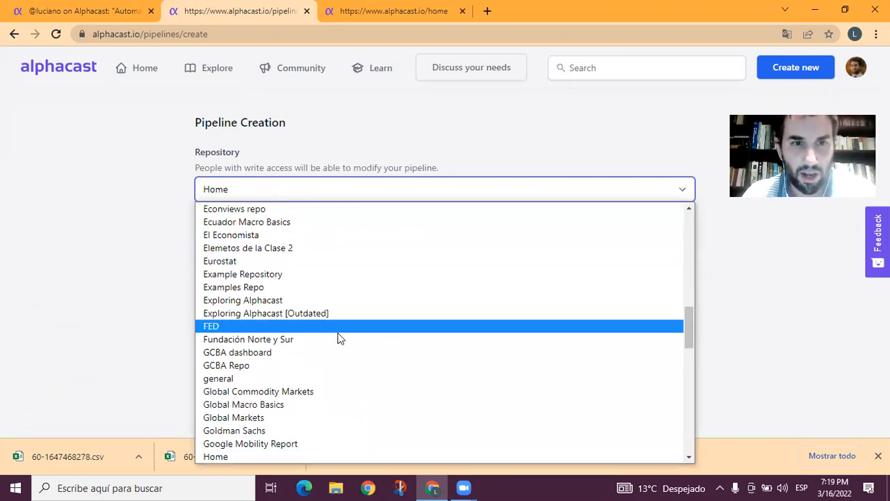
left_click(237, 454)
left_click_drag(280, 261, 153, 265)
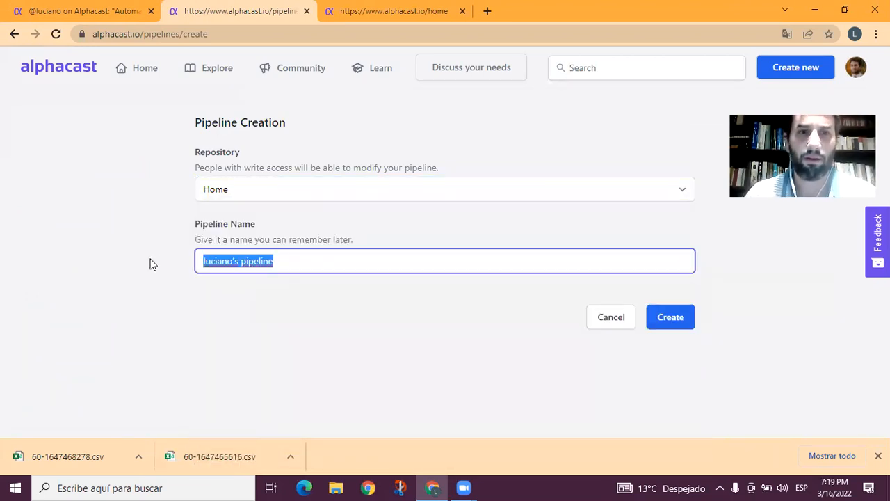
type("Ejemplo REspuesta")
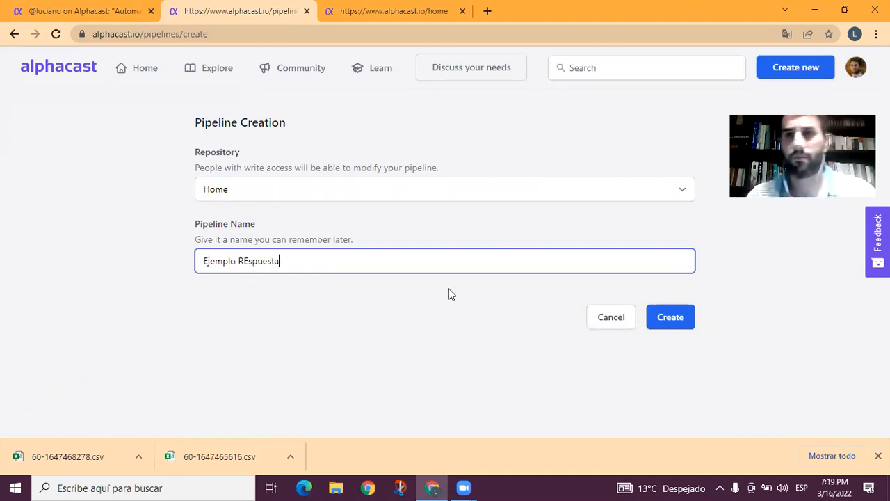
left_click(672, 320)
Browse the Community page's latest insights and open the Macro Dashboard insight.
left_click(390, 12)
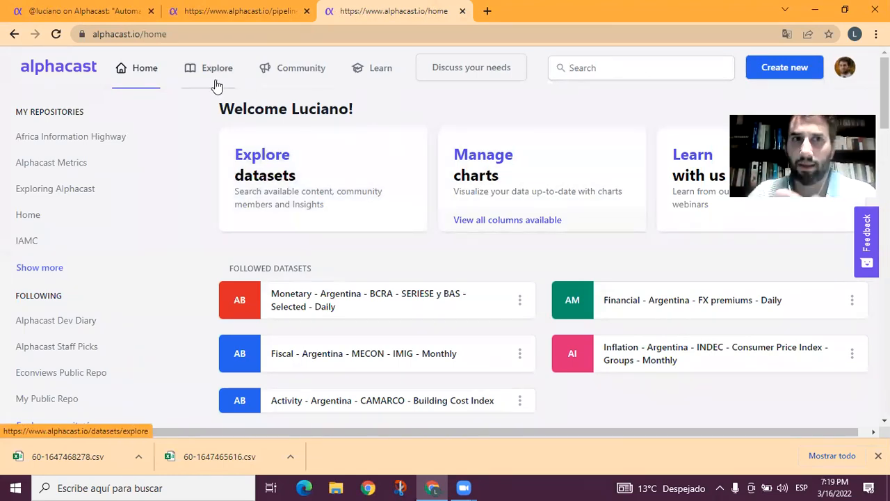
left_click(292, 78)
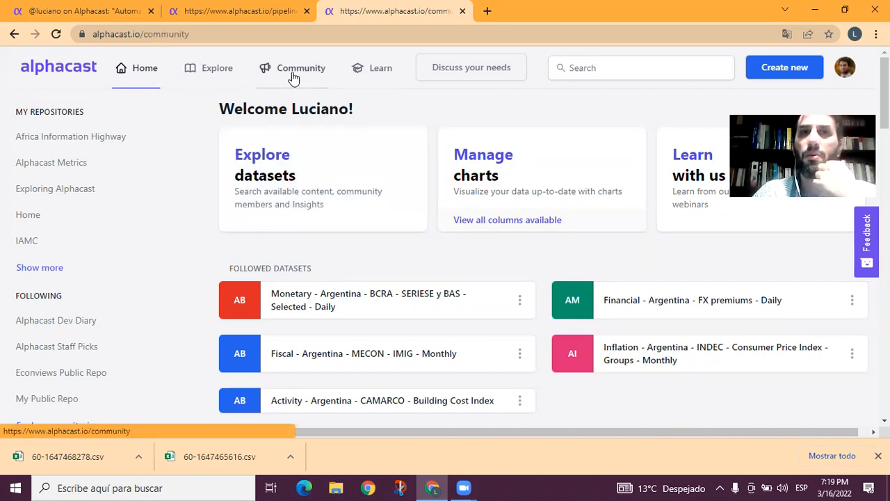
scroll(419, 181, "down", 6)
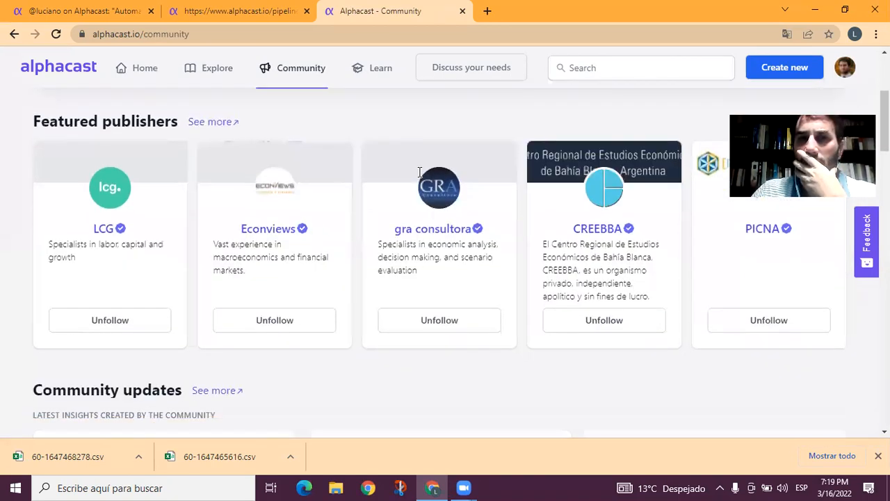
scroll(202, 306, "down", 2)
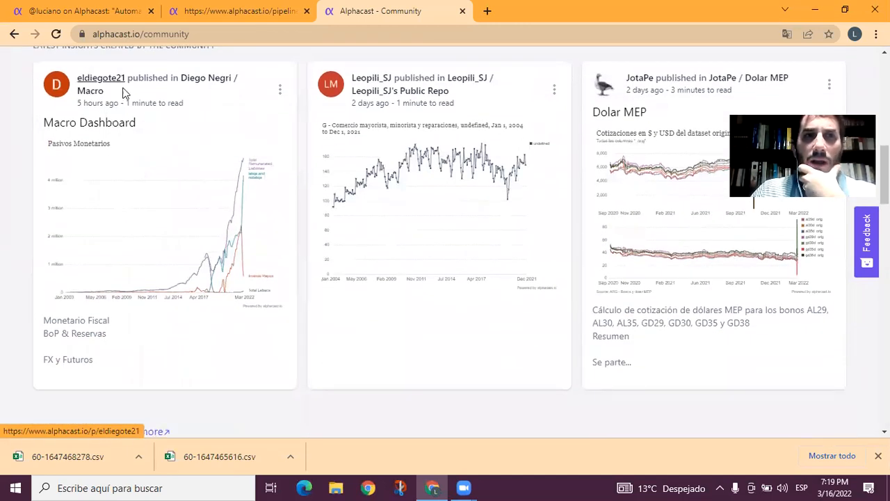
left_click(106, 129)
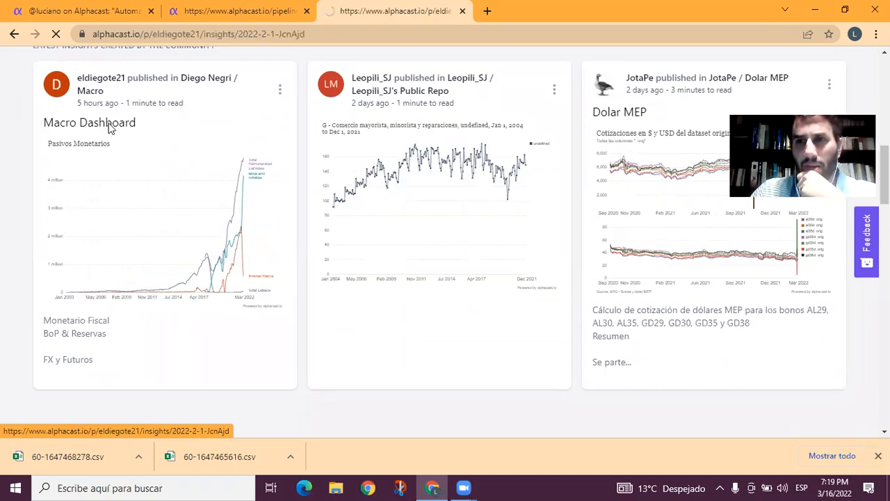
Examine the Macro Dashboard charts, from Monetario Fiscal through BoP & Reservas to the Rofex and BCRA futures.
scroll(426, 220, "down", 4)
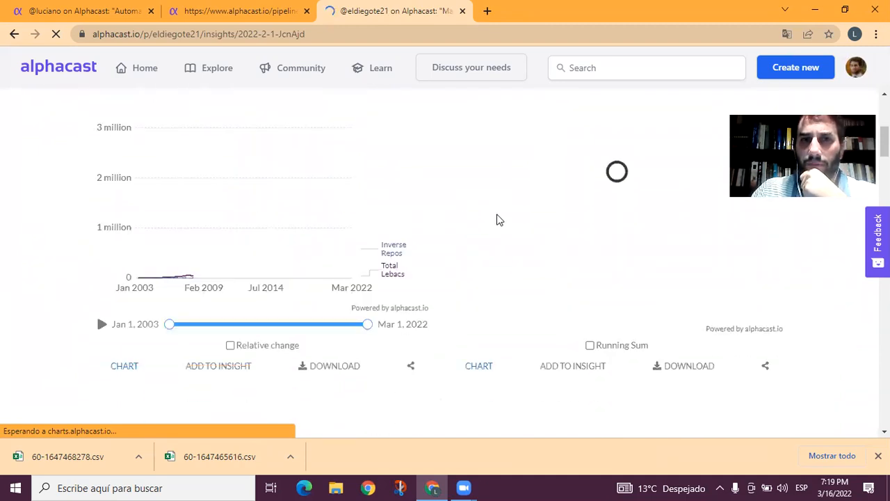
scroll(420, 228, "down", 4)
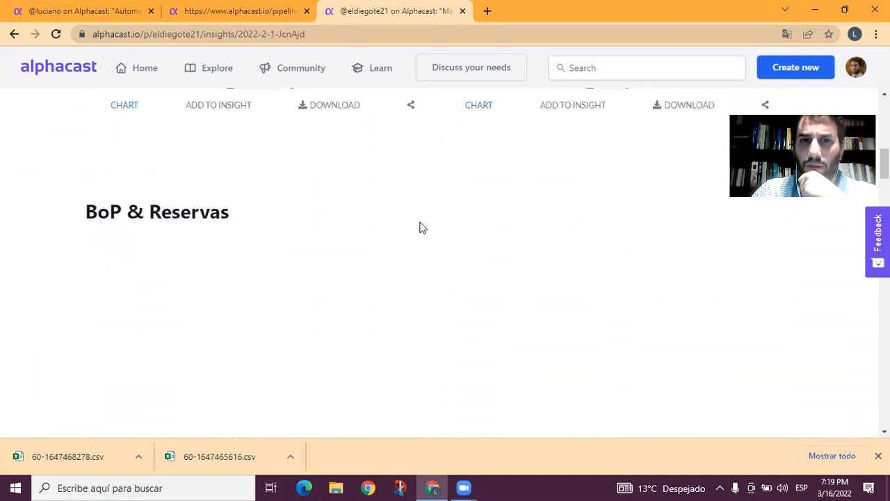
scroll(649, 281, "down", 5)
scroll(648, 281, "down", 3)
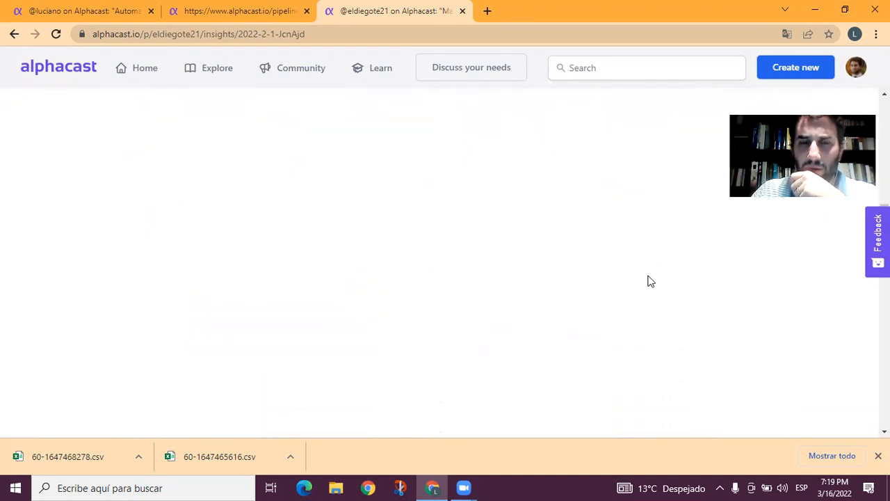
scroll(600, 297, "down", 5)
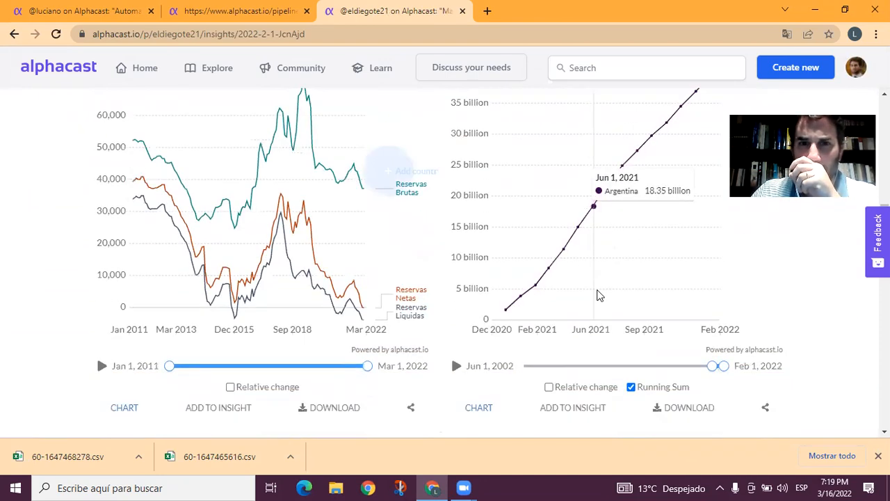
scroll(600, 296, "down", 3)
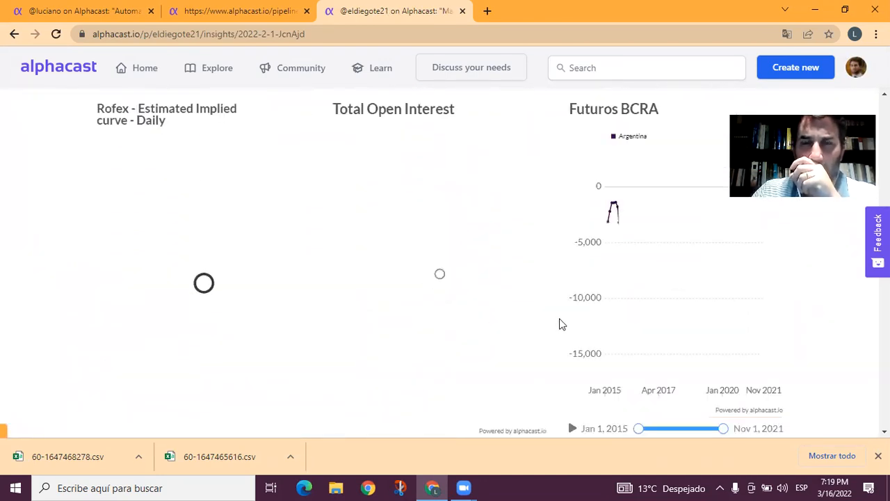
scroll(463, 314, "down", 2)
scroll(463, 315, "up", 20)
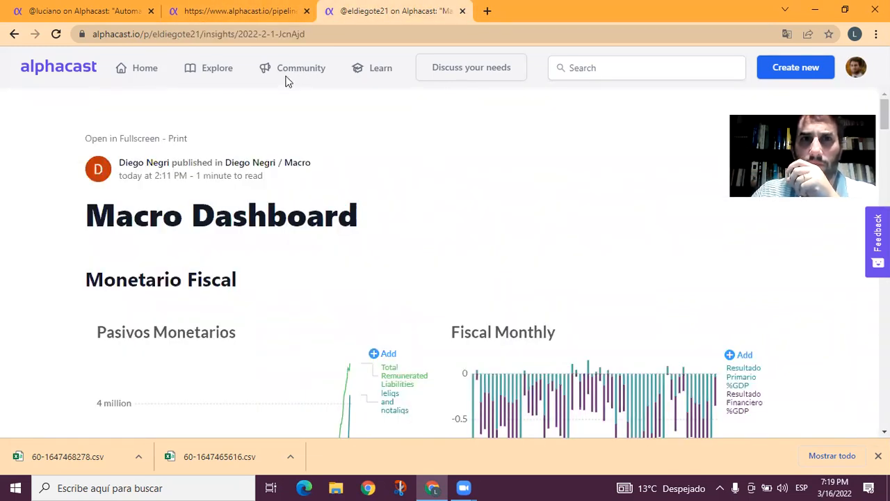
Return to the Community page and look through the Staff Picks and Alphacast publications.
left_click(299, 72)
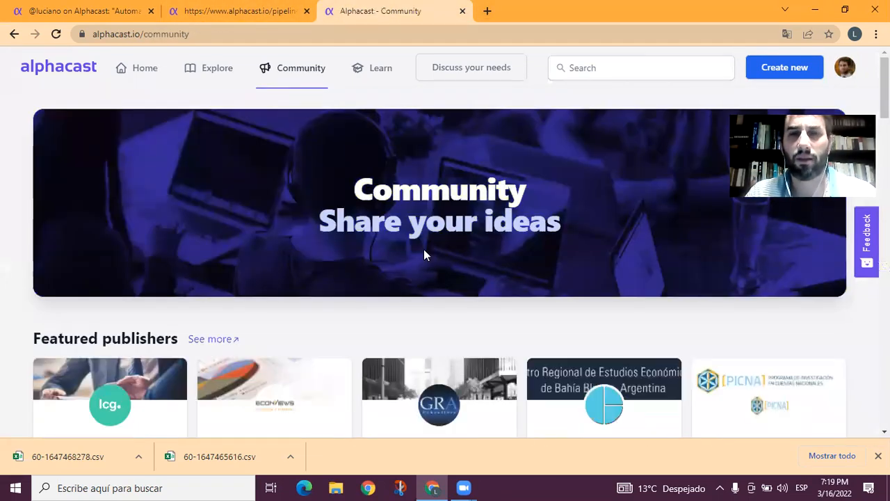
scroll(428, 259, "down", 13)
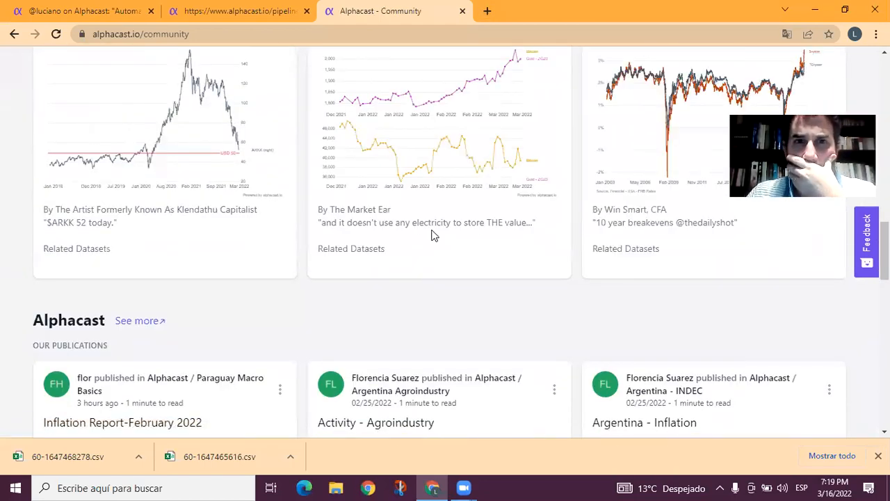
scroll(459, 261, "up", 3)
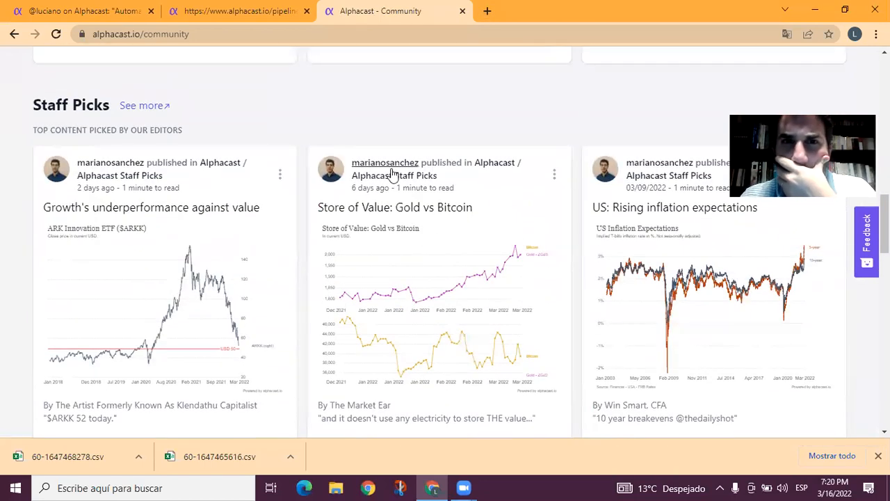
Open the Store of Value: Gold vs Bitcoin insight from Staff Picks and look through its charts.
middle_click(391, 266)
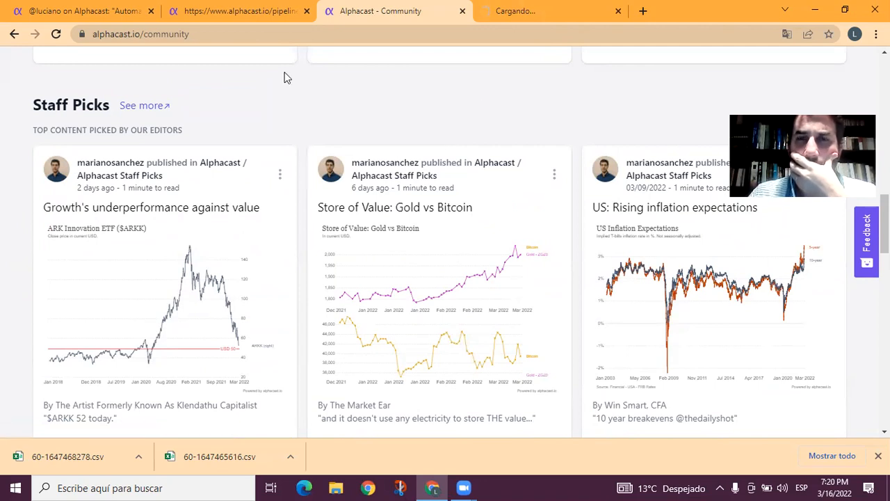
key("ctrl+Tab")
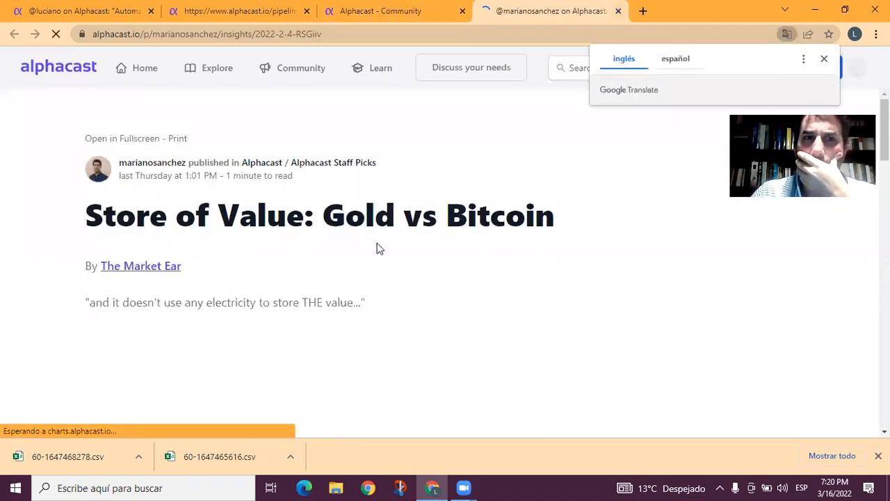
scroll(567, 247, "down", 2)
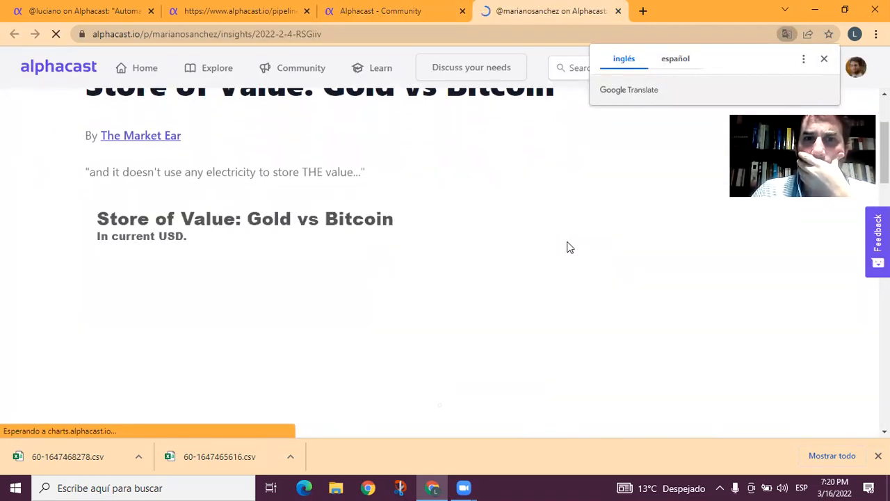
scroll(569, 247, "down", 3)
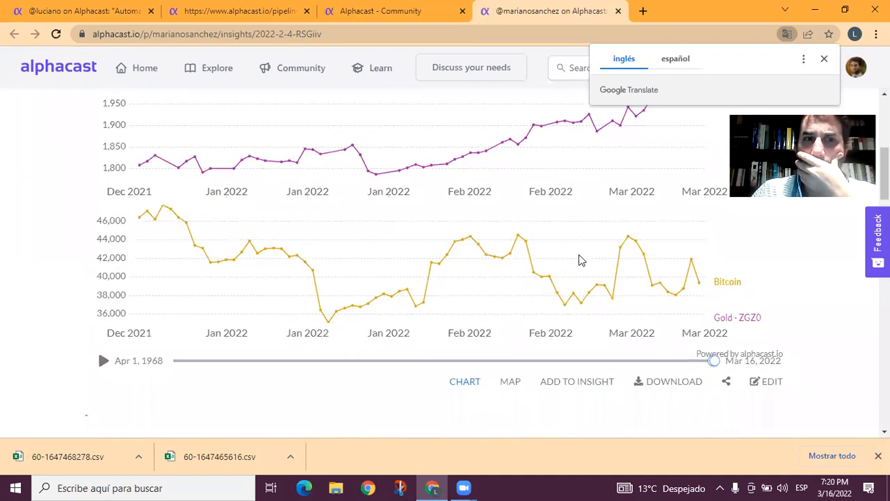
scroll(445, 402, "down", 1)
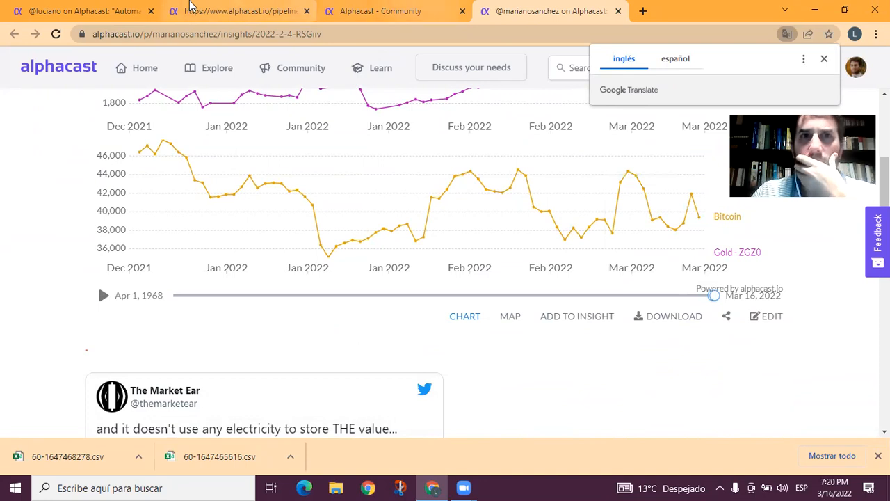
Open the Growth's underperformance against value insight from Staff Picks and examine its ARK Innovation ETF chart.
left_click(380, 12)
middle_click(184, 265)
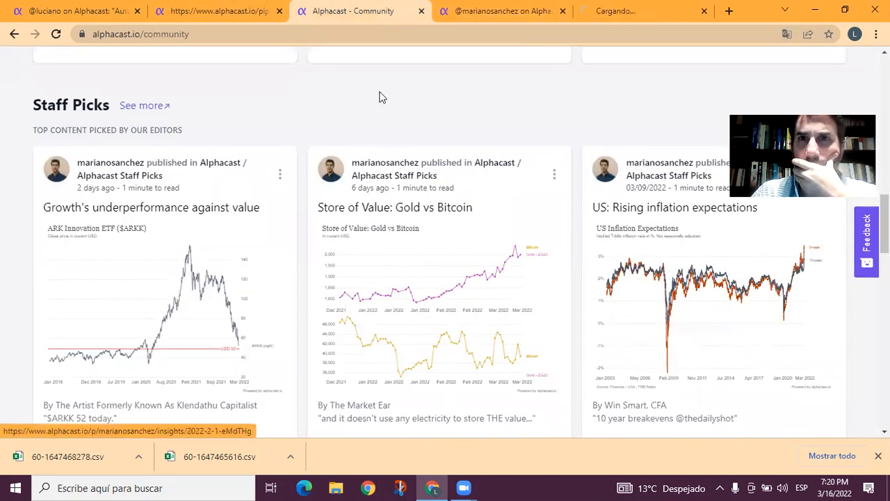
left_click(617, 11)
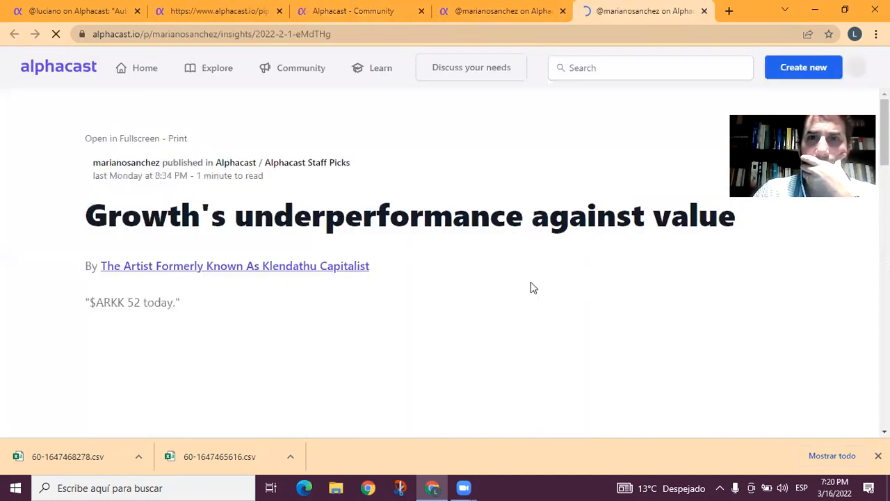
scroll(553, 314, "down", 3)
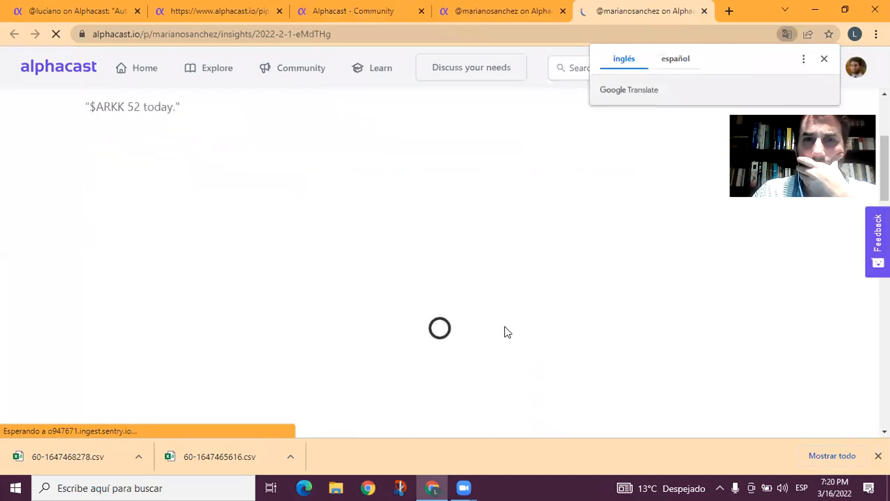
scroll(492, 335, "down", 1)
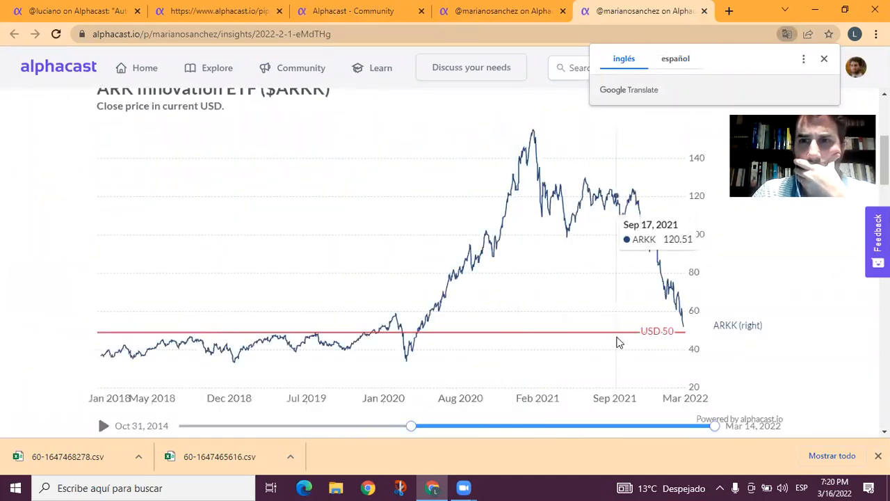
scroll(290, 357, "down", 1)
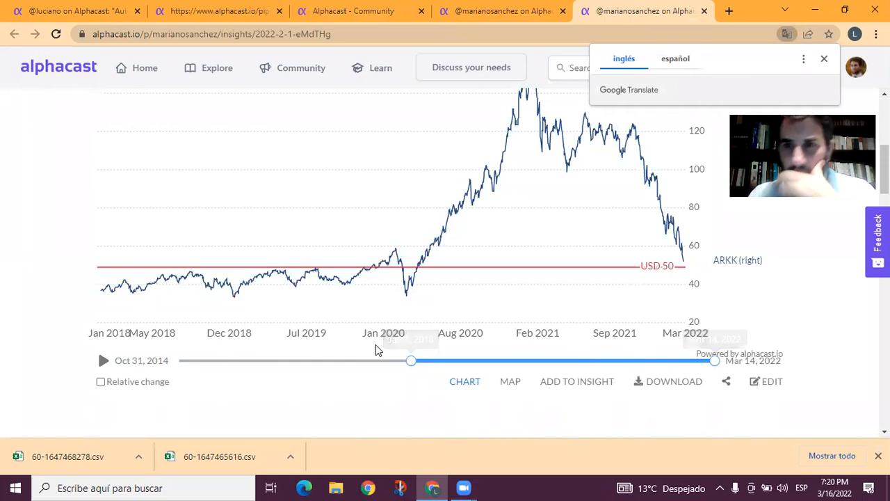
key("ctrl+minus")
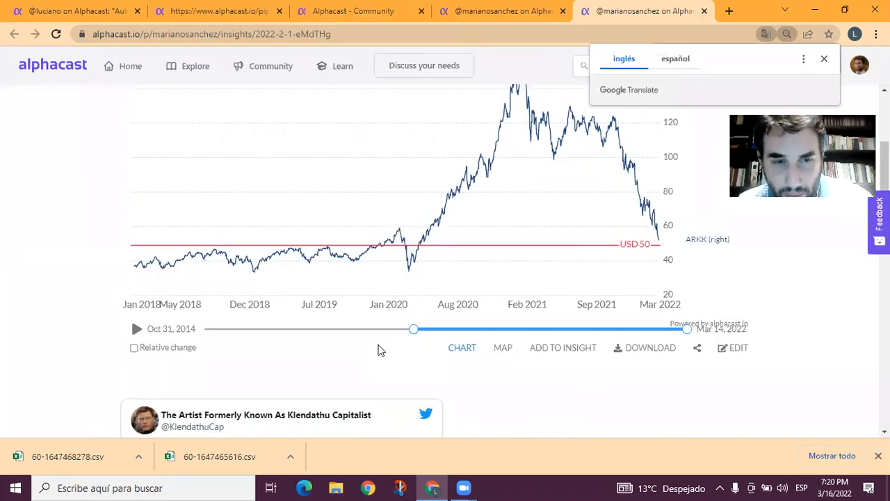
scroll(379, 350, "down", 1)
From the Explore page's popular datasets, open Financial - Argentina - FX premiums - Daily.
left_click(352, 10)
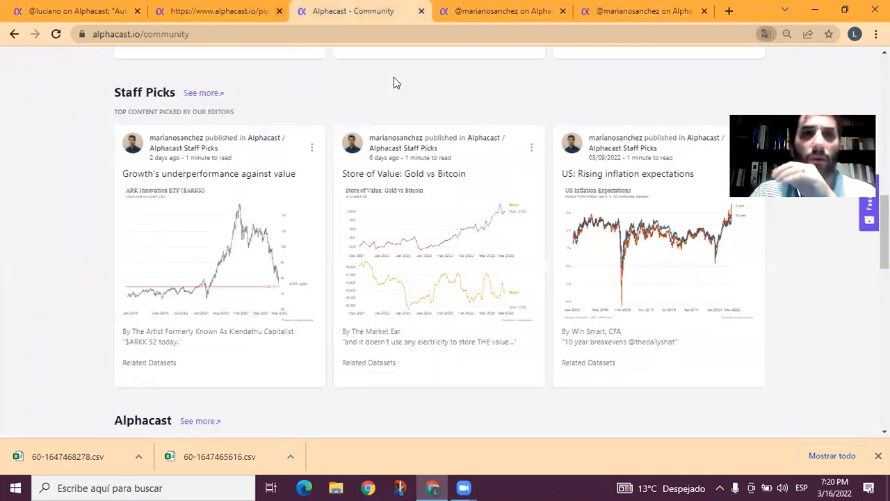
scroll(223, 104, "up", 10)
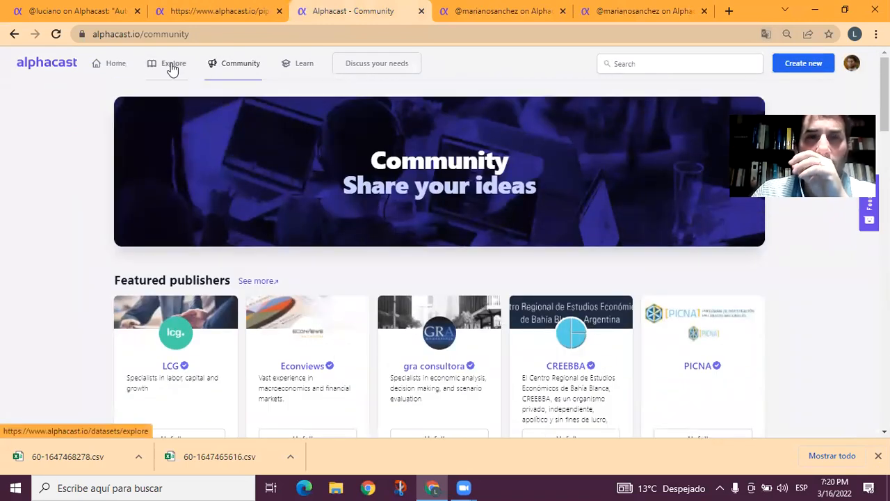
left_click(172, 67)
scroll(341, 249, "down", 2)
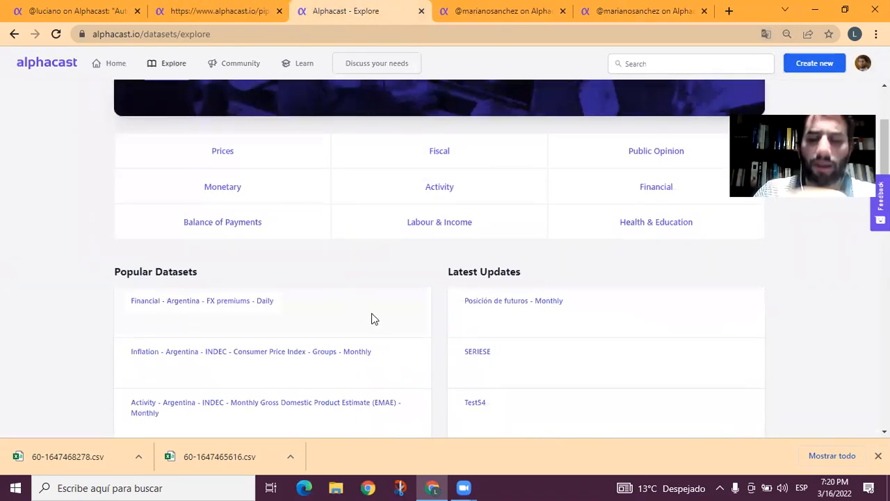
scroll(373, 319, "down", 1)
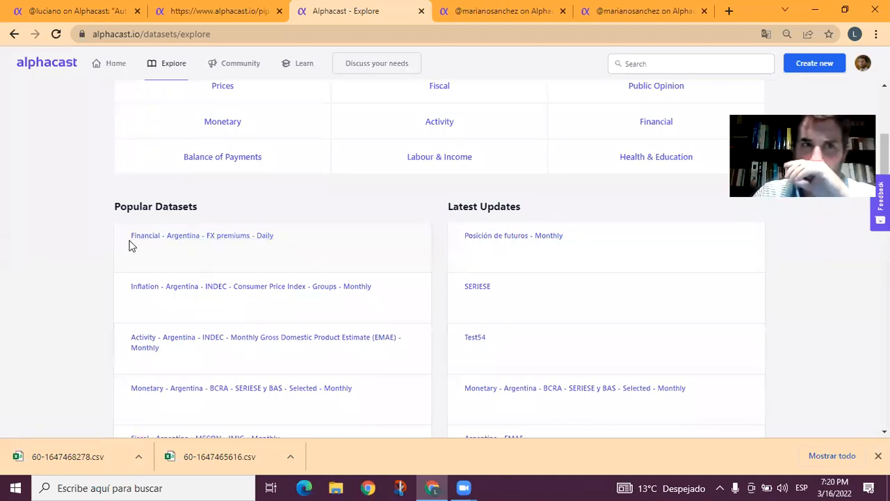
left_click(174, 238)
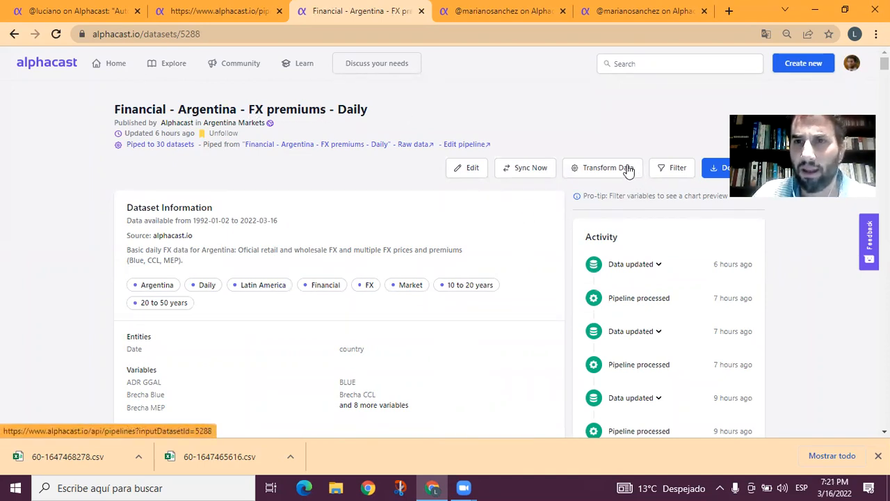
Filter the dataset to the variables Brecha MEP, Brecha Blue and Brecha CCL and view their chart preview.
left_click(673, 168)
scroll(193, 295, "down", 3)
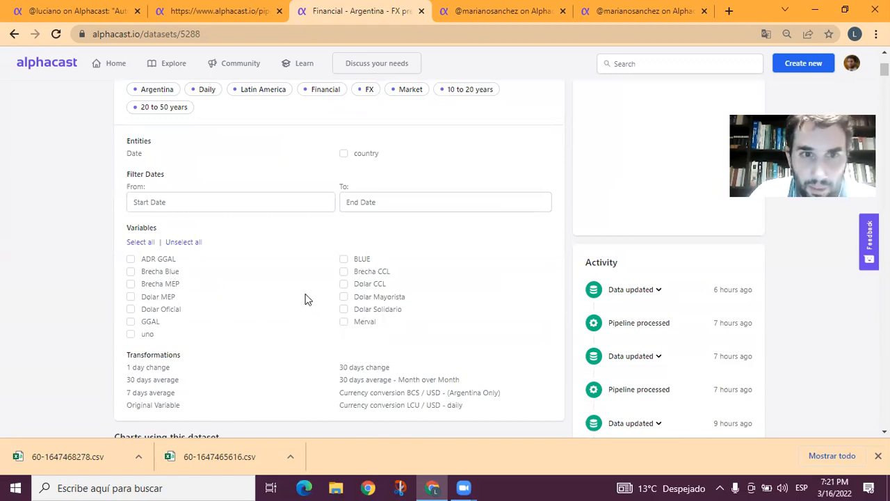
left_click(160, 284)
left_click(164, 273)
left_click(374, 273)
scroll(504, 287, "up", 2)
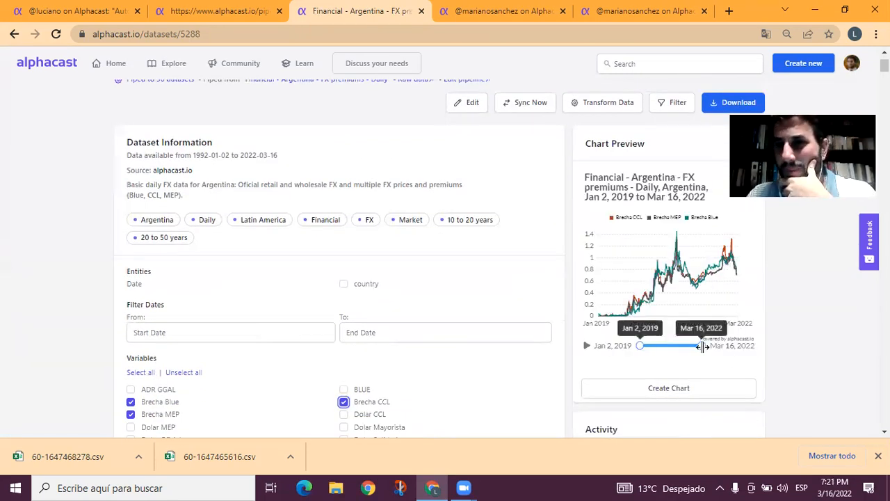
In the Ejemplo REspuesta pipeline, add a Fetch Alphacast Dataset step using Argentina Markets/Financial - Argentina - FX premiums - Daily.
left_click(260, 79)
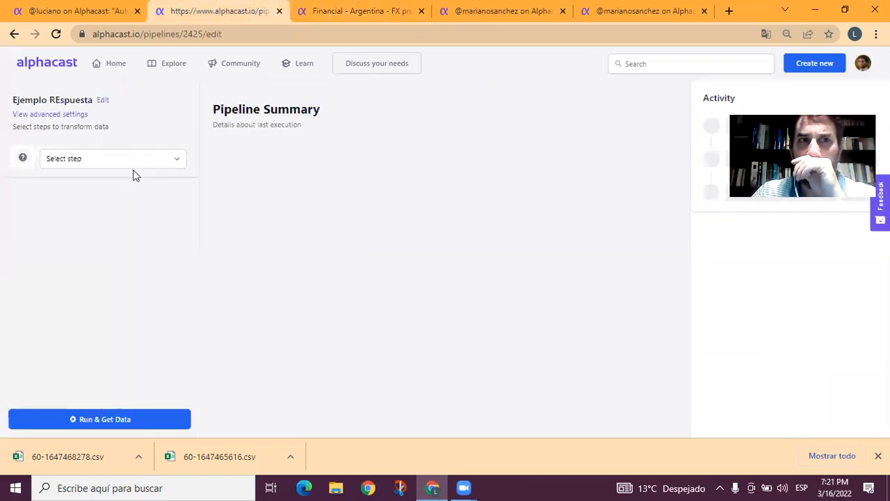
left_click(68, 166)
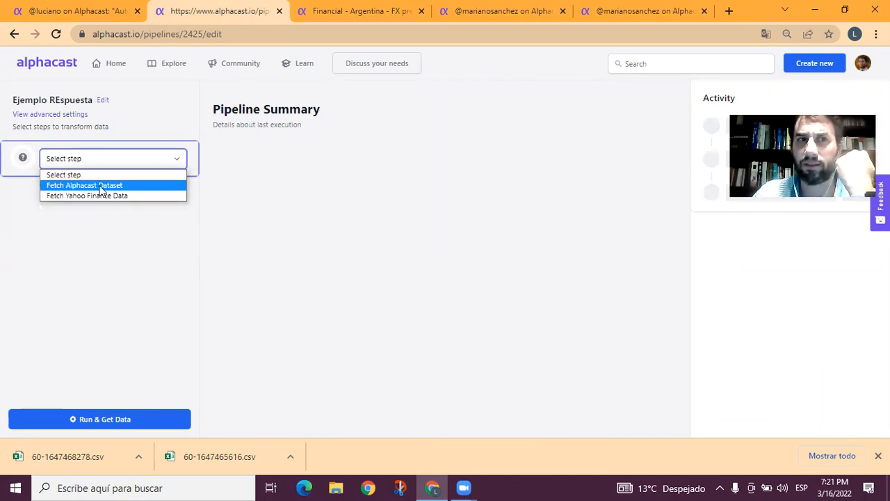
left_click(101, 185)
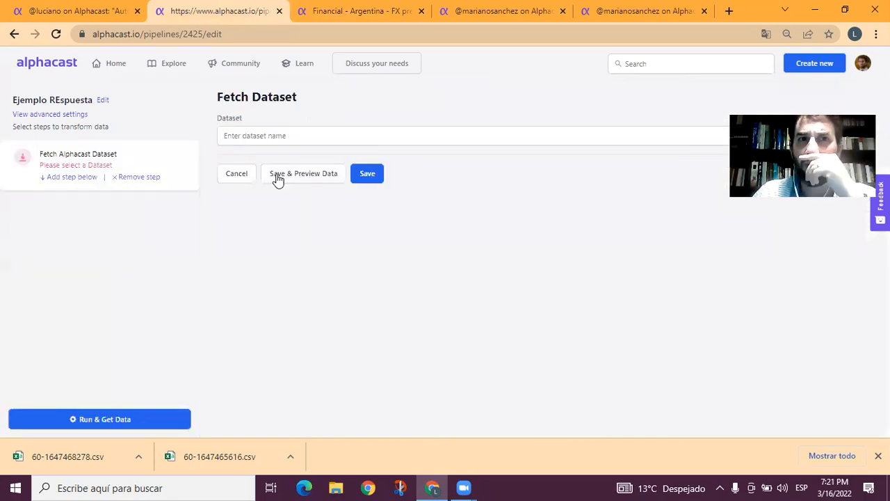
left_click(302, 138)
type("fx premiums")
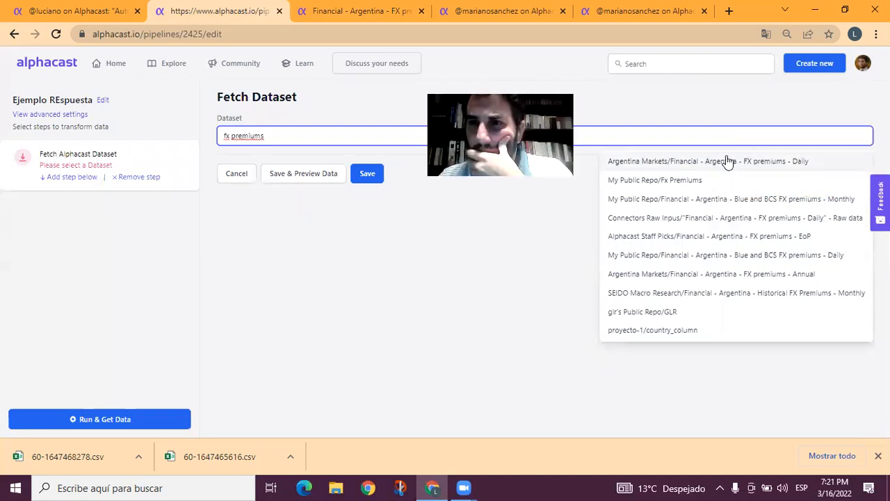
left_click(653, 162)
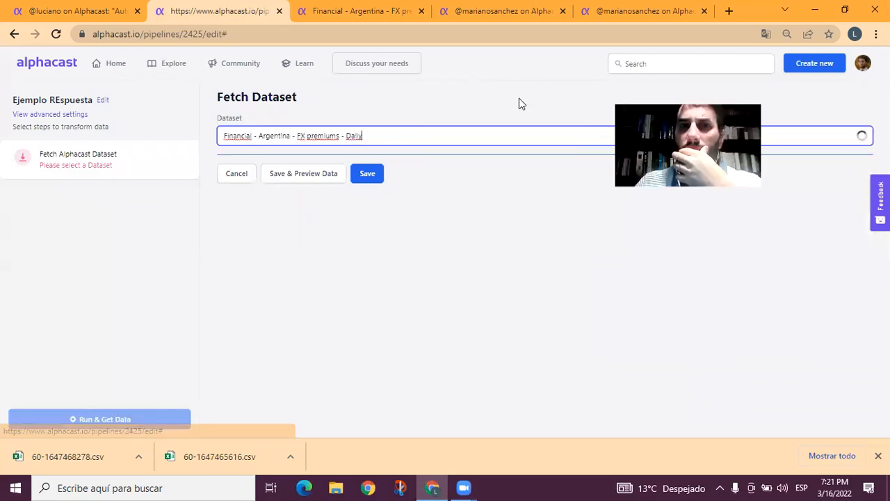
Add a Select Columns step below the dataset fetch step.
left_click(70, 177)
left_click(89, 209)
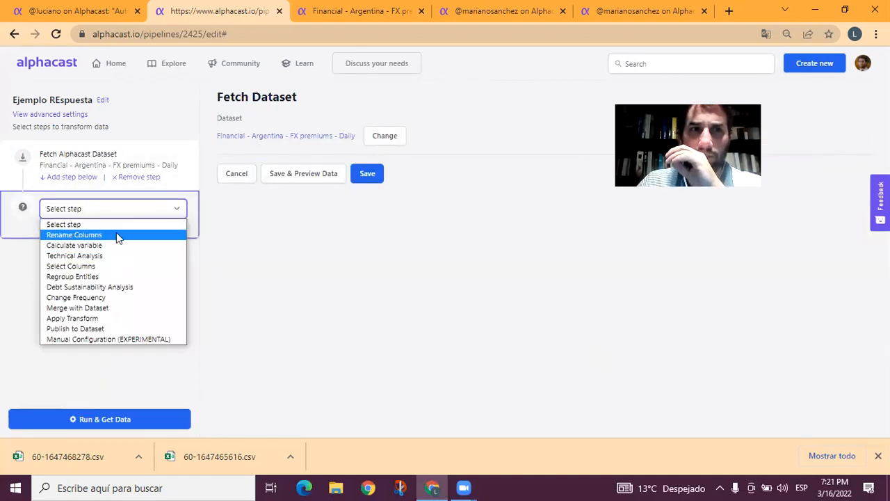
left_click(122, 266)
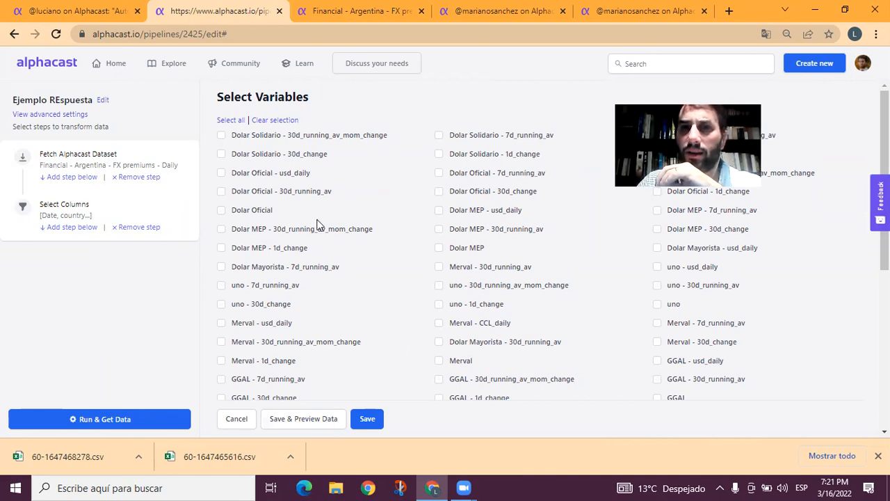
Return to the FX premiums - Daily dataset page and start a new pipeline that transforms its data.
key("ctrl+Tab")
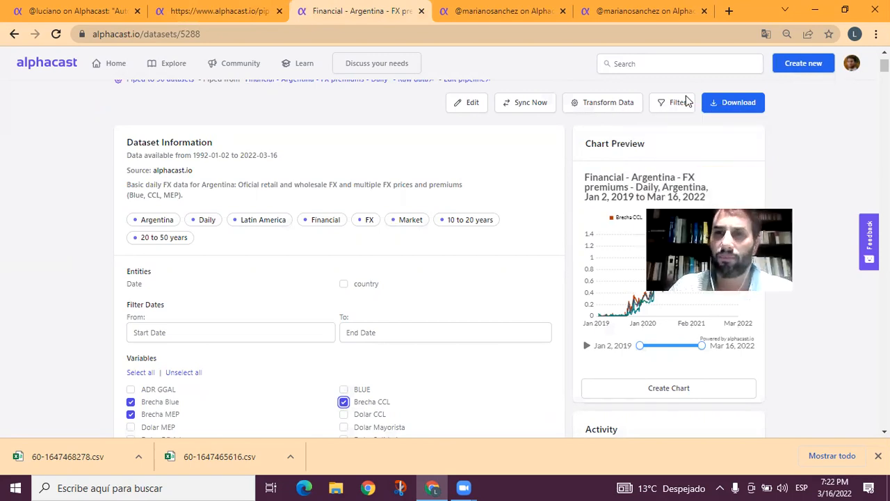
scroll(359, 207, "up", 1)
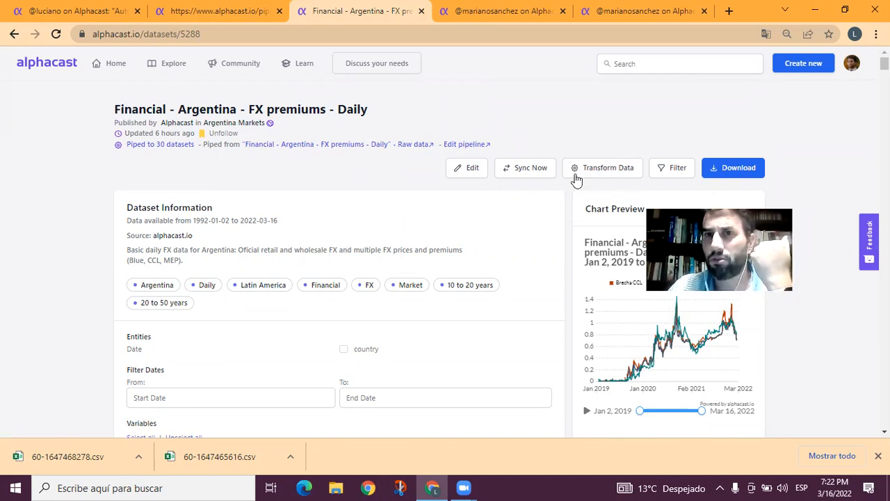
left_click(606, 171)
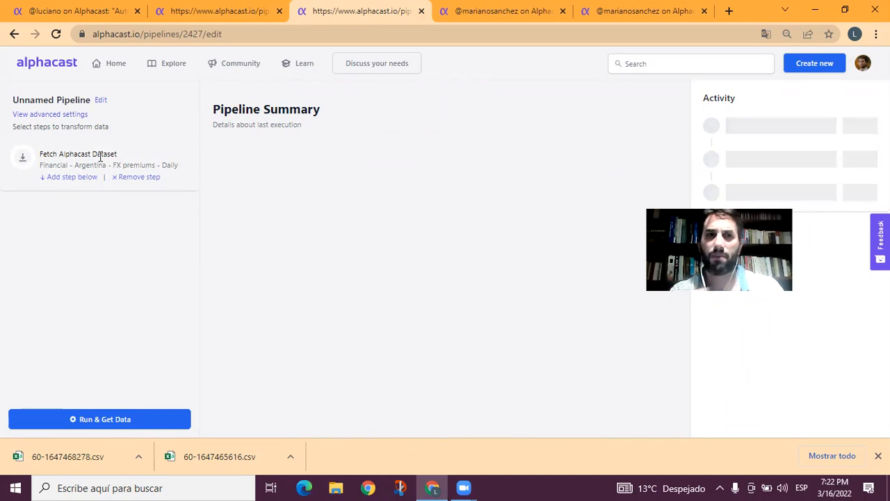
Add a Merge with Dataset step below the fetch step in the unnamed pipeline.
left_click(73, 178)
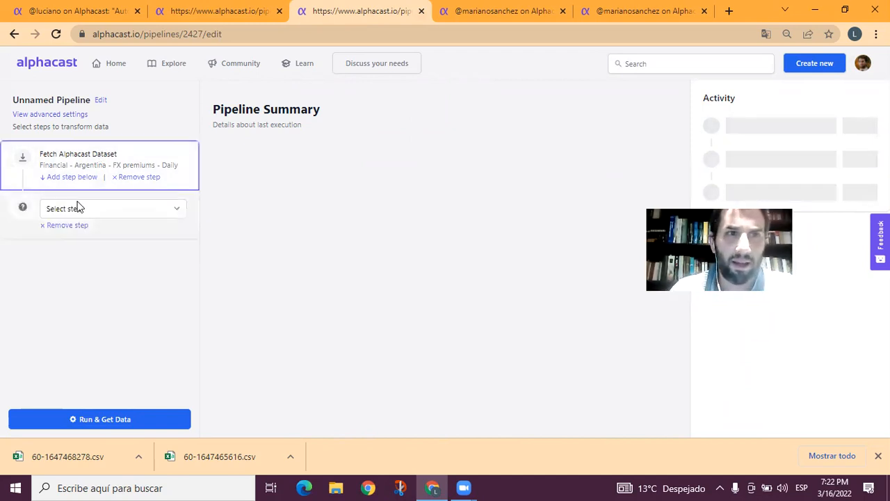
left_click(78, 209)
left_click(78, 308)
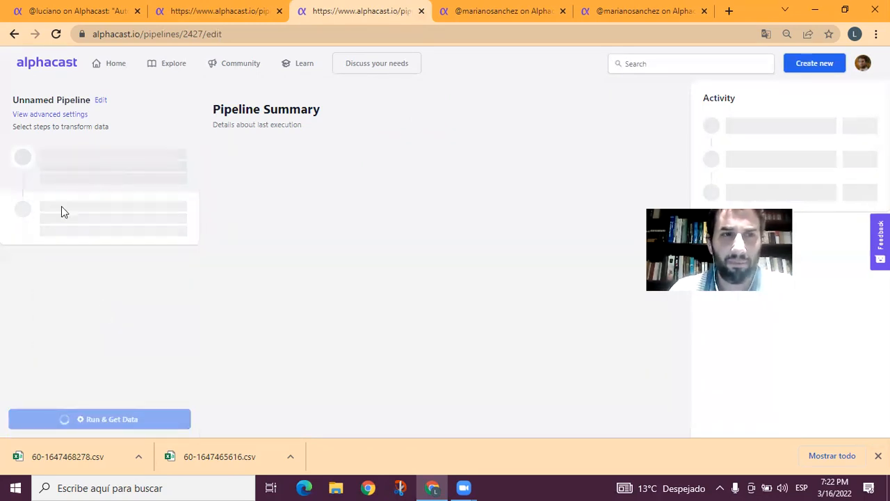